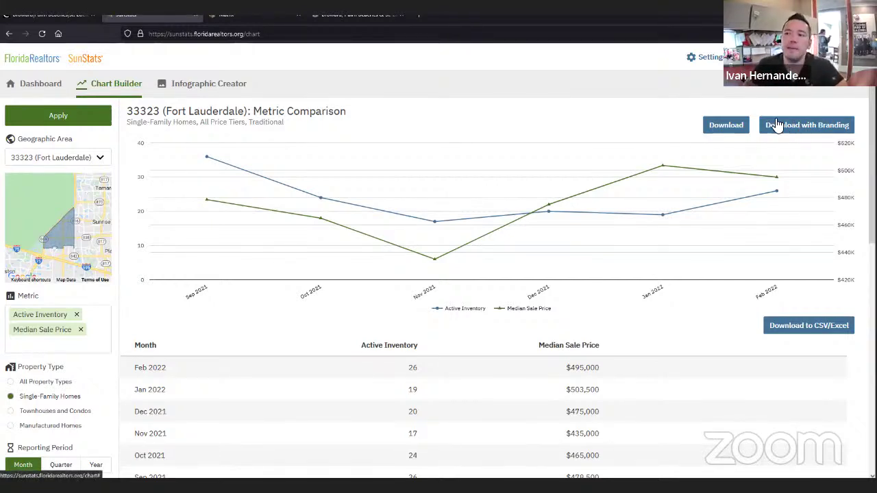
- Download the branded 33323 Fort Lauderdale comparison chart and open sunstats-chart.jpg in Photos
{"action": "left_click", "coordinate": [794, 137]}
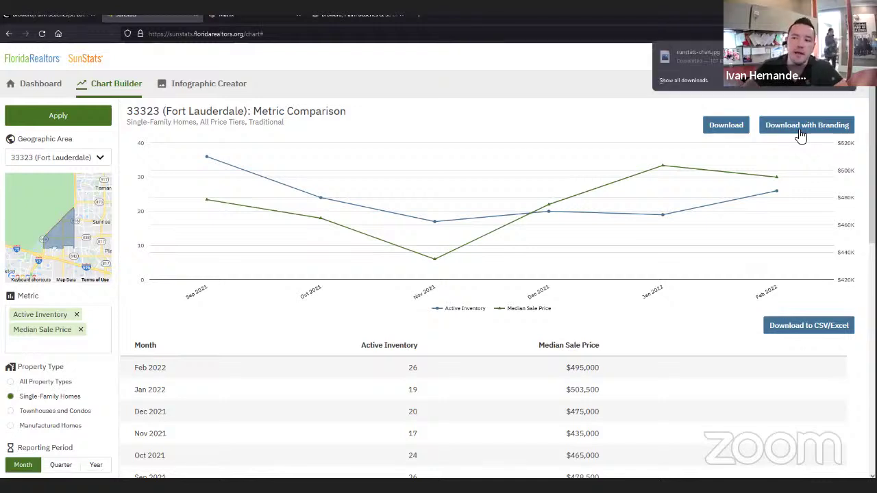
{"action": "left_click", "coordinate": [718, 57]}
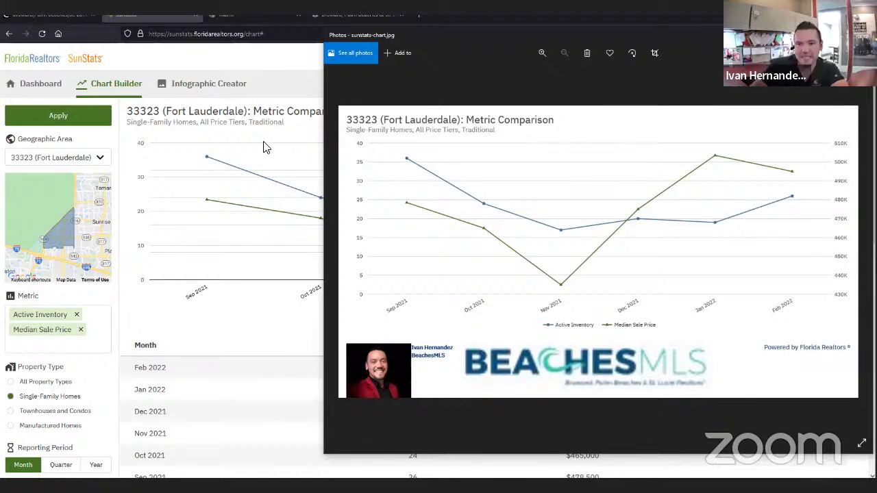
- Close the sunstats-chart.jpg viewer and the SunStats tab to return to the MLS search
{"action": "left_click", "coordinate": [285, 103]}
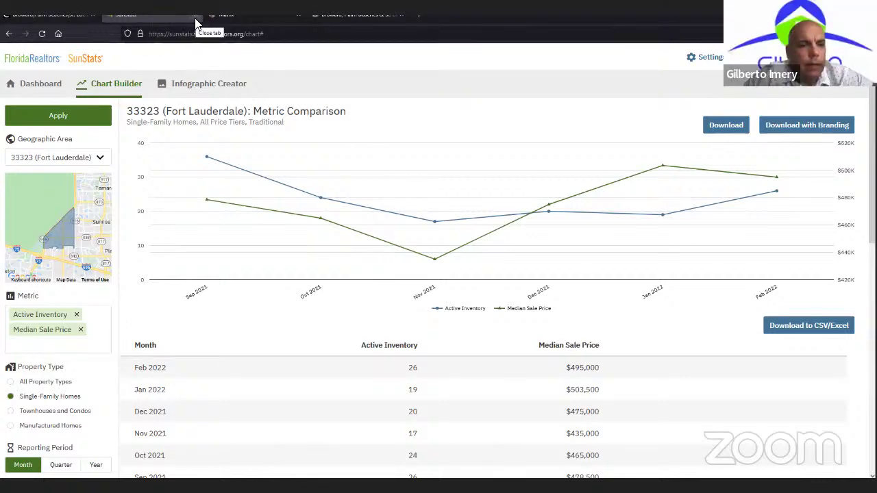
{"action": "left_click", "coordinate": [195, 18]}
- On the Matrix search, set the Closed Sale date range to 0-30 days
{"action": "left_click", "coordinate": [152, 18]}
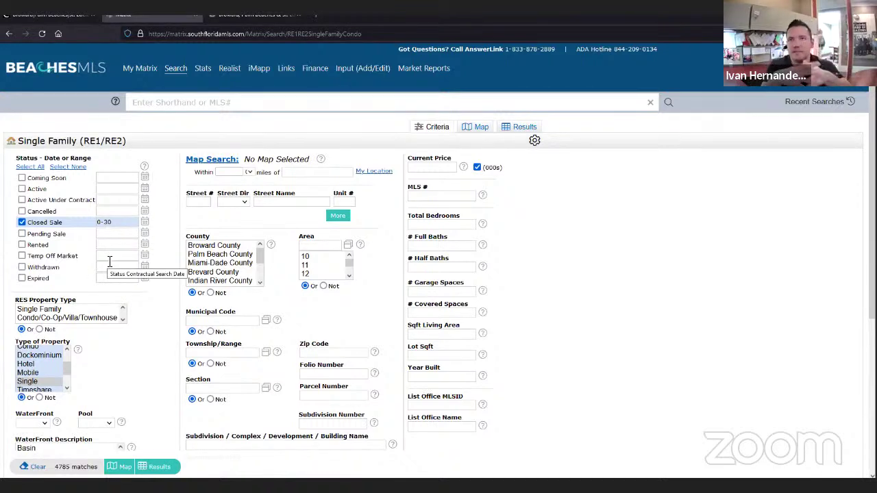
{"action": "left_click", "coordinate": [127, 224]}
{"action": "key", "text": "BackSpace"}
{"action": "key", "text": "BackSpace"}
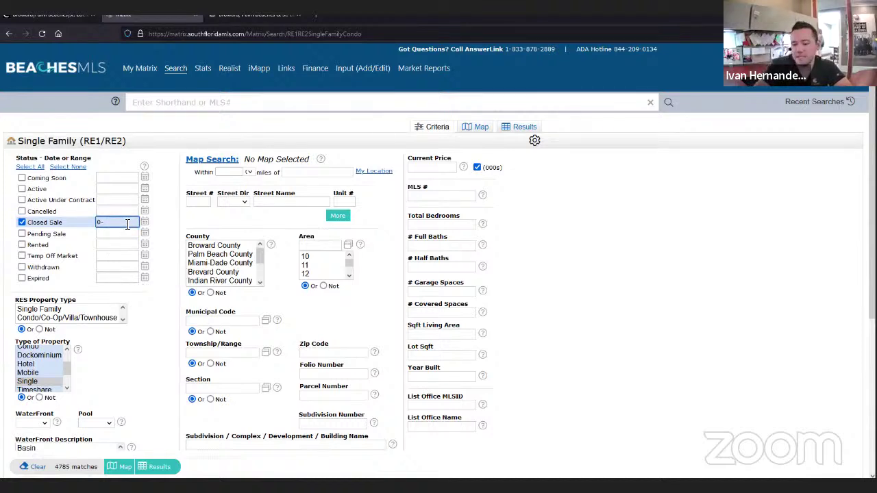
{"action": "type", "text": "30"}
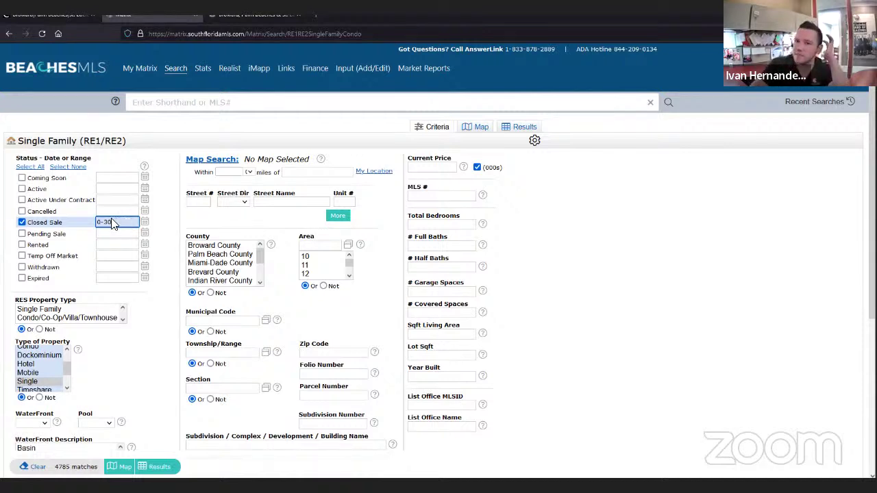
- Tick Pending Sale under Status alongside Closed Sale 0-30
{"action": "left_click", "coordinate": [23, 239]}
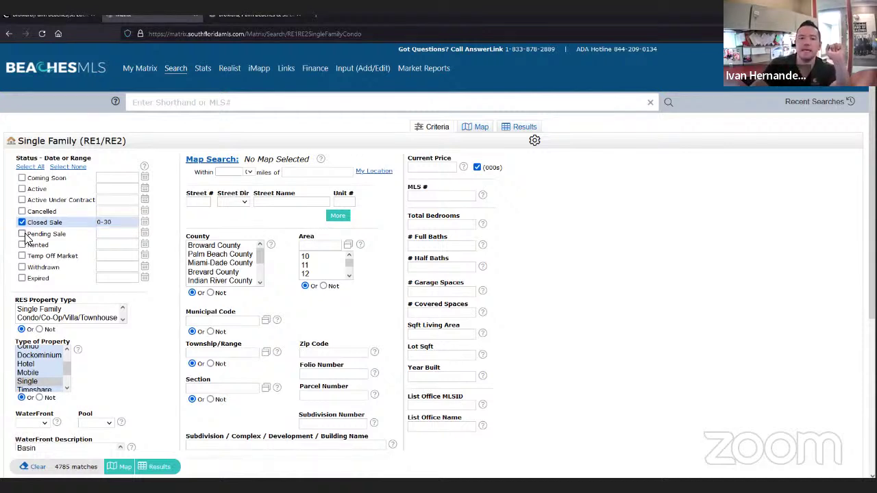
{"action": "left_click", "coordinate": [22, 234]}
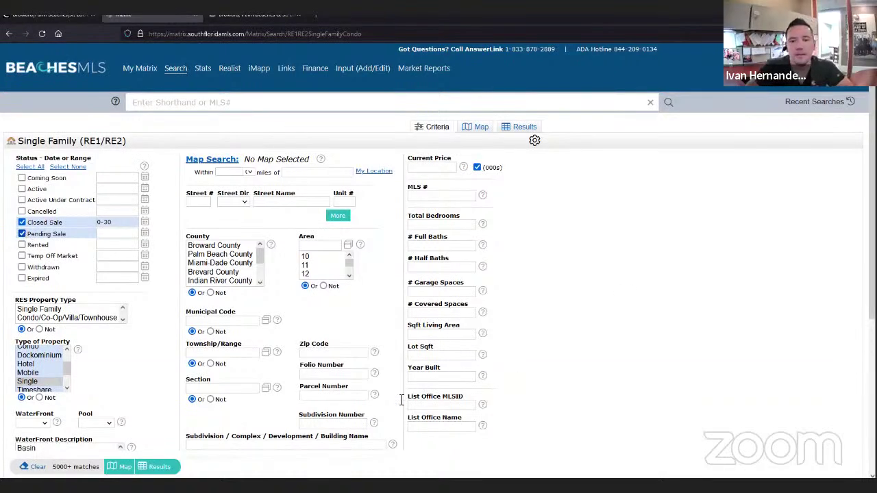
- Untick Pending Sale and set WaterFront and Pool to No, leaving 2636 matches
{"action": "left_click", "coordinate": [22, 234]}
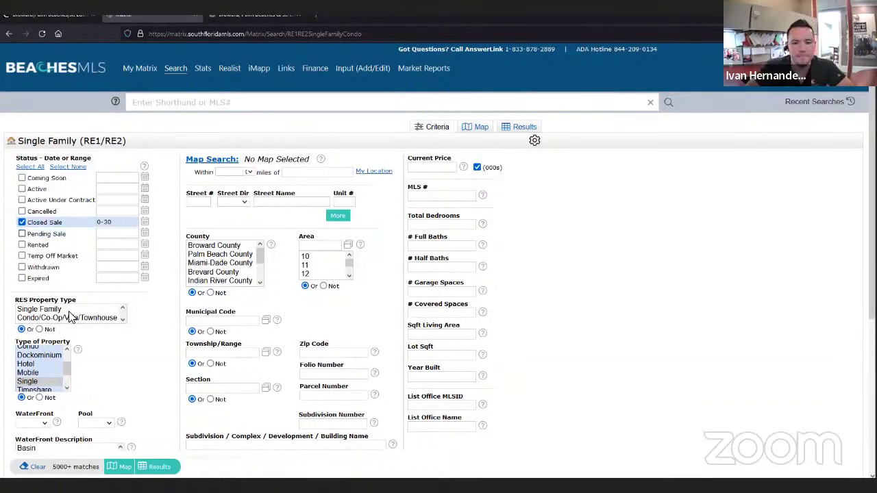
{"action": "scroll", "coordinate": [41, 253], "scroll_direction": "down", "scroll_amount": 3}
{"action": "left_click", "coordinate": [33, 249]}
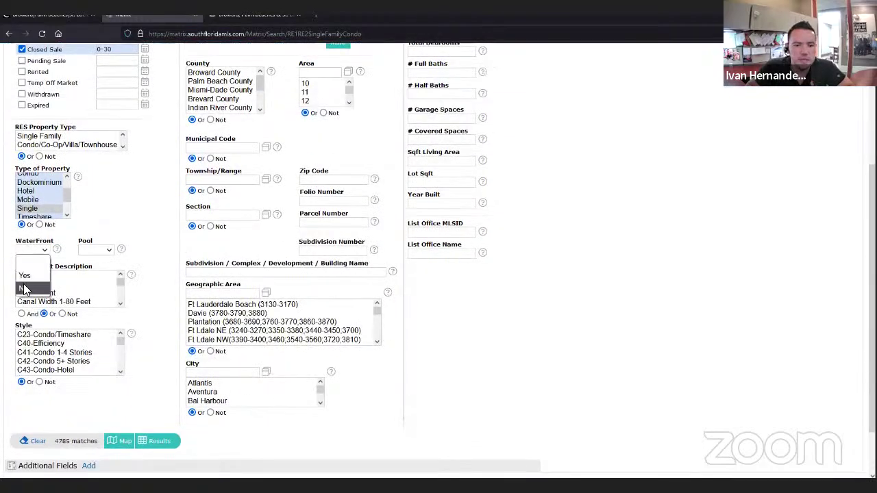
{"action": "left_click", "coordinate": [25, 289]}
{"action": "left_click", "coordinate": [103, 251]}
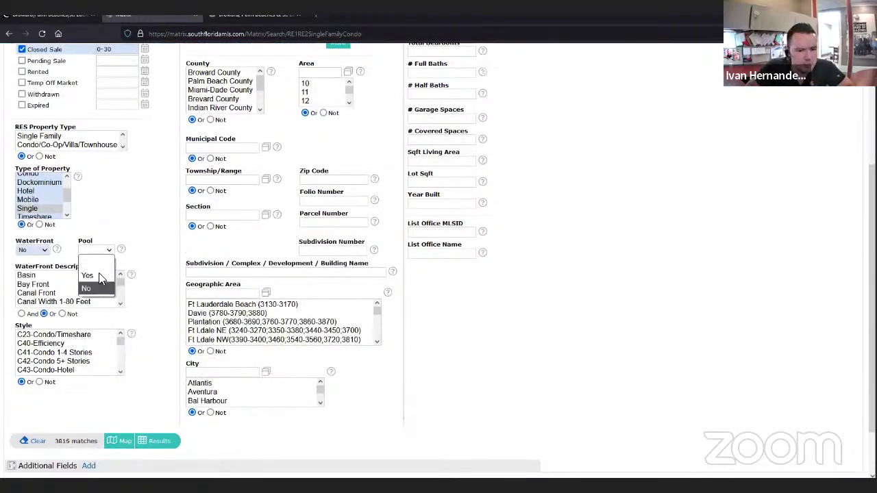
{"action": "left_click", "coordinate": [87, 288]}
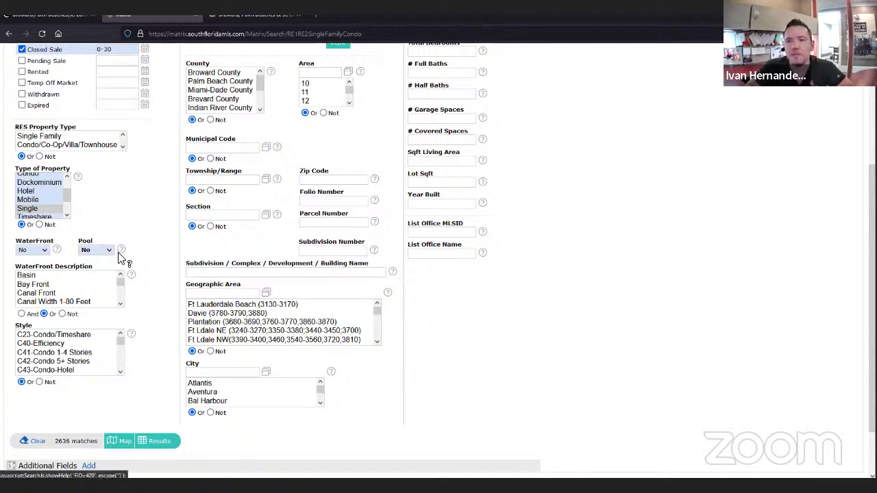
{"action": "scroll", "coordinate": [117, 248], "scroll_direction": "up", "scroll_amount": 2}
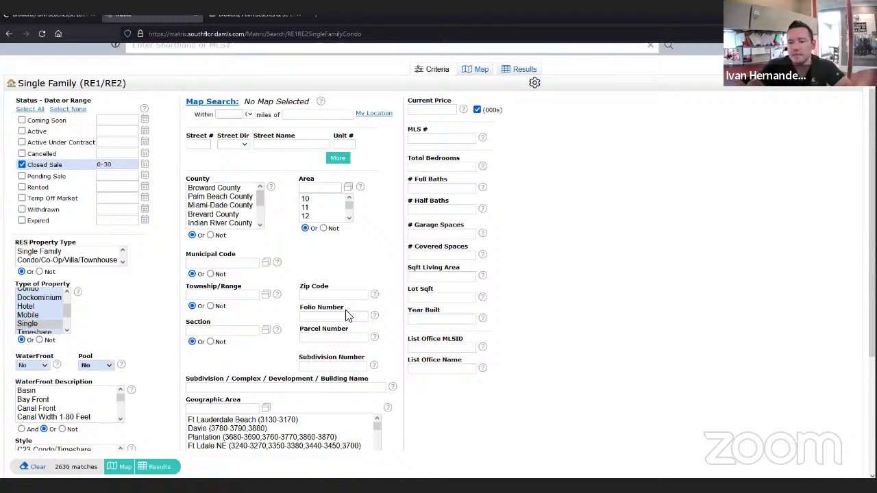
- Put the cursor in the Subdivision field and bring the property notes up in Notepad
{"action": "scroll", "coordinate": [345, 315], "scroll_direction": "down", "scroll_amount": 1}
{"action": "left_click", "coordinate": [241, 330]}
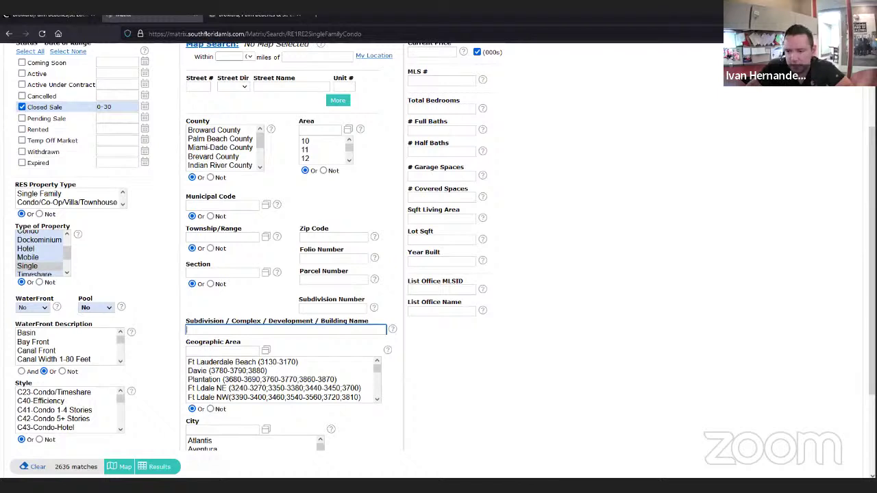
{"action": "left_click", "coordinate": [548, 448]}
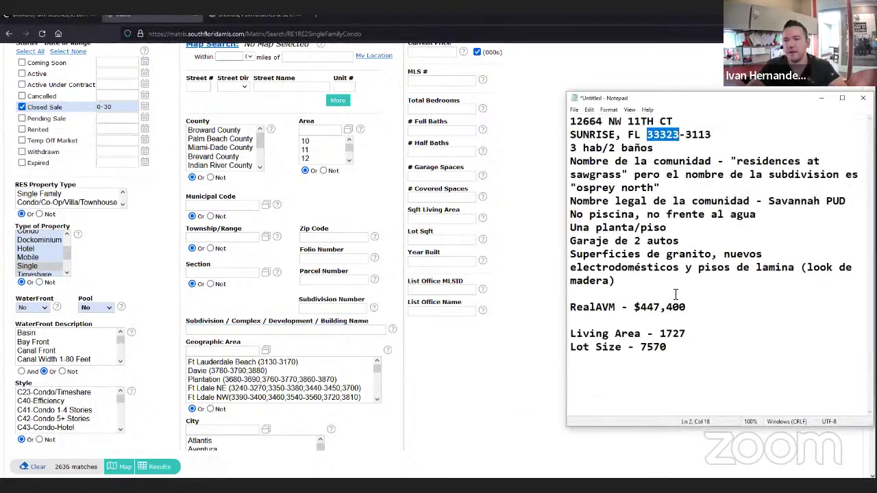
{"action": "left_click", "coordinate": [682, 245]}
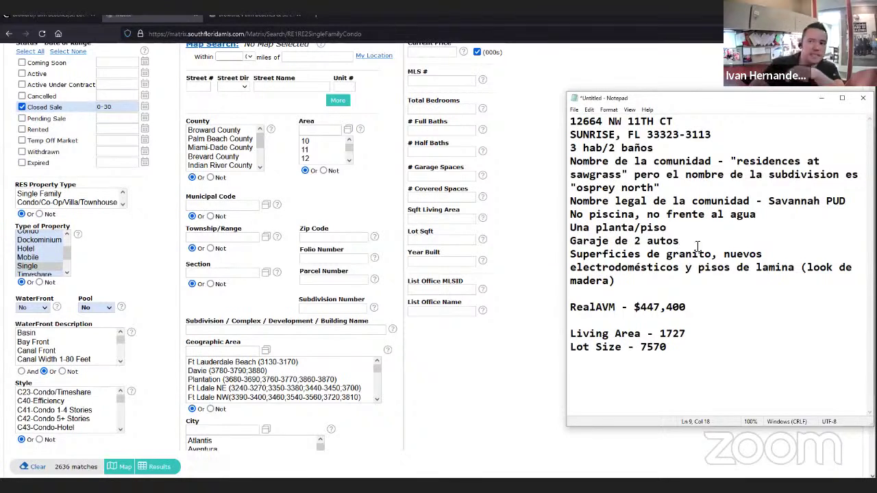
- Highlight the community Residences at Sawgrass, subdivision Osprey North and legal name Savannah PUD
{"action": "left_click", "coordinate": [737, 161]}
{"action": "left_click_drag", "start_coordinate": [757, 164], "coordinate": [577, 189]}
{"action": "left_click", "coordinate": [646, 191]}
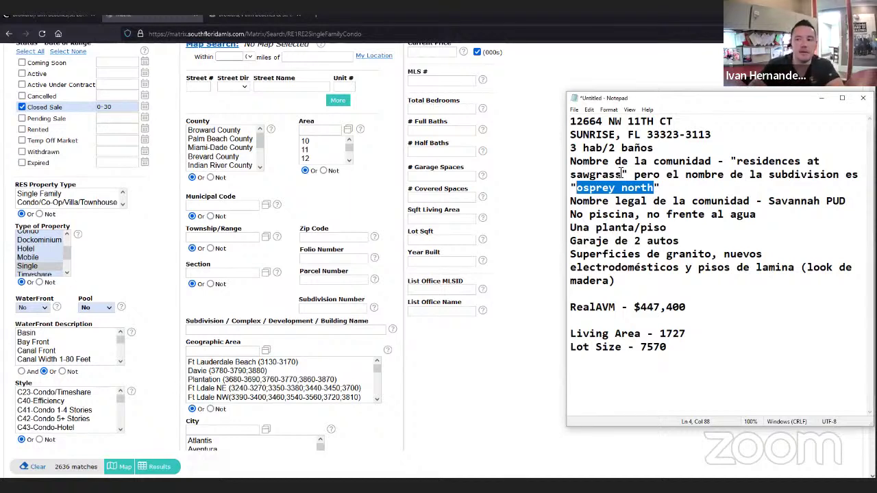
{"action": "left_click_drag", "start_coordinate": [769, 200], "coordinate": [846, 200]}
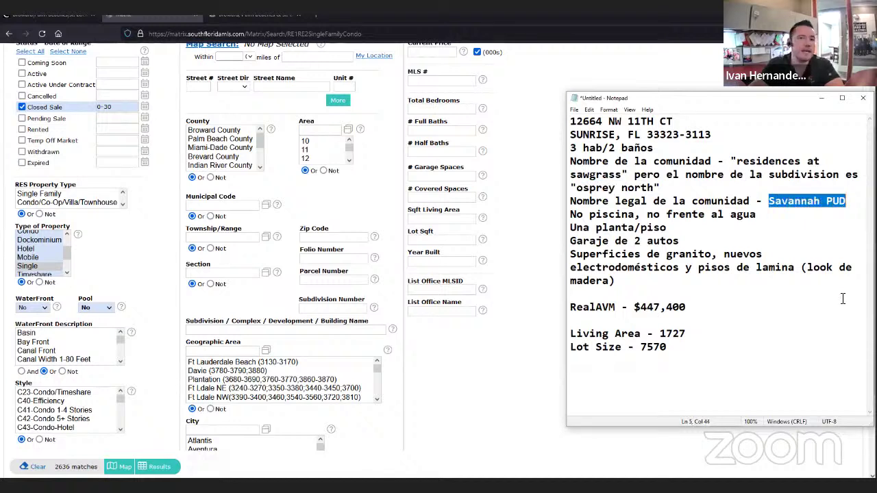
{"action": "left_click", "coordinate": [798, 250]}
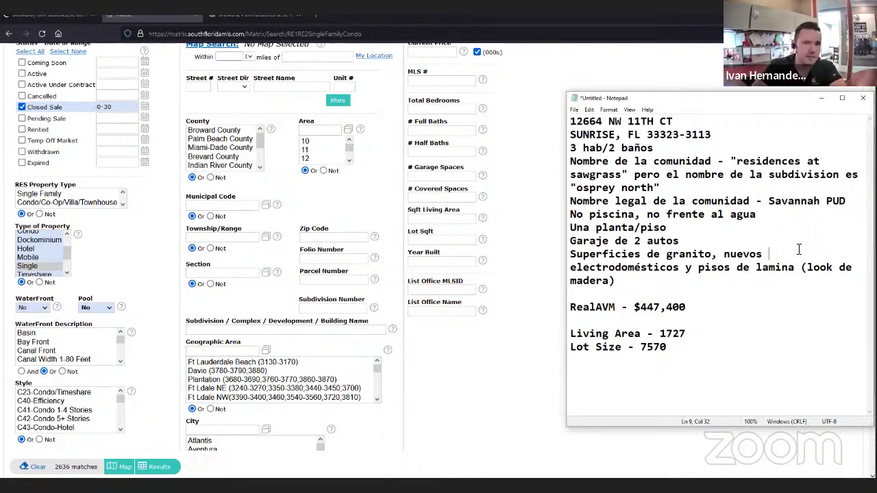
- Enter '*savannah*, *shorey north*' as the subdivision name search terms
{"action": "left_click", "coordinate": [313, 331]}
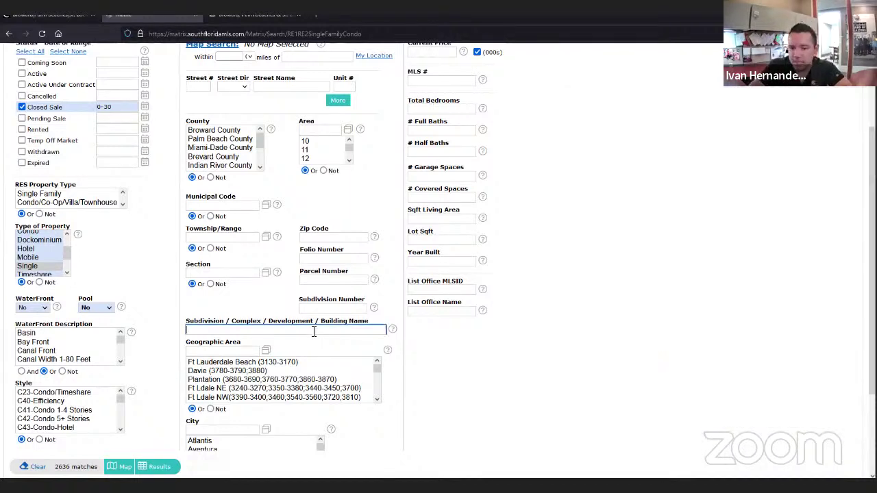
{"action": "type", "text": "*"}
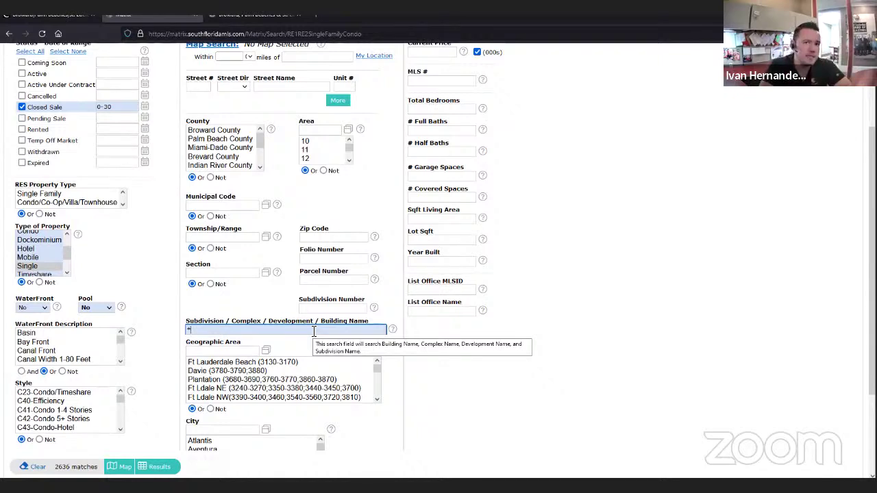
{"action": "type", "text": "sa"}
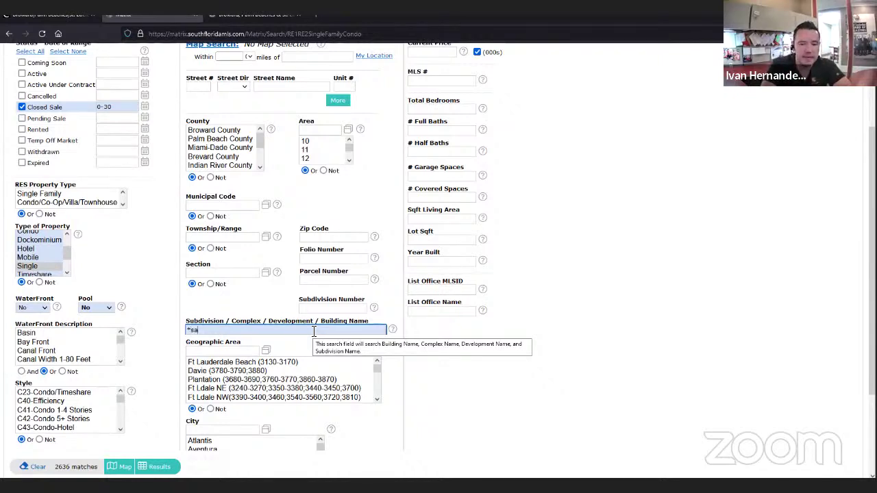
{"action": "type", "text": "vannah*"}
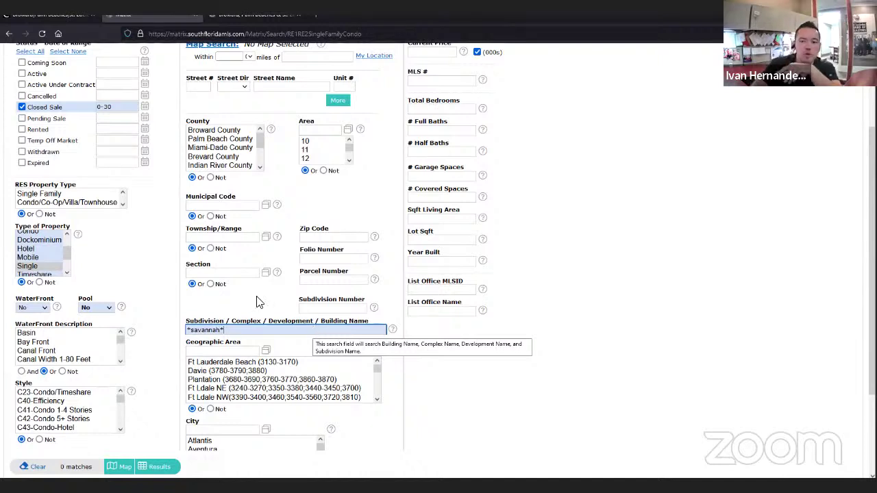
{"action": "triple_click", "coordinate": [204, 332]}
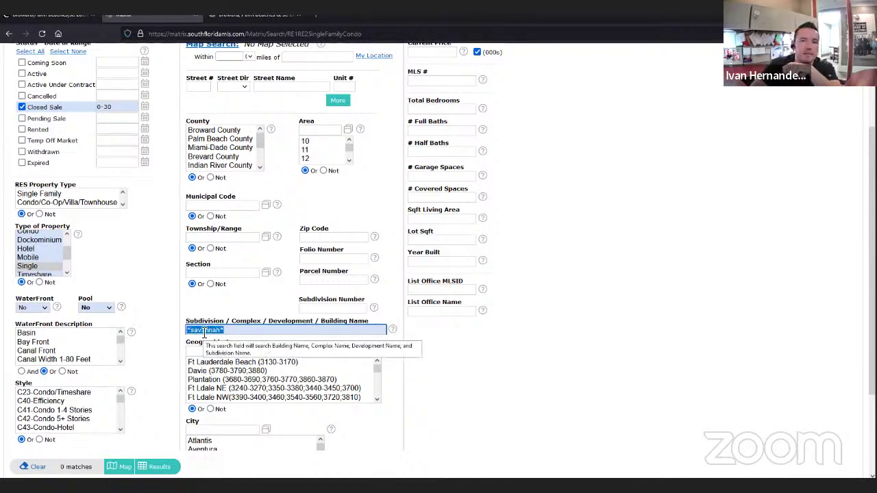
{"action": "left_click", "coordinate": [204, 331]}
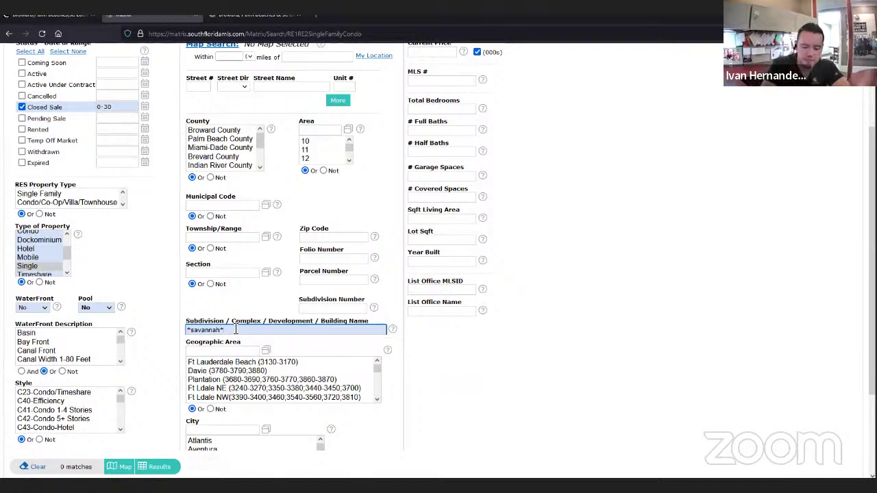
{"action": "type", "text": ","}
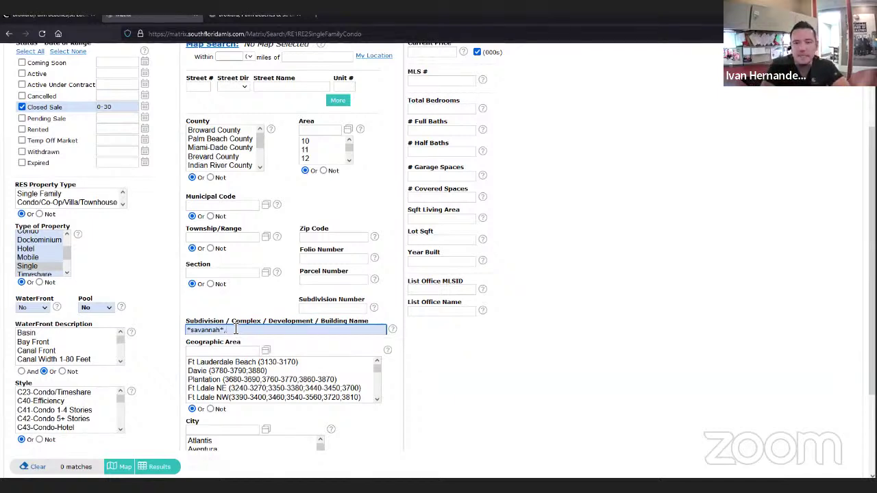
{"action": "type", "text": " *s"}
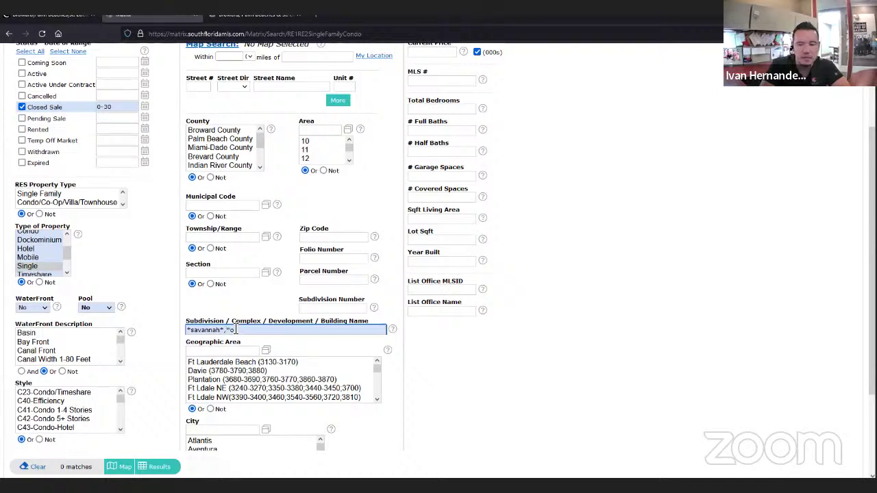
{"action": "type", "text": "horey "}
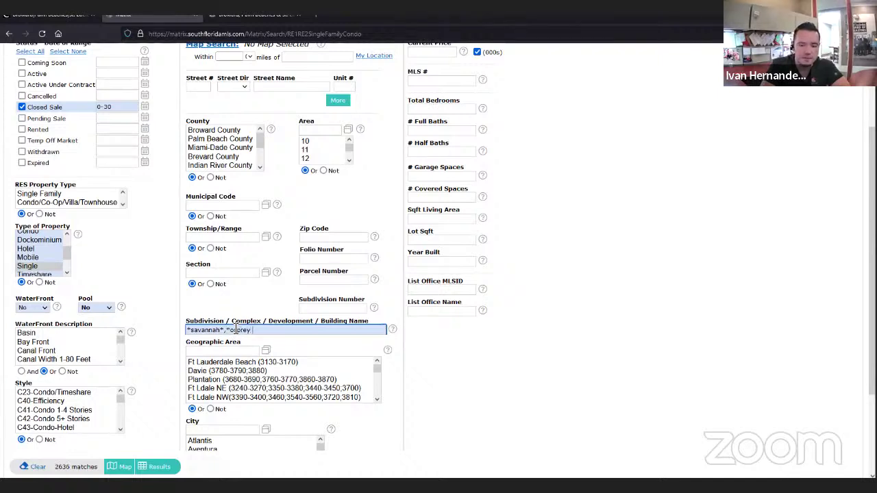
{"action": "type", "text": "north*"}
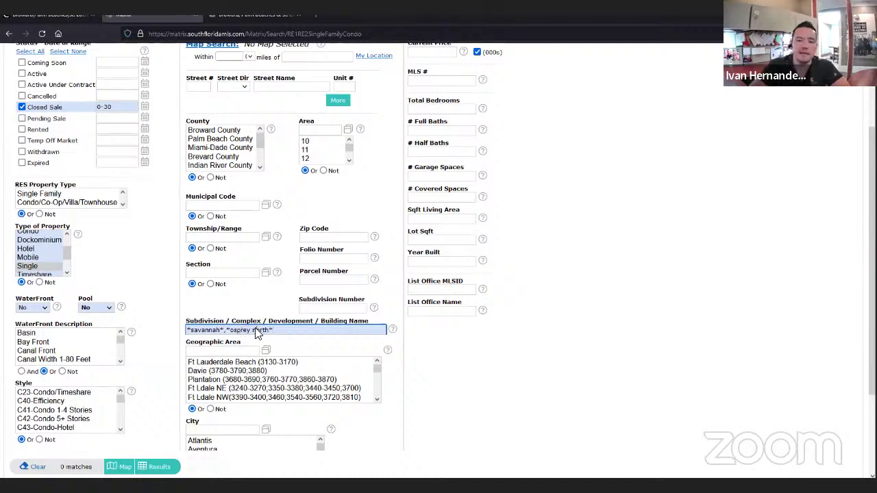
- Delete all the subdivision names from the field, keeping 2636 matches
{"action": "key", "text": "ctrl+Left"}
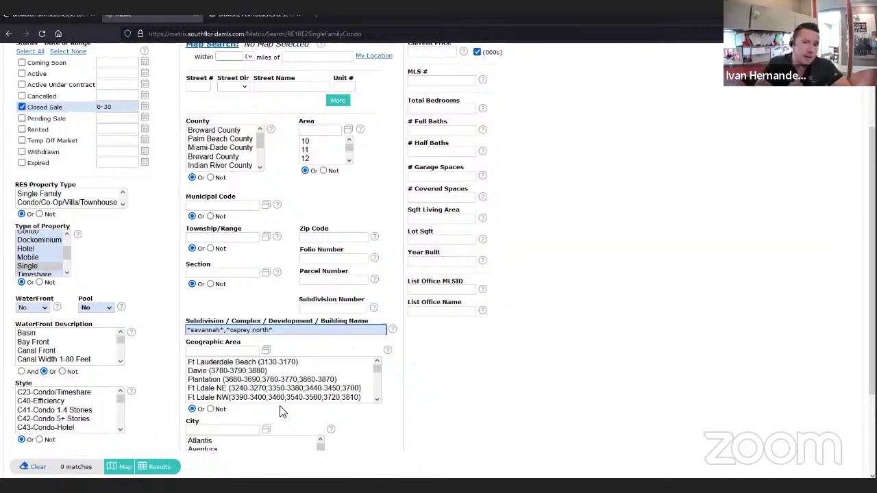
{"action": "left_click_drag", "start_coordinate": [288, 330], "coordinate": [142, 325]}
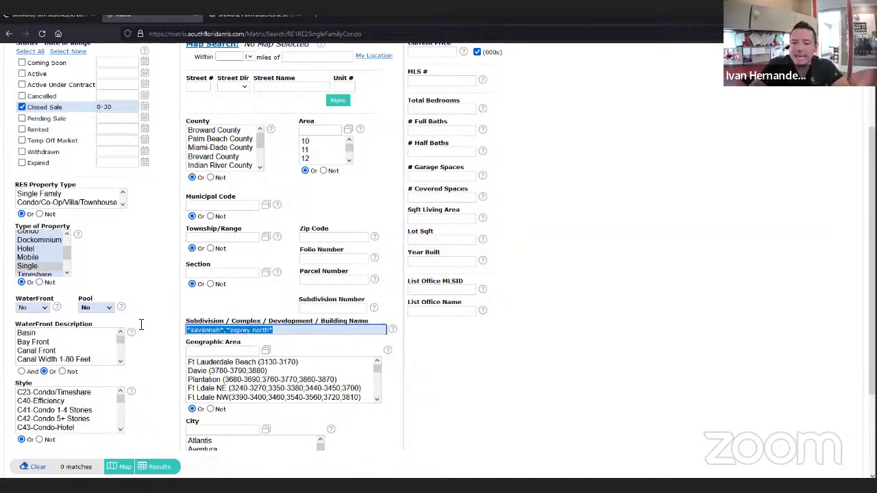
{"action": "key", "text": "BackSpace"}
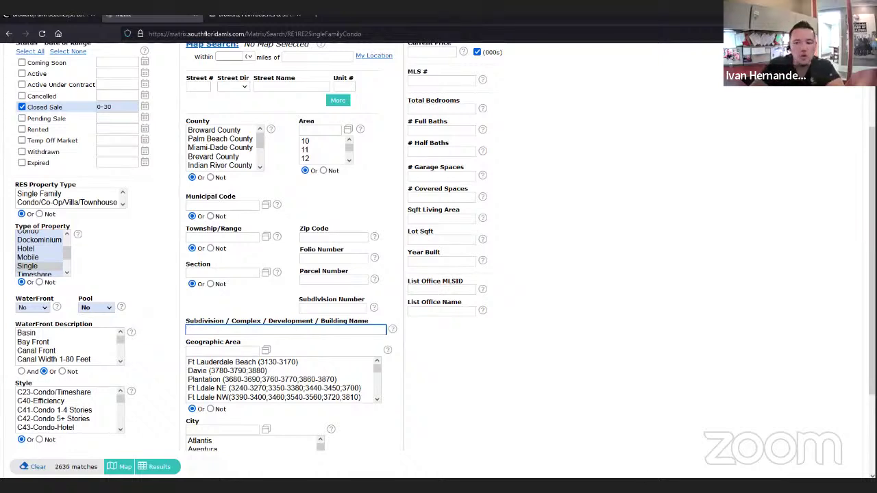
{"action": "key", "text": "alt+Tab"}
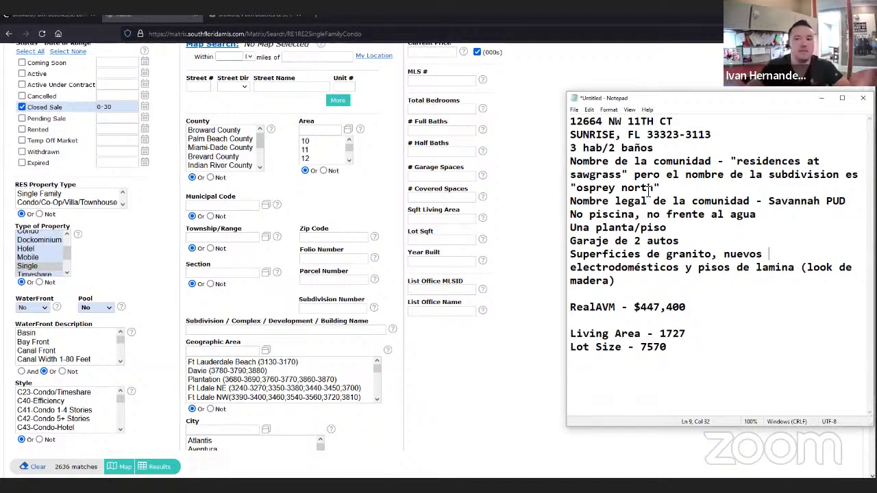
{"action": "left_click", "coordinate": [550, 396]}
{"action": "scroll", "coordinate": [480, 398], "scroll_direction": "up", "scroll_amount": 2}
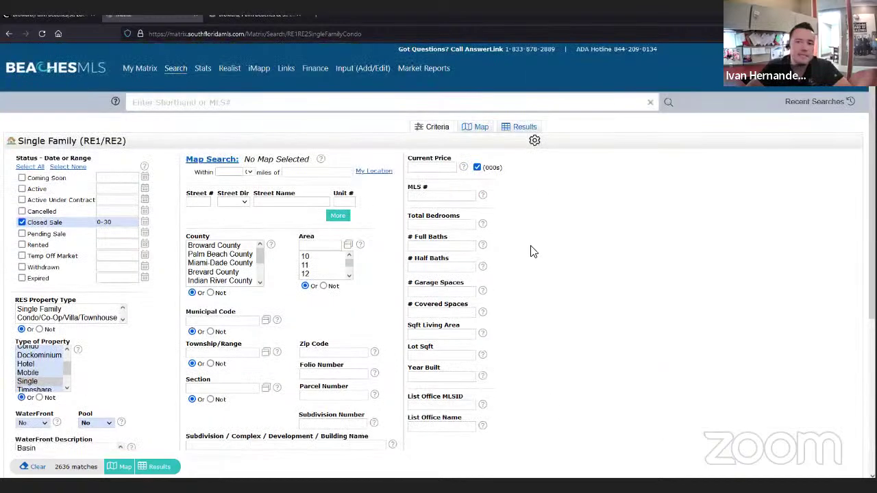
- Show the 2639 search results on the Broward County map and select the Jump to Address box
{"action": "left_click", "coordinate": [478, 129]}
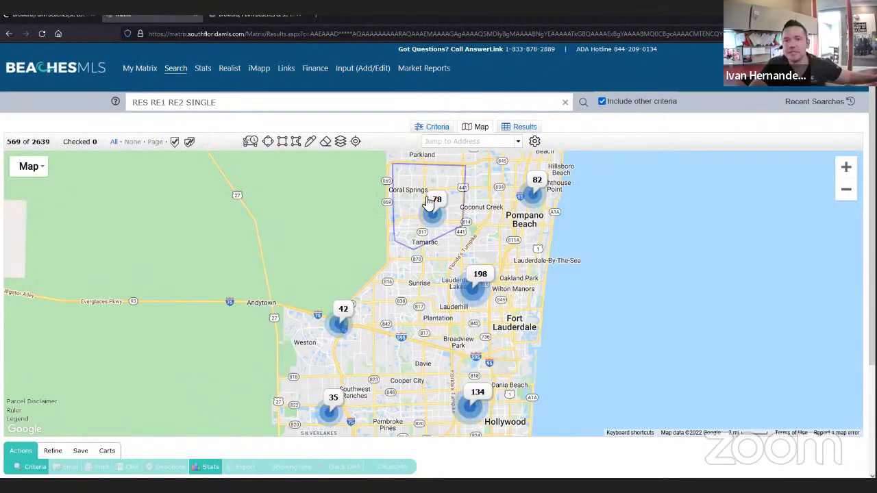
{"action": "left_click", "coordinate": [440, 146]}
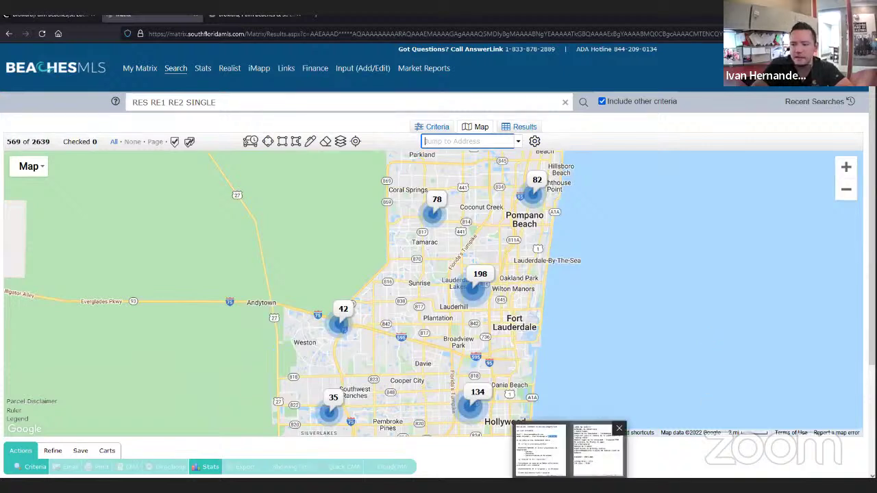
- Copy the subject's street address from Notepad into Jump to Address and zoom the map to its neighborhood
{"action": "left_click", "coordinate": [601, 446]}
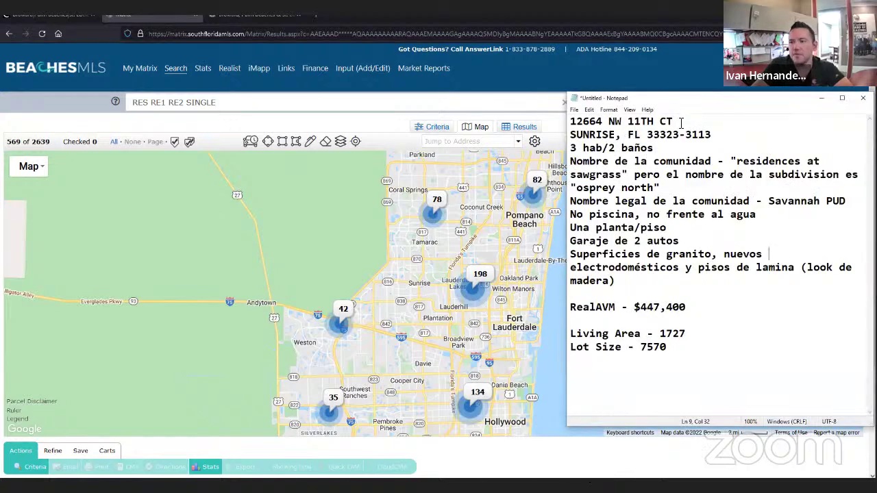
{"action": "left_click_drag", "start_coordinate": [673, 121], "coordinate": [573, 122]}
{"action": "key", "text": "ctrl+c"}
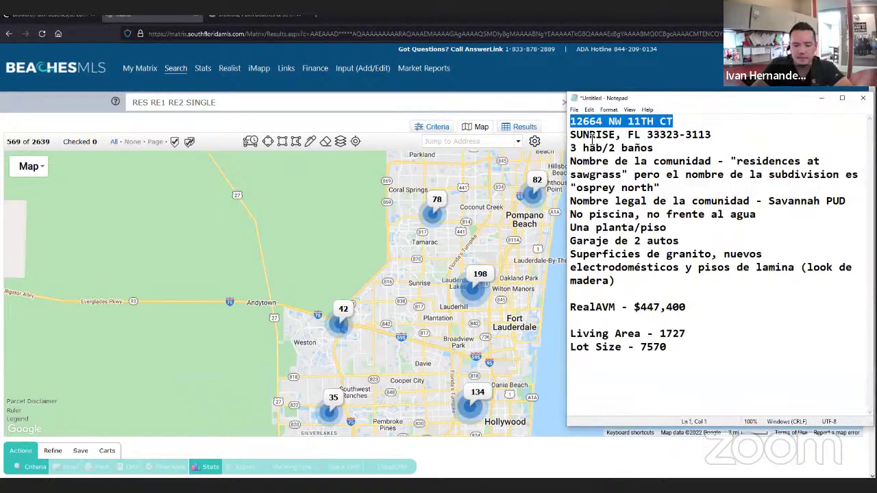
{"action": "left_click", "coordinate": [496, 141]}
{"action": "key", "text": "ctrl+v"}
{"action": "key", "text": "Return"}
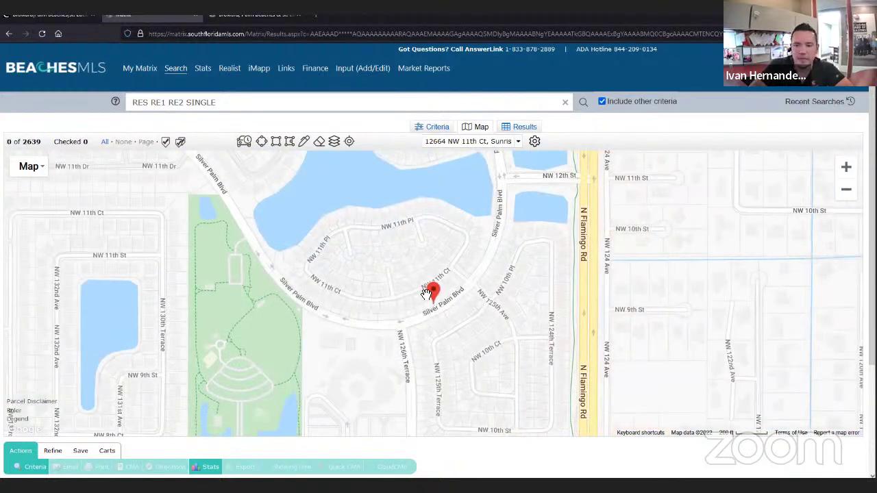
{"action": "scroll", "coordinate": [426, 296], "scroll_direction": "down", "scroll_amount": 2}
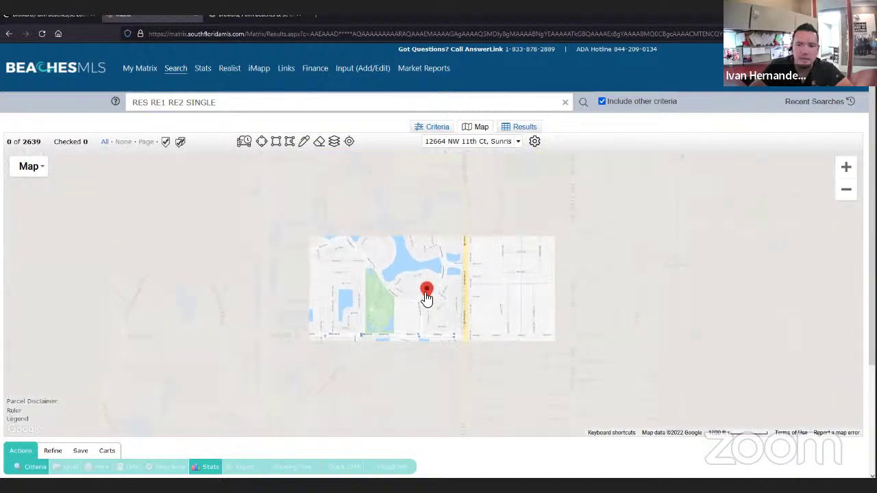
{"action": "scroll", "coordinate": [426, 296], "scroll_direction": "down", "scroll_amount": 1}
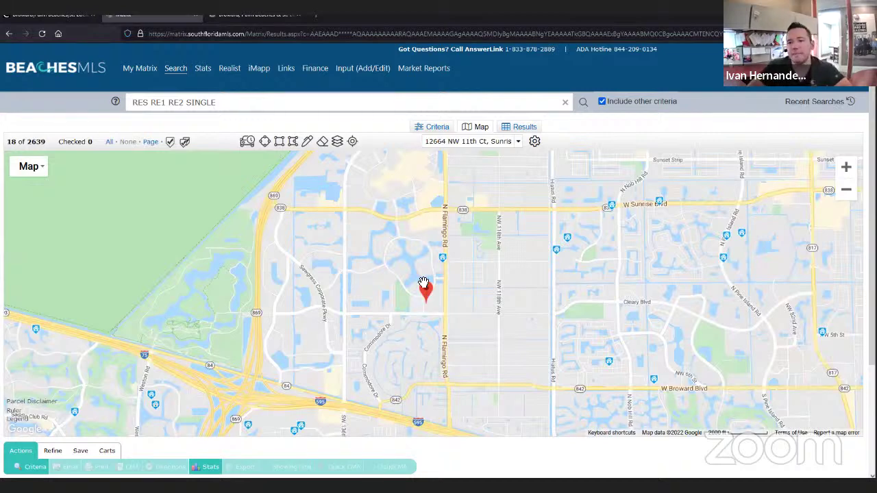
{"action": "scroll", "coordinate": [423, 282], "scroll_direction": "up", "scroll_amount": 1}
{"action": "scroll", "coordinate": [424, 282], "scroll_direction": "up", "scroll_amount": 1}
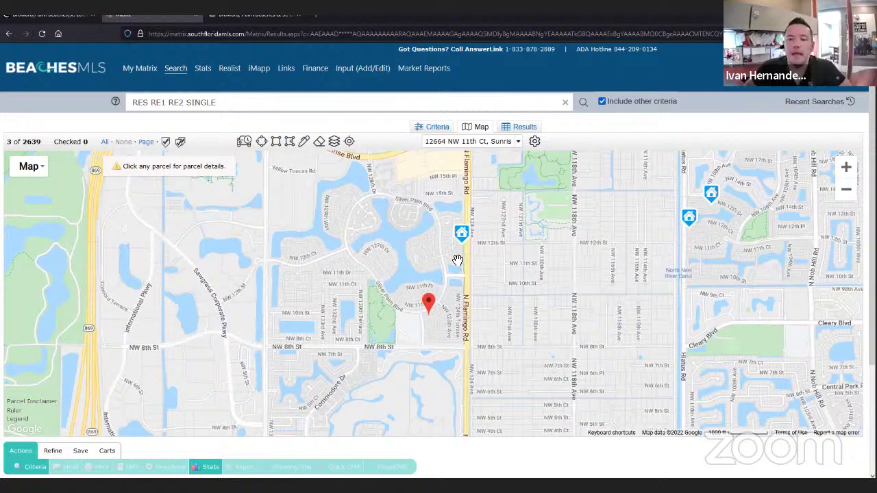
{"action": "left_click_drag", "start_coordinate": [430, 270], "coordinate": [400, 291]}
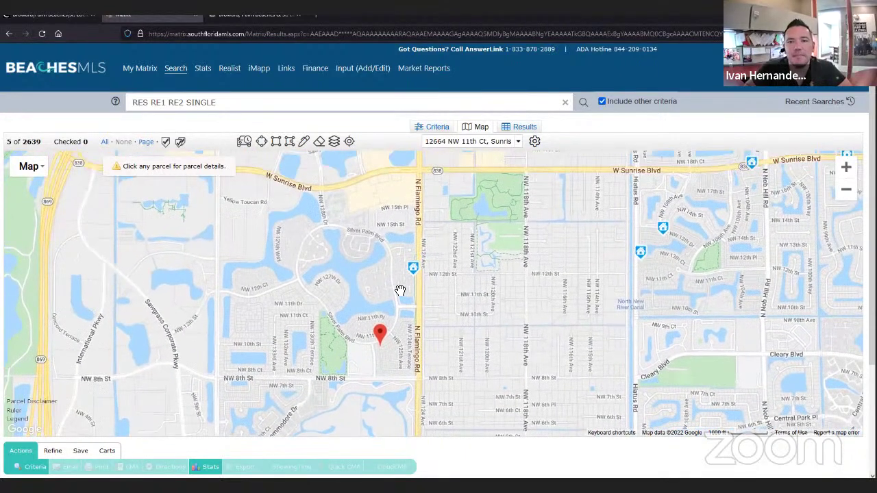
- Switch the map type to Satellite imagery around the subject property
{"action": "left_click", "coordinate": [27, 168]}
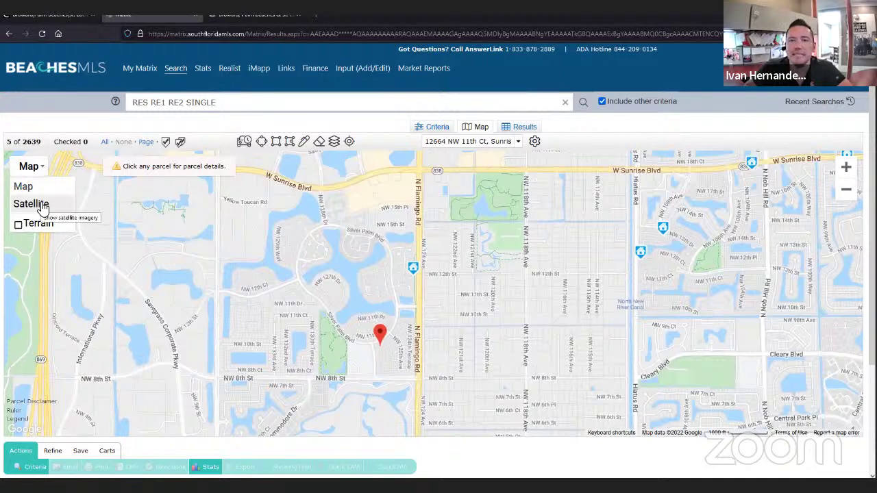
{"action": "left_click", "coordinate": [30, 204]}
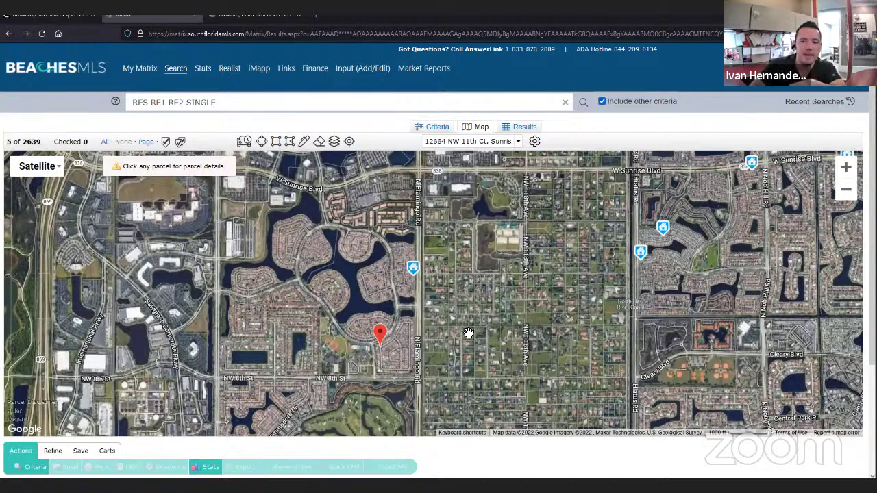
{"action": "scroll", "coordinate": [469, 310], "scroll_direction": "up", "scroll_amount": 1}
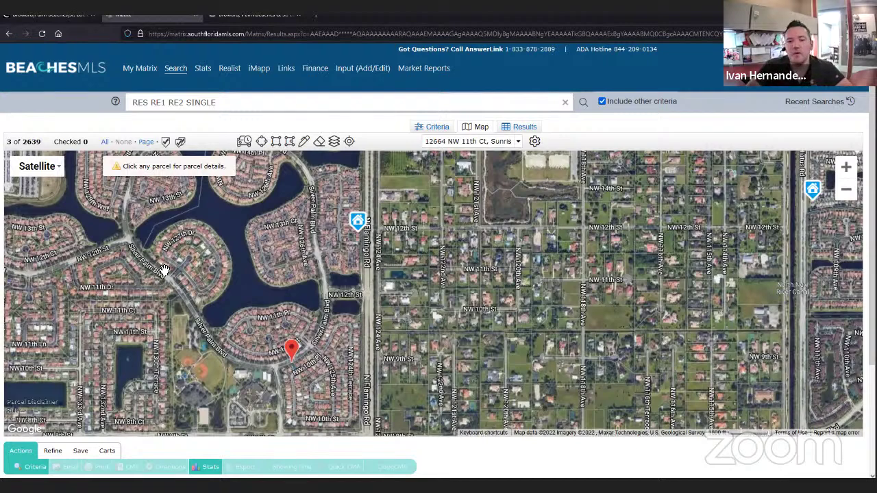
{"action": "scroll", "coordinate": [163, 271], "scroll_direction": "down", "scroll_amount": 1}
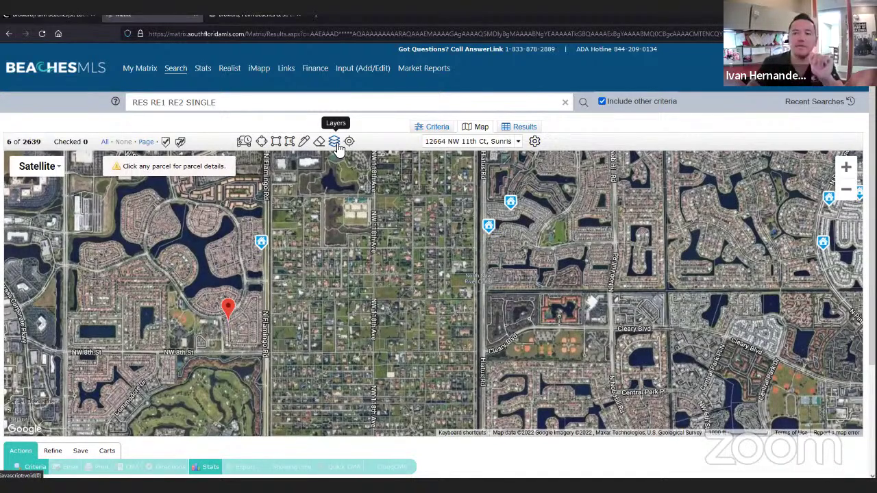
- Turn on the City boundaries layer on the satellite map from the Layers panel
{"action": "left_click", "coordinate": [335, 143]}
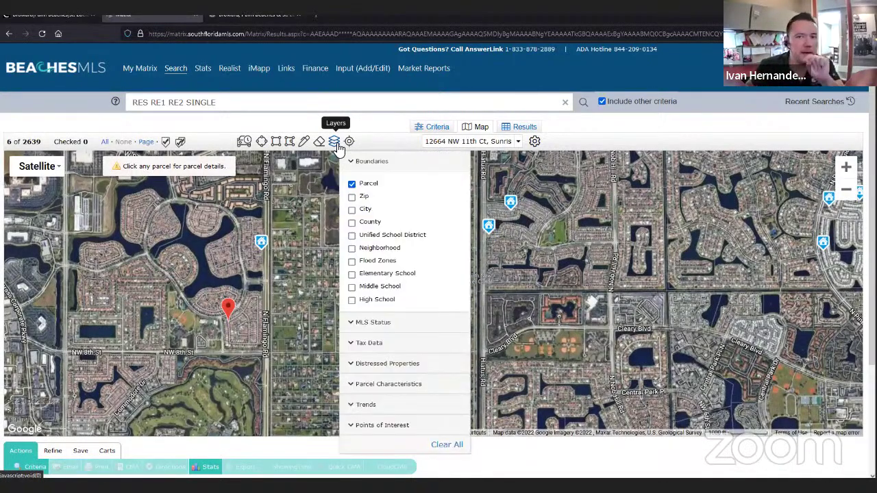
{"action": "left_click", "coordinate": [351, 212]}
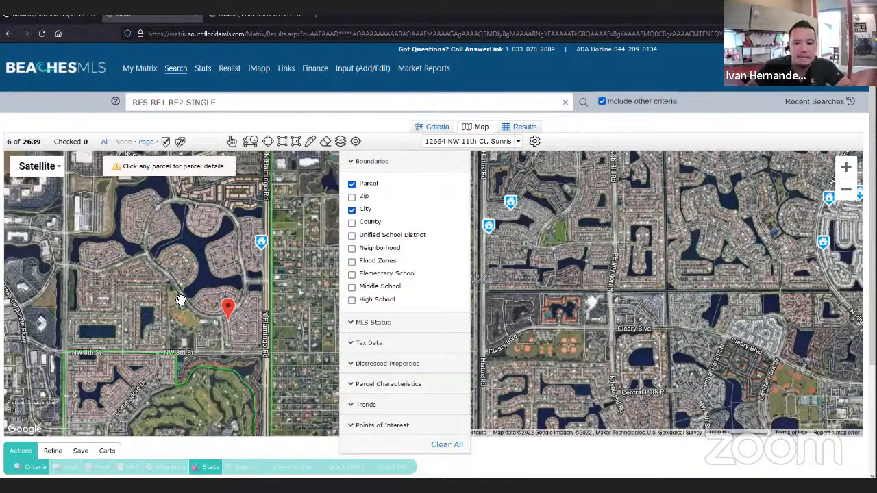
{"action": "left_click", "coordinate": [173, 375]}
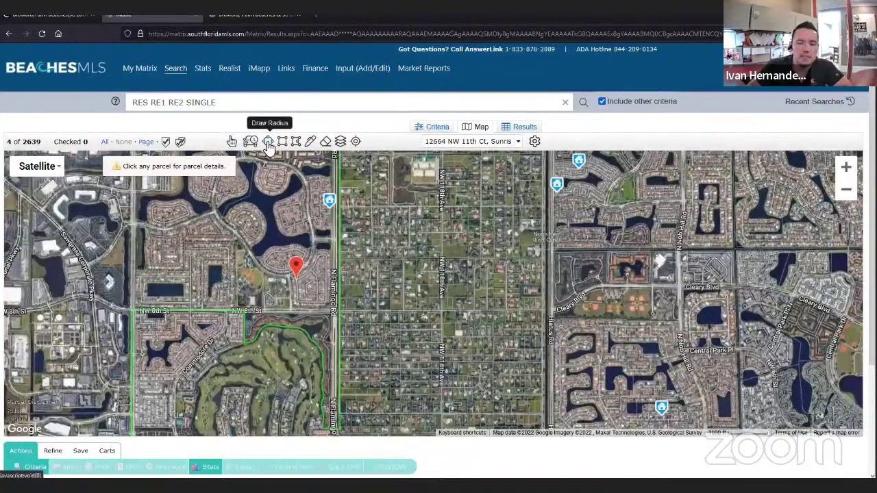
- Draw a radius circle of roughly 0.44 miles around the subject pin
{"action": "left_click", "coordinate": [267, 142]}
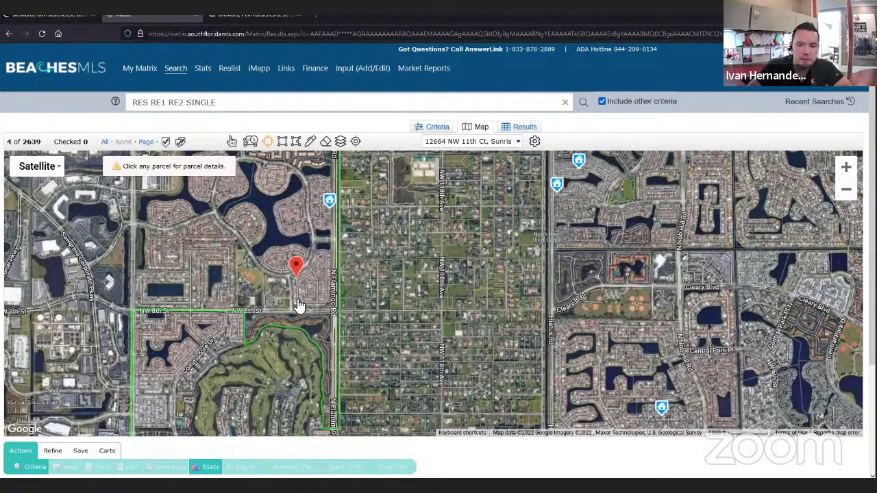
{"action": "mouse_move", "coordinate": [298, 282]}
{"action": "left_mouse_down"}
{"action": "mouse_move", "coordinate": [282, 360]}
{"action": "mouse_move", "coordinate": [226, 363]}
{"action": "left_mouse_up"}
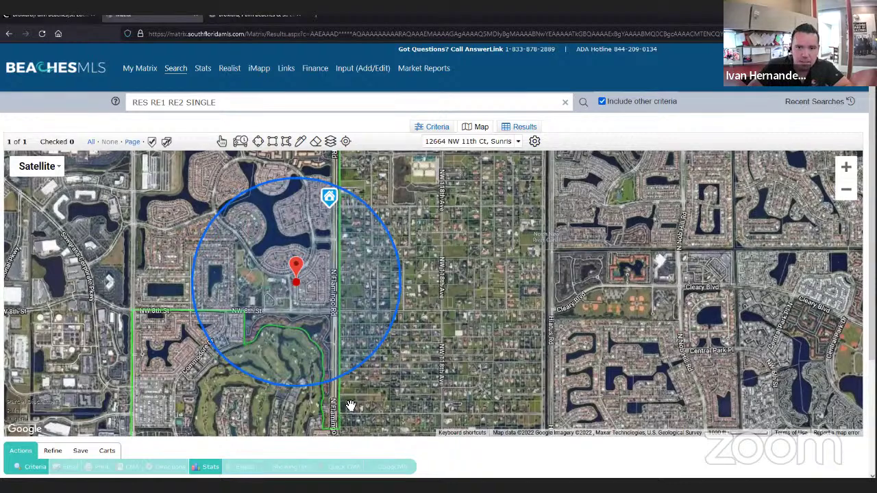
{"action": "scroll", "coordinate": [138, 250], "scroll_direction": "up", "scroll_amount": 1}
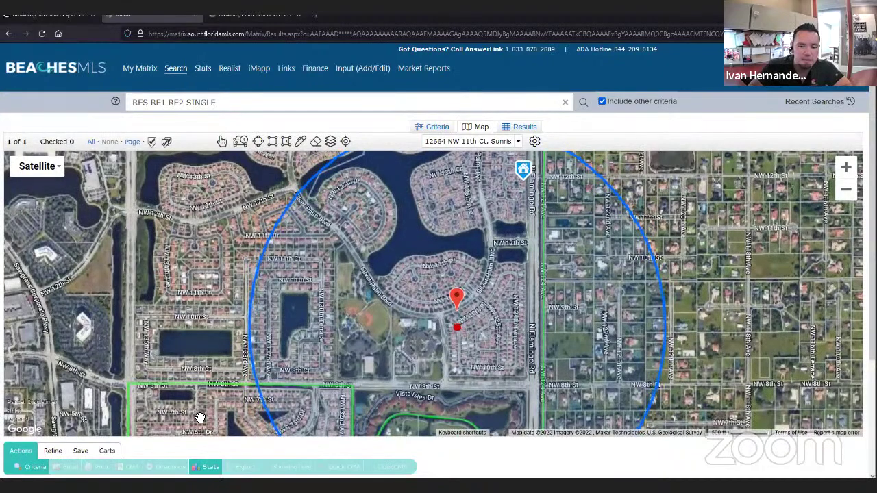
{"action": "scroll", "coordinate": [239, 258], "scroll_direction": "up", "scroll_amount": 1}
{"action": "left_click_drag", "start_coordinate": [233, 288], "coordinate": [260, 117]}
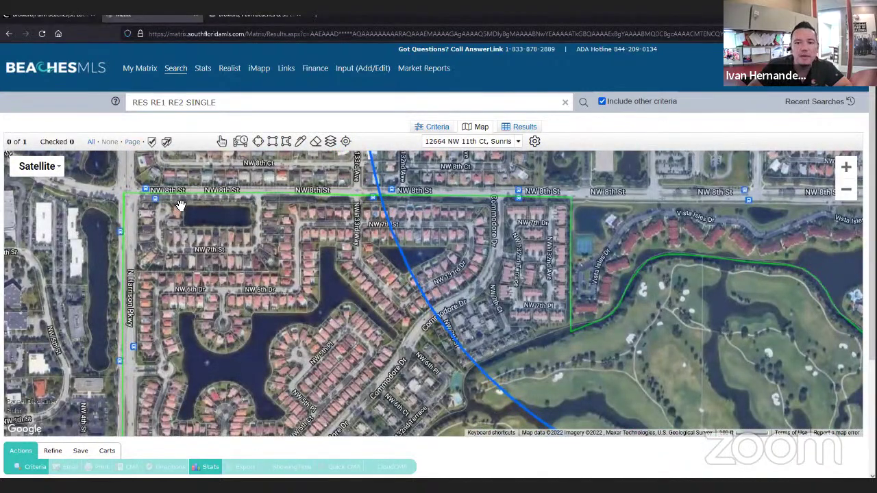
{"action": "scroll", "coordinate": [180, 206], "scroll_direction": "up", "scroll_amount": 1}
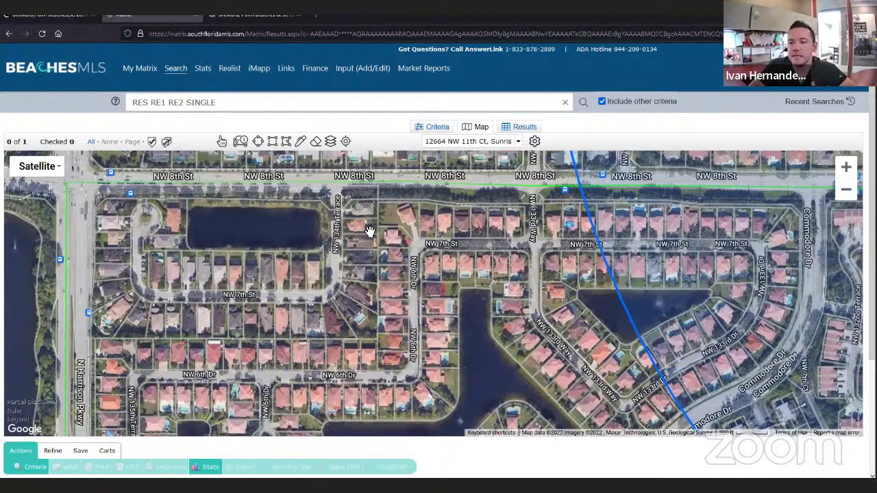
- Delete the radius circle search area from the map
{"action": "scroll", "coordinate": [370, 232], "scroll_direction": "down", "scroll_amount": 1}
{"action": "scroll", "coordinate": [370, 231], "scroll_direction": "down", "scroll_amount": 1}
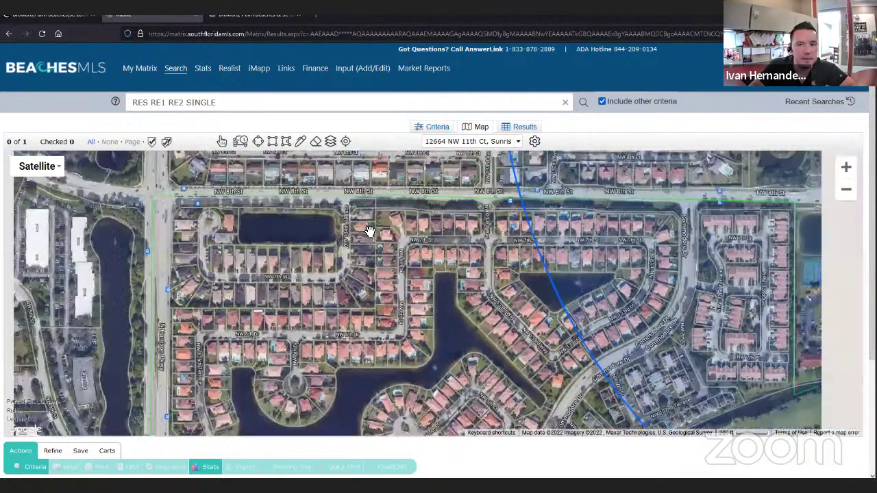
{"action": "scroll", "coordinate": [370, 231], "scroll_direction": "down", "scroll_amount": 1}
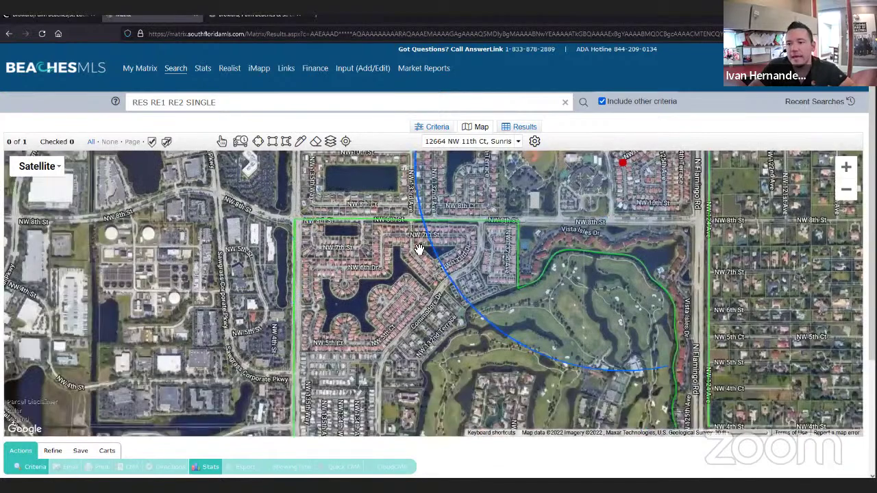
{"action": "scroll", "coordinate": [401, 254], "scroll_direction": "down", "scroll_amount": 1}
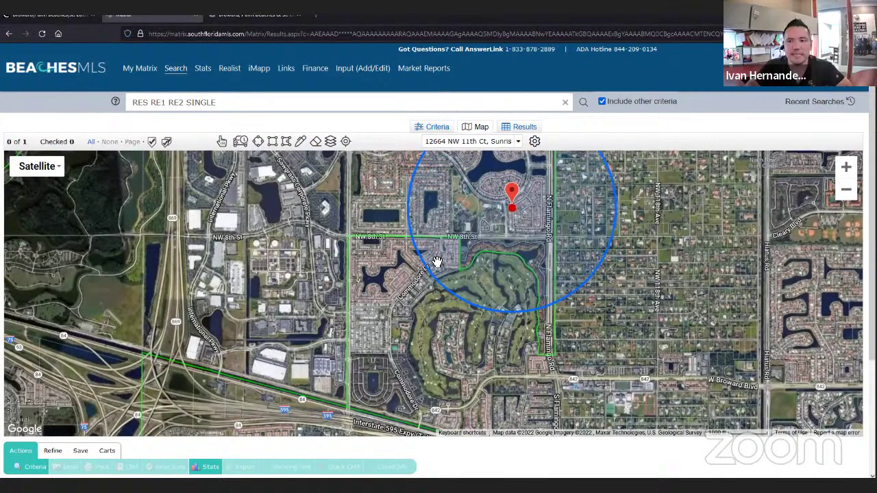
{"action": "left_click_drag", "start_coordinate": [378, 255], "coordinate": [329, 354]}
{"action": "left_click", "coordinate": [455, 245]}
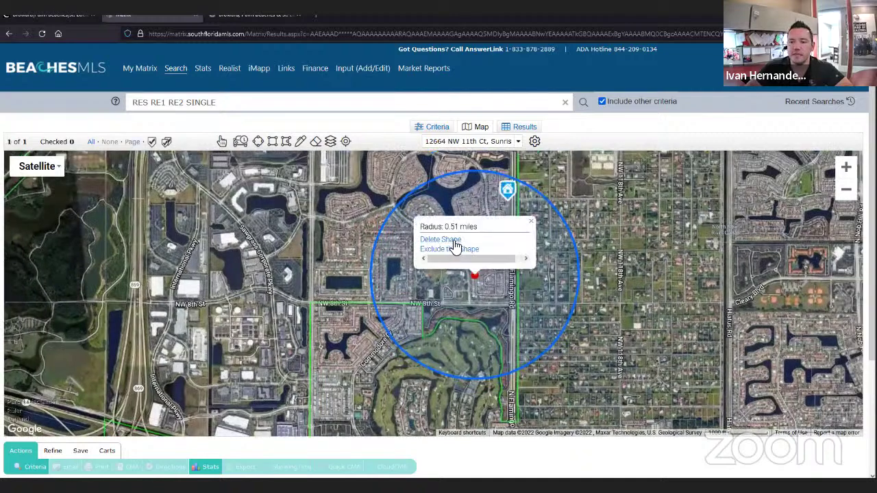
{"action": "left_click", "coordinate": [450, 240]}
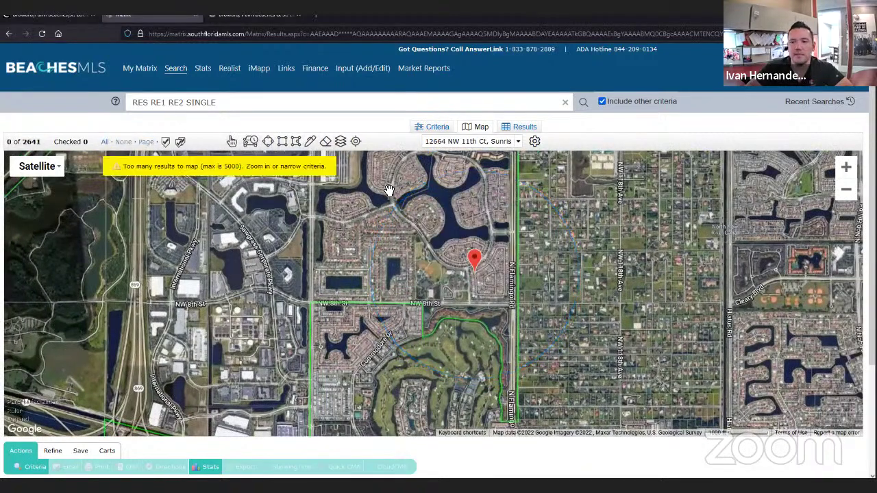
- Set the Closed Sale criterion to 0-180 days, then return to the map
{"action": "left_click", "coordinate": [433, 126]}
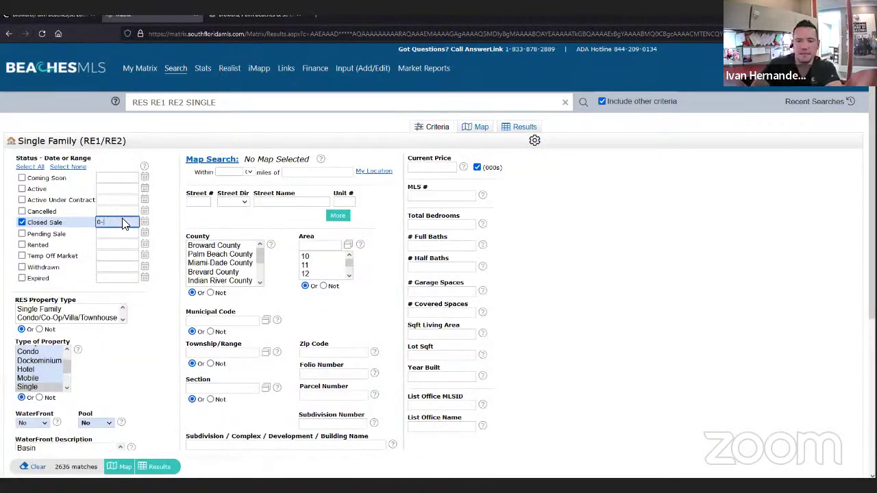
{"action": "type", "text": "3"}
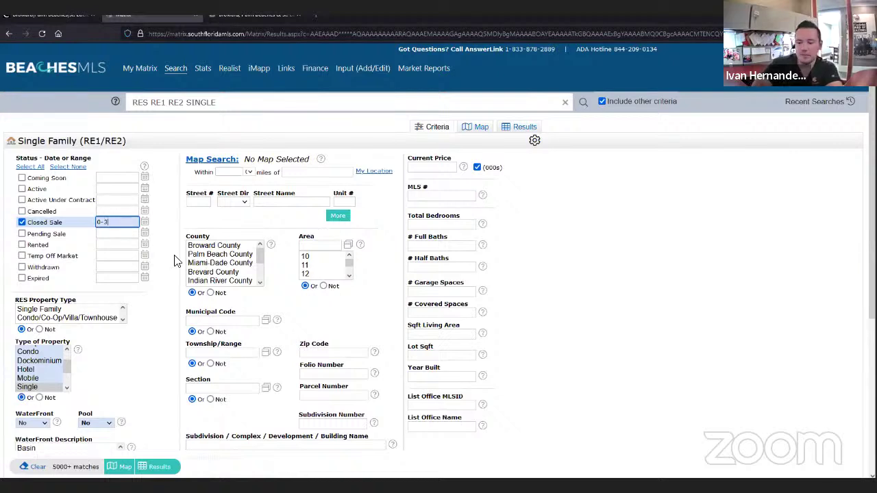
{"action": "key", "text": "BackSpace"}
{"action": "type", "text": "180"}
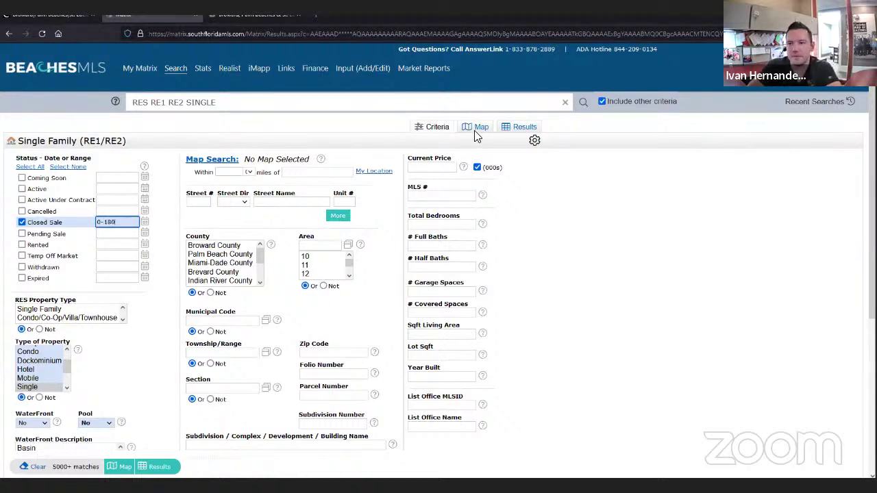
{"action": "left_click", "coordinate": [479, 130]}
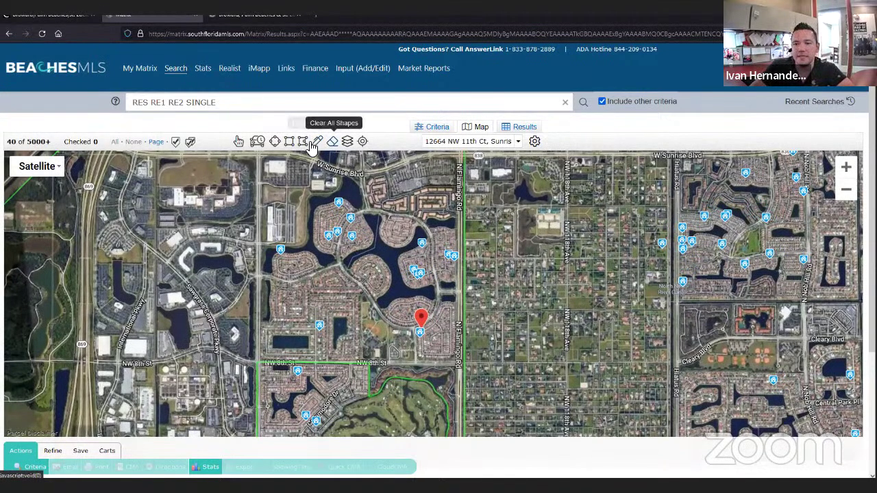
- Draw a polygon around the subject's neighbourhood along W Sunrise Blvd and N Flamingo Rd
{"action": "left_click", "coordinate": [304, 143]}
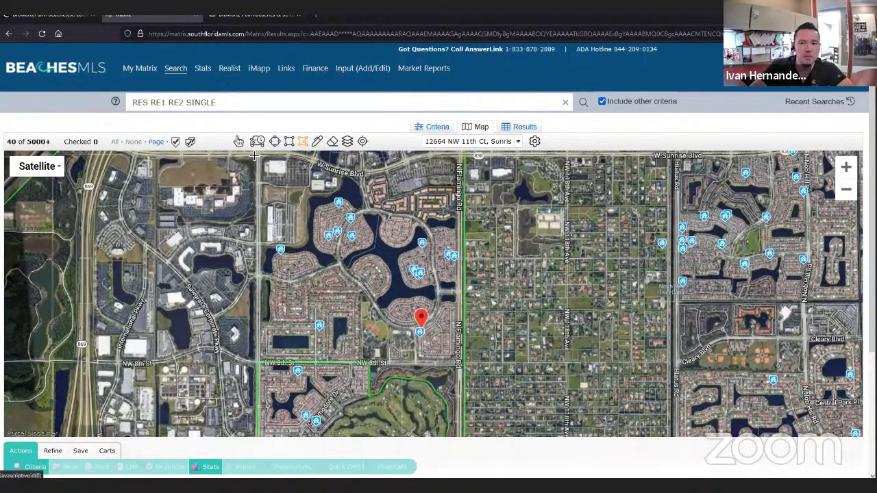
{"action": "mouse_move", "coordinate": [257, 162]}
{"action": "left_mouse_down"}
{"action": "mouse_move", "coordinate": [272, 243]}
{"action": "mouse_move", "coordinate": [266, 363]}
{"action": "mouse_move", "coordinate": [461, 362]}
{"action": "mouse_move", "coordinate": [449, 182]}
{"action": "mouse_move", "coordinate": [460, 199]}
{"action": "left_mouse_up"}
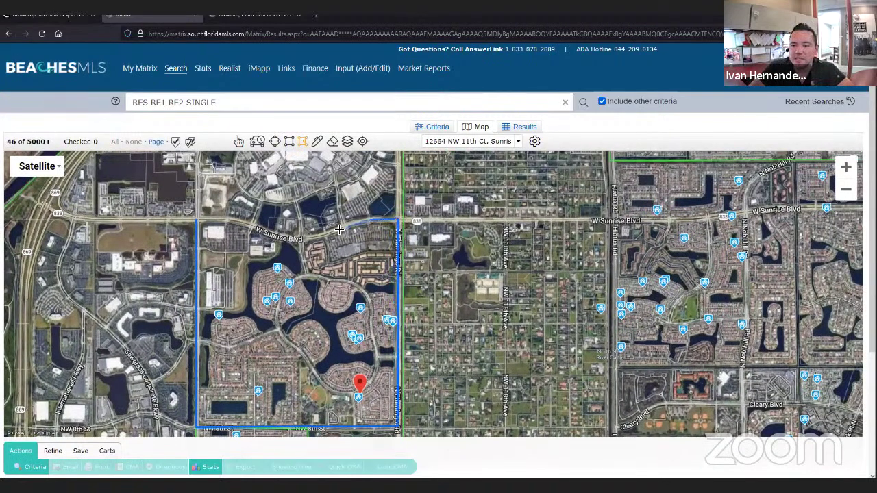
{"action": "left_click_drag", "start_coordinate": [340, 229], "coordinate": [232, 224]}
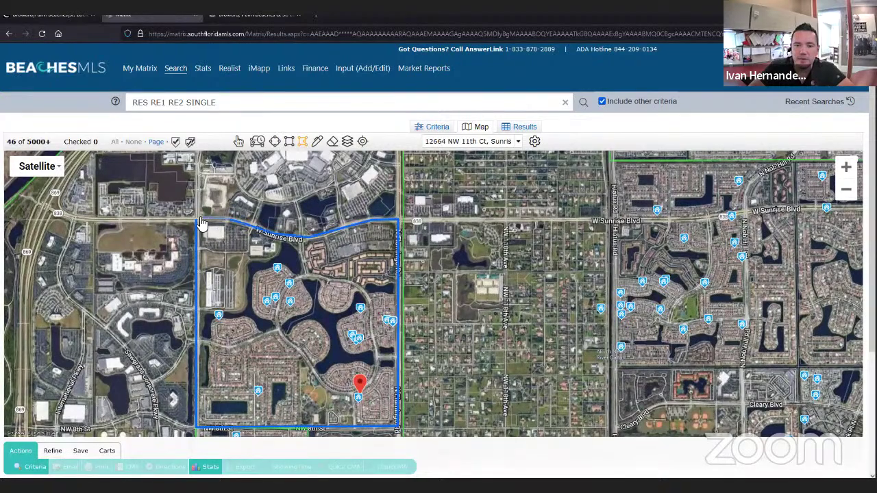
{"action": "left_click", "coordinate": [195, 219]}
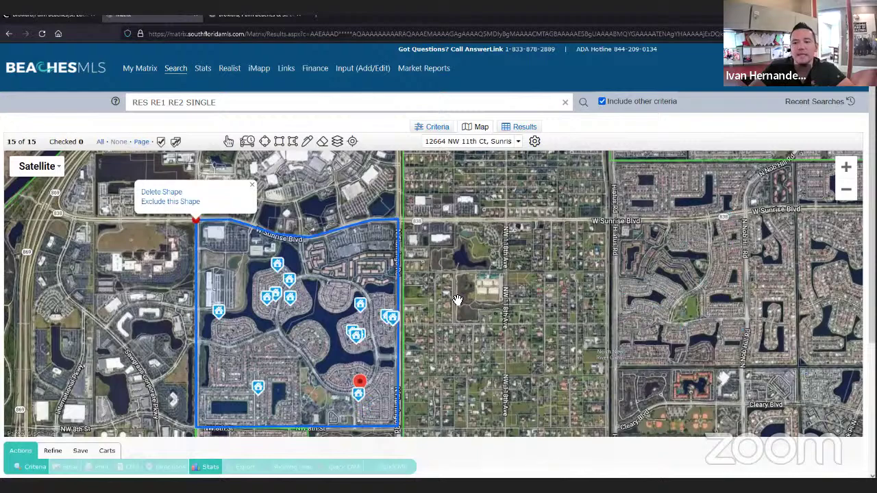
{"action": "left_click", "coordinate": [457, 300]}
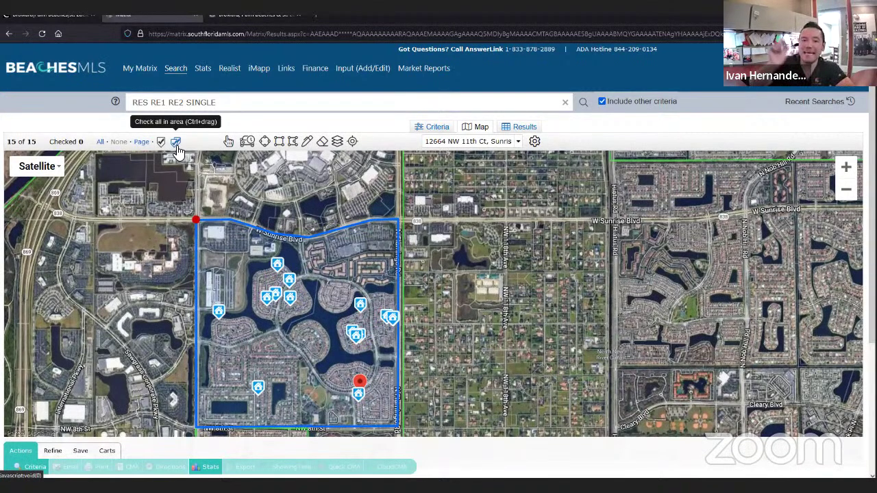
- Paint-check the four listings in the polygon's lower-left area and view them as results
{"action": "left_click", "coordinate": [175, 143]}
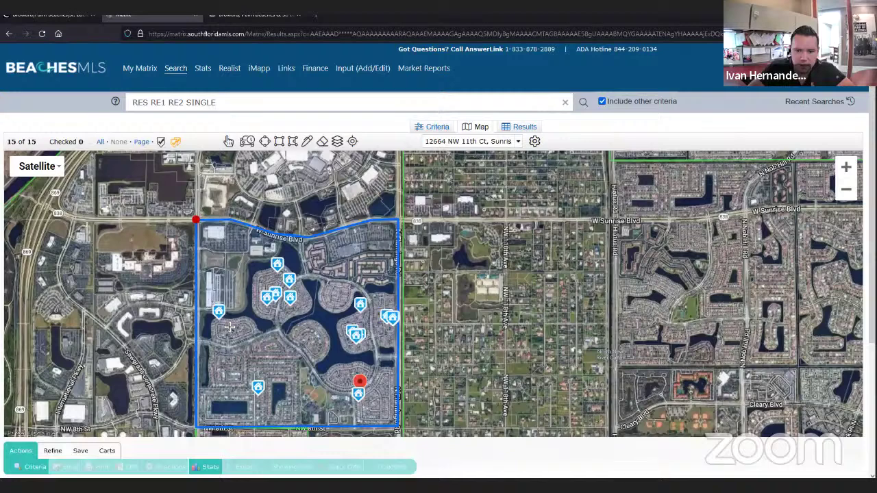
{"action": "mouse_move", "coordinate": [229, 327]}
{"action": "left_mouse_down"}
{"action": "mouse_move", "coordinate": [287, 418]}
{"action": "mouse_move", "coordinate": [317, 418]}
{"action": "left_mouse_up"}
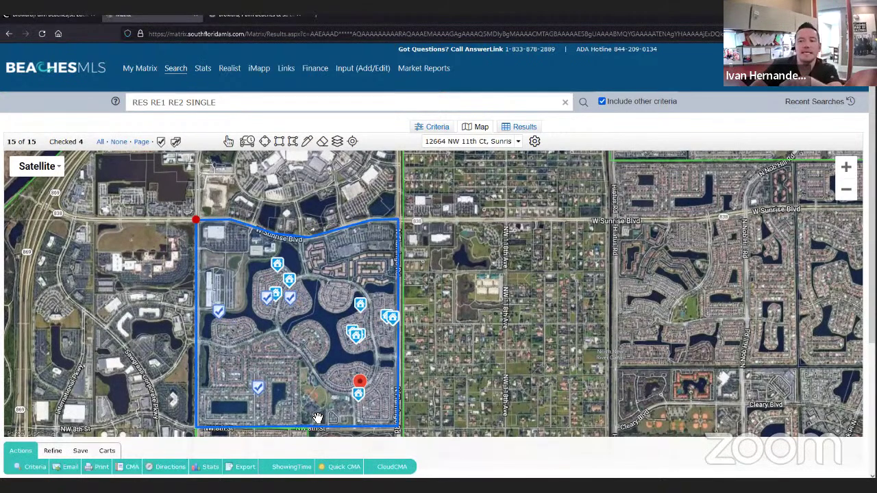
{"action": "left_click", "coordinate": [515, 130]}
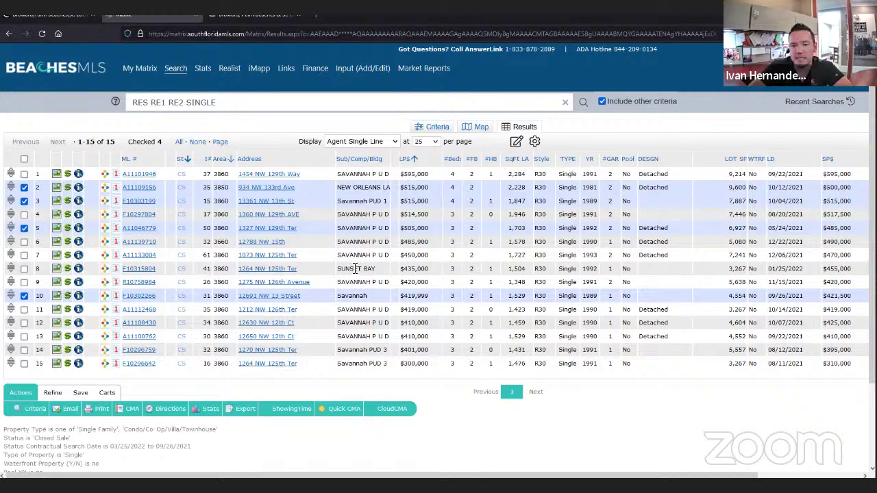
{"action": "left_click", "coordinate": [24, 269]}
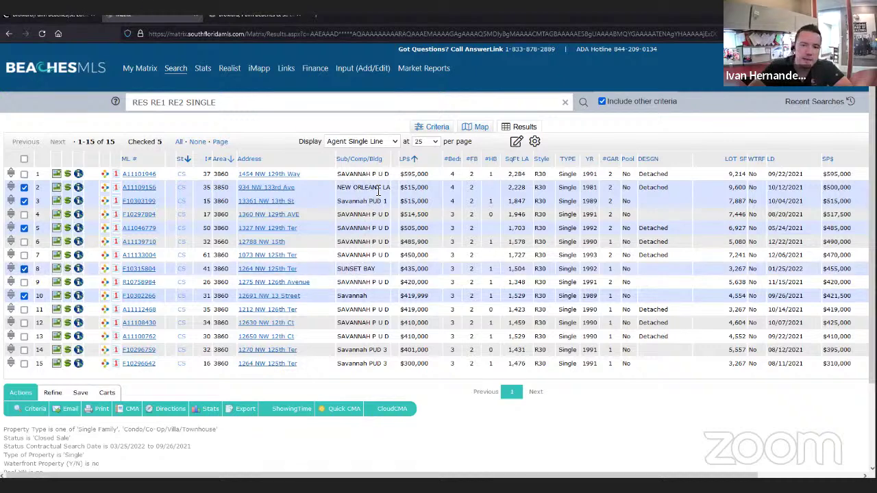
{"action": "left_click_drag", "start_coordinate": [395, 158], "coordinate": [429, 180]}
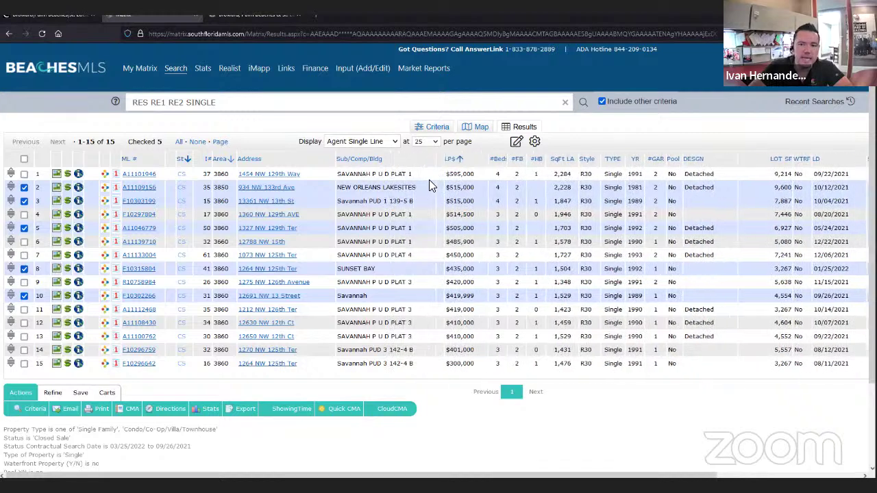
{"action": "left_click", "coordinate": [24, 200]}
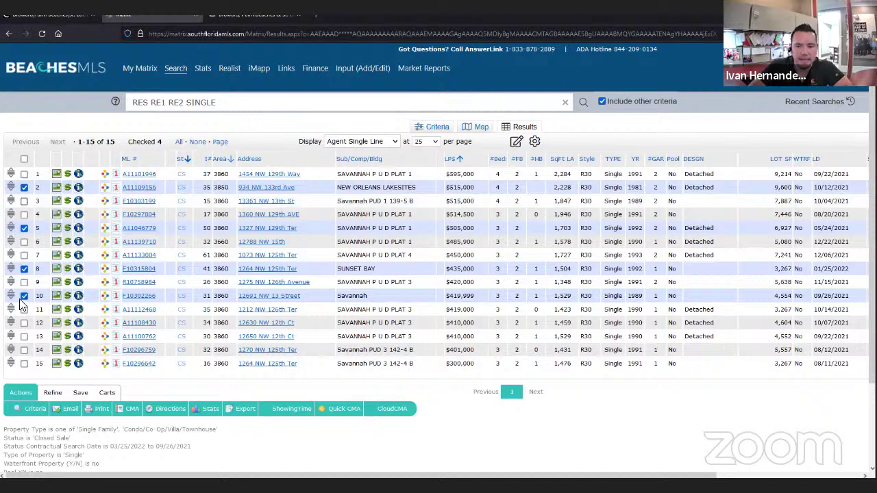
{"action": "left_click", "coordinate": [24, 296]}
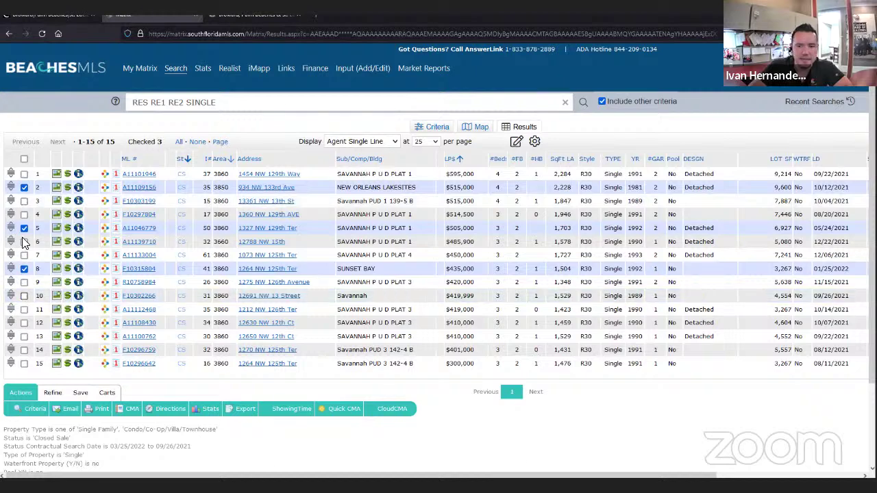
{"action": "left_click", "coordinate": [24, 228]}
{"action": "left_click", "coordinate": [479, 128]}
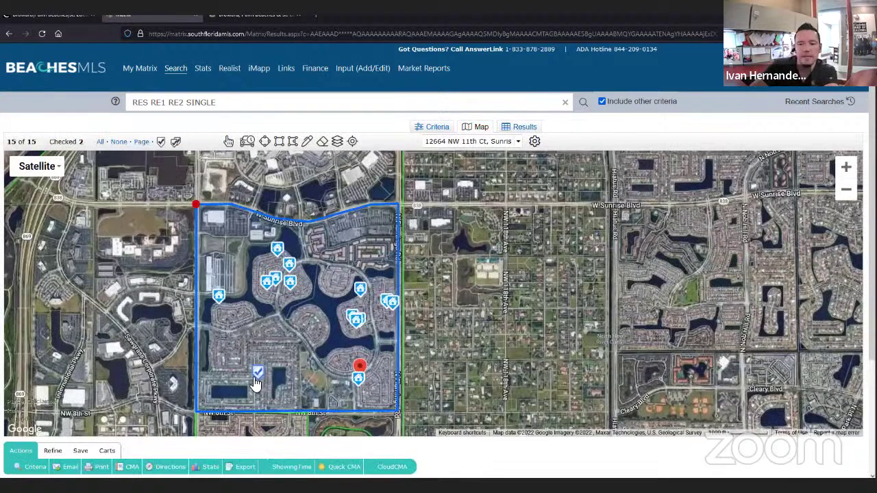
- Zoom in and out around the checked pin to inspect comps inside the polygon
{"action": "mouse_move", "coordinate": [257, 381]}
{"action": "scroll", "coordinate": [257, 381], "scroll_direction": "up", "scroll_amount": 3}
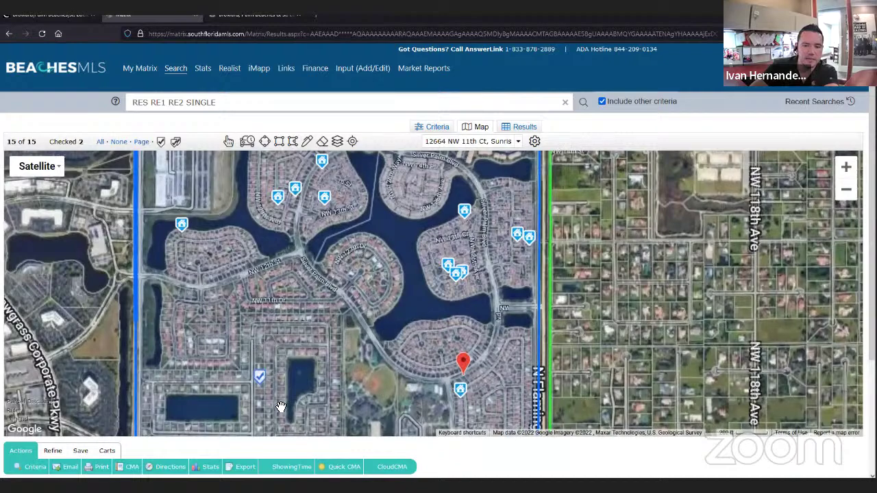
{"action": "scroll", "coordinate": [289, 346], "scroll_direction": "up", "scroll_amount": 2}
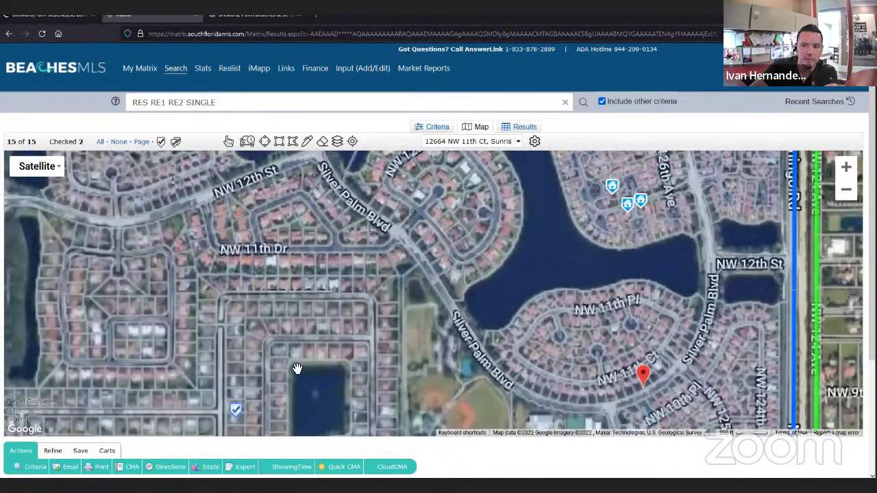
{"action": "scroll", "coordinate": [298, 366], "scroll_direction": "up", "scroll_amount": 2}
{"action": "scroll", "coordinate": [274, 368], "scroll_direction": "down", "scroll_amount": 1}
{"action": "scroll", "coordinate": [274, 370], "scroll_direction": "down", "scroll_amount": 2}
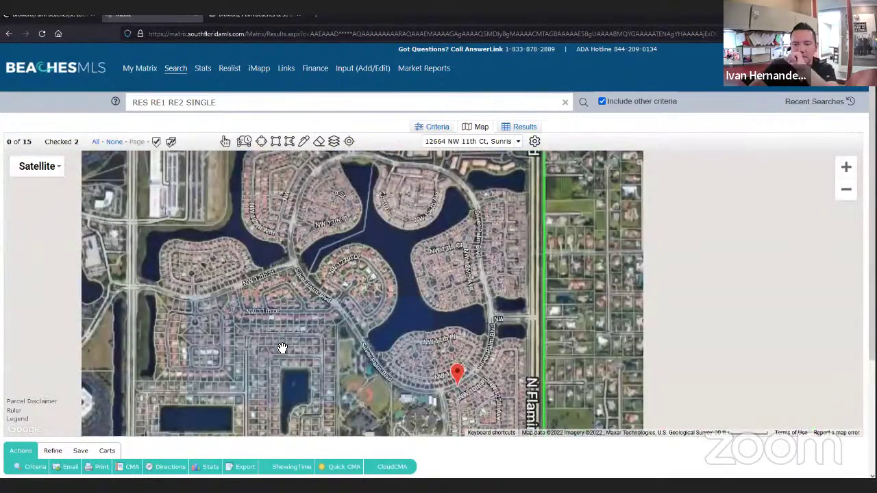
{"action": "scroll", "coordinate": [282, 348], "scroll_direction": "down", "scroll_amount": 1}
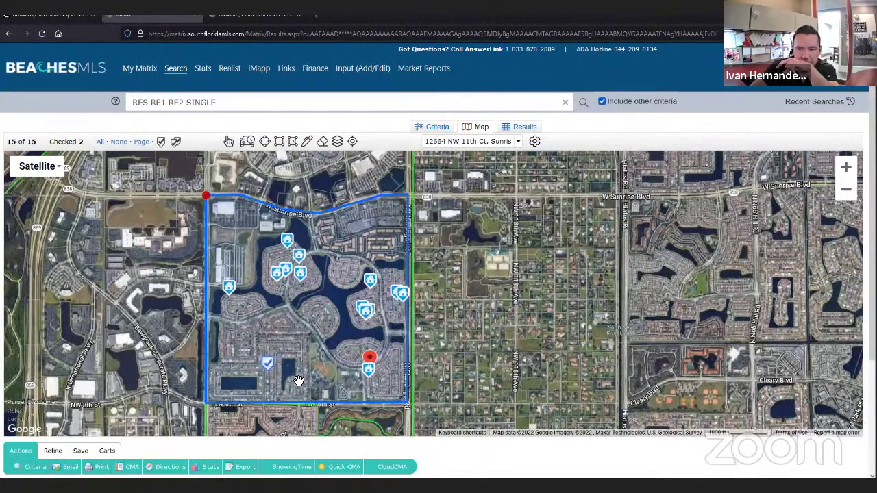
- Return to the Results grid of the 15 closed sales
{"action": "left_click", "coordinate": [521, 127]}
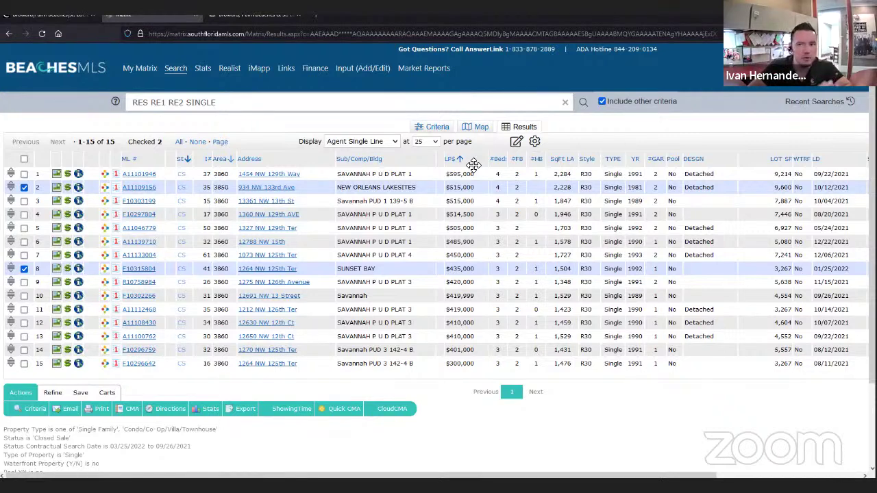
- Insert an Association Fee column next to the LP$ column in the results grid
{"action": "left_click", "coordinate": [478, 164]}
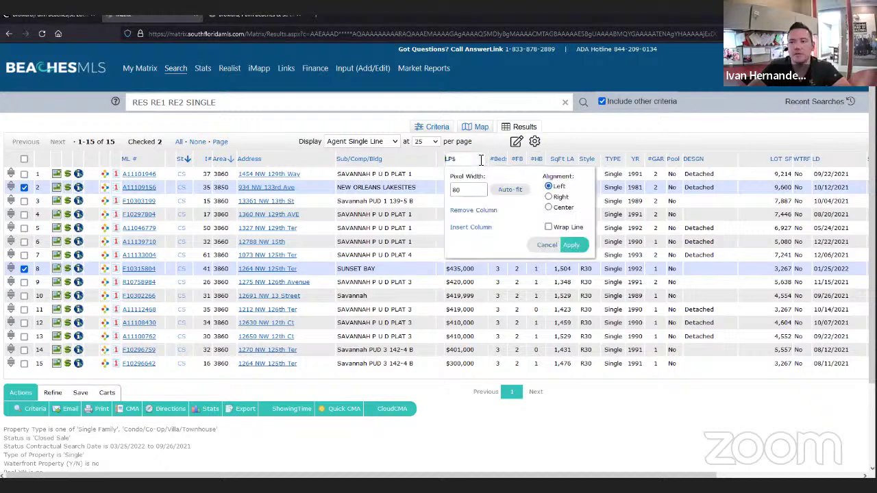
{"action": "left_click", "coordinate": [472, 228]}
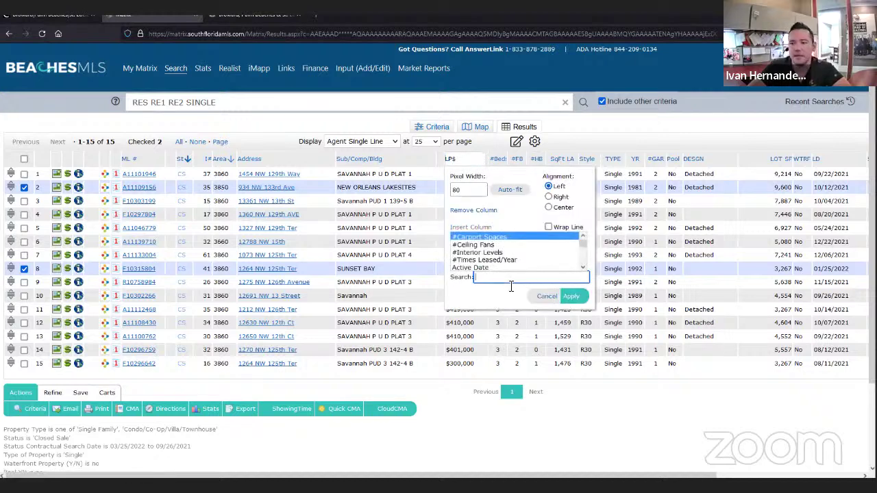
{"action": "type", "text": "assi"}
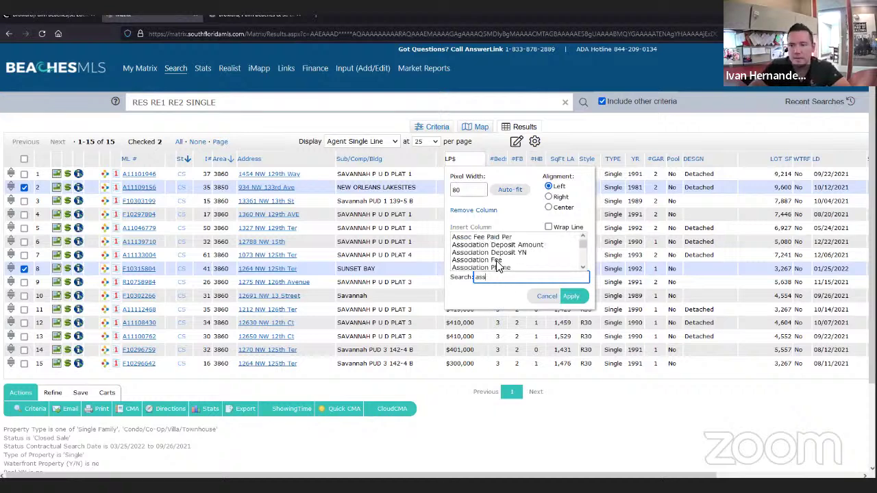
{"action": "left_click", "coordinate": [499, 261]}
{"action": "left_click", "coordinate": [572, 297]}
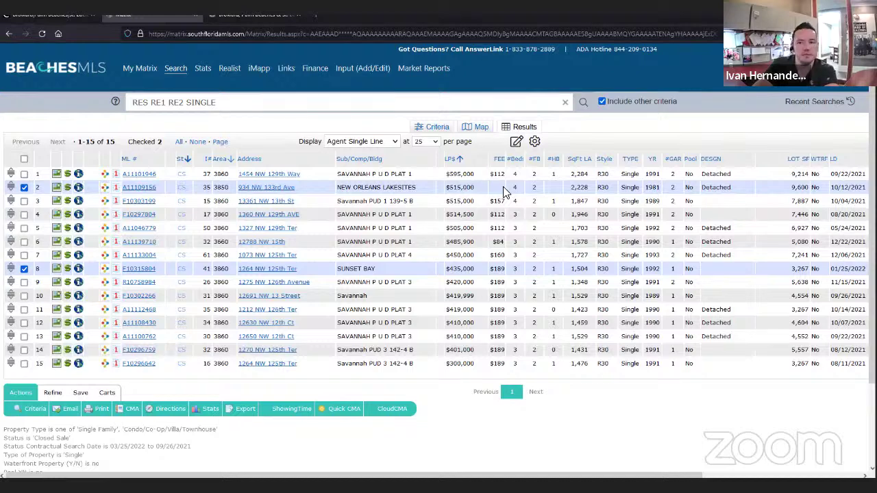
- Switch to the map view and delete the existing search polygon
{"action": "left_click", "coordinate": [482, 127]}
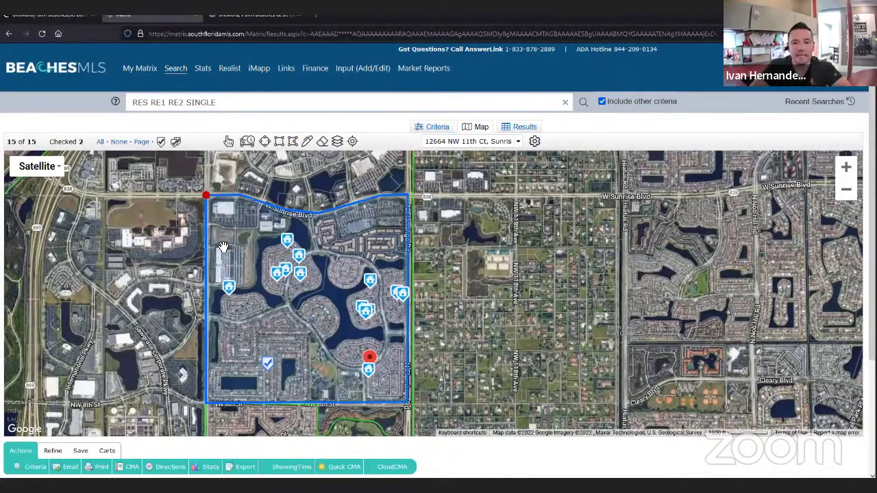
{"action": "left_click", "coordinate": [206, 195]}
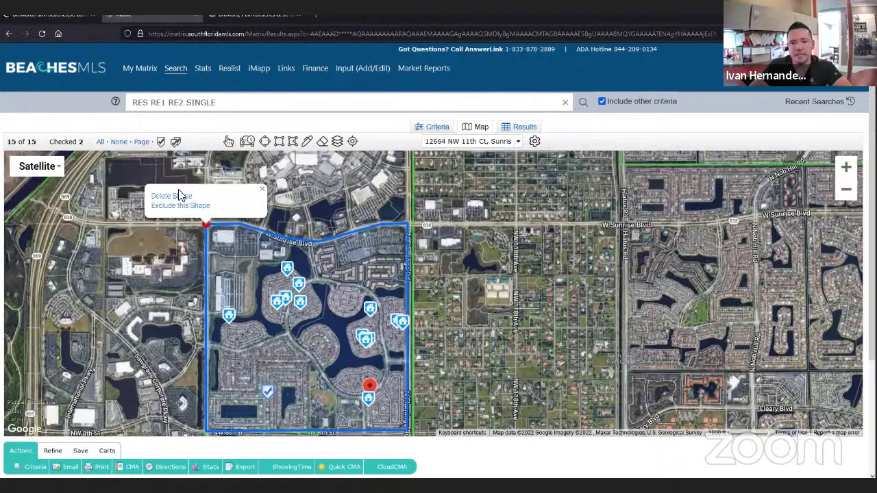
{"action": "left_click", "coordinate": [178, 196]}
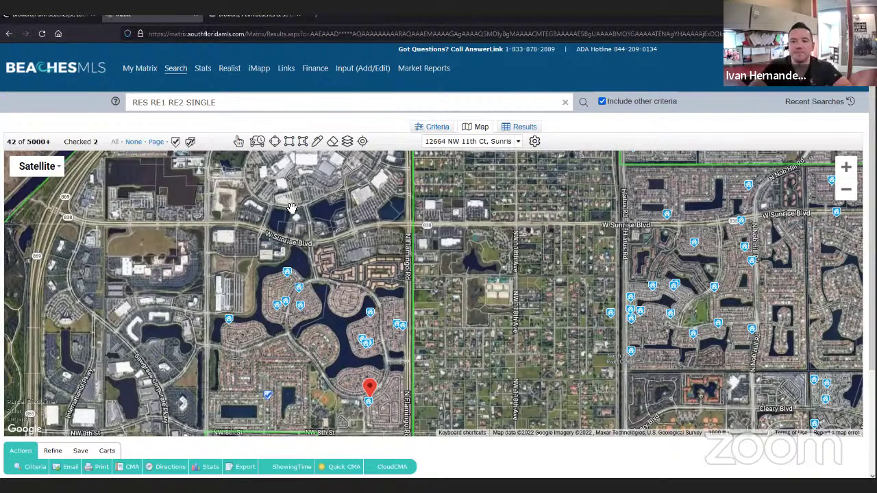
- Pan the satellite map north toward Sawgrass Mills and zoom in on the Pink Flamingo Ln buildings
{"action": "left_click_drag", "start_coordinate": [253, 277], "coordinate": [240, 302]}
{"action": "left_click_drag", "start_coordinate": [265, 254], "coordinate": [239, 303]}
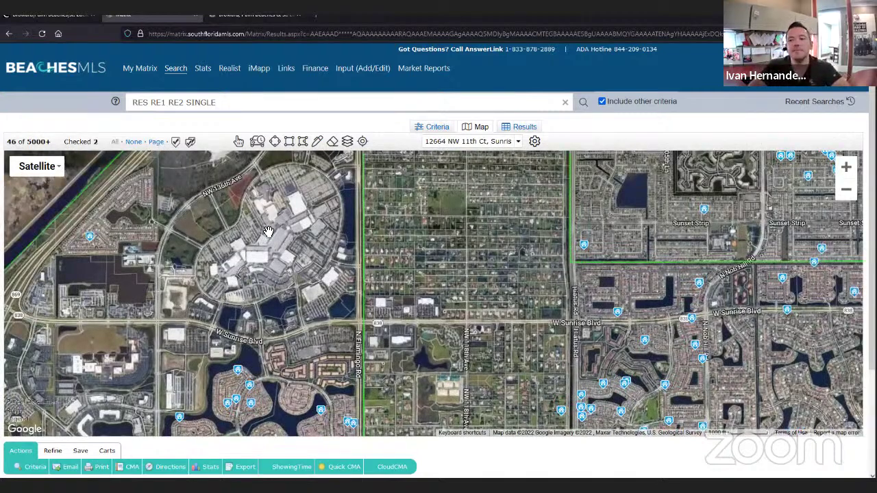
{"action": "left_click_drag", "start_coordinate": [281, 263], "coordinate": [281, 267]}
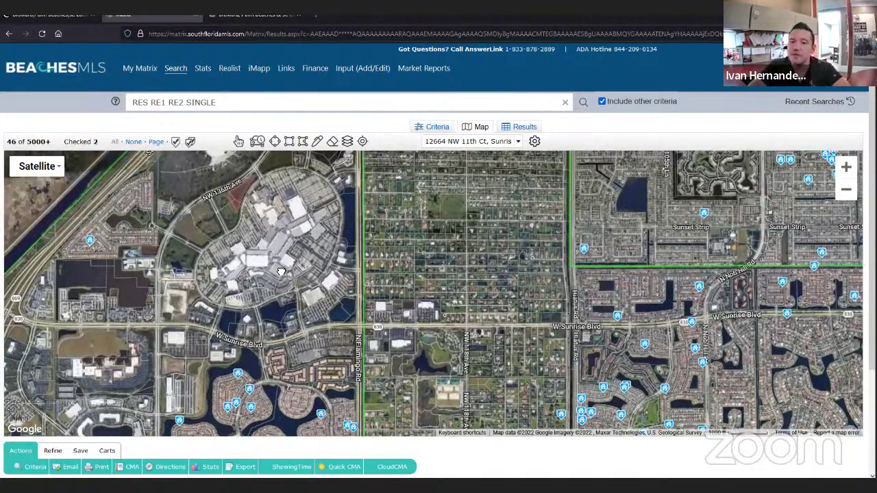
{"action": "left_click_drag", "start_coordinate": [295, 205], "coordinate": [288, 283]}
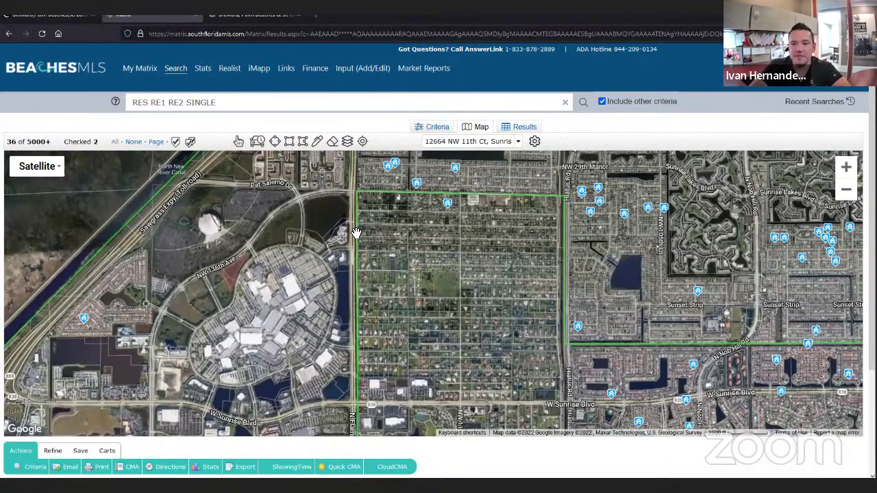
{"action": "scroll", "coordinate": [356, 233], "scroll_direction": "up", "scroll_amount": 1}
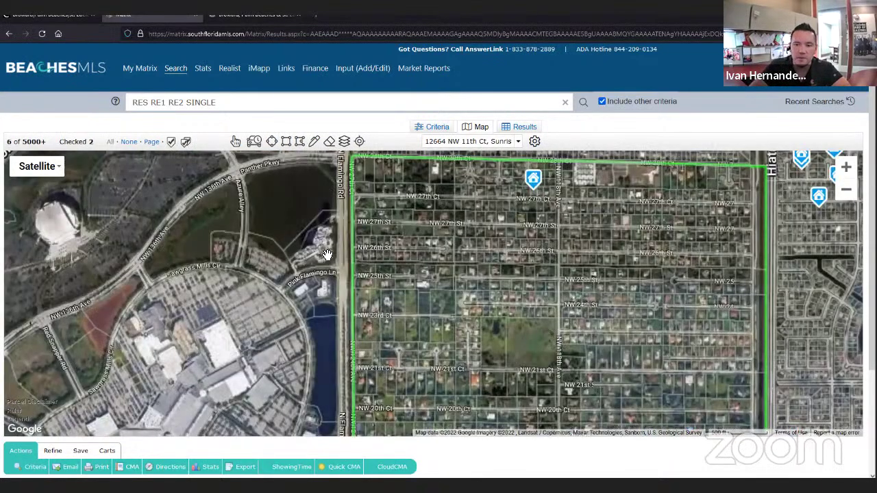
{"action": "scroll", "coordinate": [327, 255], "scroll_direction": "up", "scroll_amount": 1}
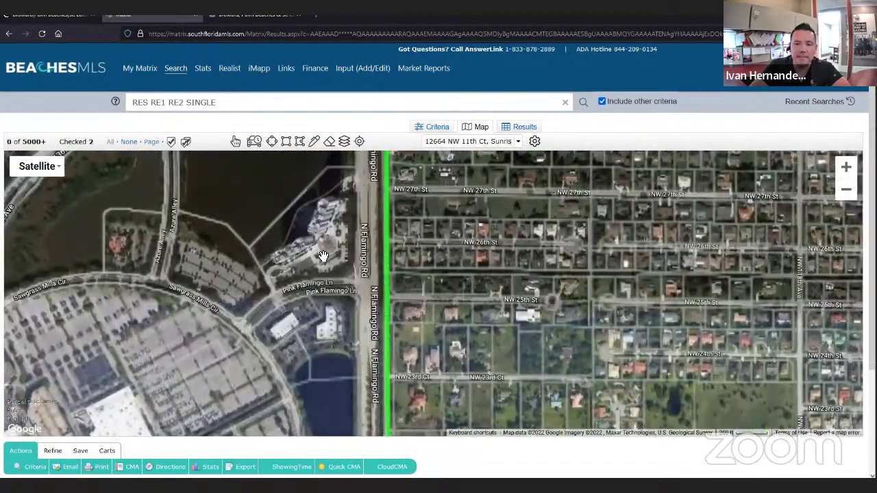
{"action": "left_click_drag", "start_coordinate": [319, 259], "coordinate": [284, 298]}
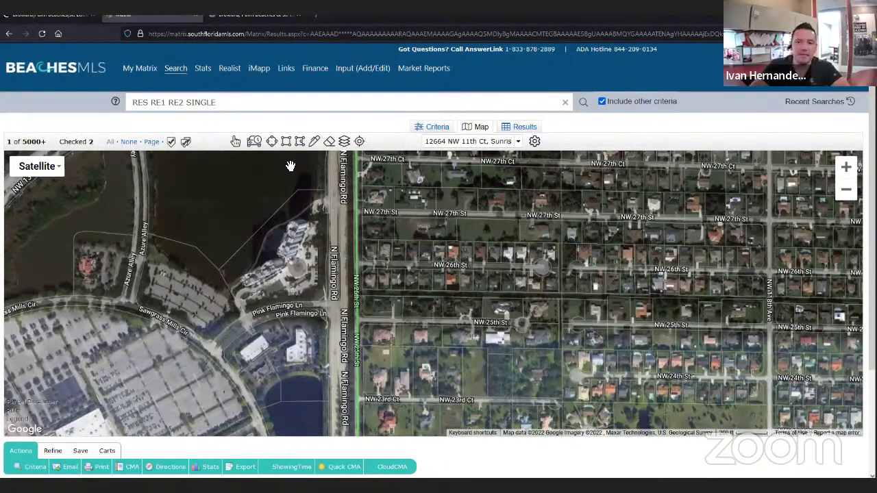
{"action": "left_click", "coordinate": [299, 141]}
{"action": "left_click", "coordinate": [276, 221]}
{"action": "left_click", "coordinate": [218, 277]}
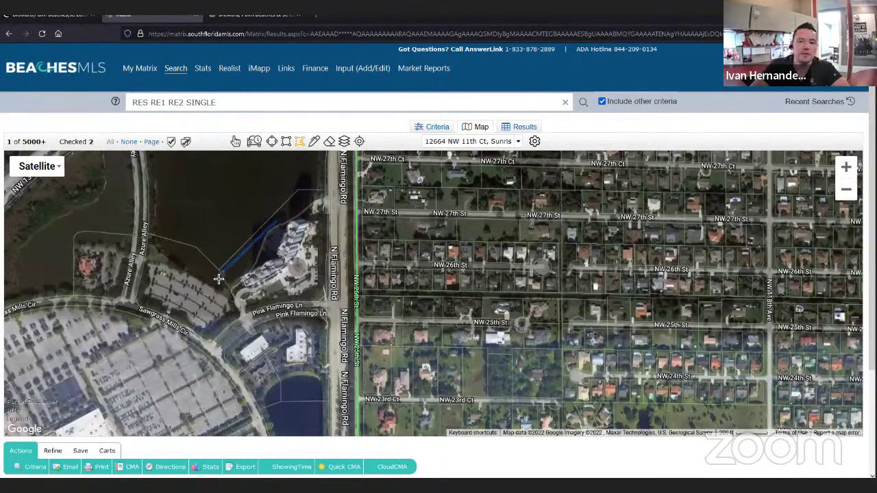
{"action": "left_click", "coordinate": [248, 323]}
{"action": "left_click", "coordinate": [329, 306]}
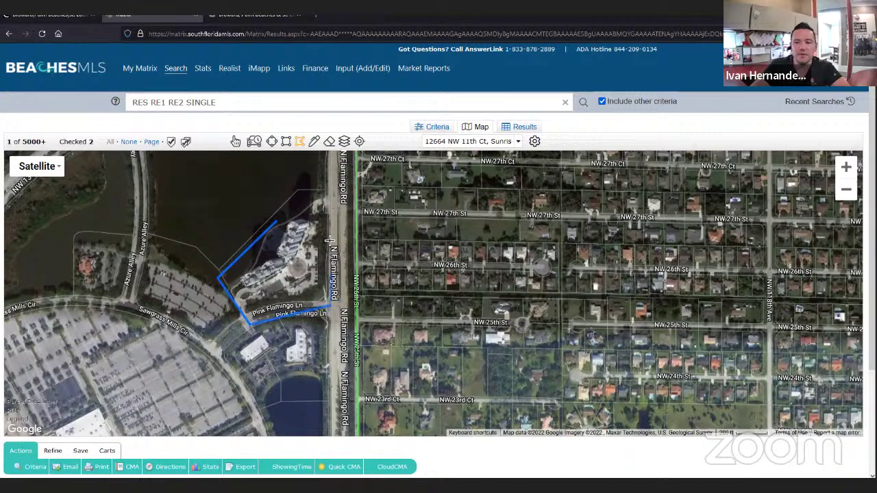
{"action": "left_click", "coordinate": [329, 212]}
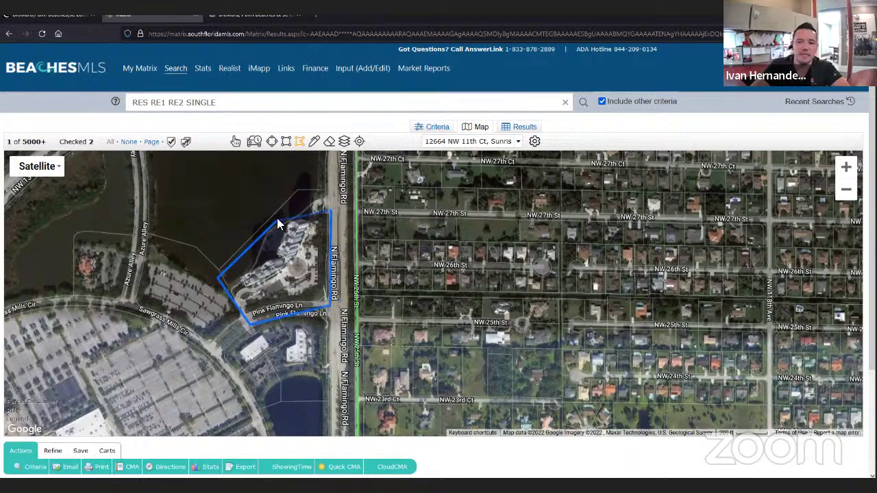
{"action": "left_click", "coordinate": [277, 220]}
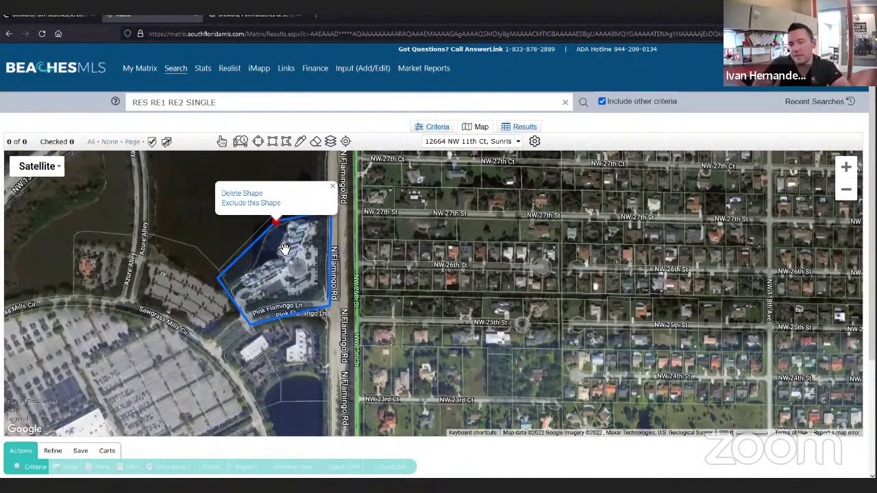
{"action": "left_click", "coordinate": [275, 222]}
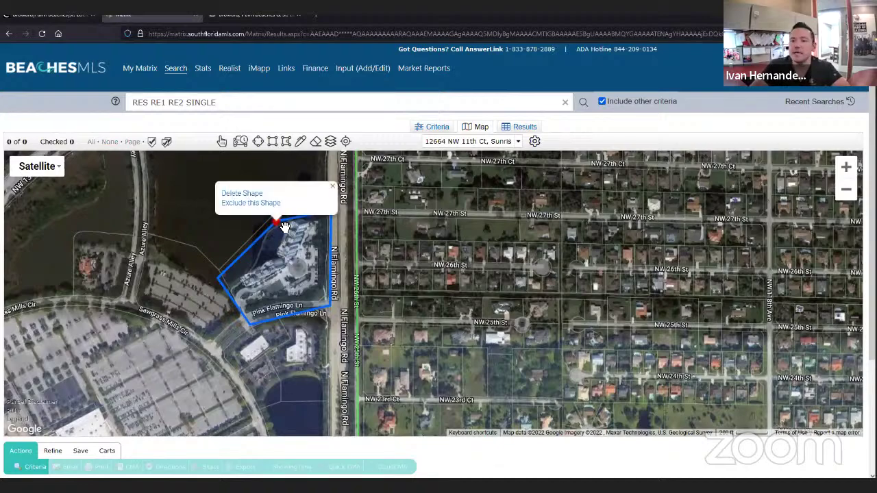
{"action": "left_click", "coordinate": [260, 195]}
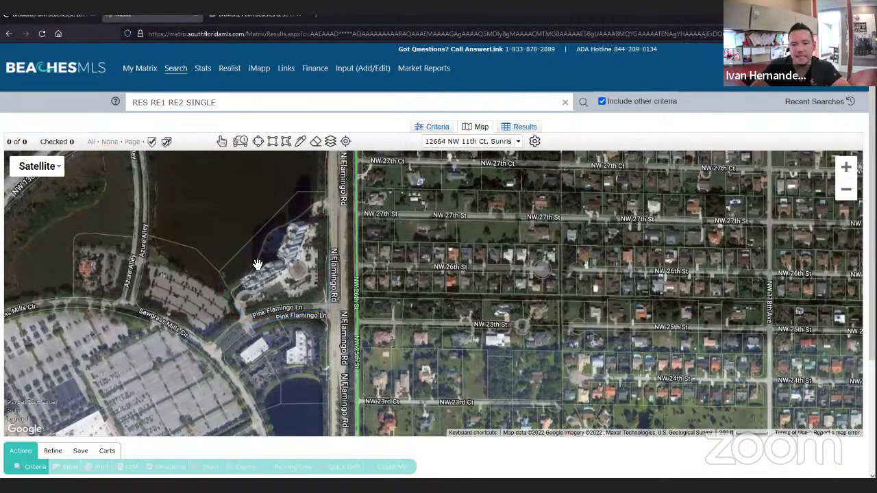
{"action": "scroll", "coordinate": [258, 264], "scroll_direction": "down", "scroll_amount": 2}
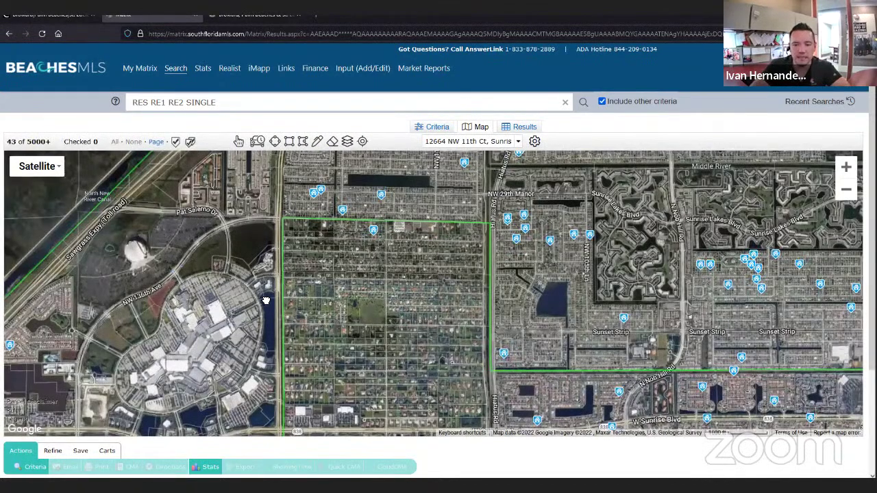
- Start a new polygon near NW 8th St and trace W Sunrise Blvd east to N Flamingo Rd
{"action": "left_click_drag", "start_coordinate": [204, 420], "coordinate": [263, 339]}
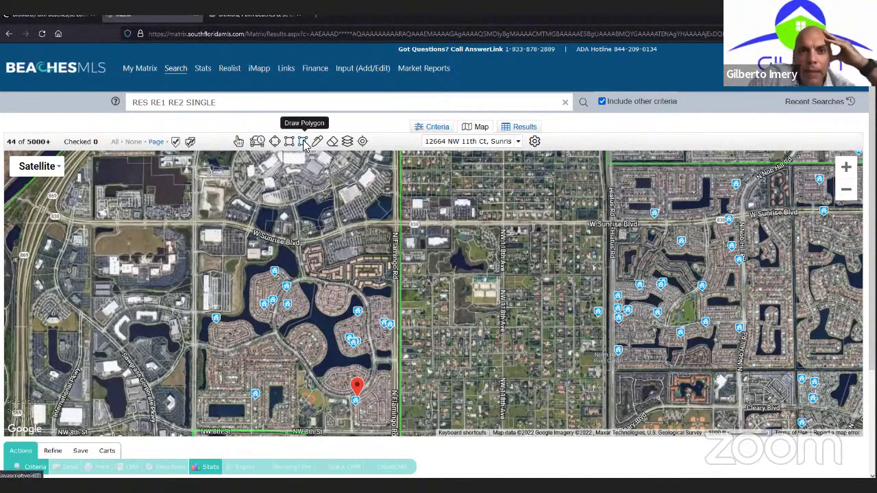
{"action": "left_click", "coordinate": [304, 145]}
{"action": "left_click", "coordinate": [194, 391]}
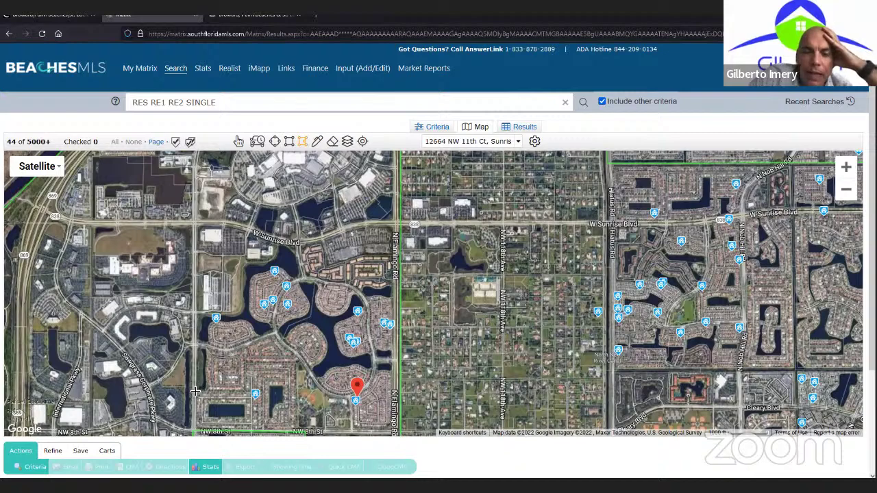
{"action": "left_click", "coordinate": [194, 225]}
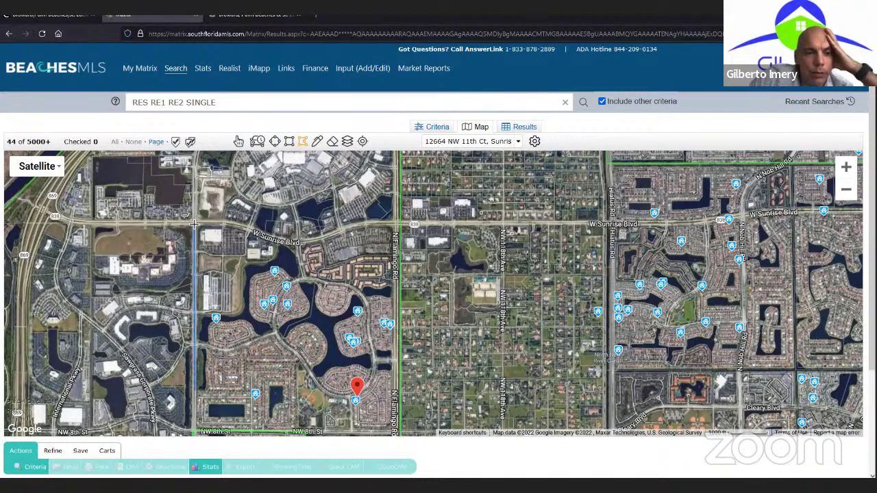
{"action": "left_click", "coordinate": [238, 225]}
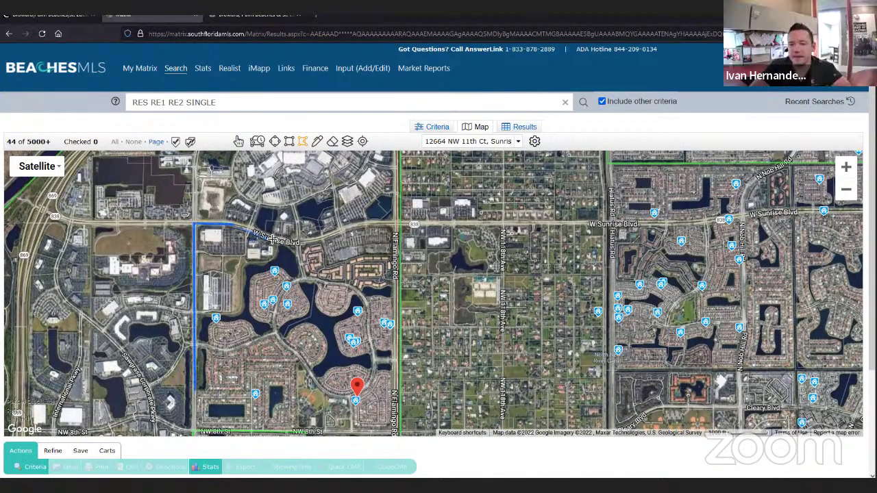
{"action": "left_click", "coordinate": [306, 243]}
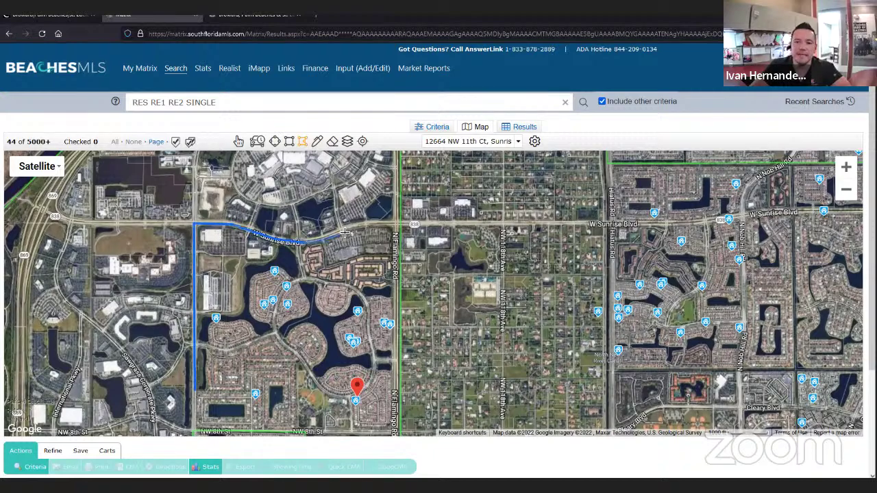
{"action": "left_click", "coordinate": [399, 224]}
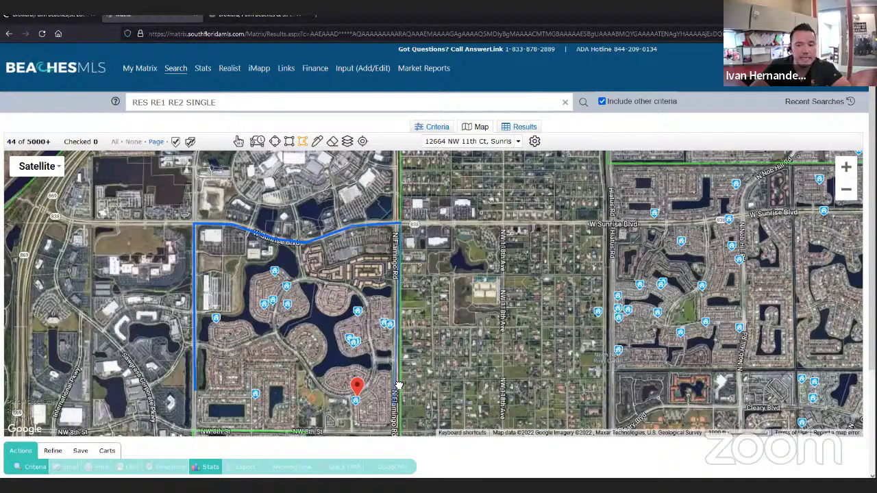
- Add polygon corners at Flamingo Rd and NW 8th St, and partway west along NW 8th St
{"action": "left_click_drag", "start_coordinate": [399, 386], "coordinate": [407, 314]}
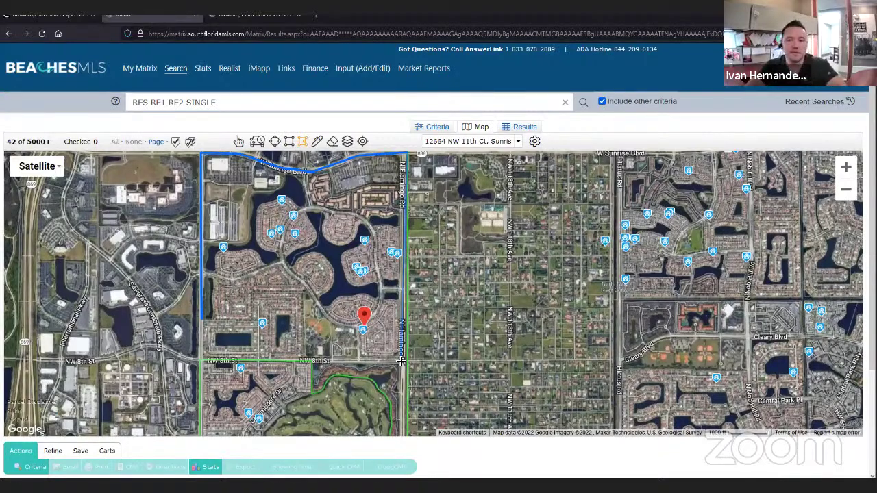
{"action": "left_click", "coordinate": [402, 359]}
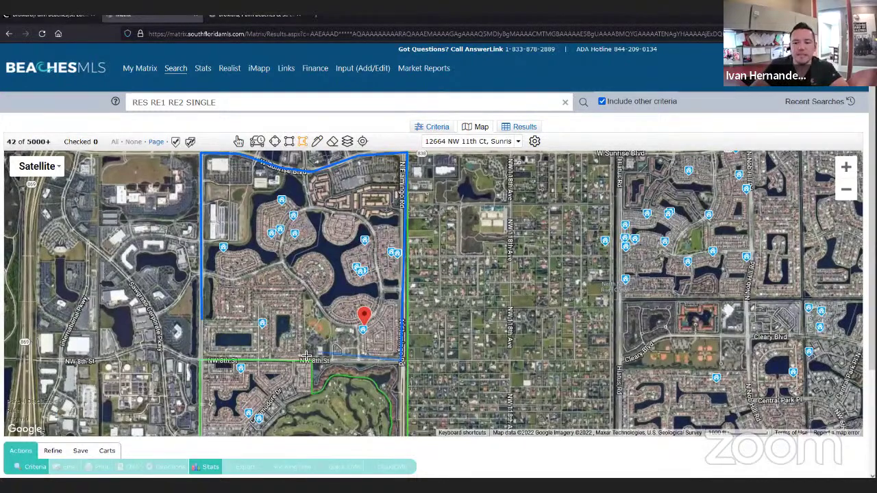
{"action": "left_click", "coordinate": [310, 359]}
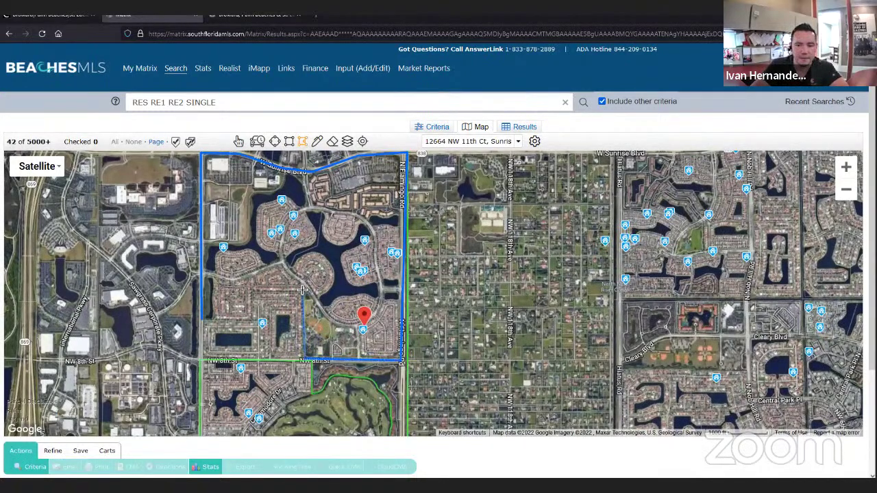
- Zoom in and add polygon corners westward to near NW 13th Ave
{"action": "scroll", "coordinate": [301, 288], "scroll_direction": "up", "scroll_amount": 1}
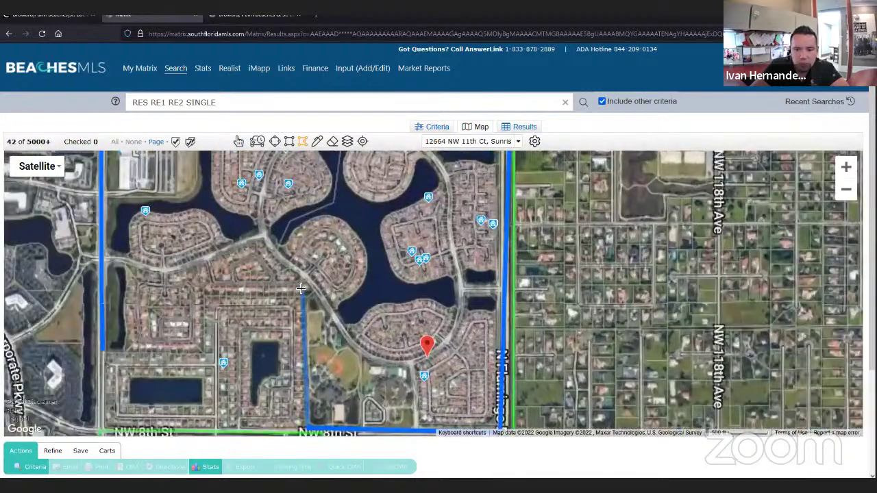
{"action": "scroll", "coordinate": [301, 288], "scroll_direction": "up", "scroll_amount": 1}
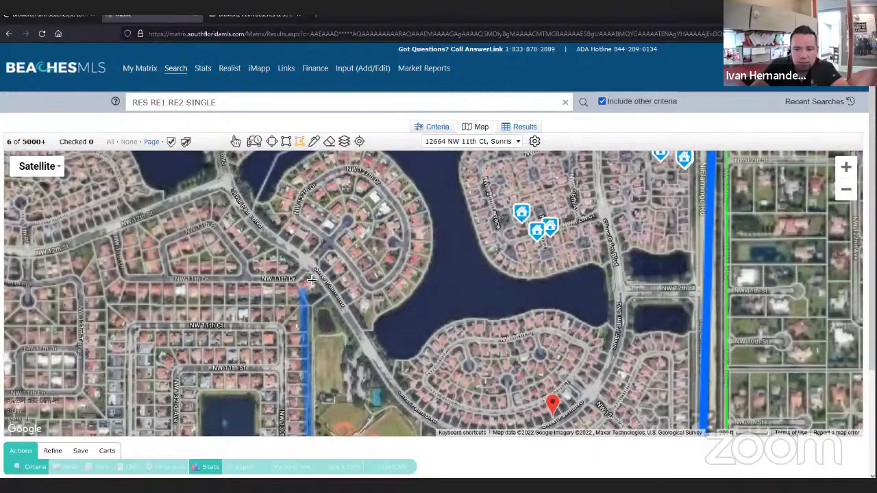
{"action": "scroll", "coordinate": [304, 315], "scroll_direction": "up", "scroll_amount": 1}
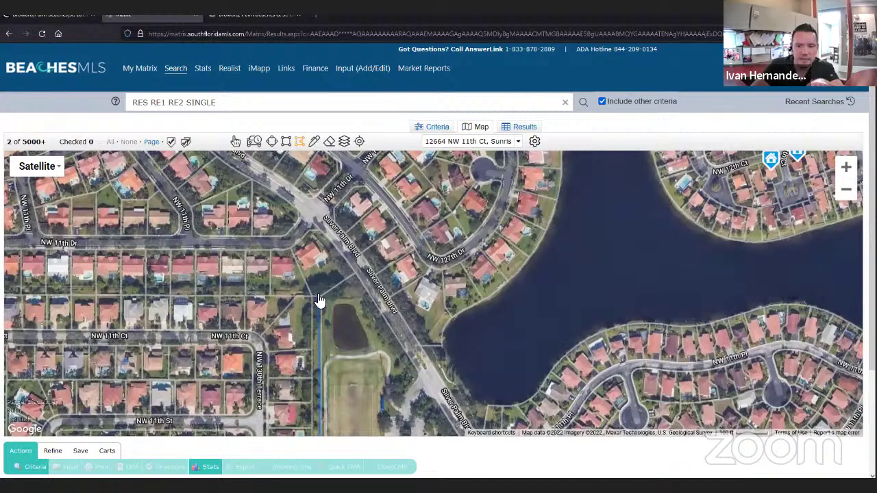
{"action": "left_click", "coordinate": [319, 296]}
{"action": "left_click_drag", "start_coordinate": [196, 295], "coordinate": [353, 290]}
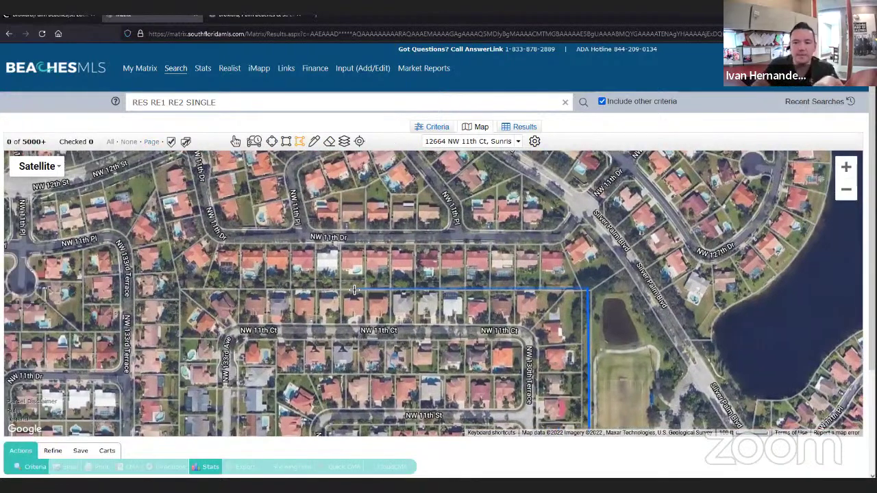
{"action": "left_click", "coordinate": [180, 291]}
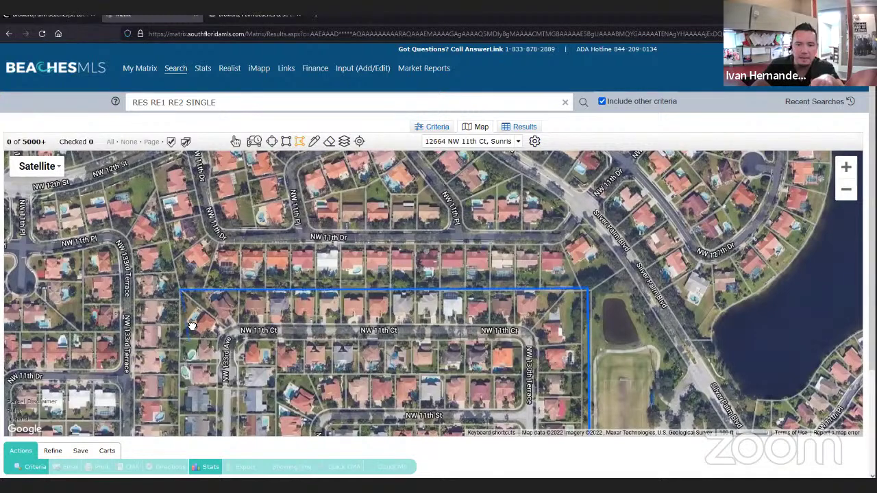
- Follow the outline south and west and close the polygon at its starting point
{"action": "left_click_drag", "start_coordinate": [211, 241], "coordinate": [205, 298]}
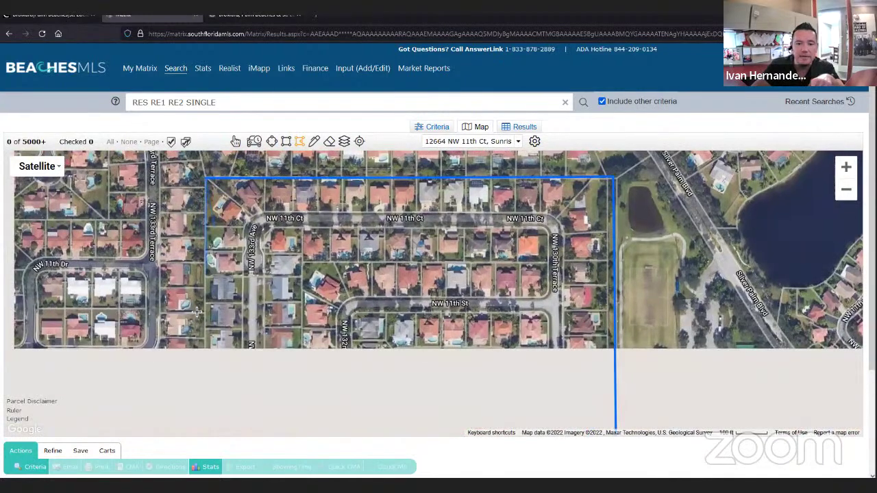
{"action": "scroll", "coordinate": [185, 376], "scroll_direction": "down", "scroll_amount": 1}
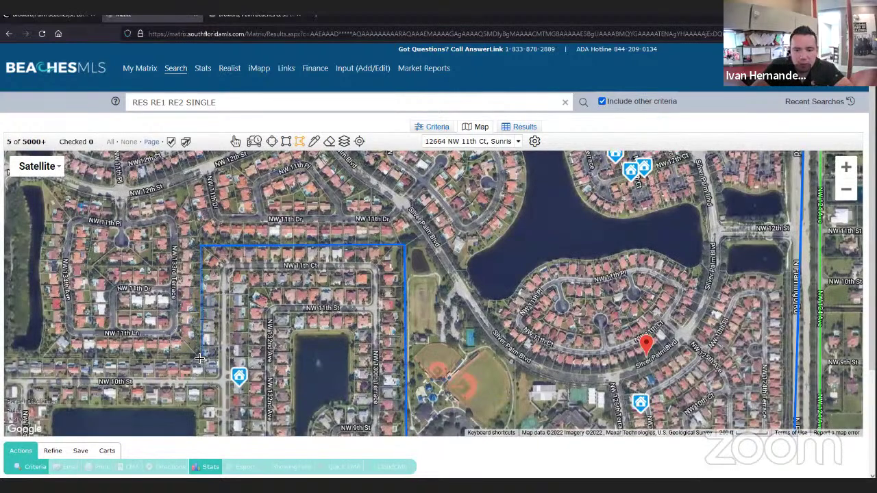
{"action": "left_click_drag", "start_coordinate": [138, 350], "coordinate": [165, 346]}
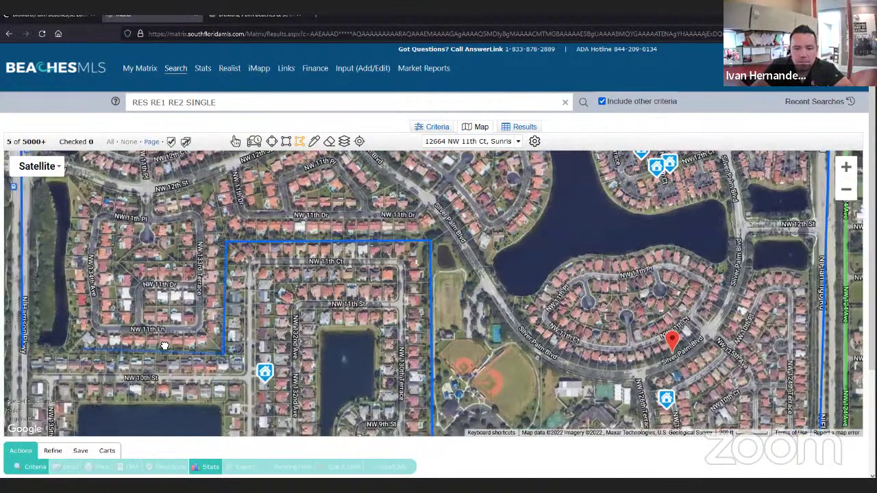
{"action": "left_click_drag", "start_coordinate": [87, 352], "coordinate": [175, 345]}
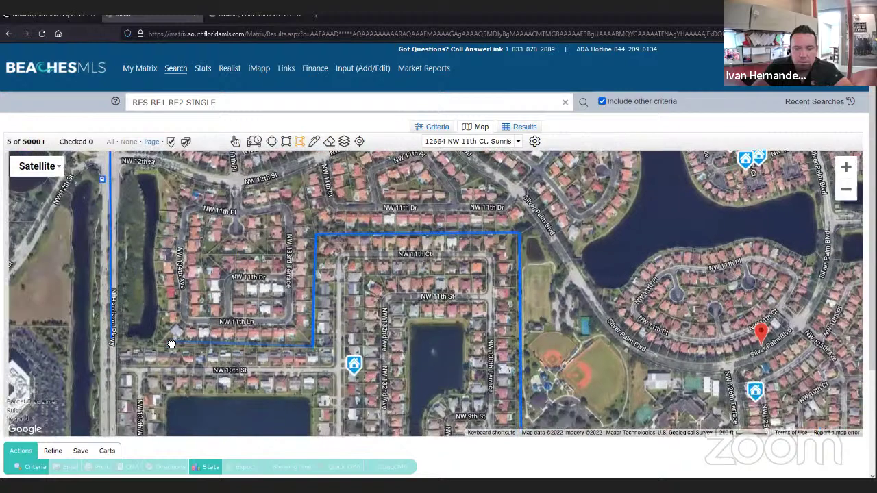
{"action": "left_click", "coordinate": [112, 346]}
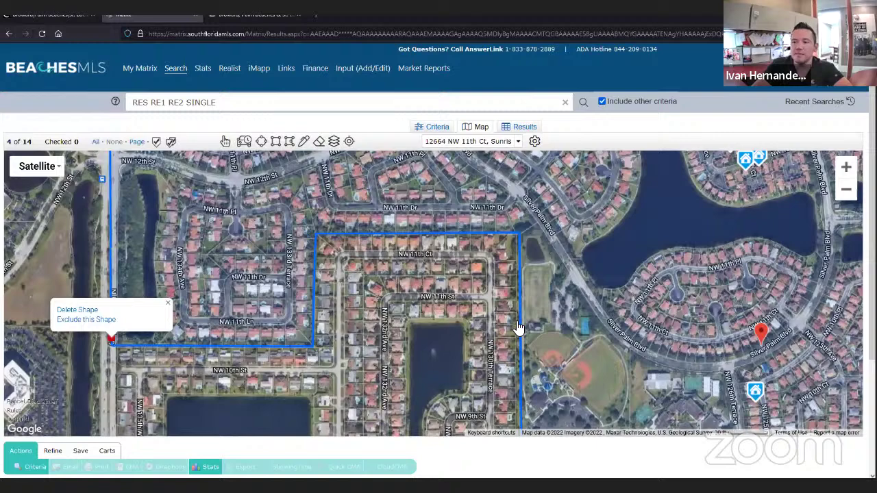
{"action": "scroll", "coordinate": [519, 329], "scroll_direction": "down", "scroll_amount": 3}
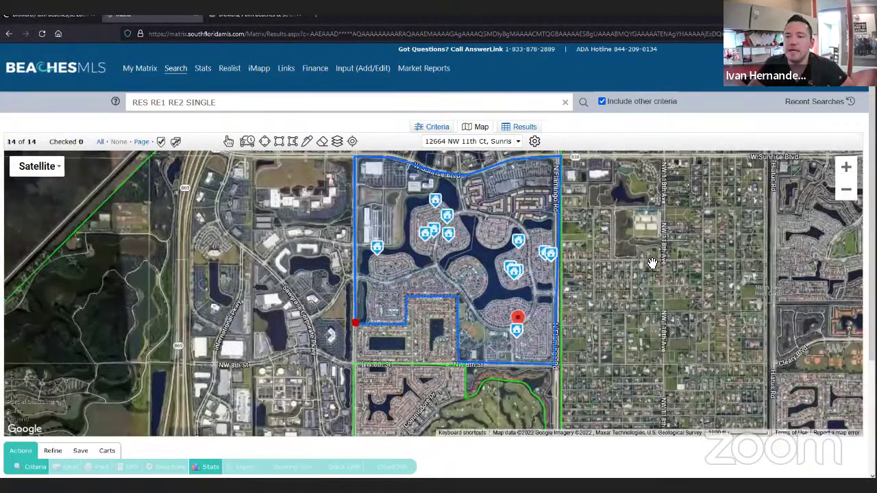
- On the Criteria form, set Total Bedrooms to 3 and # Full Baths to 2
{"action": "left_click", "coordinate": [437, 127]}
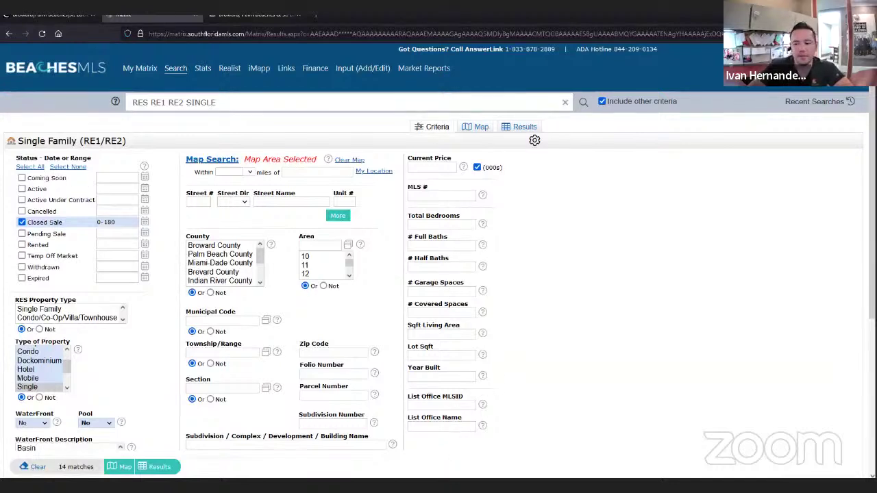
{"action": "left_click", "coordinate": [575, 449]}
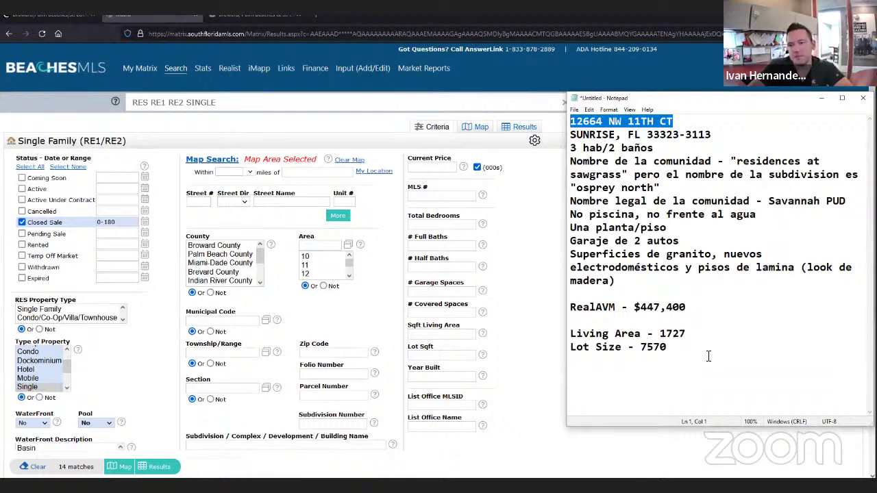
{"action": "left_click", "coordinate": [441, 225]}
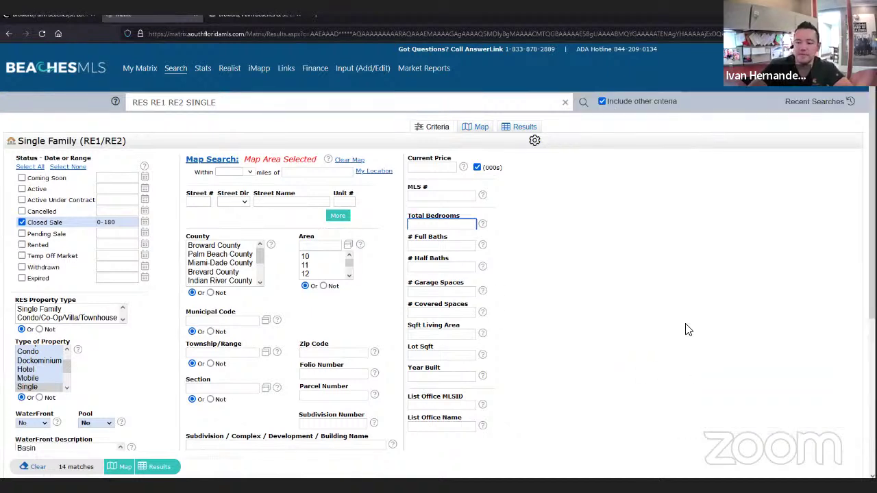
{"action": "type", "text": "3"}
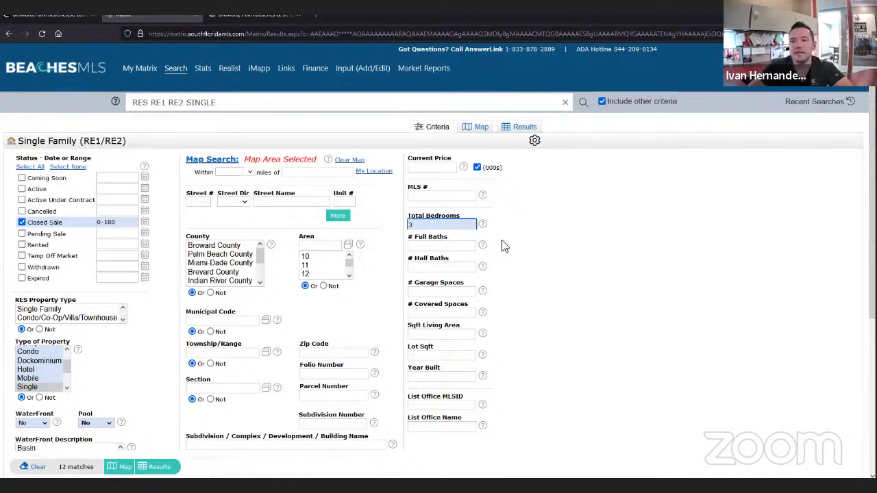
{"action": "left_click", "coordinate": [423, 245]}
{"action": "type", "text": "2"}
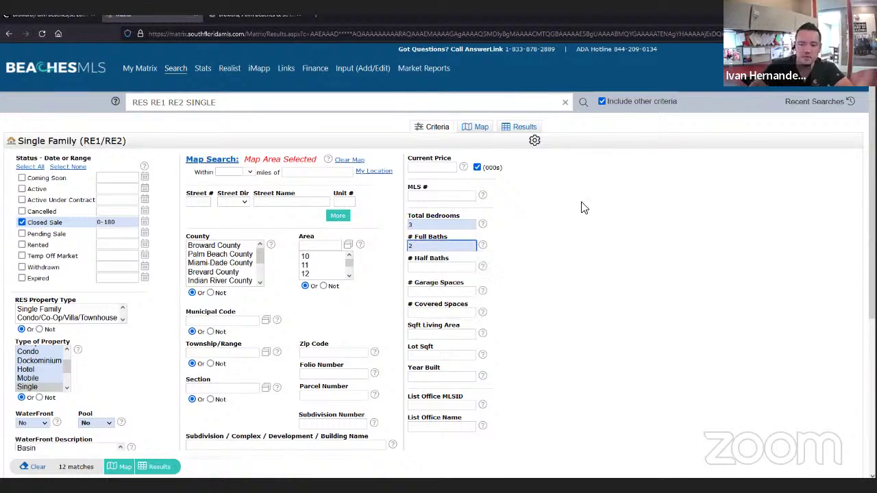
{"action": "left_click", "coordinate": [586, 206]}
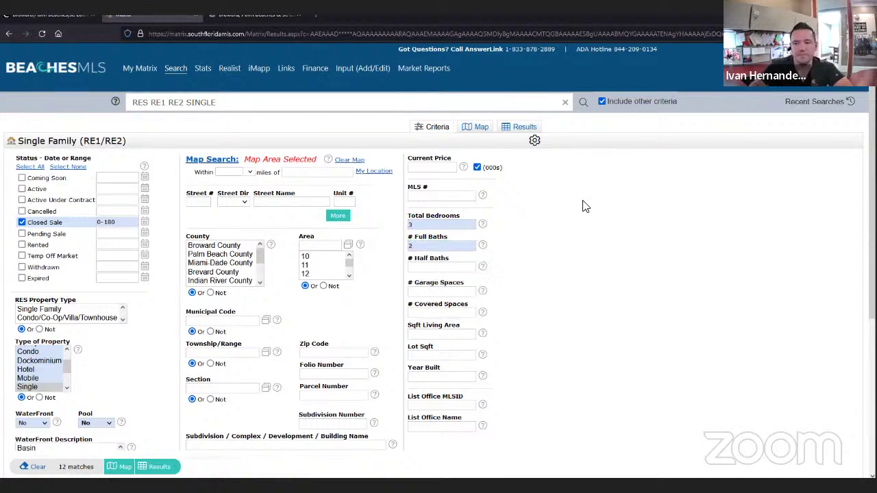
- Highlight the garage spaces criterion and bring up the subject property notes again
{"action": "triple_click", "coordinate": [442, 283]}
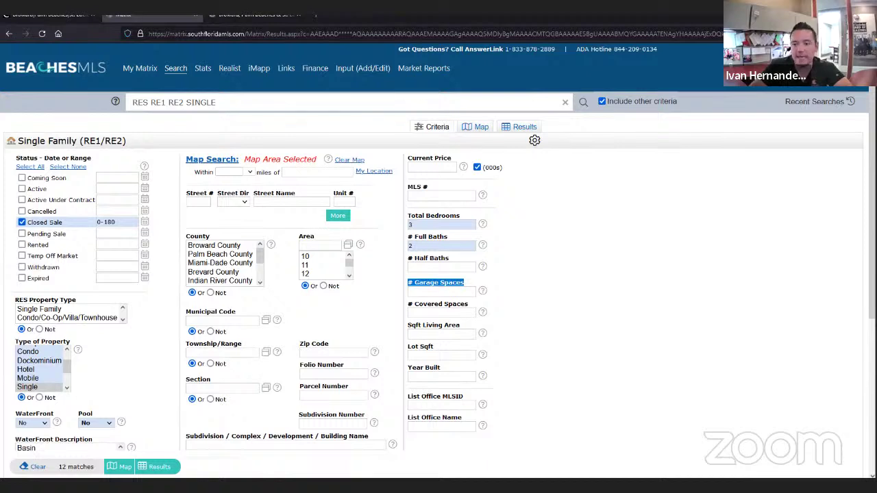
{"action": "mouse_move", "coordinate": [569, 486]}
{"action": "left_click", "coordinate": [601, 470]}
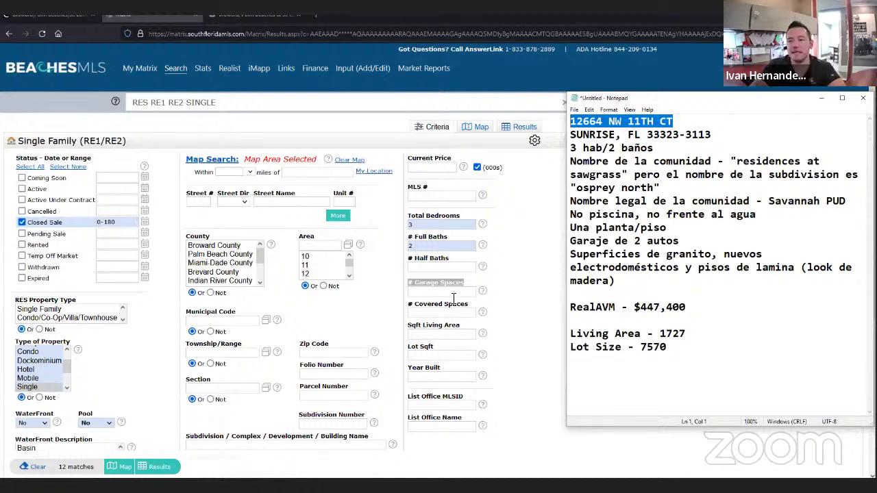
- Enter the subject's 1727 sqft living area in the Sqft Living Area field
{"action": "left_click", "coordinate": [511, 312]}
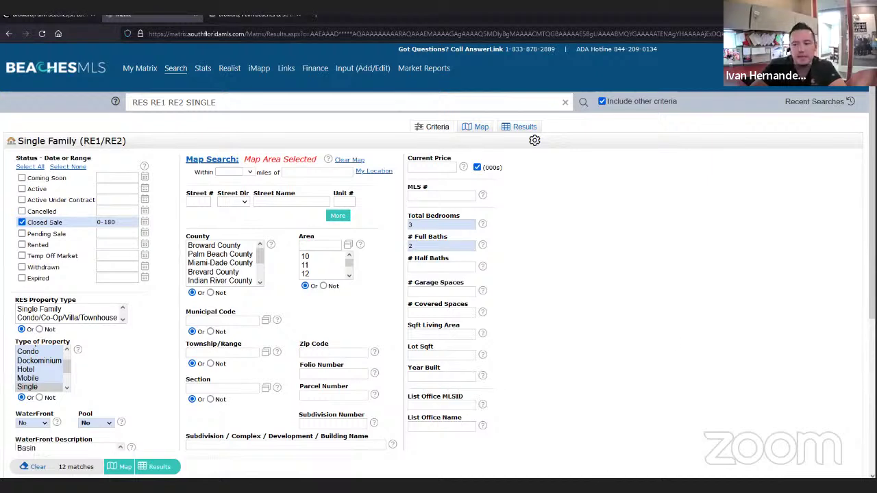
{"action": "left_click", "coordinate": [619, 458]}
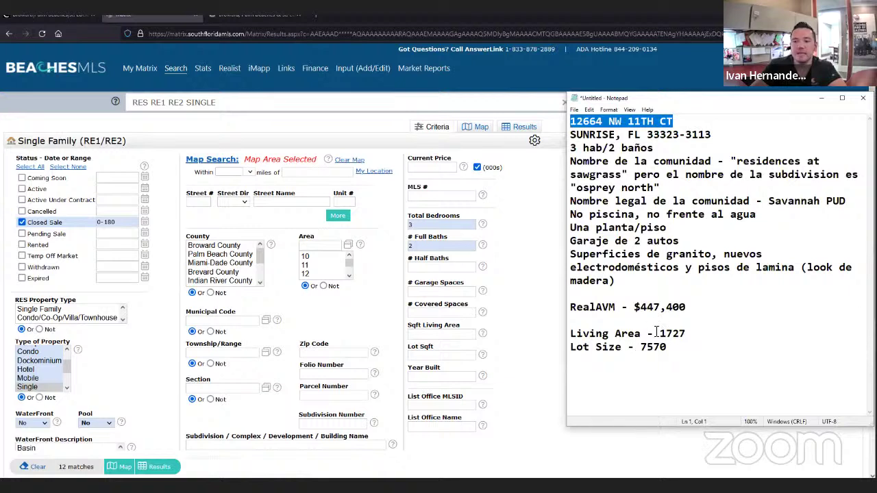
{"action": "left_click", "coordinate": [424, 333]}
{"action": "left_click", "coordinate": [425, 333]}
{"action": "type", "text": "1727"}
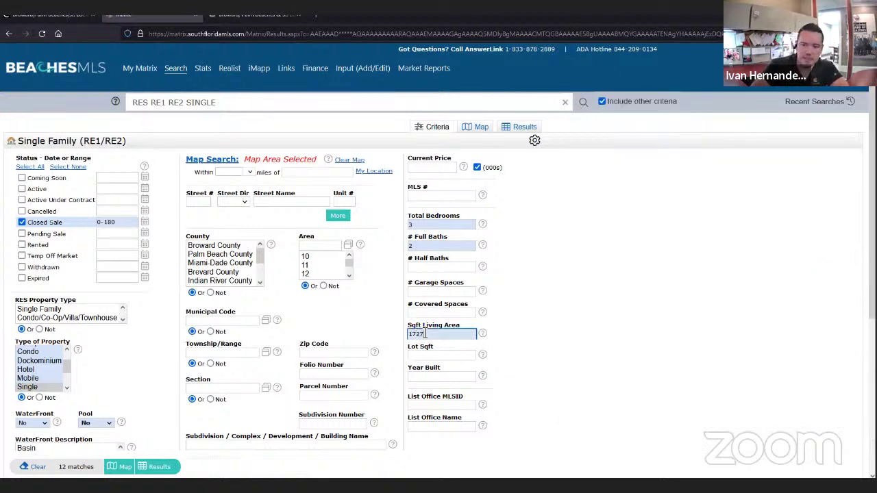
- Enter the subject's 7570 sqft lot size in the Lot Sqft field
{"action": "left_click", "coordinate": [620, 469]}
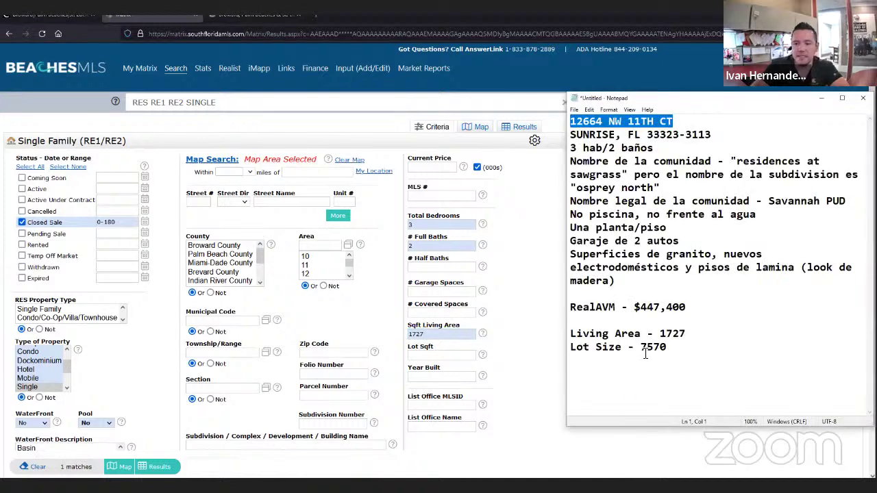
{"action": "left_click", "coordinate": [424, 354]}
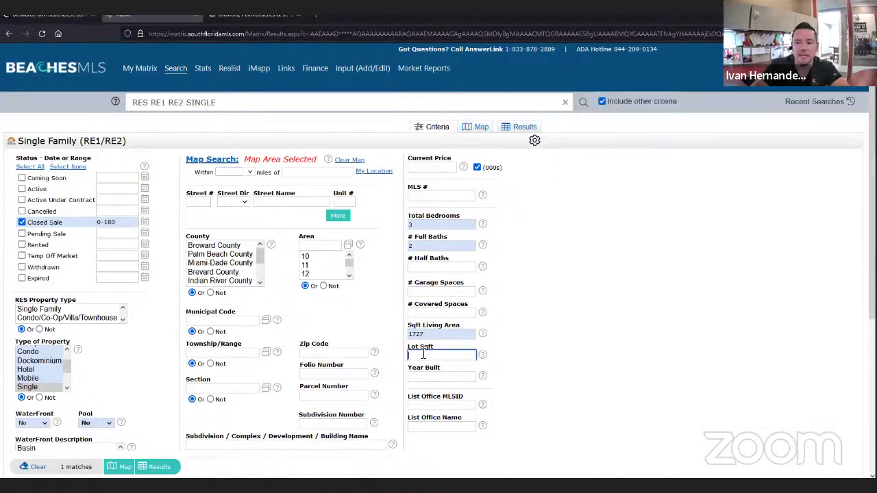
{"action": "type", "text": "75"}
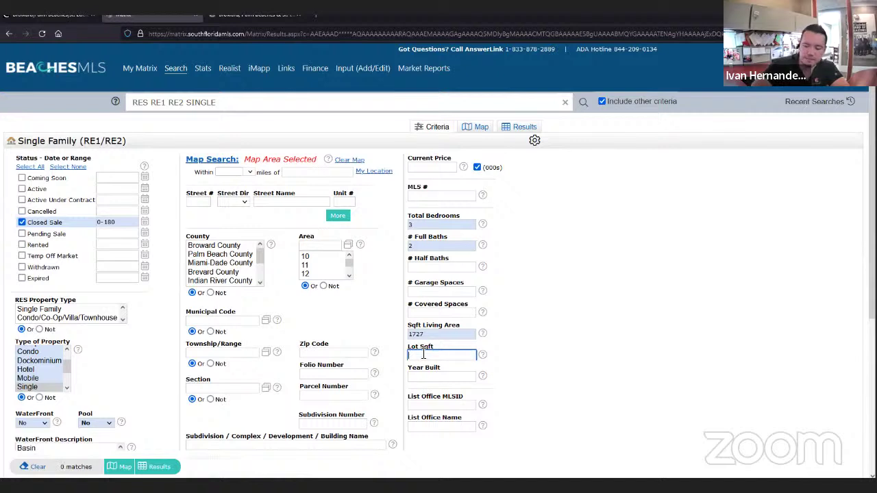
{"action": "type", "text": "70"}
{"action": "left_click", "coordinate": [634, 334]}
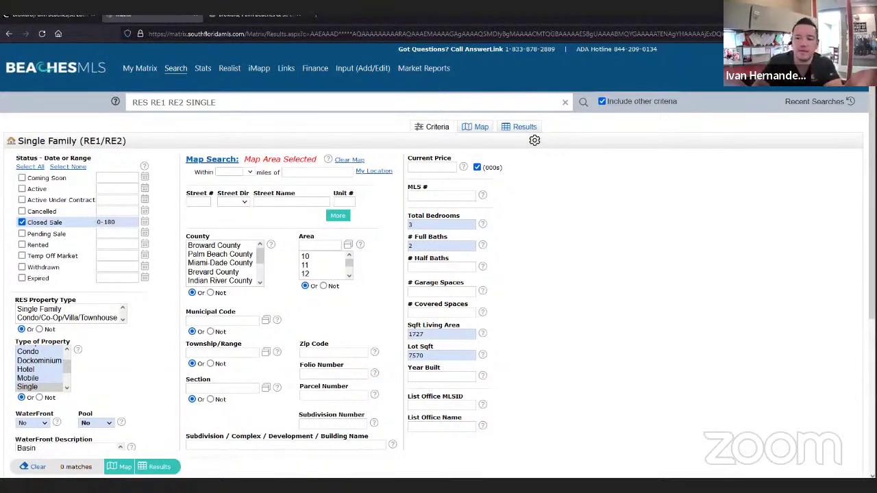
- Review the 1727 living area and 7570 lot values, then open the Start menu
{"action": "left_click", "coordinate": [420, 334]}
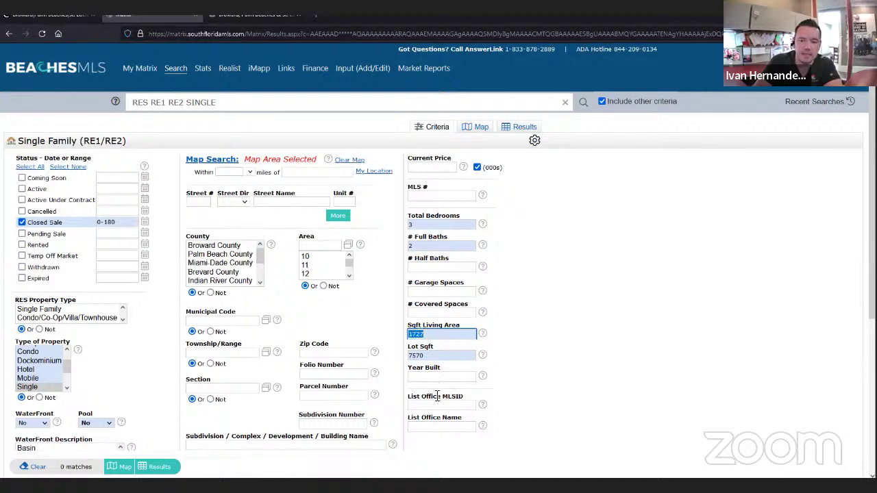
{"action": "double_click", "coordinate": [418, 356]}
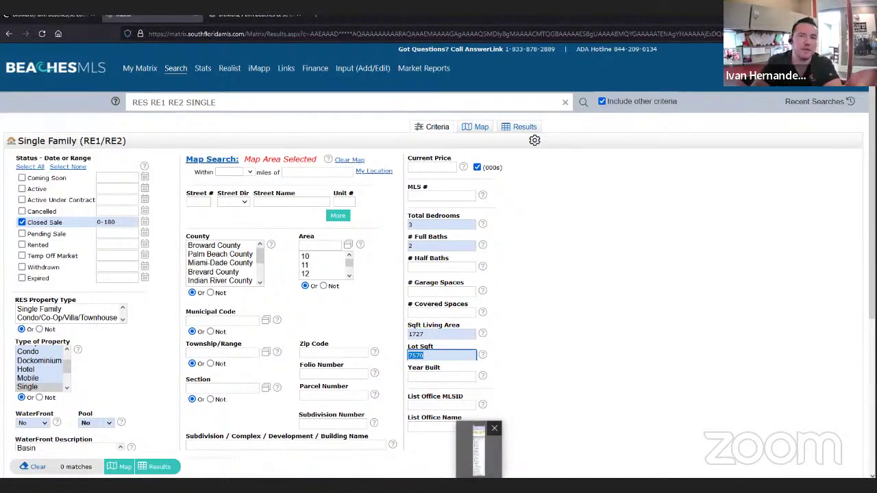
{"action": "left_click", "coordinate": [439, 369]}
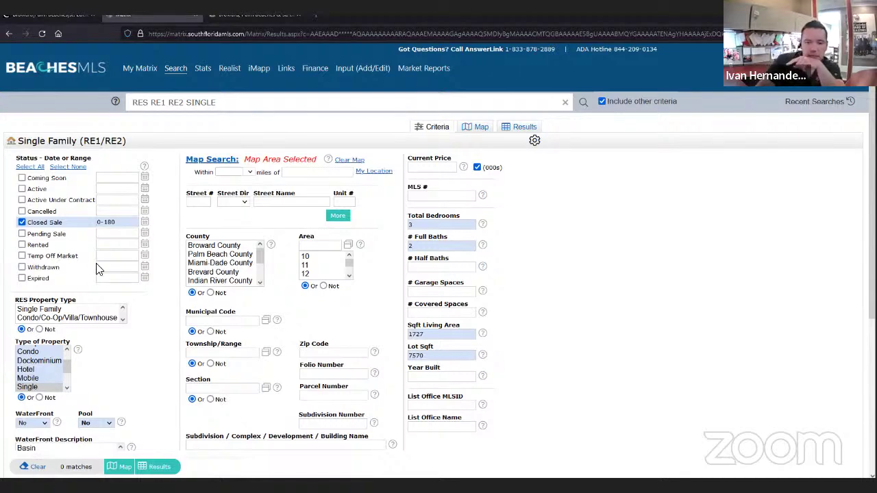
{"action": "key", "text": "super"}
- Open Calculator beside the browser and compute 20% of 1727, giving 345.4
{"action": "left_click", "coordinate": [228, 215]}
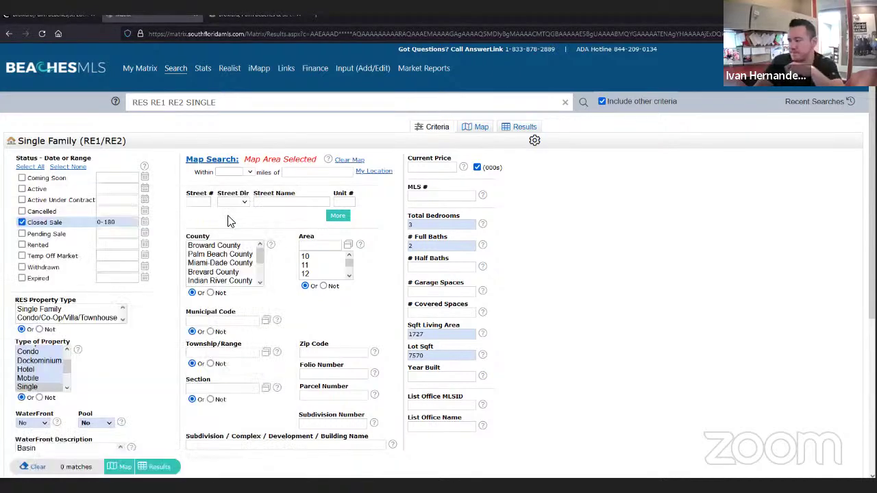
{"action": "left_click_drag", "start_coordinate": [507, 109], "coordinate": [762, 136]}
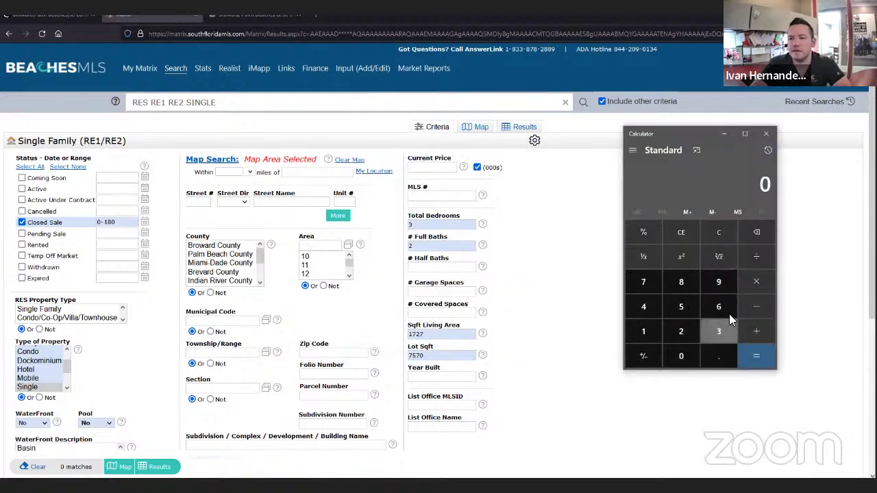
{"action": "type", "text": "1727"}
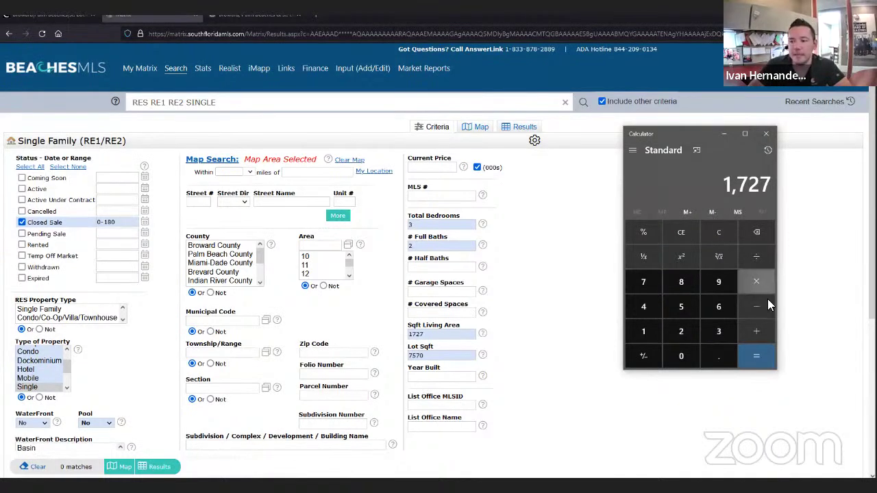
{"action": "left_click", "coordinate": [753, 281]}
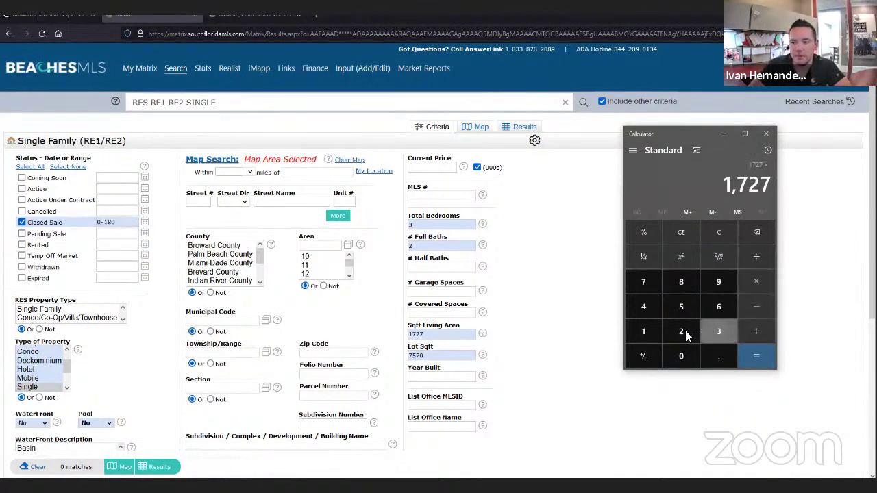
{"action": "left_click", "coordinate": [681, 330]}
{"action": "left_click", "coordinate": [680, 355]}
{"action": "left_click", "coordinate": [643, 232]}
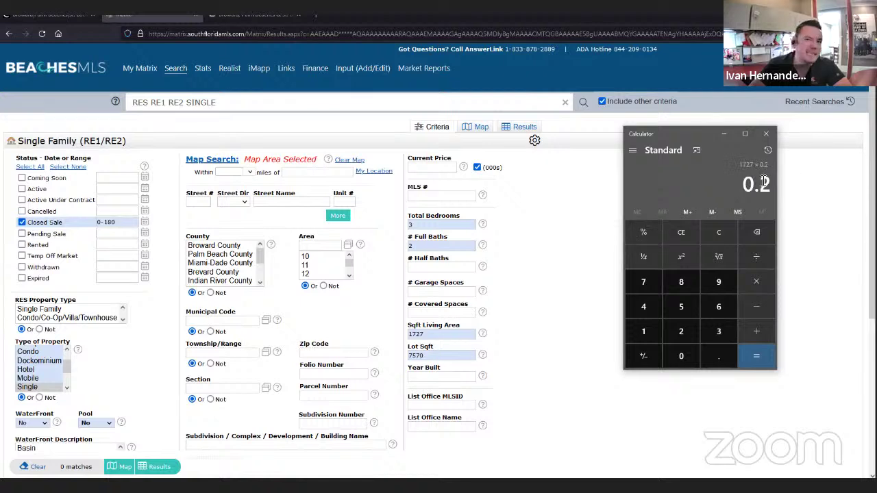
{"action": "left_click", "coordinate": [770, 356]}
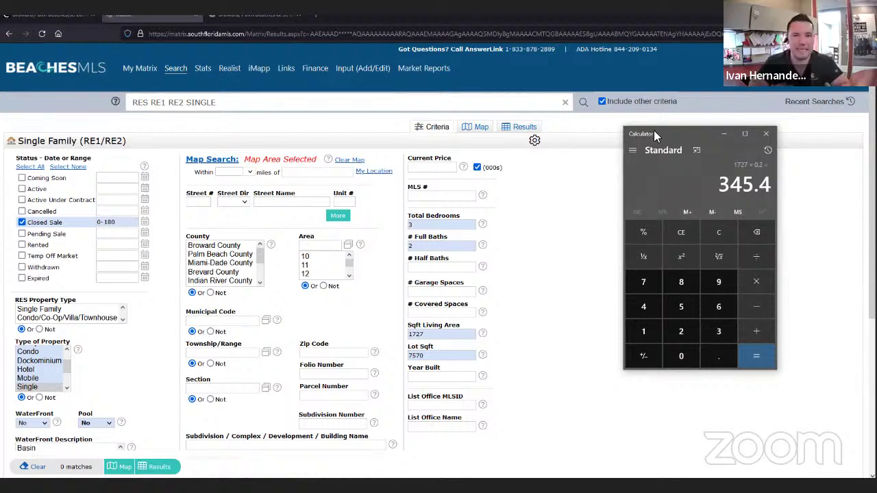
- Multiply 345.4 by 250 to get 86,350, then clear the calculator to 0
{"action": "key", "text": "asterisk"}
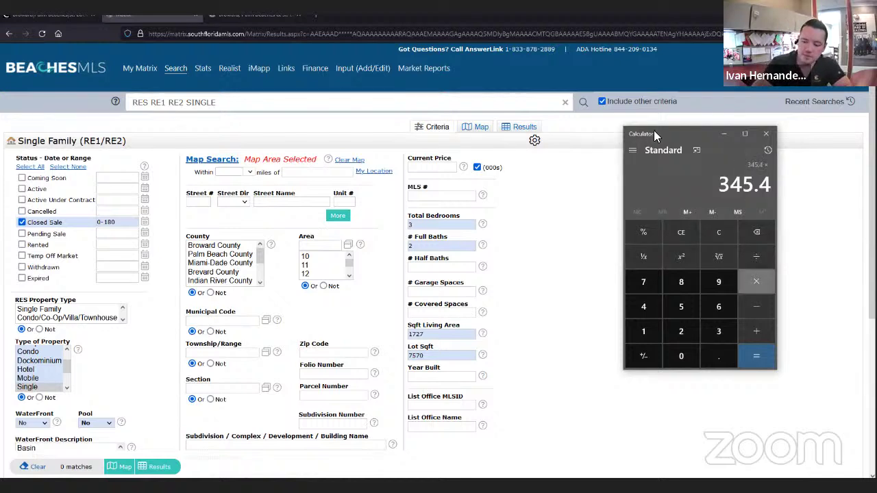
{"action": "type", "text": "250"}
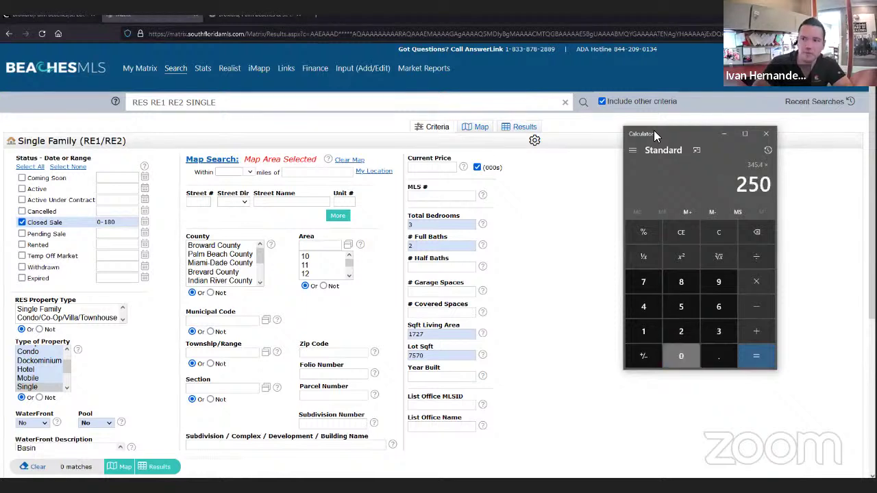
{"action": "key", "text": "Return"}
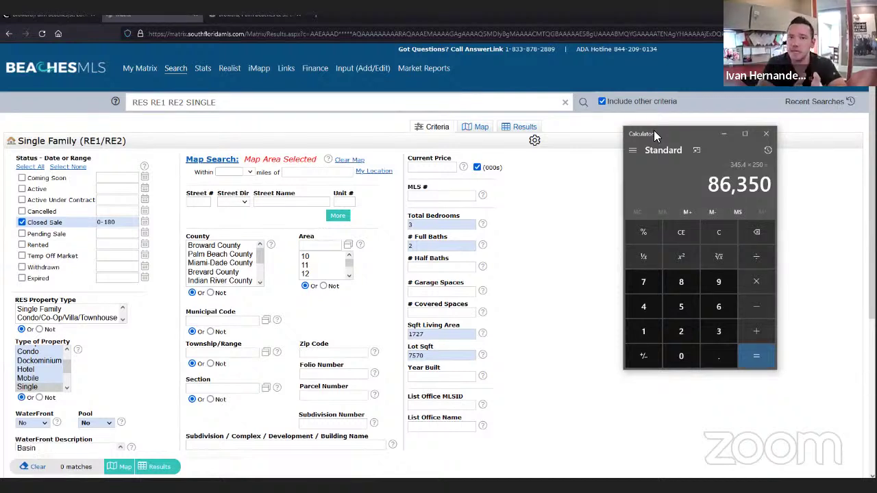
{"action": "left_click", "coordinate": [725, 234]}
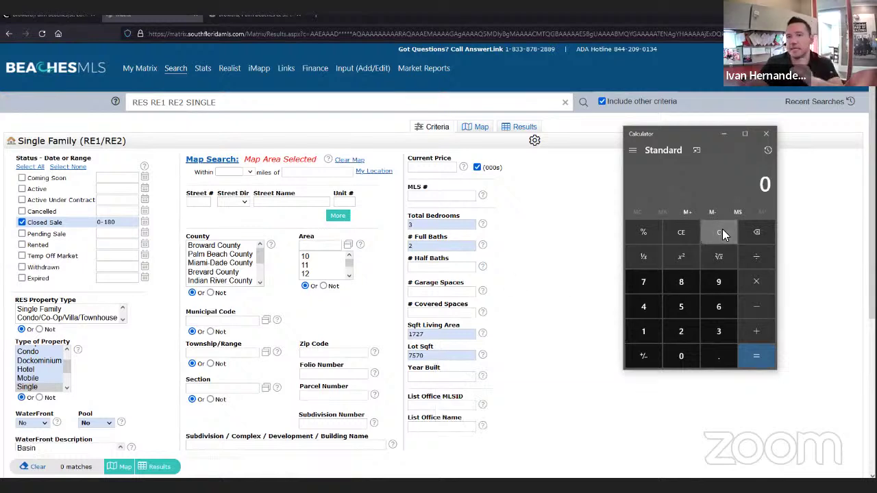
- Compute 1727 × 0.9 and enter 1554- as the living-area lower bound
{"action": "type", "text": "1727"}
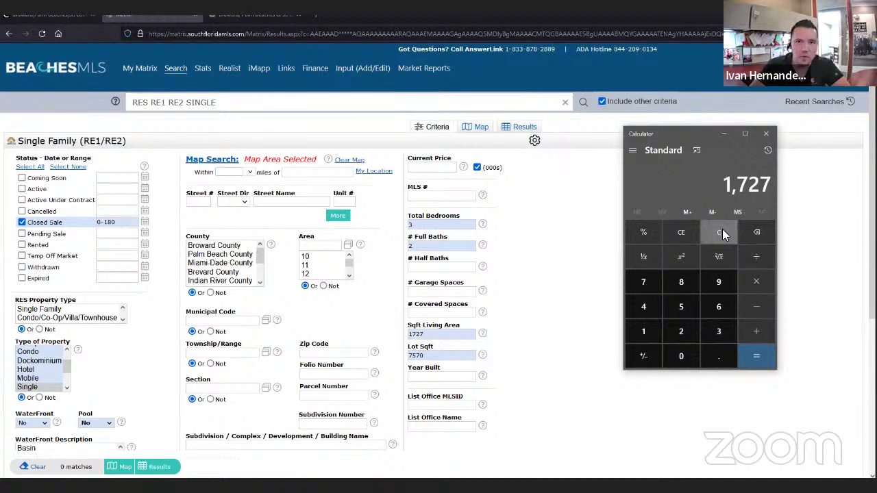
{"action": "type", "text": "*"}
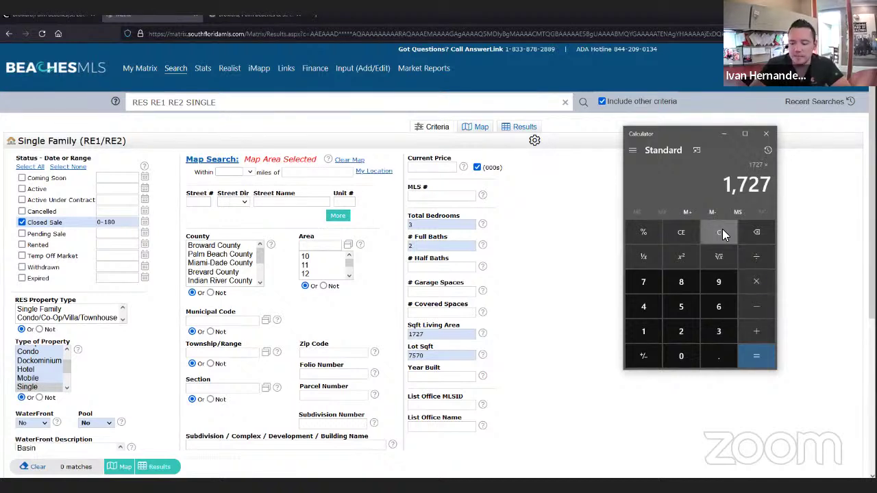
{"action": "type", "text": ".1"}
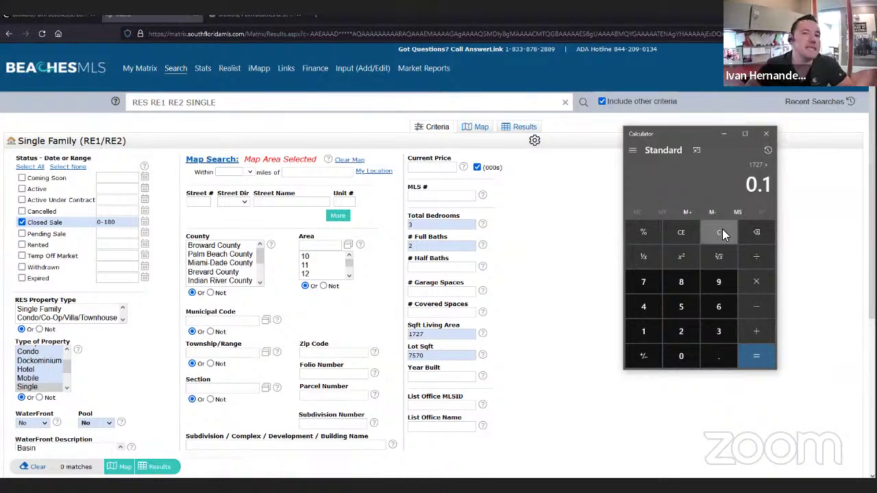
{"action": "key", "text": "BackSpace"}
{"action": "key", "text": "BackSpace"}
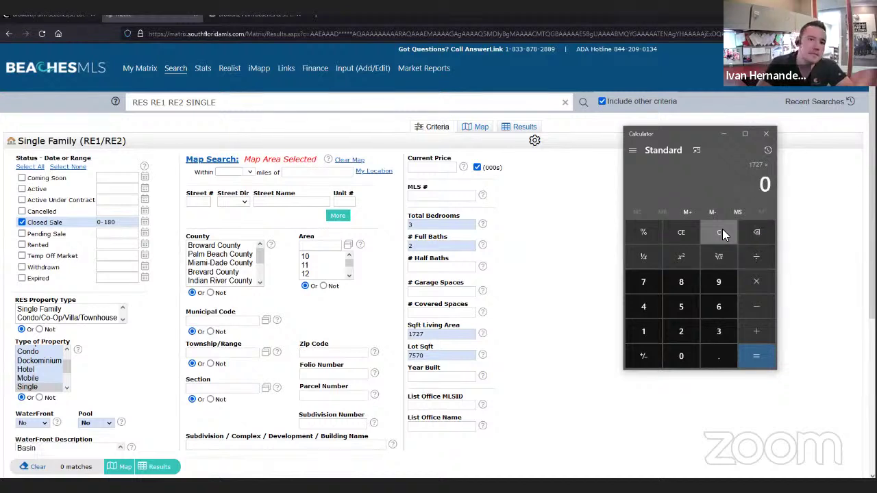
{"action": "type", "text": ".9"}
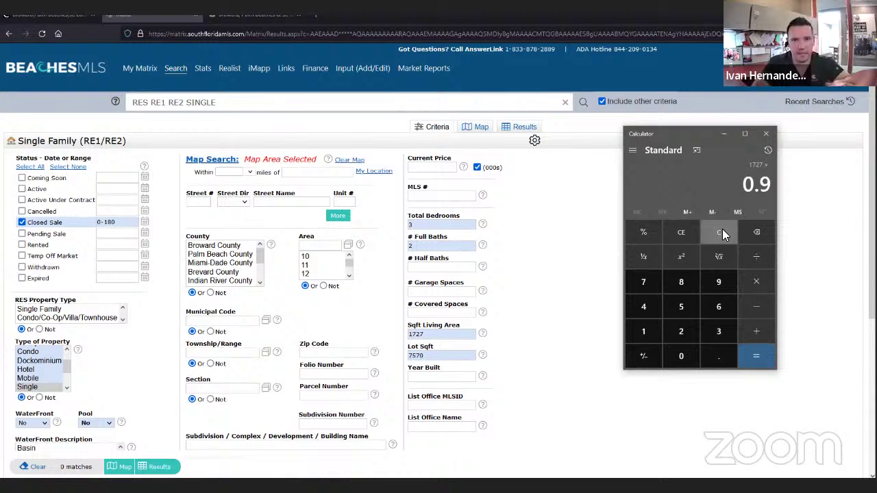
{"action": "key", "text": "Return"}
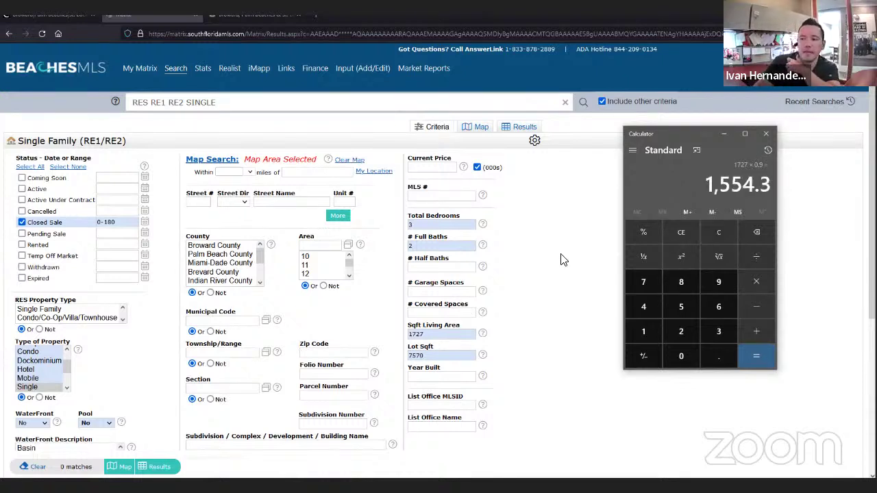
{"action": "left_click", "coordinate": [387, 340]}
{"action": "type", "text": "1554-"}
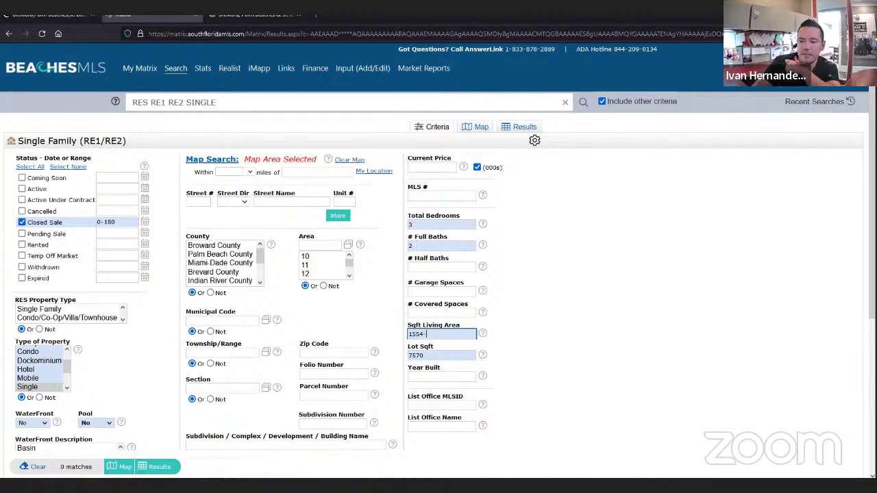
- Compute 1727 × 1.1 (1,899.7) and complete the living-area range as 1554-1900
{"action": "key", "text": "alt+Tab"}
{"action": "left_click", "coordinate": [720, 232]}
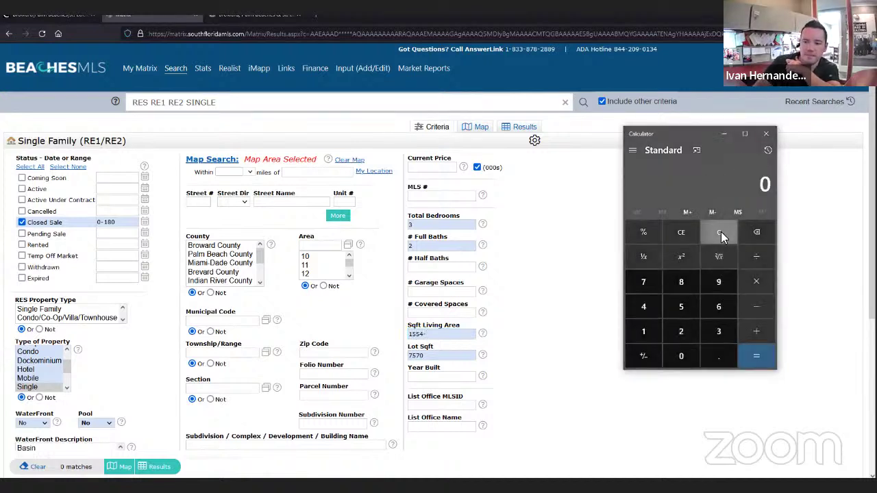
{"action": "type", "text": "17"}
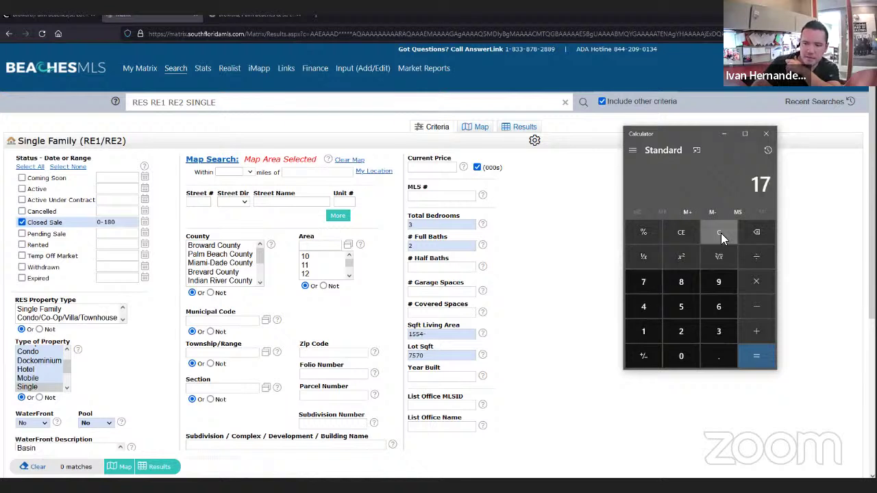
{"action": "type", "text": "27*1.1"}
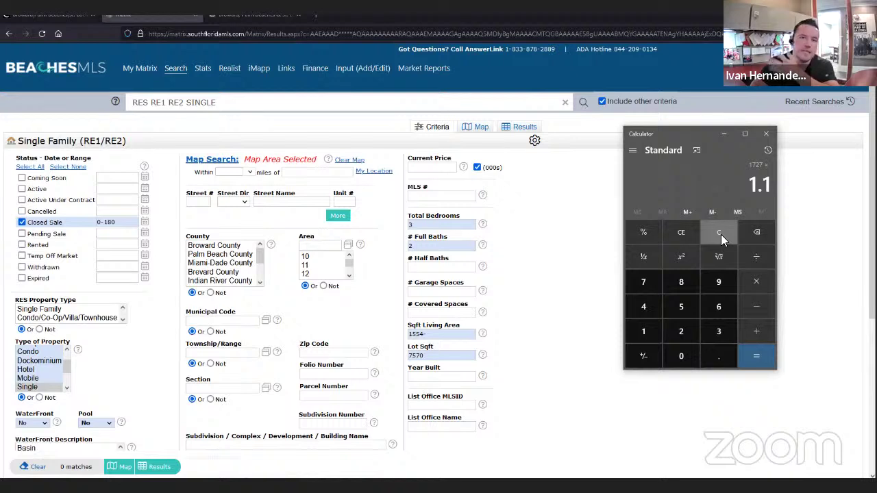
{"action": "key", "text": "Return"}
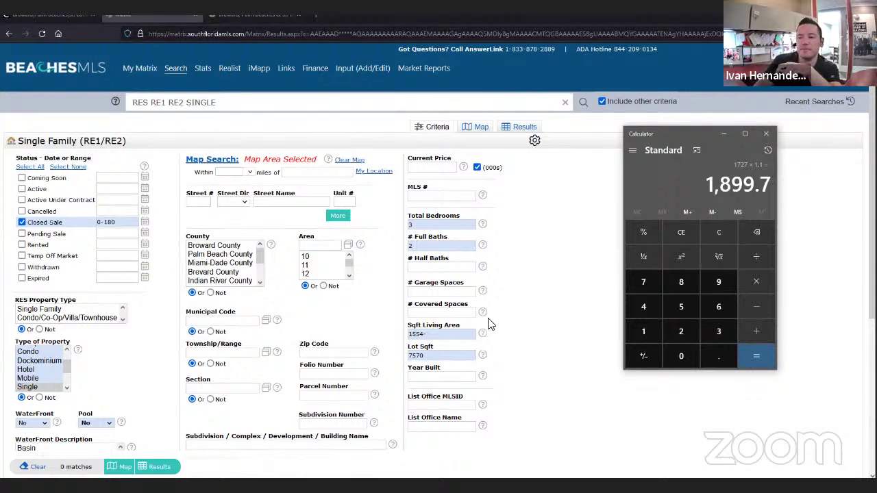
{"action": "left_click", "coordinate": [442, 333]}
{"action": "type", "text": "1900"}
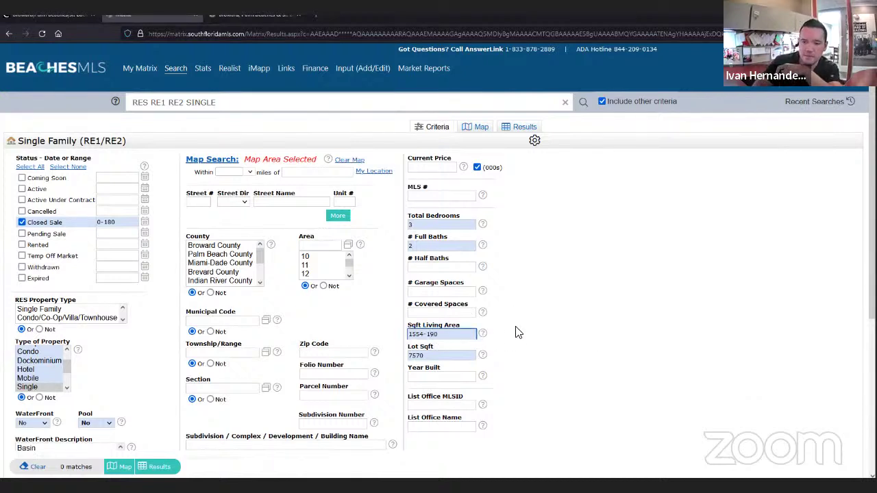
{"action": "left_click", "coordinate": [518, 332]}
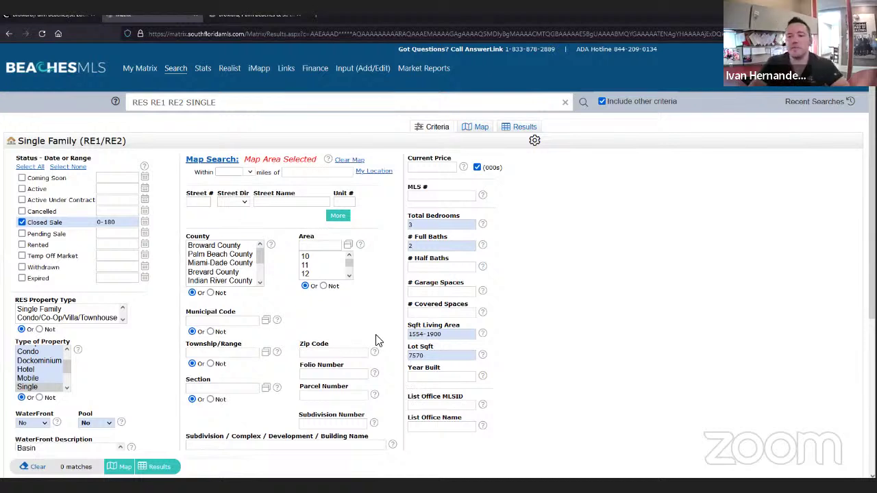
{"action": "key", "text": "alt+Tab"}
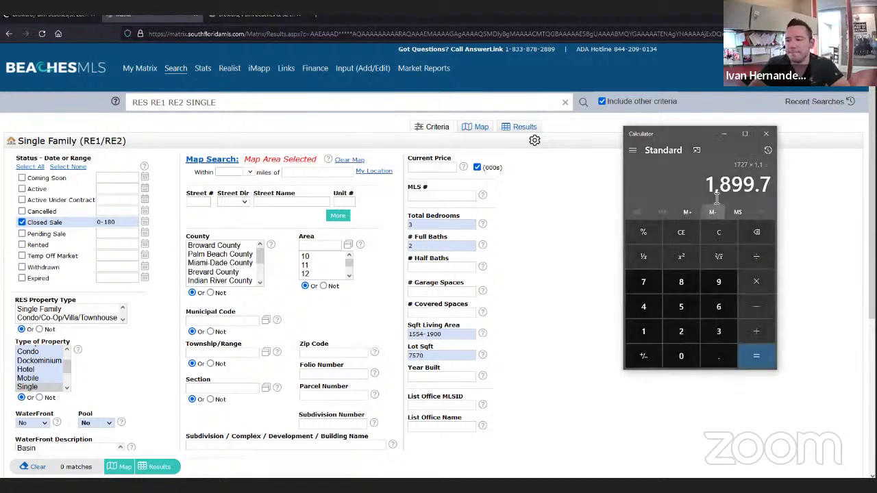
- Compute 7570 × 0.9 and replace the Lot Sqft value with 6813
{"action": "left_click", "coordinate": [719, 232]}
{"action": "type", "text": "757"}
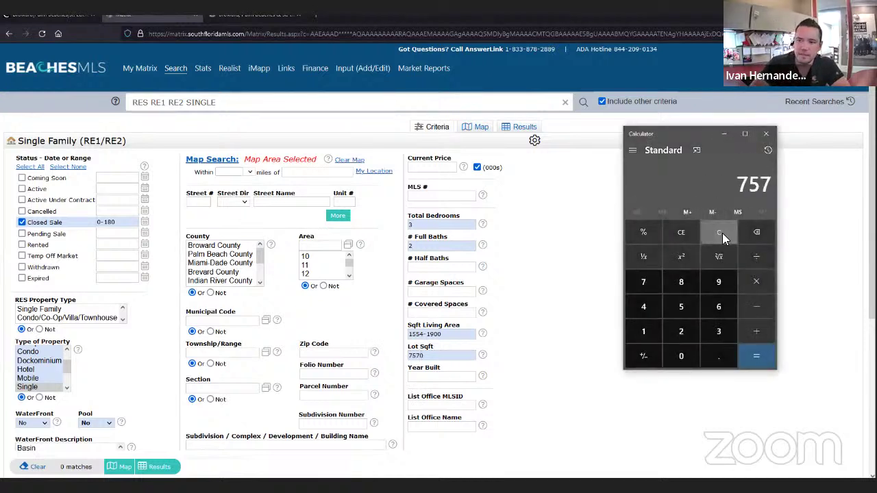
{"action": "type", "text": "0*"}
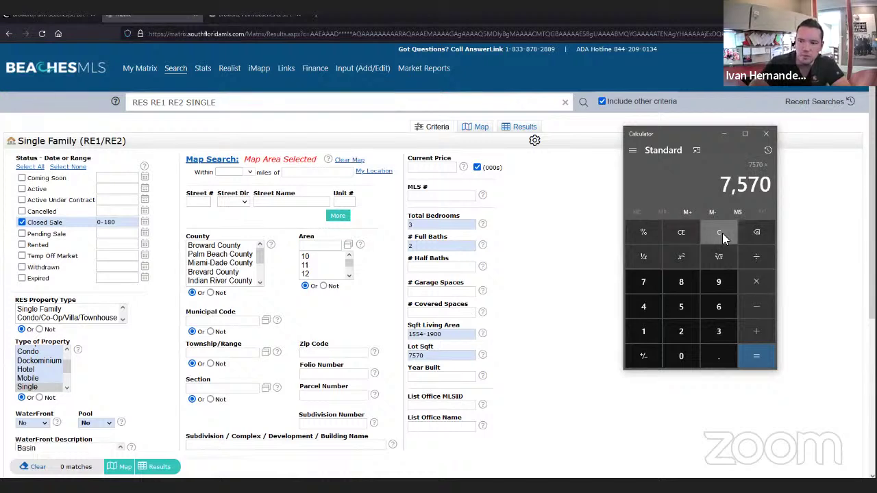
{"action": "type", "text": ".9"}
{"action": "key", "text": "Return"}
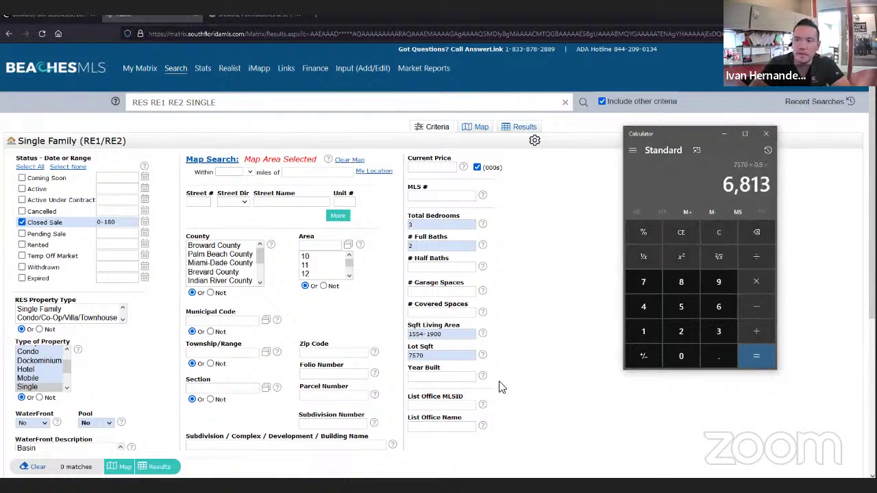
{"action": "left_click", "coordinate": [438, 357]}
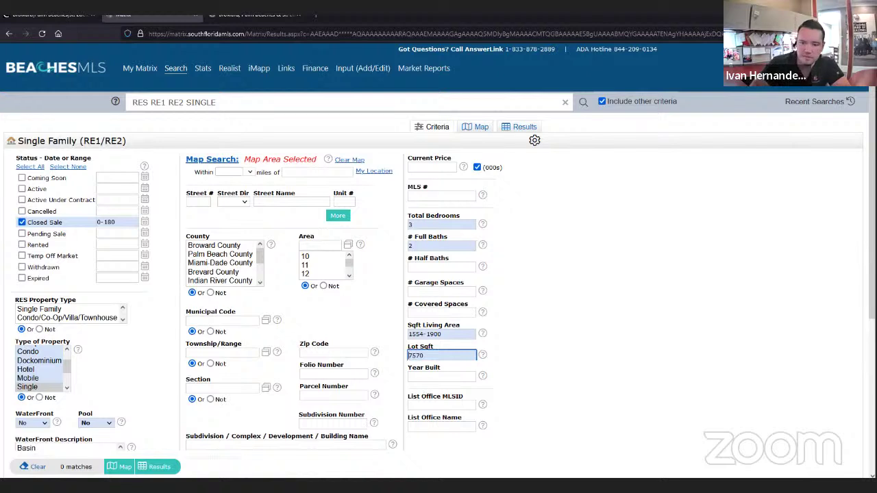
{"action": "key", "text": "BackSpace"}
{"action": "key", "text": "BackSpace"}
{"action": "key", "text": "BackSpace"}
{"action": "key", "text": "BackSpace"}
{"action": "type", "text": "6813-"}
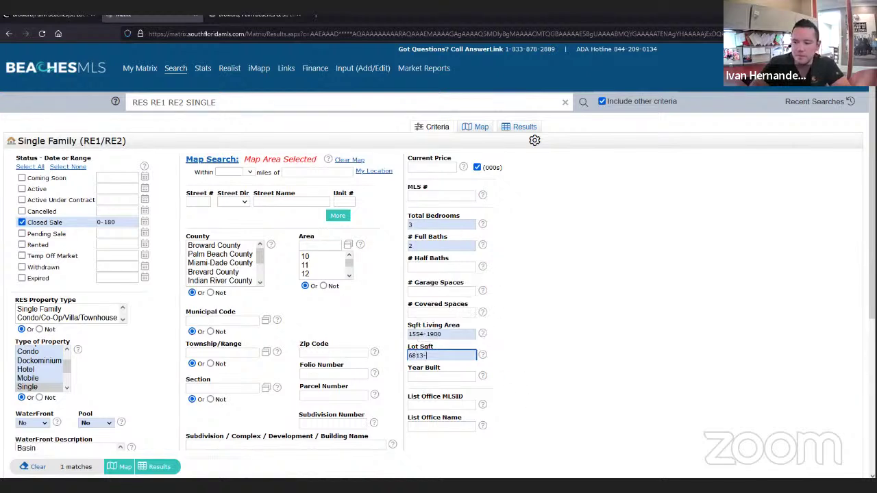
- Compute 7570 × 1.1 and finish the lot-size range as 6813-8327
{"action": "key", "text": "alt+Tab"}
{"action": "left_click", "coordinate": [723, 234]}
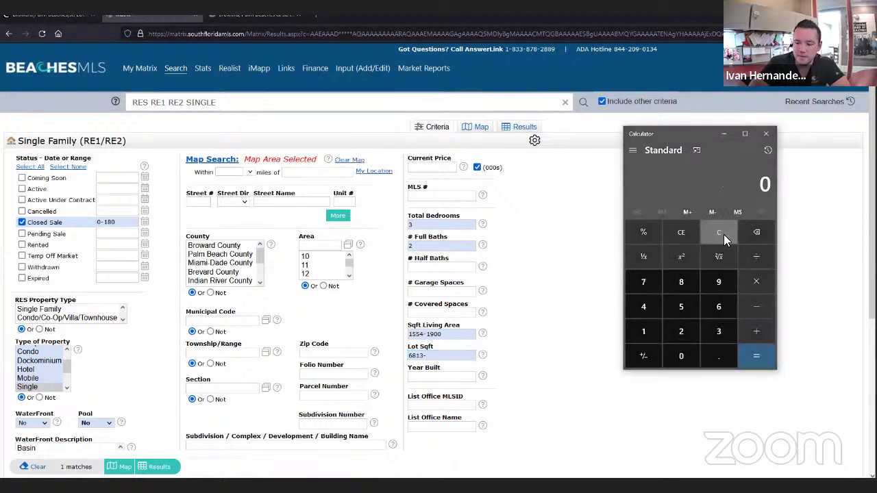
{"action": "type", "text": "7570*1.1"}
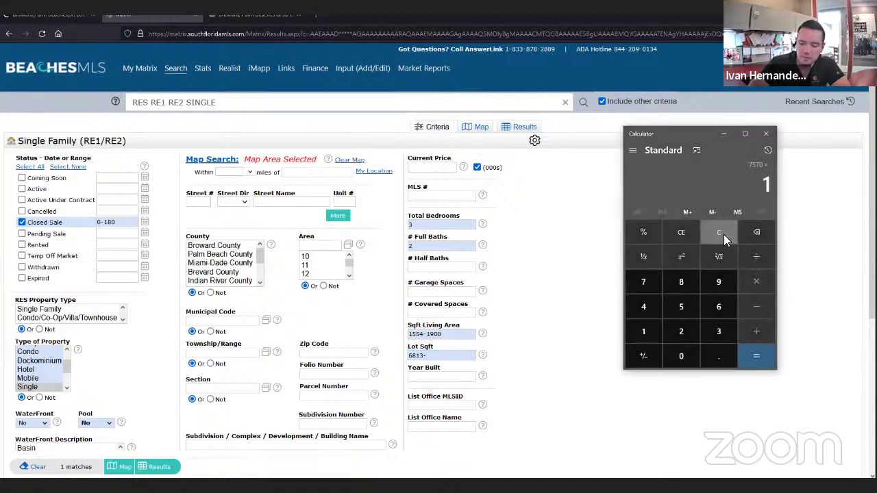
{"action": "key", "text": "Return"}
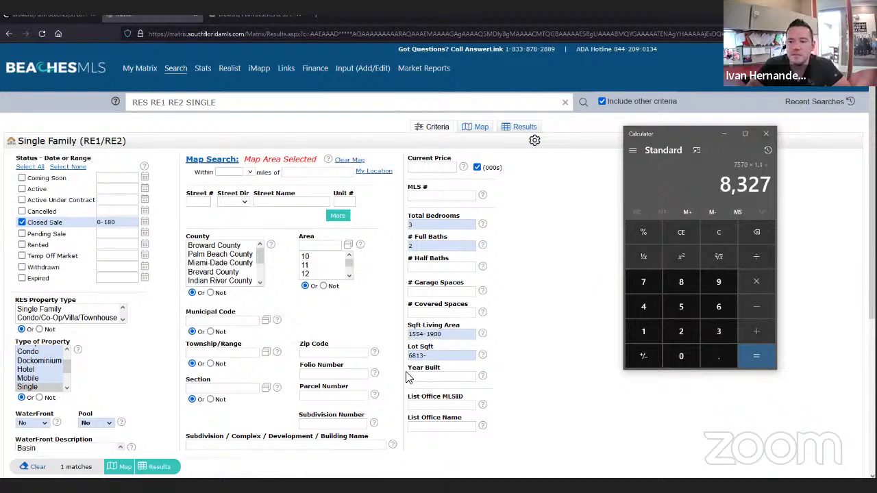
{"action": "left_click", "coordinate": [438, 357]}
{"action": "left_click", "coordinate": [438, 356]}
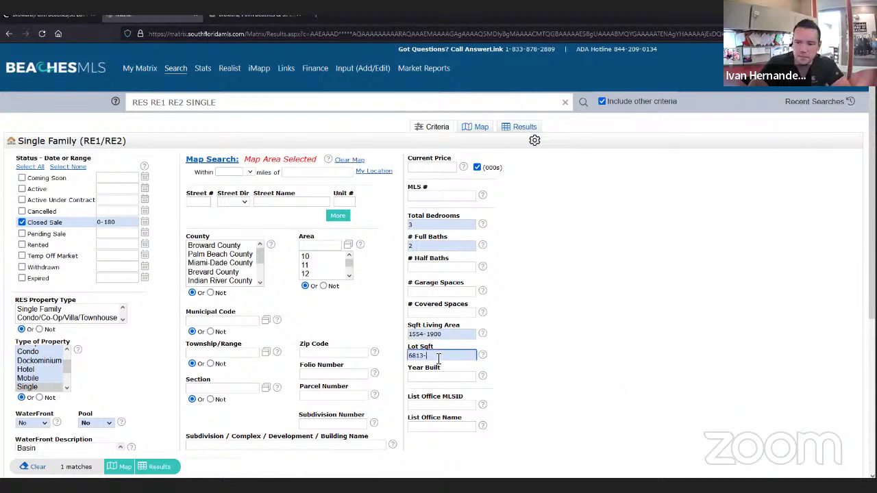
{"action": "type", "text": "8327"}
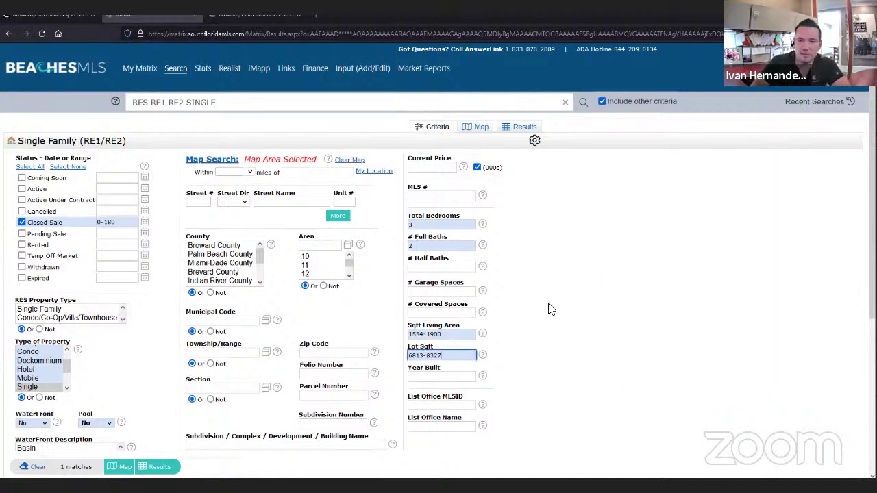
{"action": "left_click", "coordinate": [593, 311]}
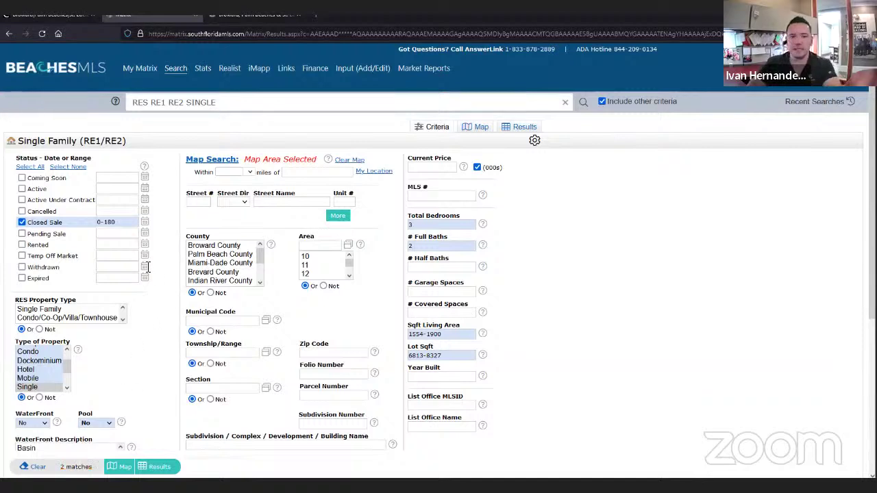
- Clear the 3-bedroom and 2-full-bath values so 3 matches remain, then check the 1554-1900 range
{"action": "left_click", "coordinate": [118, 222]}
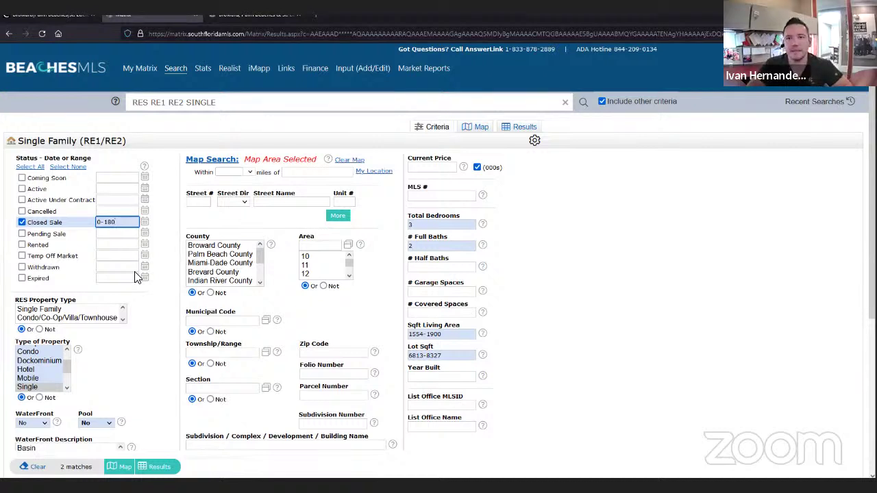
{"action": "left_click", "coordinate": [426, 225]}
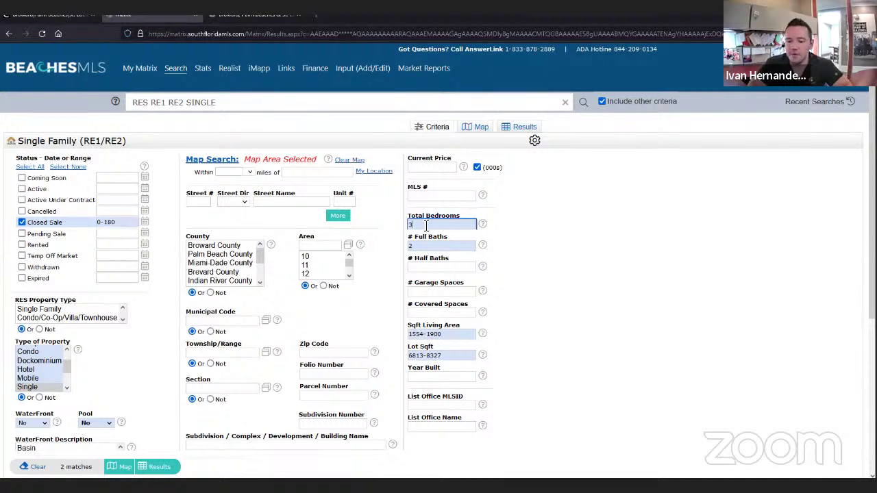
{"action": "key", "text": "BackSpace"}
{"action": "left_click", "coordinate": [418, 247]}
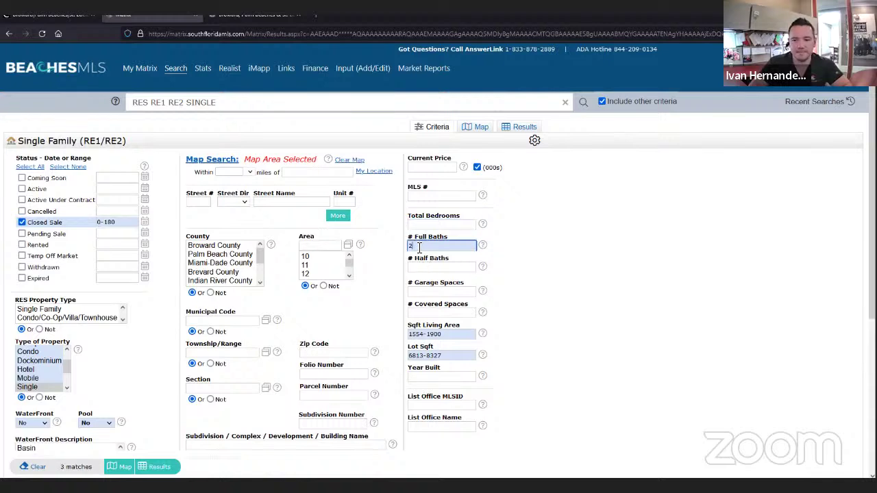
{"action": "key", "text": "BackSpace"}
{"action": "left_click", "coordinate": [599, 249]}
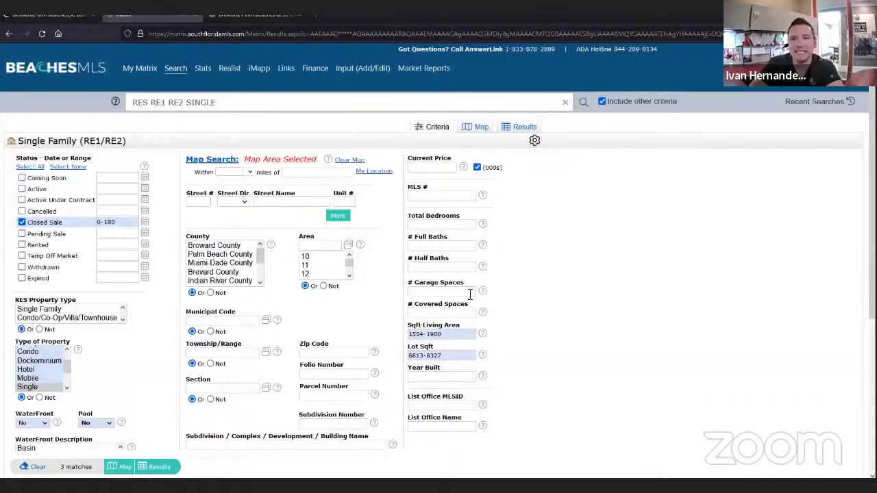
{"action": "left_click_drag", "start_coordinate": [442, 334], "coordinate": [403, 339]}
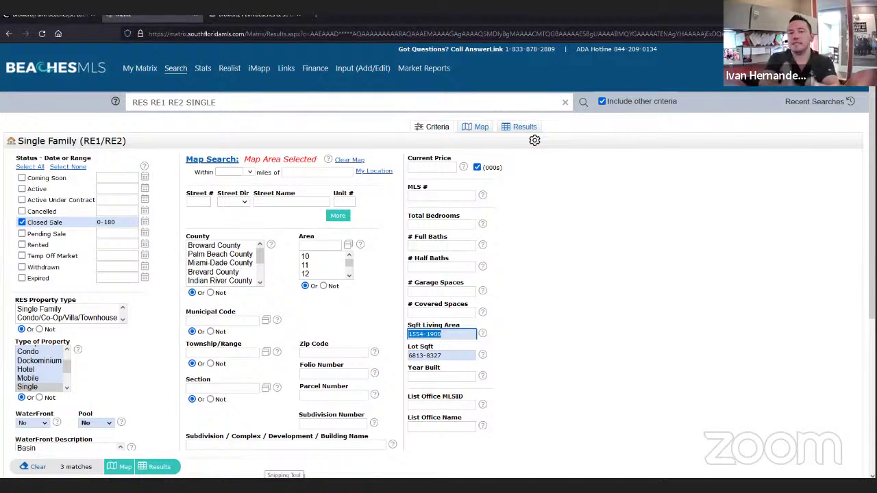
- Show the results grid of the 3 matching Savannah closed sales, priced $450,000 to $515,000
{"action": "left_click", "coordinate": [164, 473]}
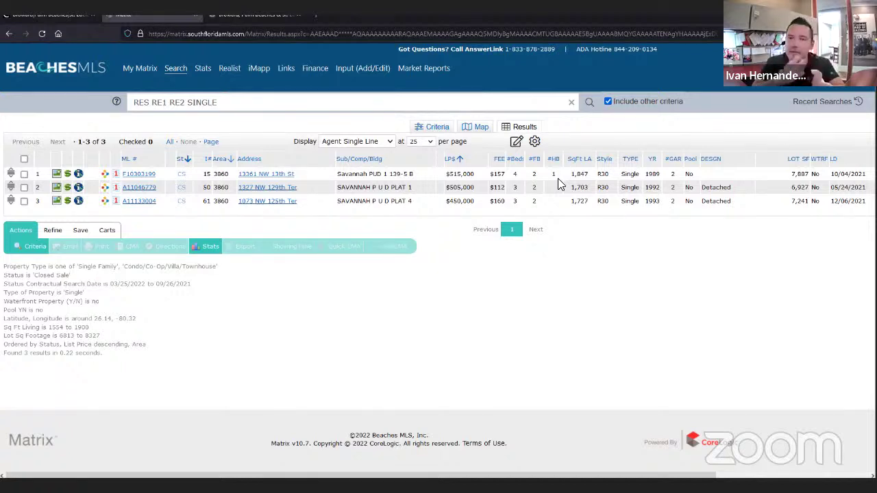
- Back in the criteria, delete the Lot Sqft range, keeping living area at 1554-1900
{"action": "left_click", "coordinate": [444, 129]}
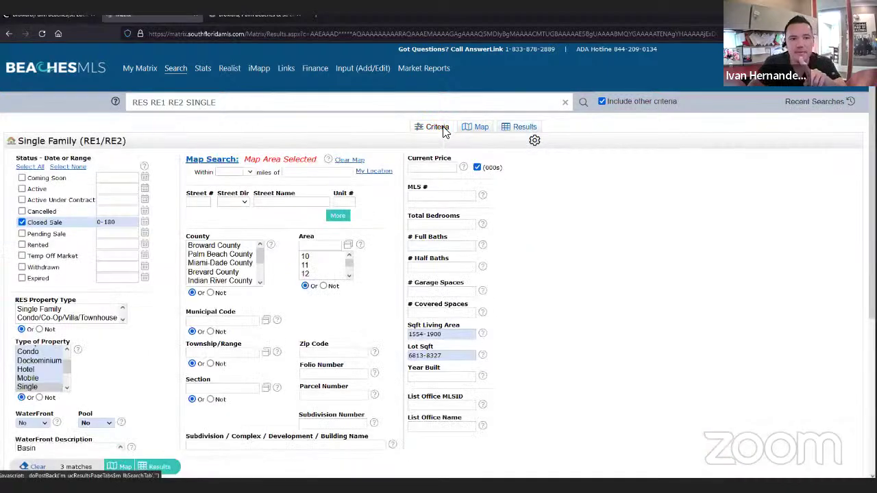
{"action": "scroll", "coordinate": [455, 315], "scroll_direction": "down", "scroll_amount": 2}
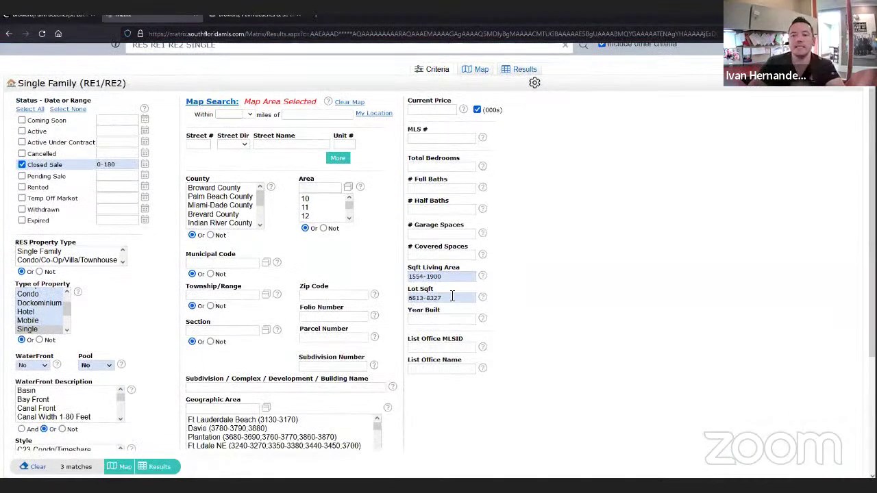
{"action": "left_click_drag", "start_coordinate": [453, 296], "coordinate": [372, 293]}
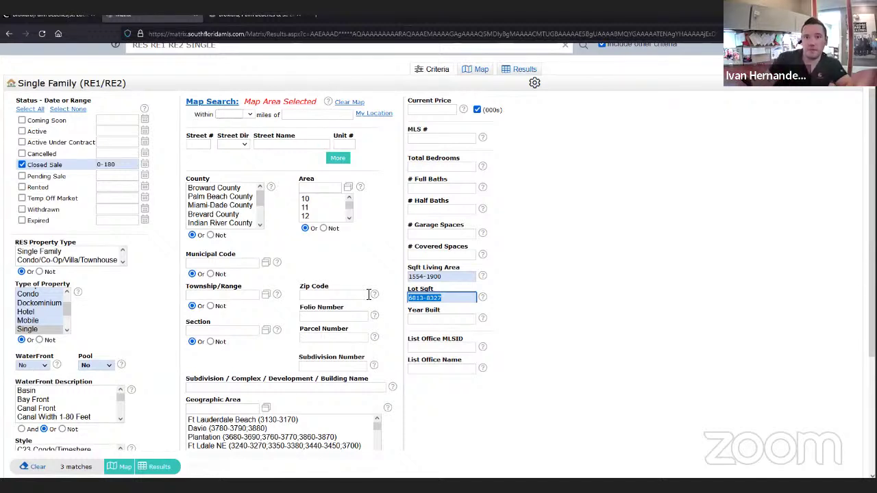
{"action": "key", "text": "BackSpace"}
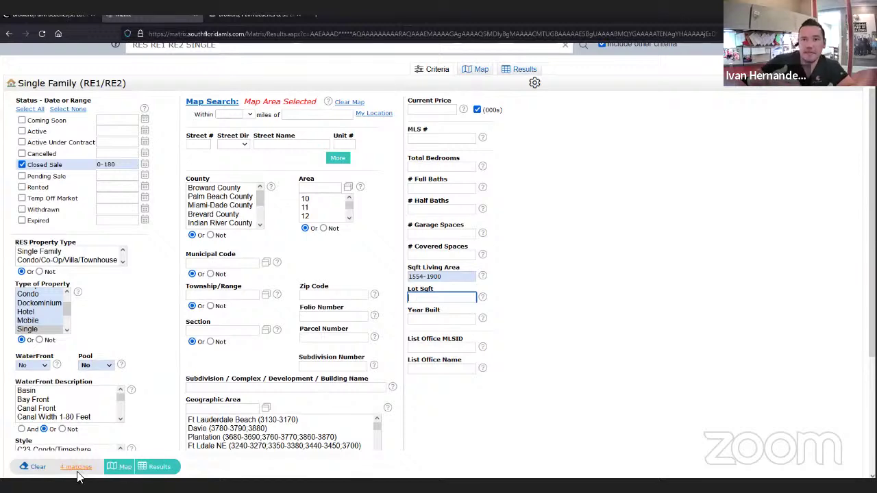
- List the 4 matching closed sales, with the Matrix CMA class agenda open in Notepad
{"action": "left_click", "coordinate": [157, 468]}
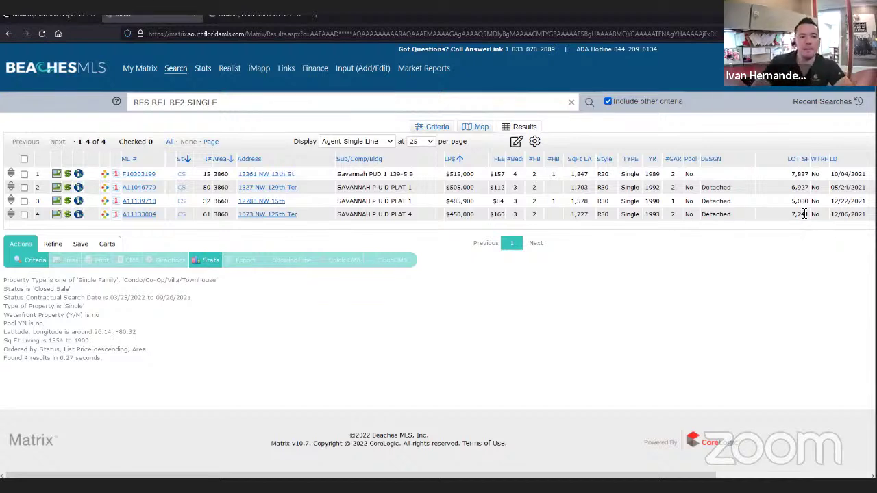
{"action": "mouse_move", "coordinate": [533, 488]}
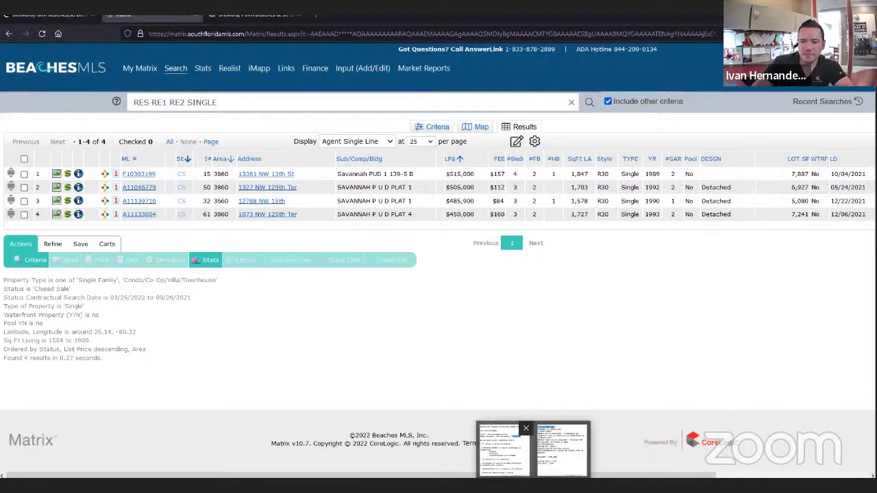
{"action": "left_click", "coordinate": [504, 448]}
{"action": "left_click", "coordinate": [745, 135]}
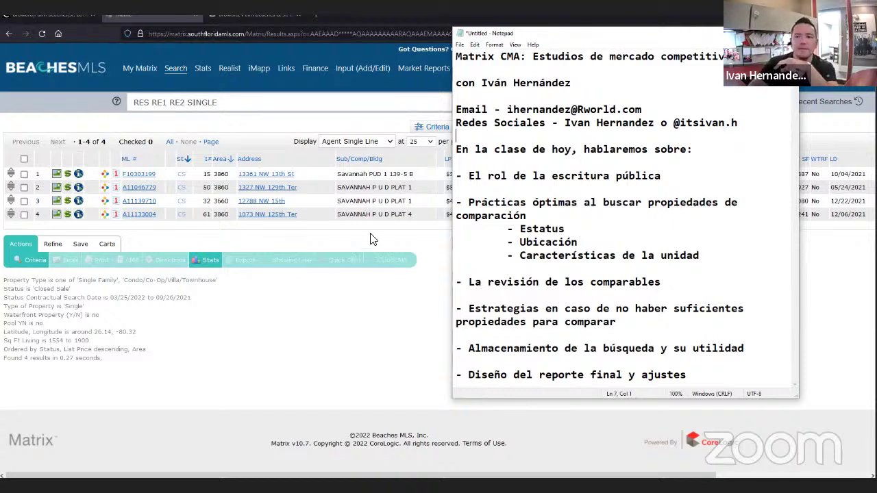
{"action": "left_click", "coordinate": [302, 309]}
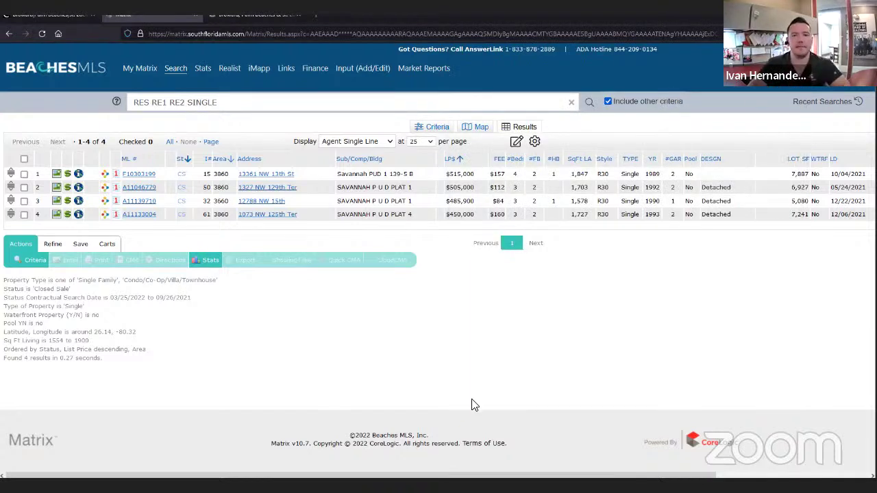
{"action": "left_click", "coordinate": [24, 159]}
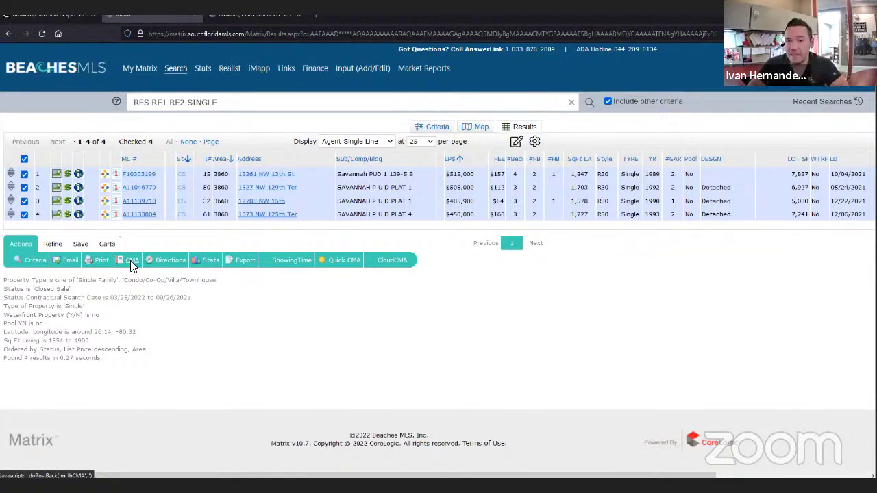
{"action": "left_click", "coordinate": [24, 158]}
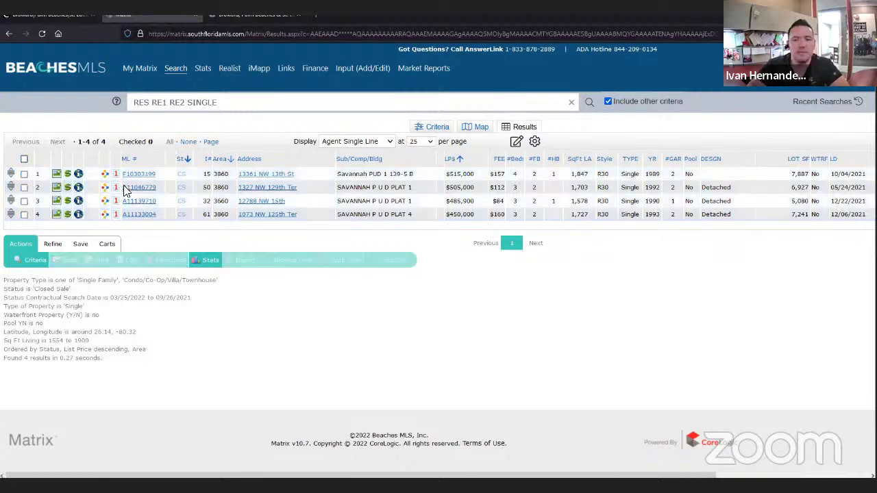
{"action": "left_click", "coordinate": [145, 177]}
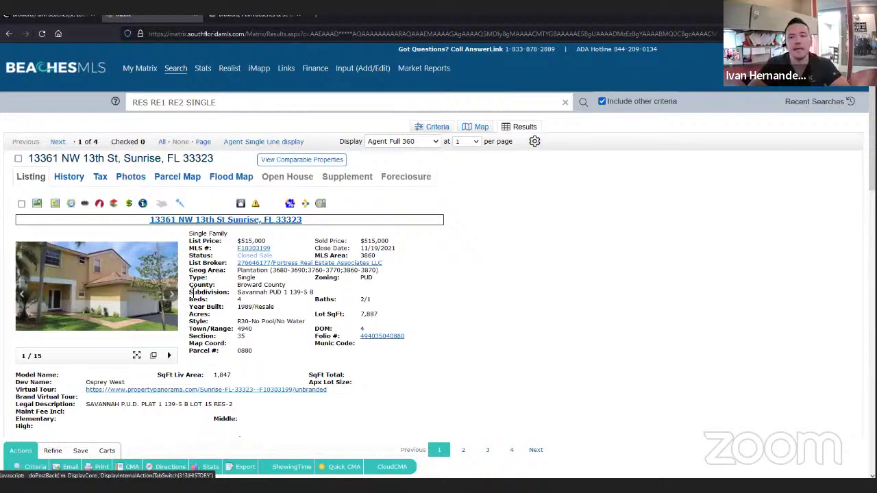
{"action": "scroll", "coordinate": [195, 293], "scroll_direction": "down", "scroll_amount": 3}
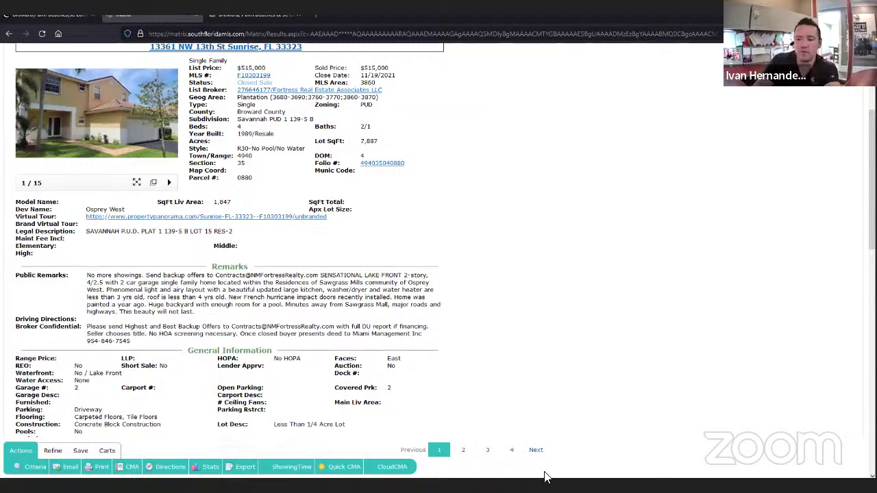
{"action": "key", "text": "alt+Tab"}
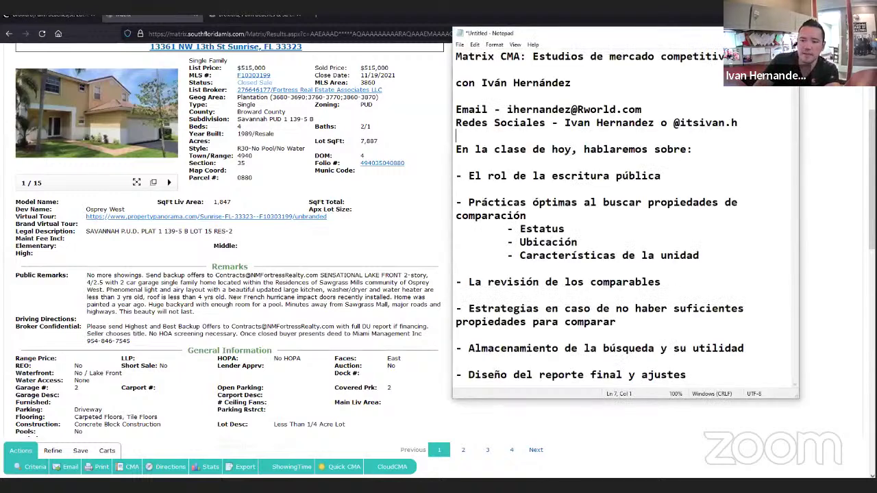
{"action": "key", "text": "alt+Tab"}
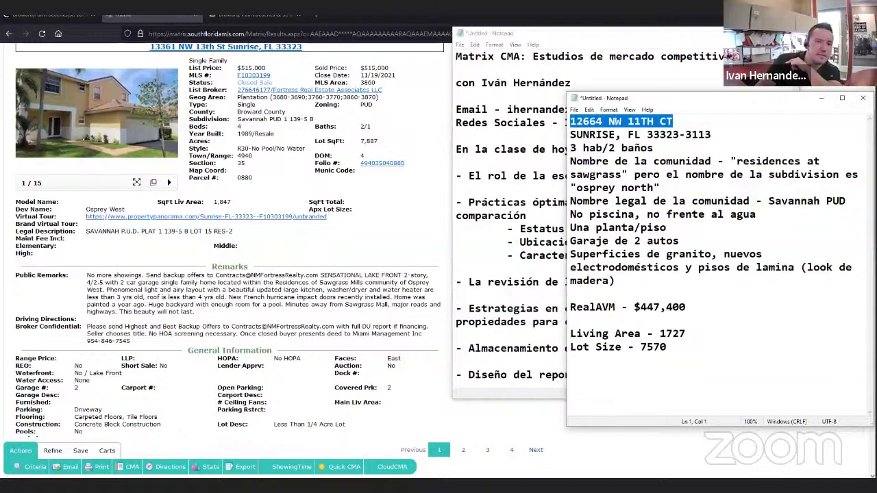
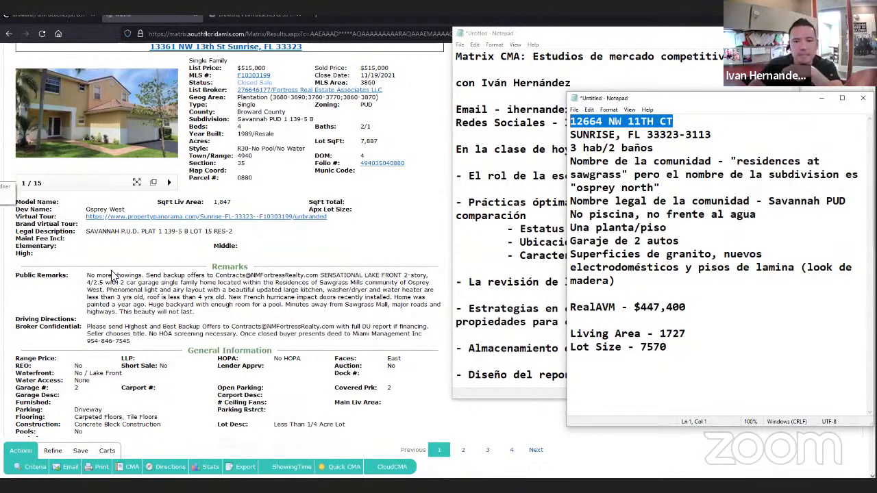
{"action": "left_click", "coordinate": [170, 128]}
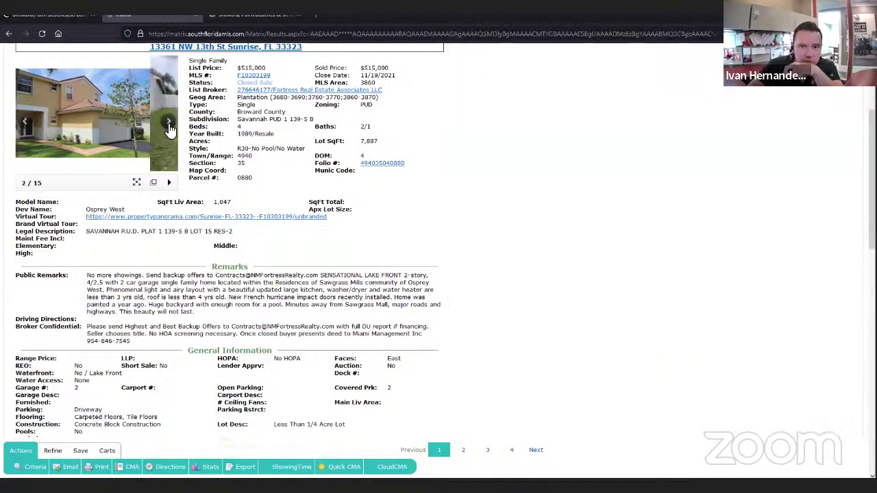
{"action": "left_click", "coordinate": [169, 128]}
{"action": "left_click", "coordinate": [170, 128]}
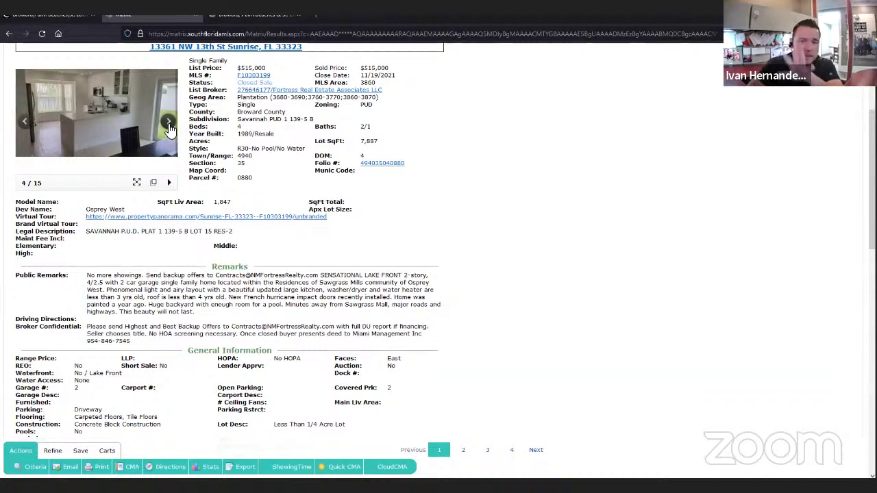
{"action": "scroll", "coordinate": [500, 255], "scroll_direction": "up", "scroll_amount": 1}
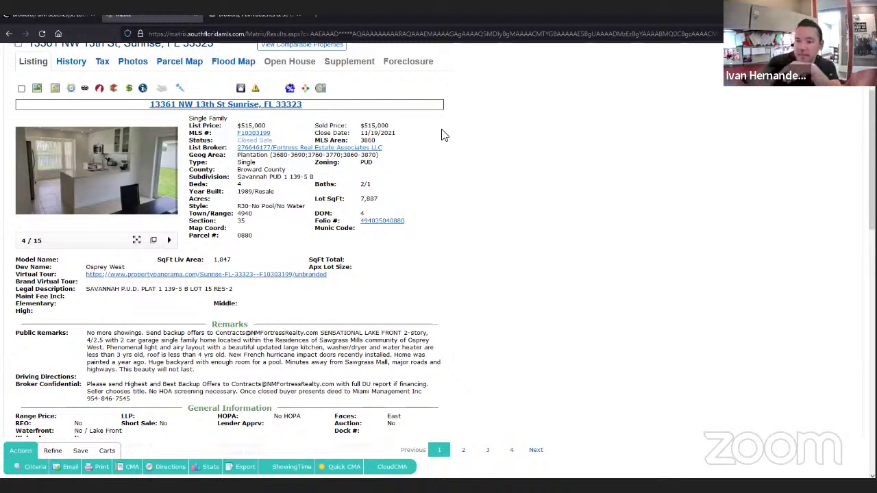
- Compute 450000/515000 in Calculator (≈0.8738), then minimize Calculator to return to the listing
{"action": "key", "text": "alt+Tab"}
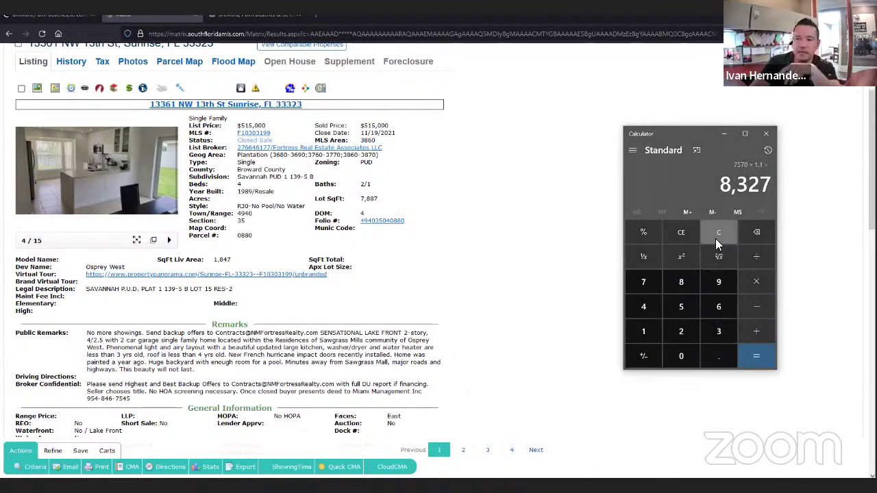
{"action": "left_click", "coordinate": [717, 236]}
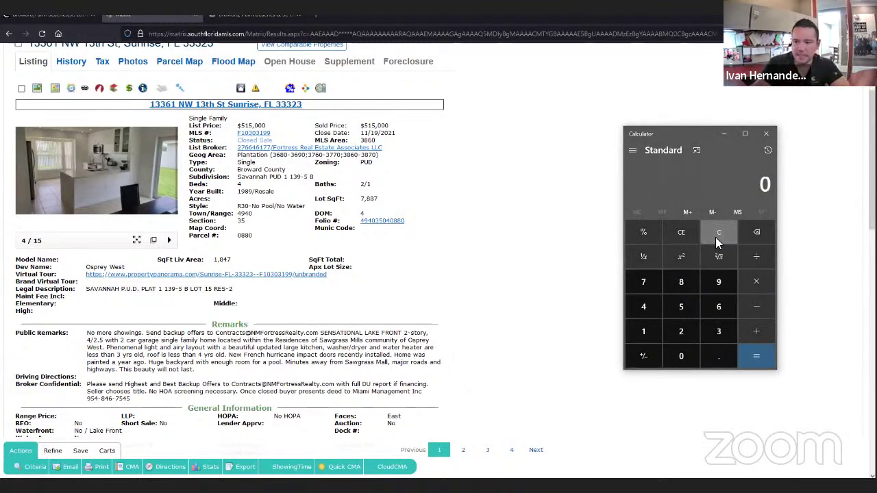
{"action": "type", "text": "4500000"}
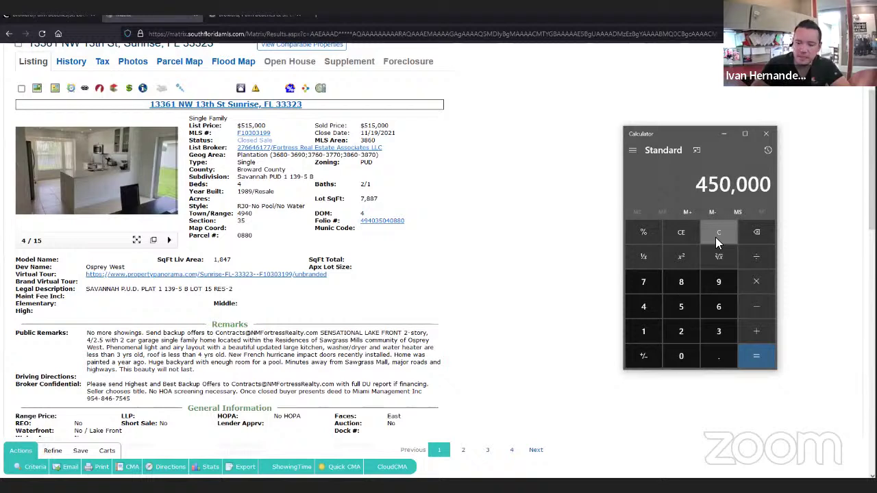
{"action": "type", "text": "/515000"}
{"action": "key", "text": "Return"}
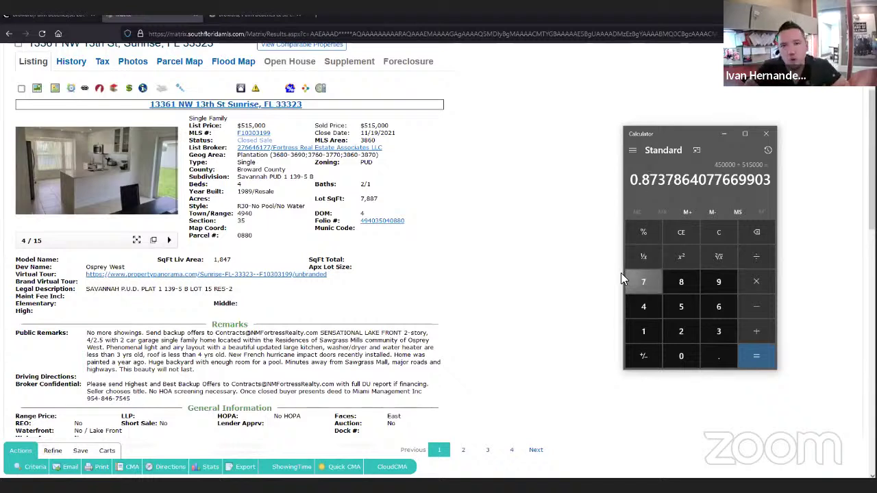
{"action": "left_click", "coordinate": [396, 262]}
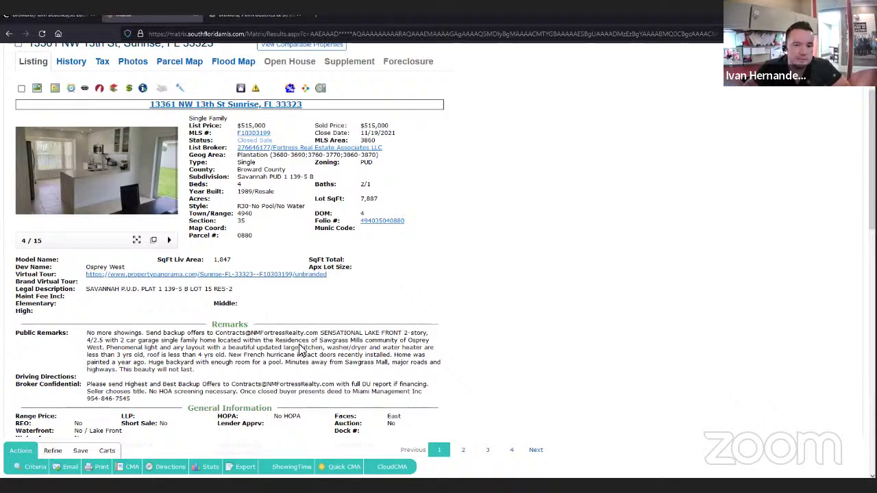
{"action": "scroll", "coordinate": [106, 300], "scroll_direction": "down", "scroll_amount": 3}
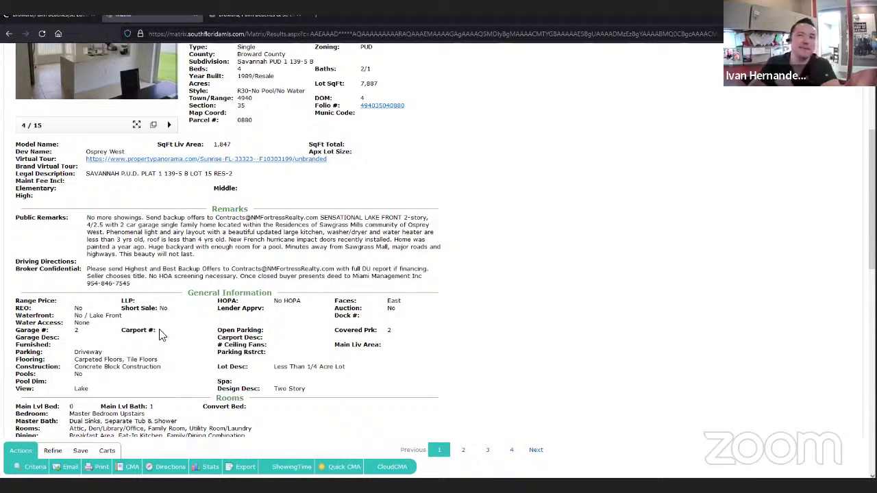
{"action": "scroll", "coordinate": [175, 329], "scroll_direction": "down", "scroll_amount": 1}
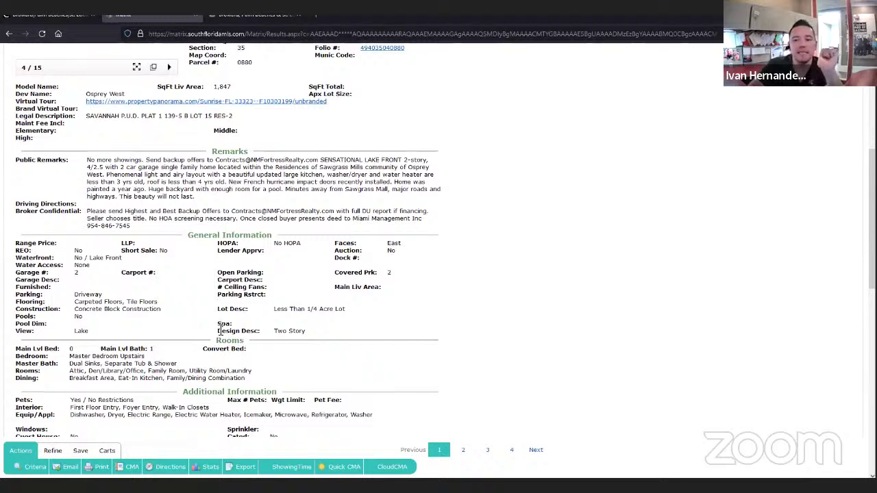
{"action": "left_click_drag", "start_coordinate": [255, 334], "coordinate": [260, 332]}
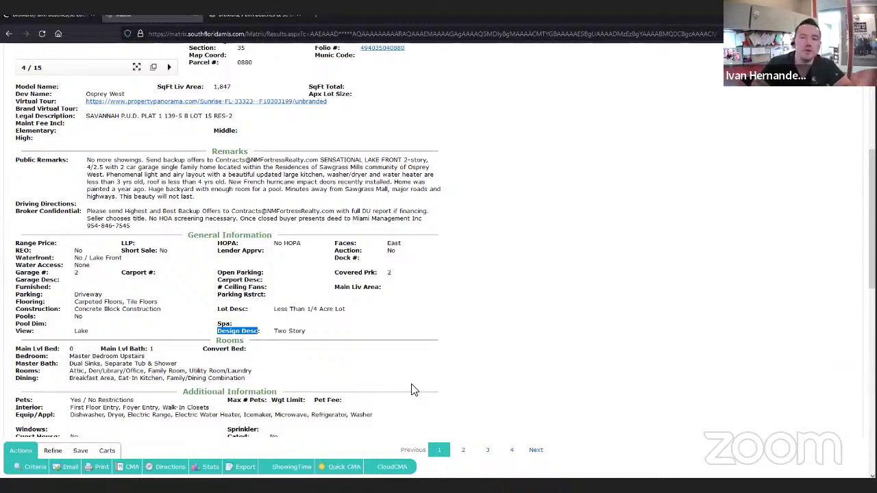
{"action": "scroll", "coordinate": [99, 177], "scroll_direction": "up", "scroll_amount": 4}
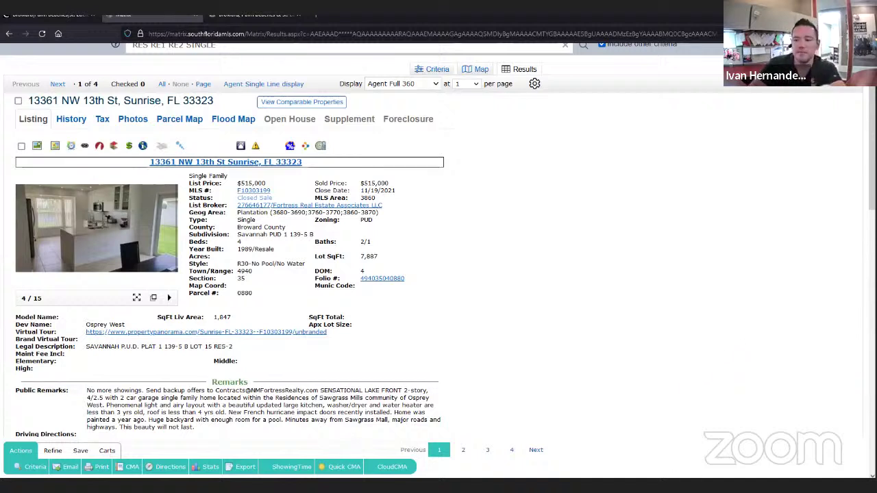
- Review the subject property notes in Notepad, then enlarge the listing's kitchen photo, 4 of 15
{"action": "mouse_move", "coordinate": [528, 479]}
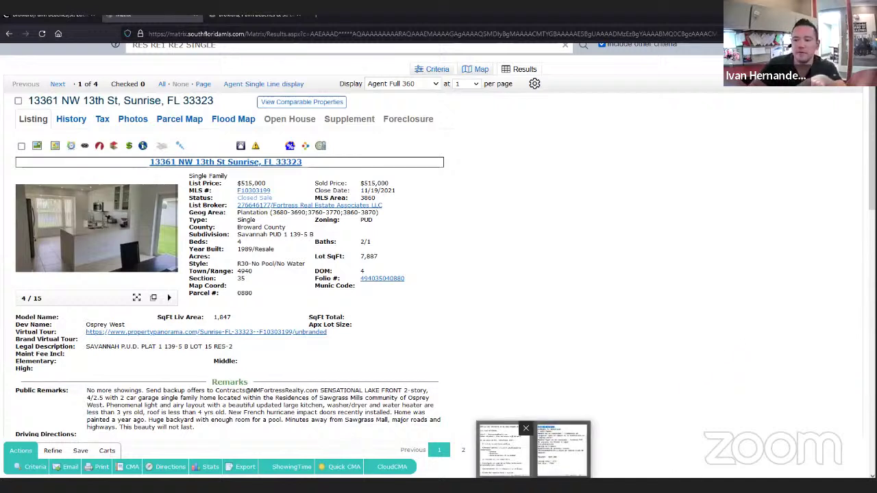
{"action": "left_click", "coordinate": [553, 460]}
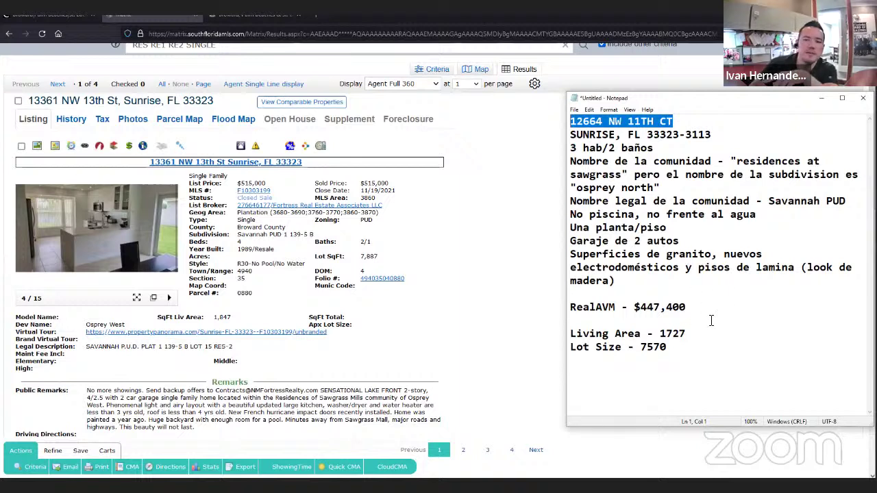
{"action": "left_click", "coordinate": [83, 226]}
{"action": "left_click", "coordinate": [83, 226]}
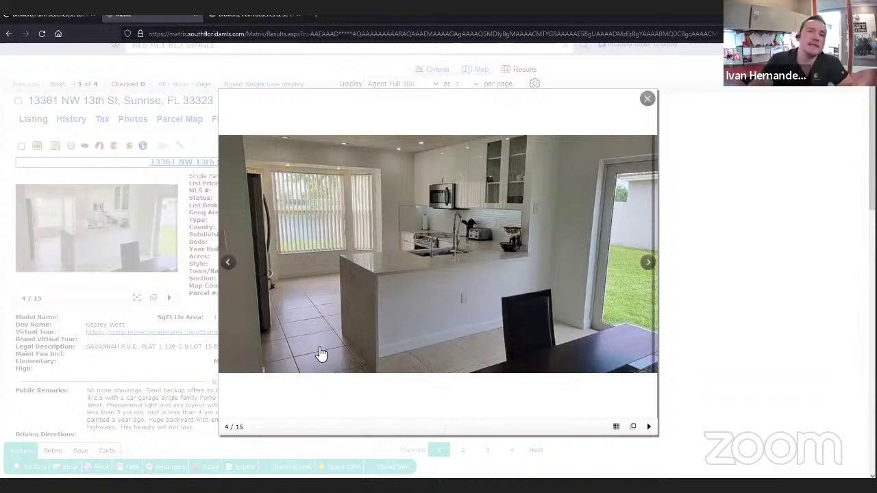
{"action": "left_click", "coordinate": [646, 100]}
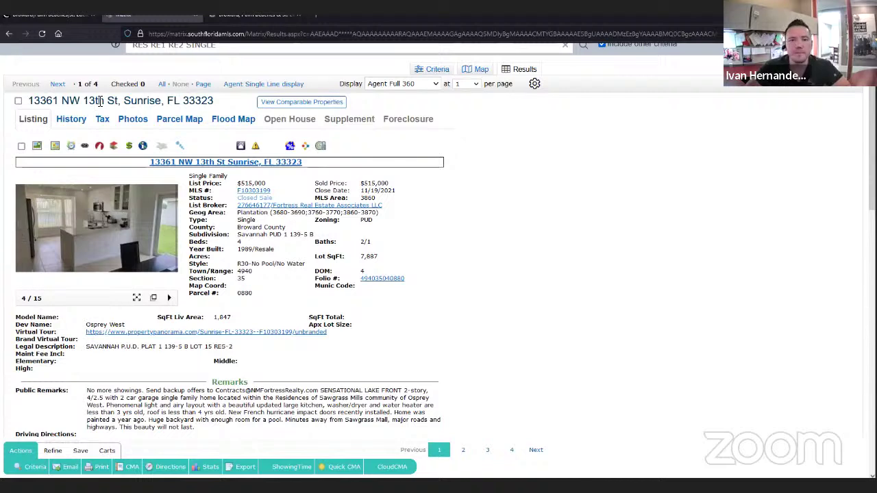
{"action": "left_click", "coordinate": [18, 101]}
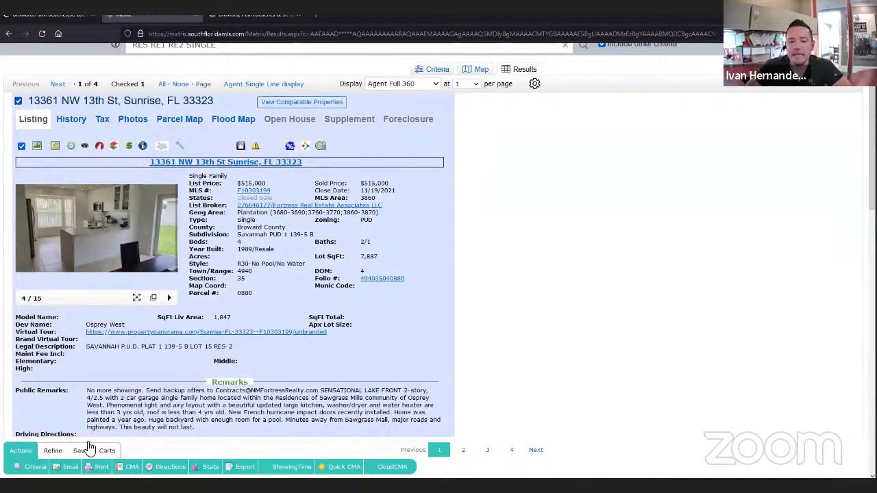
{"action": "left_click", "coordinate": [53, 459]}
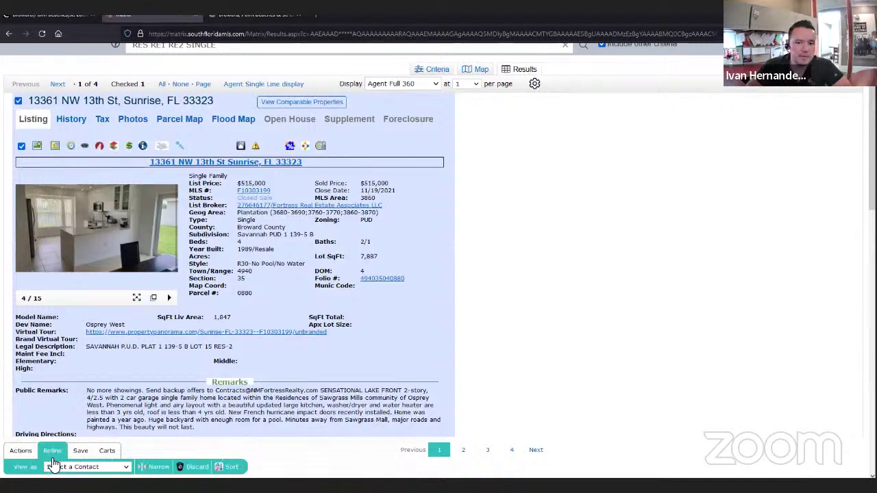
{"action": "left_click", "coordinate": [194, 468]}
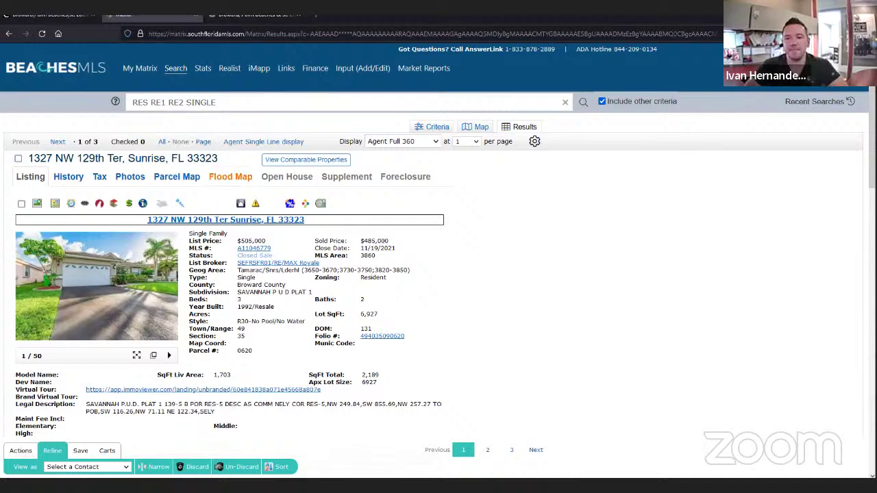
{"action": "left_click", "coordinate": [269, 140]}
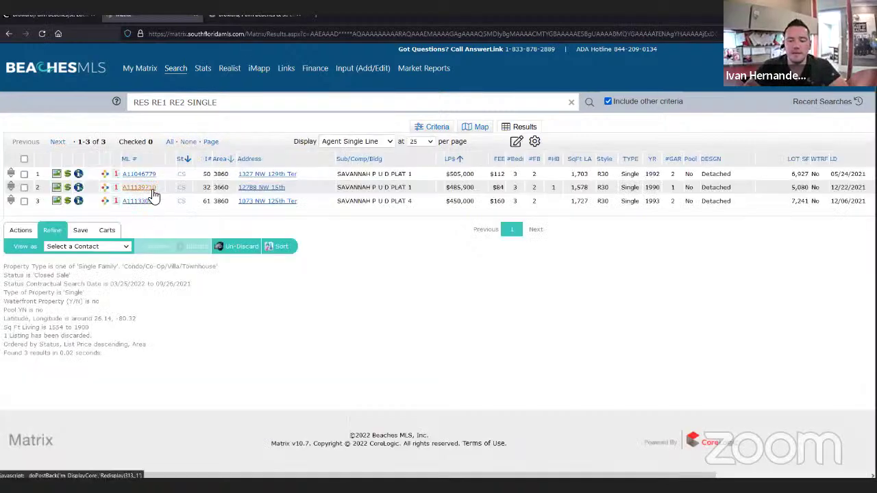
{"action": "left_click", "coordinate": [145, 188]}
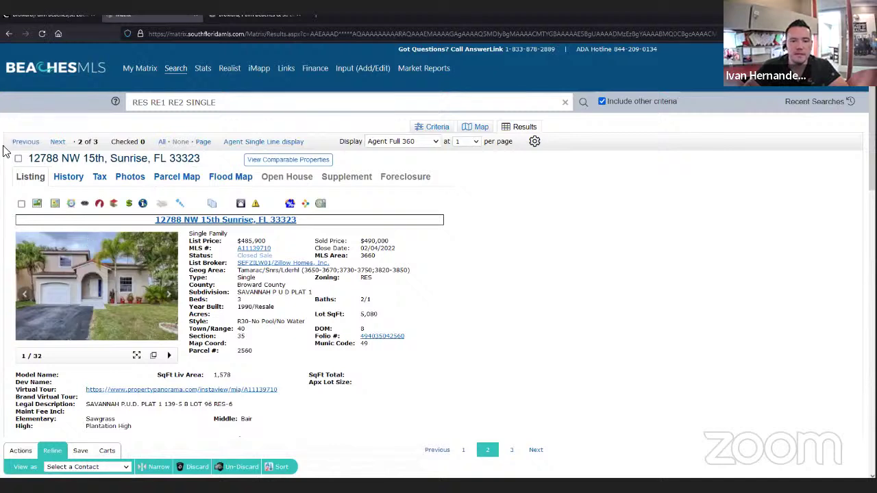
{"action": "left_click", "coordinate": [57, 142]}
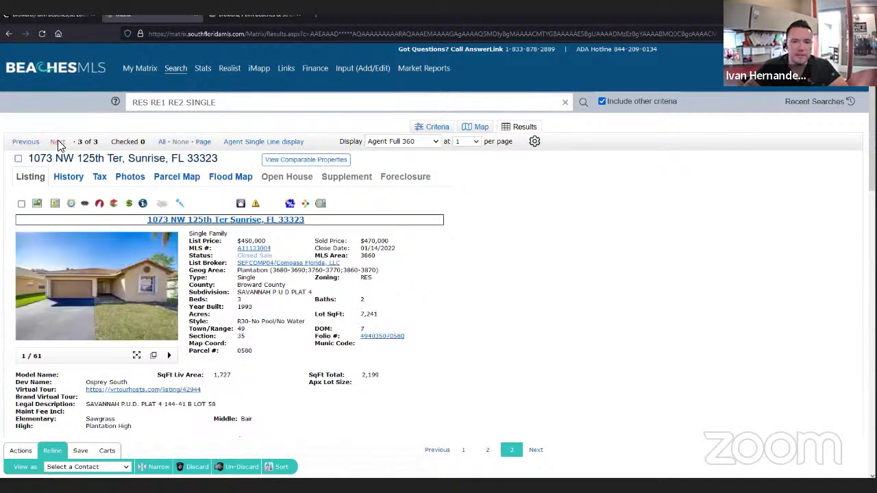
{"action": "left_click", "coordinate": [32, 142]}
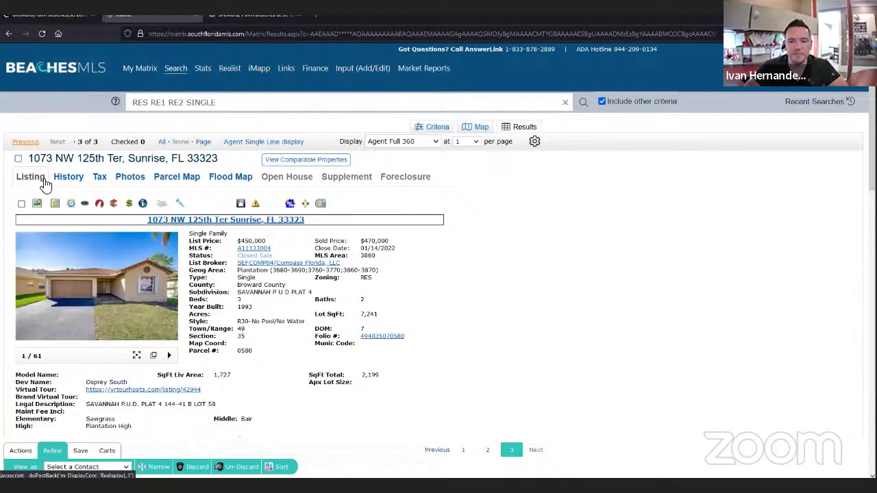
{"action": "left_click", "coordinate": [21, 203]}
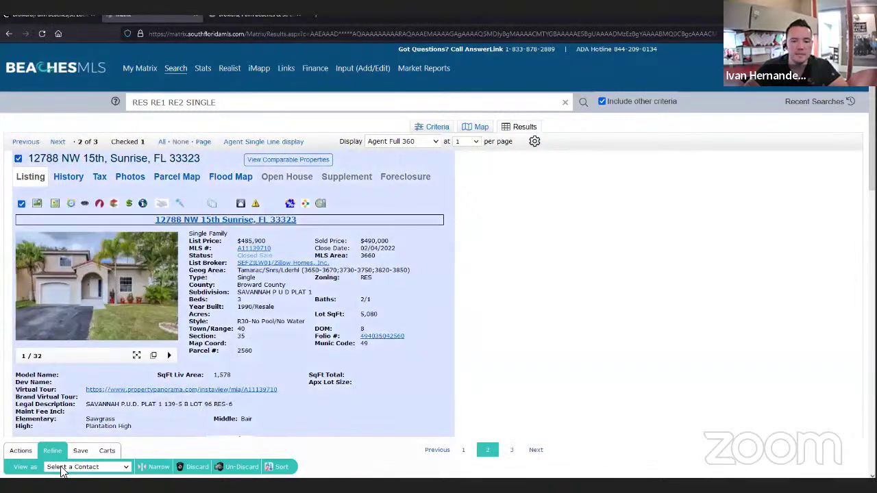
{"action": "left_click", "coordinate": [205, 469]}
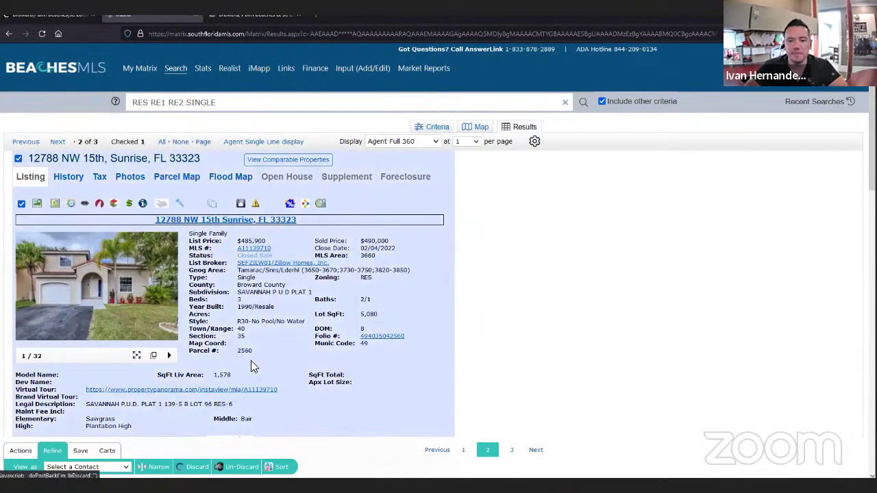
- Redisplay the two remaining listings in single-line rows after checking the Criteria page
{"action": "left_click", "coordinate": [240, 141]}
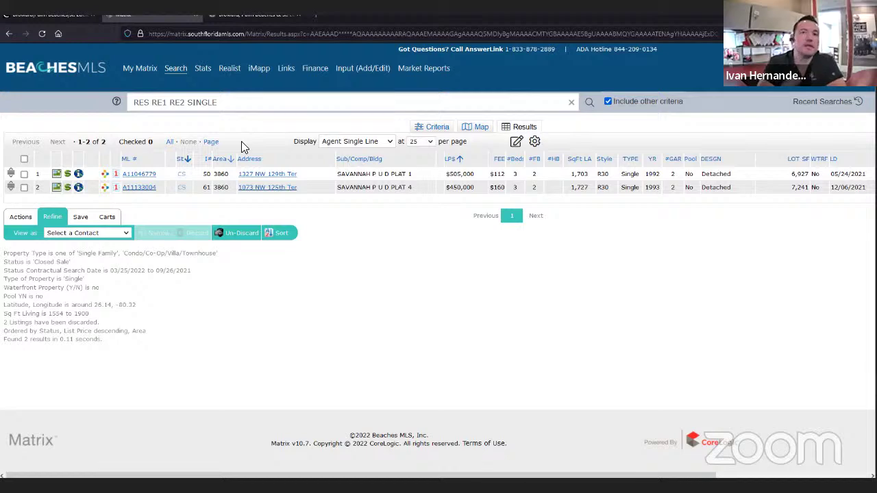
{"action": "left_click", "coordinate": [440, 129]}
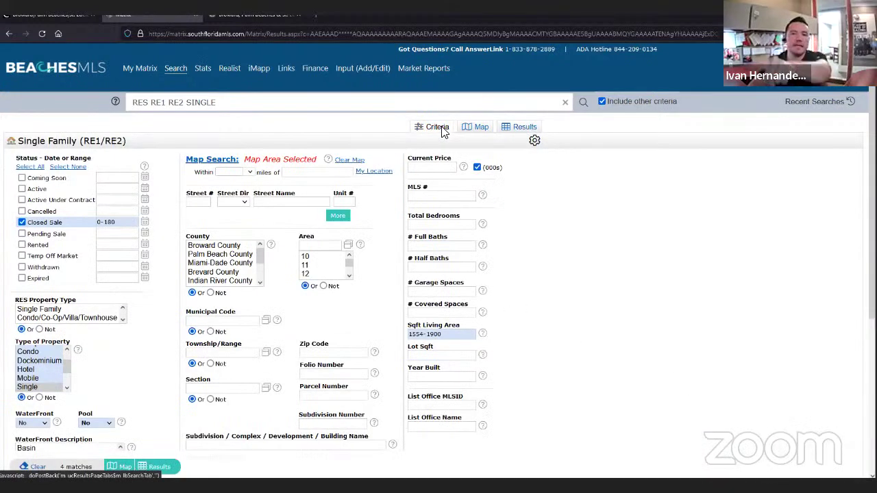
{"action": "left_click", "coordinate": [521, 127]}
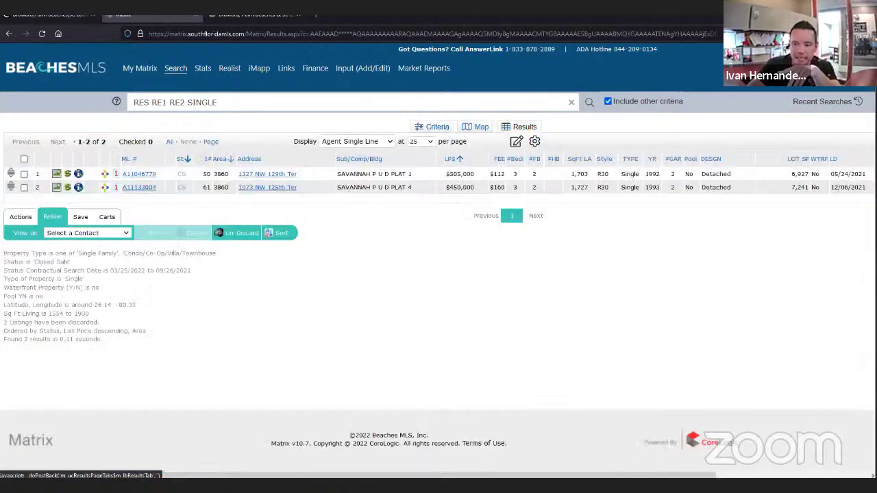
- Highlight 'Almacenamiento de la búsqueda y' in the Notepad outline, then bring Matrix results forward
{"action": "key", "text": "alt+Tab"}
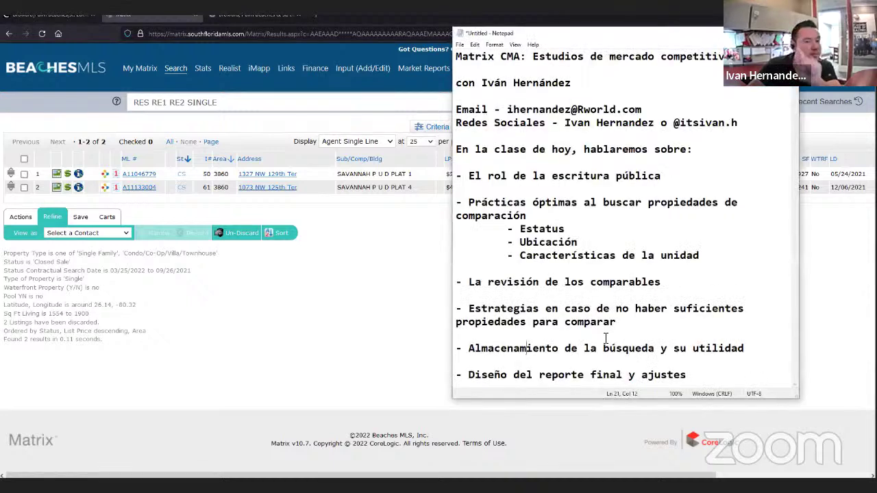
{"action": "left_click_drag", "start_coordinate": [469, 350], "coordinate": [674, 353]}
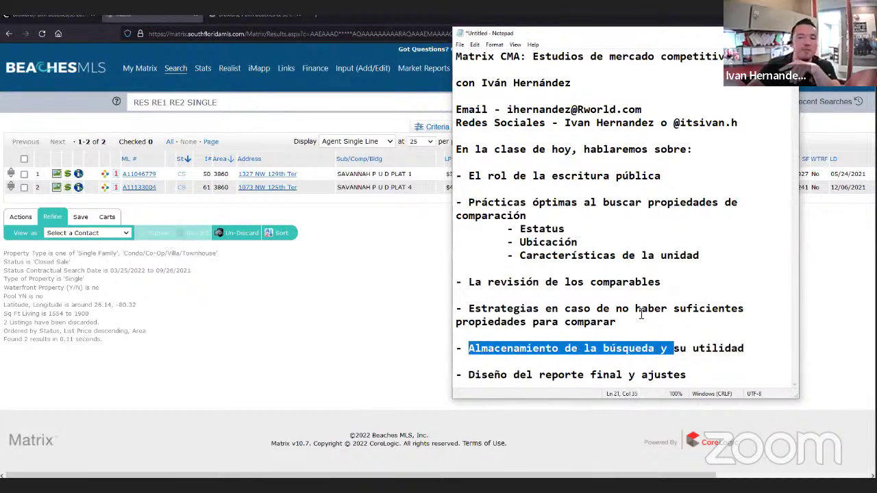
{"action": "left_click", "coordinate": [402, 236]}
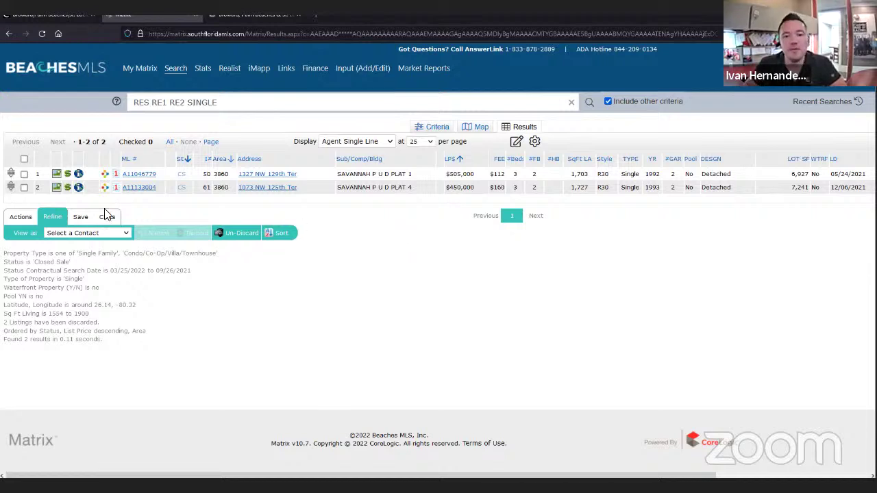
- Save a new saved search named 'CMA for ' plus the subject address copied from Notepad
{"action": "left_click", "coordinate": [82, 218]}
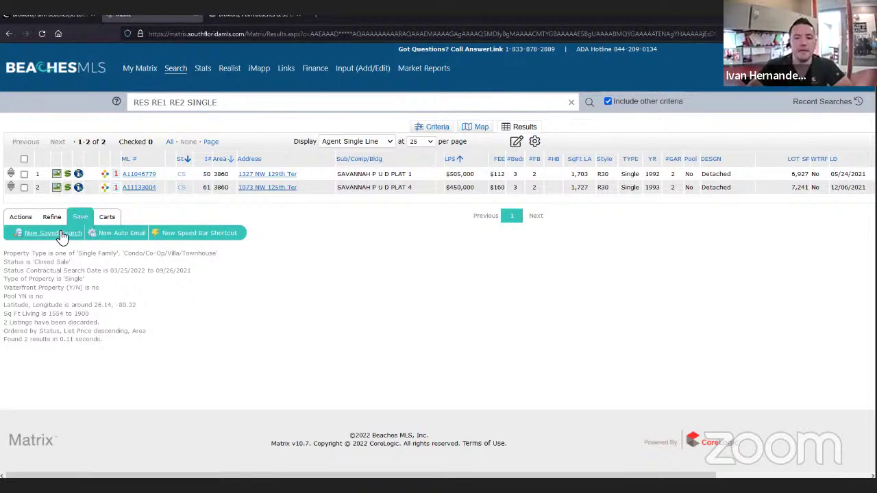
{"action": "left_click", "coordinate": [61, 234]}
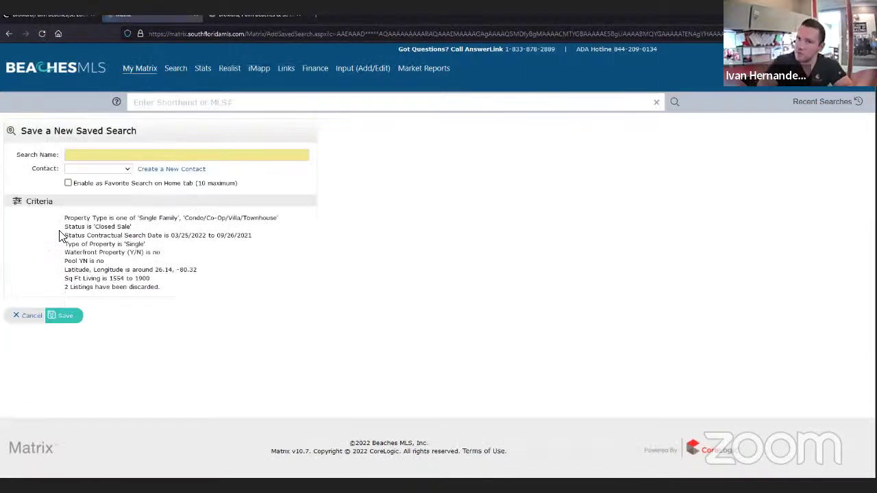
{"action": "left_click", "coordinate": [83, 155]}
{"action": "type", "text": "CMA for"}
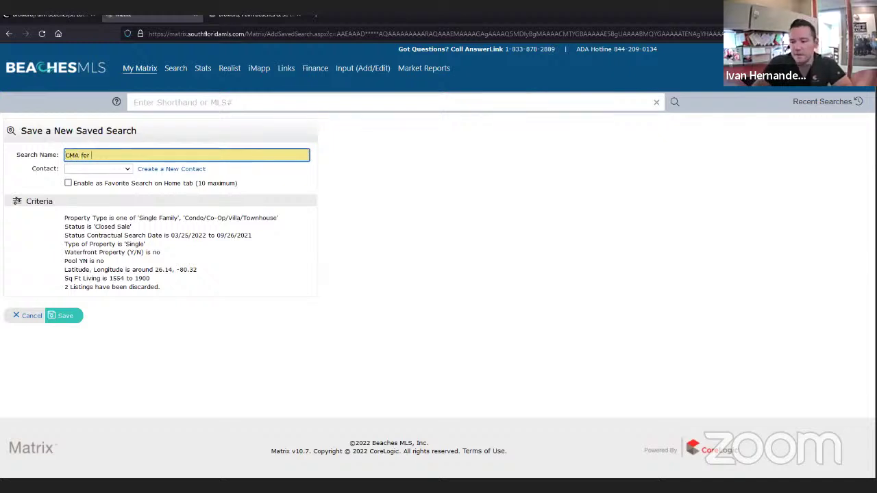
{"action": "key", "text": "alt+Tab"}
{"action": "right_click", "coordinate": [611, 125]}
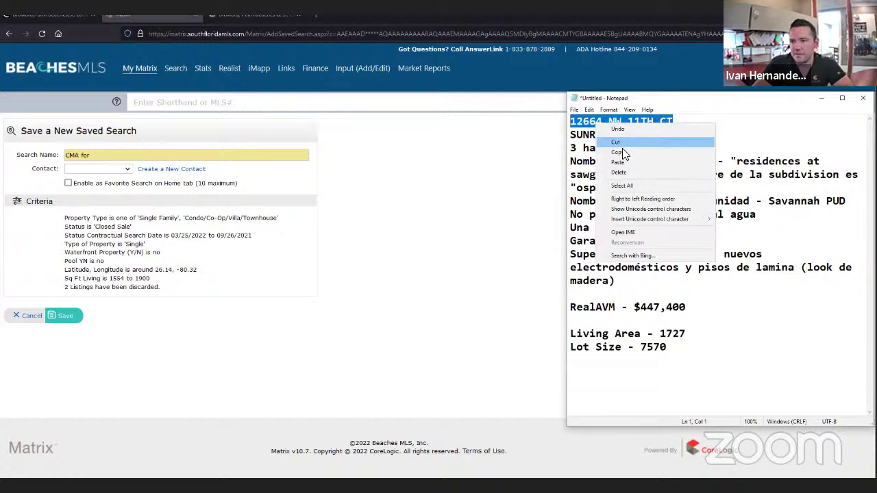
{"action": "left_click", "coordinate": [623, 153]}
{"action": "key", "text": "alt+Tab"}
{"action": "key", "text": "ctrl+v"}
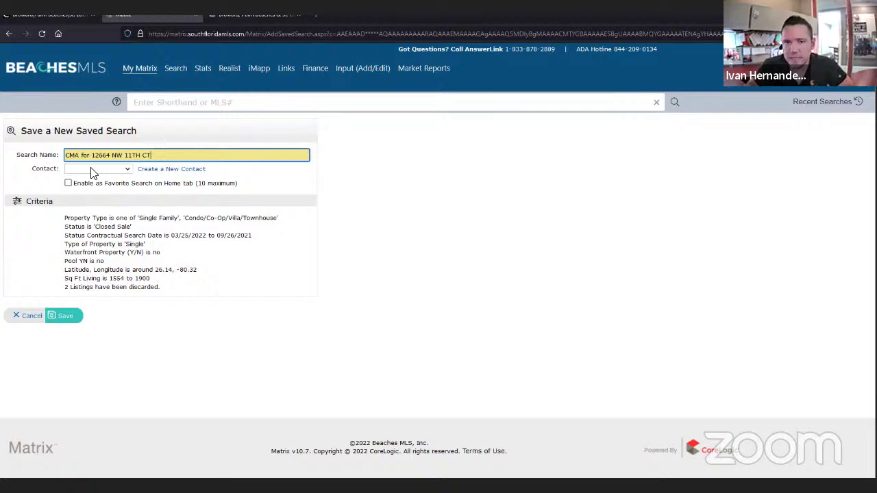
{"action": "left_click", "coordinate": [68, 319]}
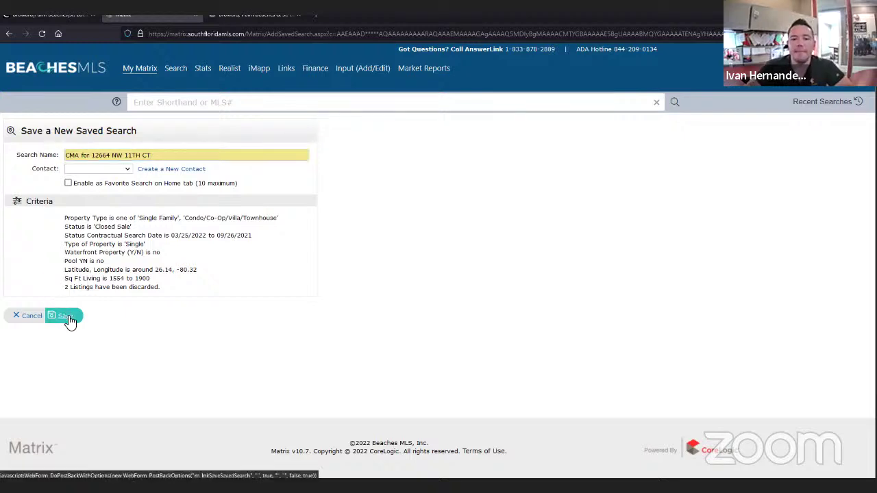
{"action": "left_click", "coordinate": [69, 319]}
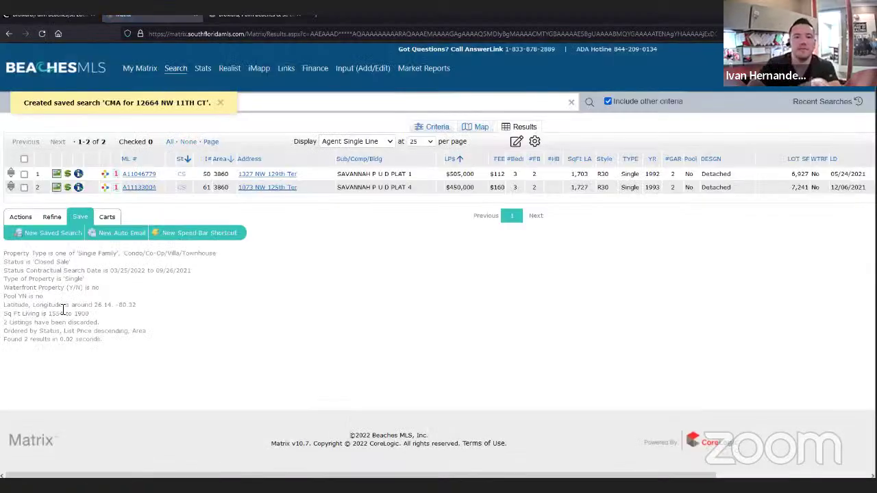
- Go to My Matrix > Saved Searches and expand the CMA saved search's criteria
{"action": "left_click", "coordinate": [58, 69]}
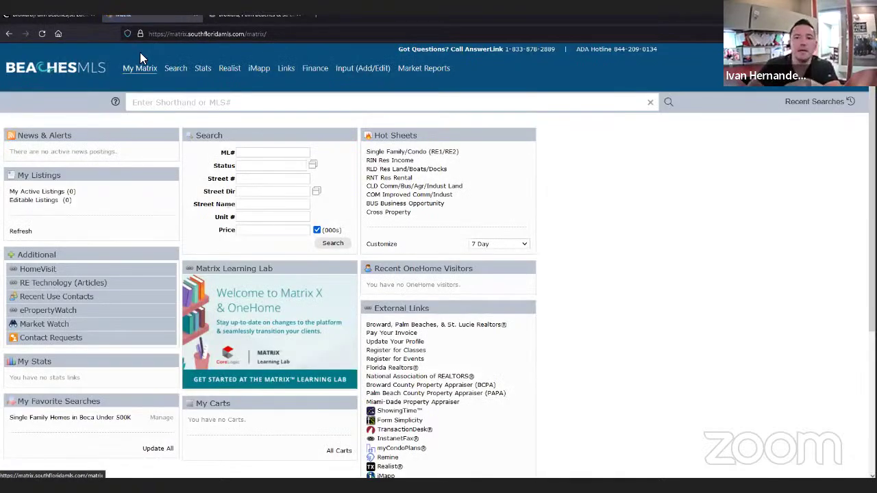
{"action": "mouse_move", "coordinate": [131, 73]}
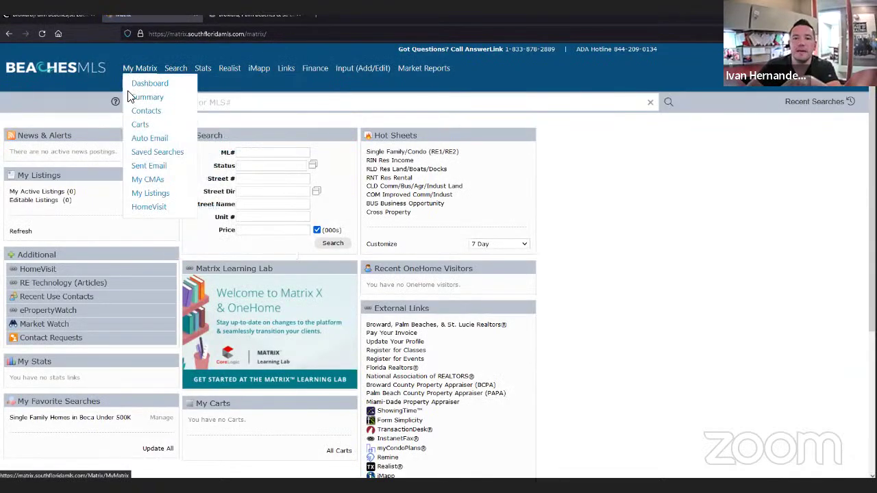
{"action": "left_click", "coordinate": [163, 158]}
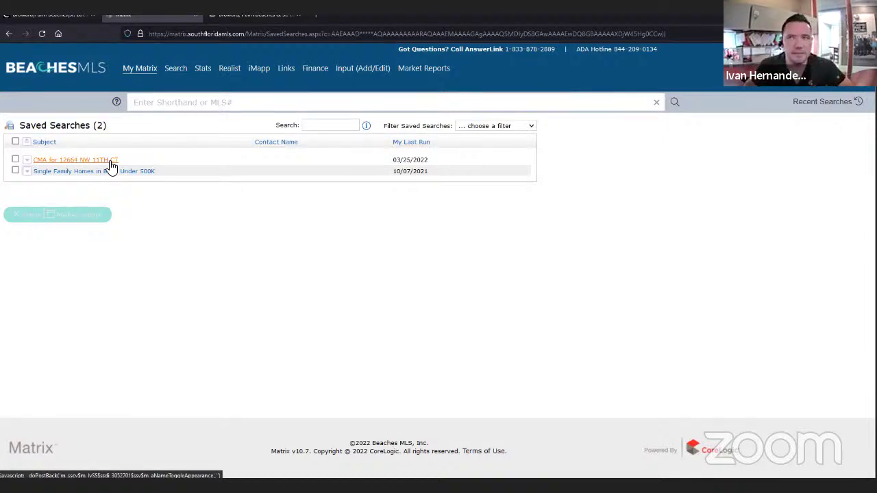
{"action": "left_click", "coordinate": [111, 163]}
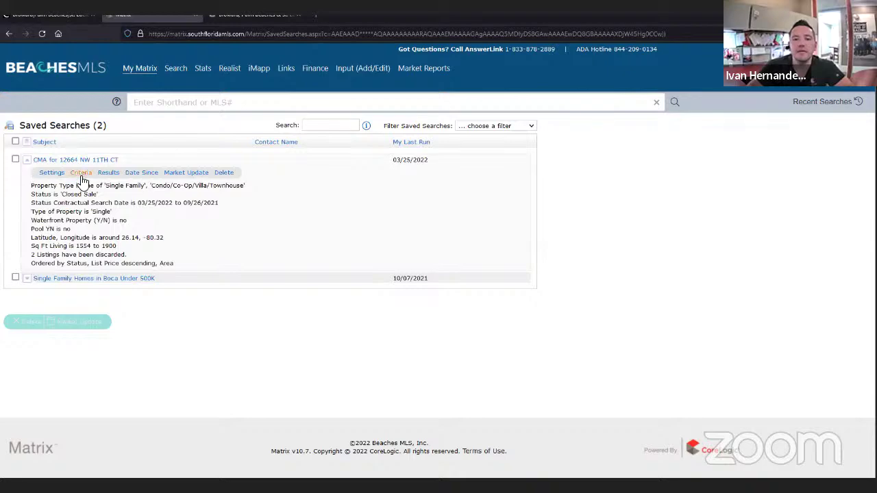
{"action": "left_click", "coordinate": [81, 173]}
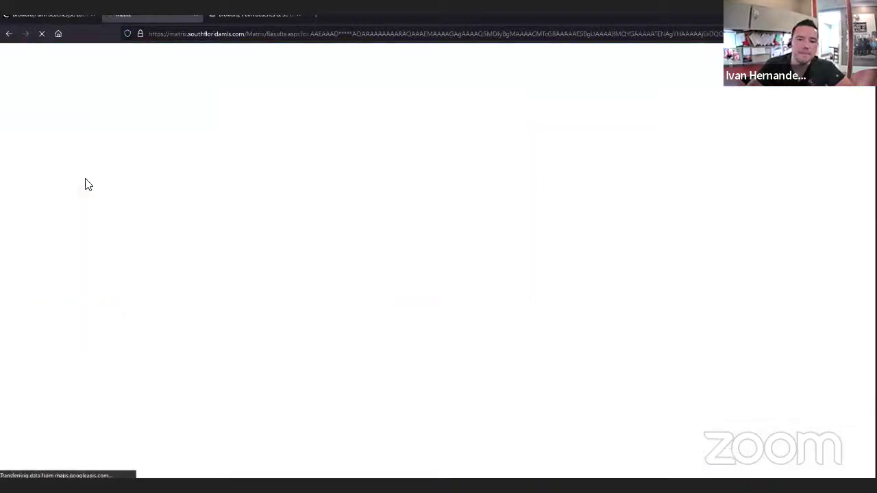
{"action": "scroll", "coordinate": [156, 244], "scroll_direction": "down", "scroll_amount": 1}
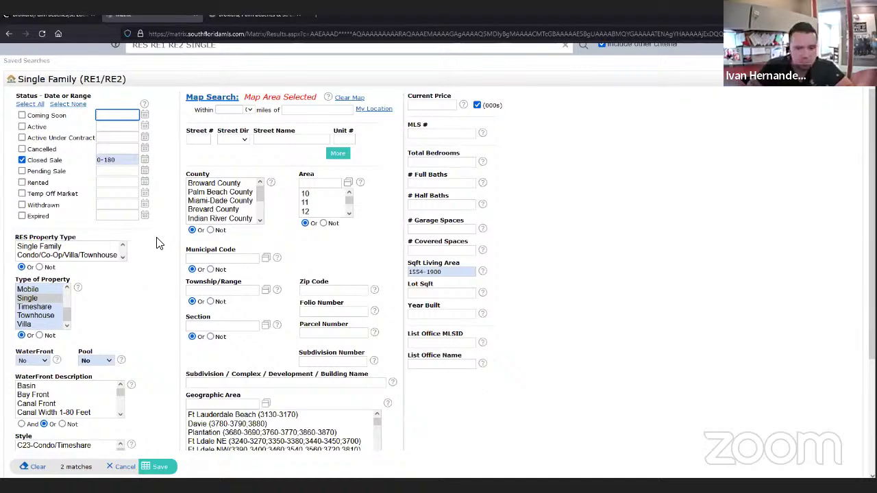
{"action": "scroll", "coordinate": [137, 309], "scroll_direction": "down", "scroll_amount": 1}
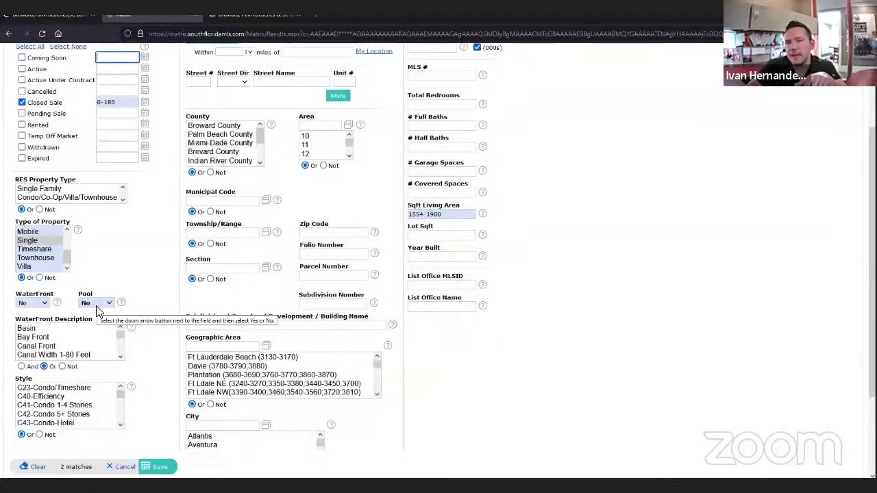
{"action": "left_click", "coordinate": [96, 305]}
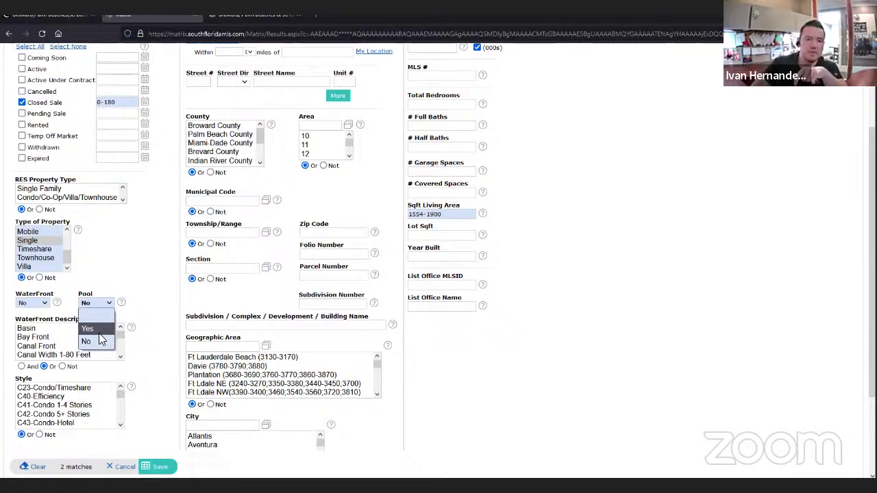
{"action": "left_click", "coordinate": [99, 333]}
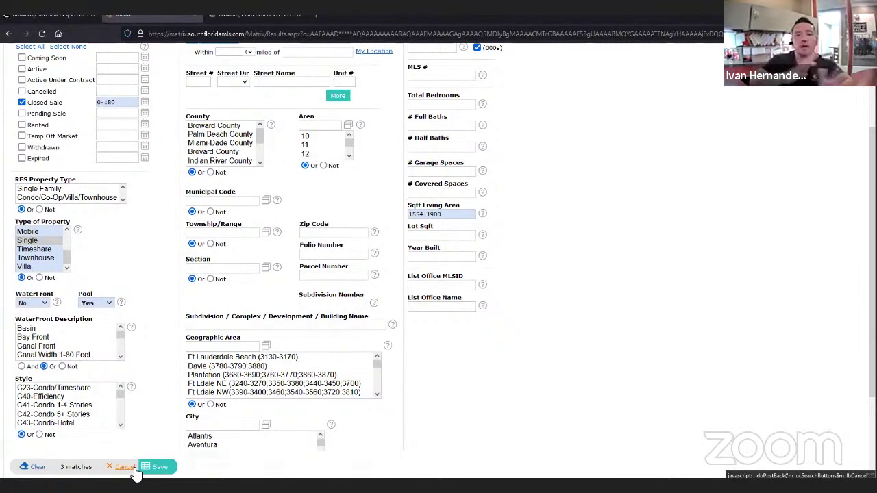
{"action": "left_click", "coordinate": [135, 470]}
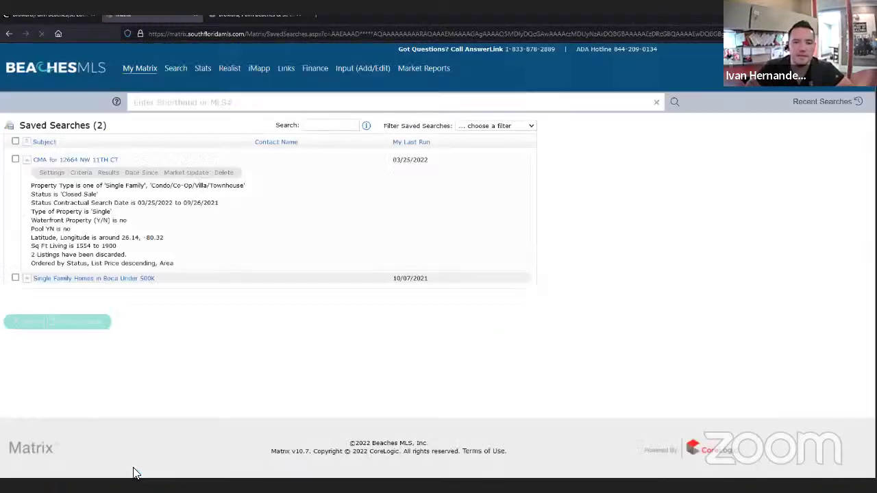
- Run the saved CMA search, set Pool to Yes, and list the three matching closed sales
{"action": "left_click", "coordinate": [108, 175]}
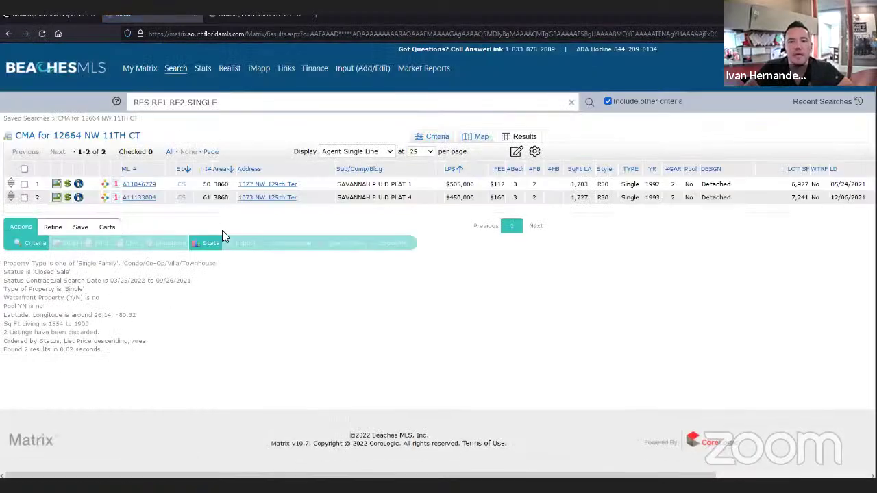
{"action": "left_click", "coordinate": [436, 136]}
{"action": "scroll", "coordinate": [85, 383], "scroll_direction": "down", "scroll_amount": 2}
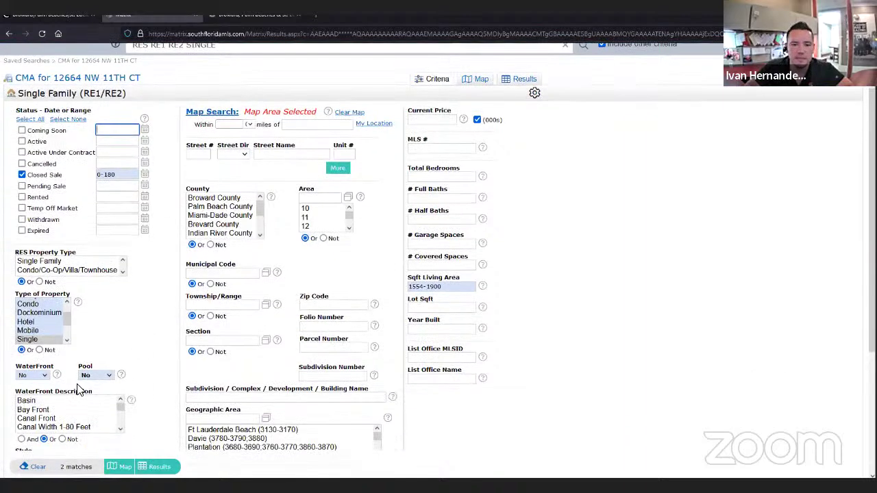
{"action": "left_click", "coordinate": [100, 376]}
{"action": "left_click", "coordinate": [88, 400]}
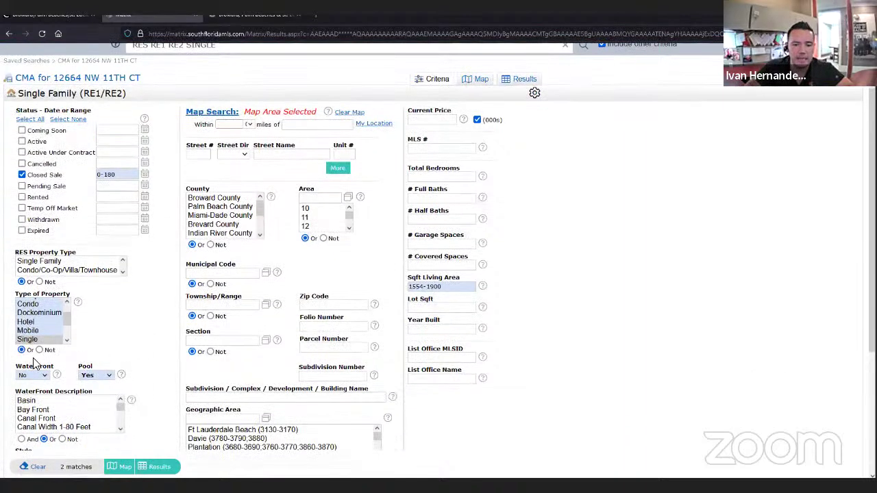
{"action": "left_click", "coordinate": [522, 79]}
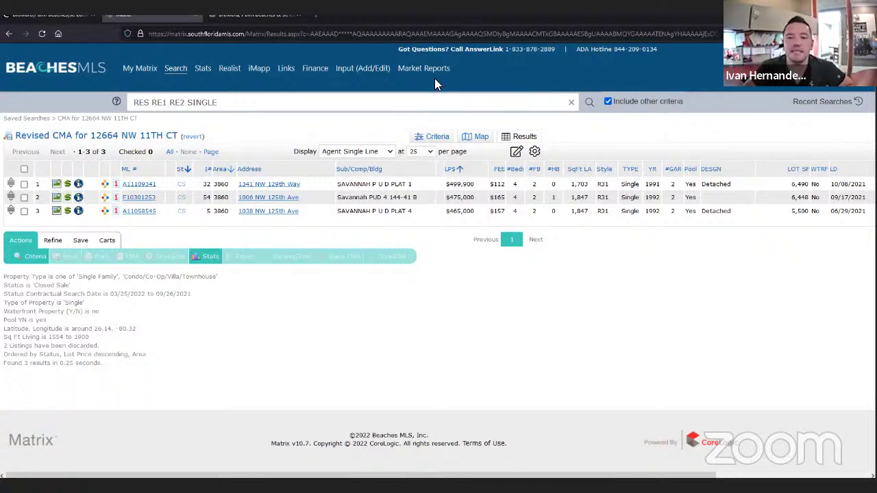
{"action": "left_click", "coordinate": [205, 259]}
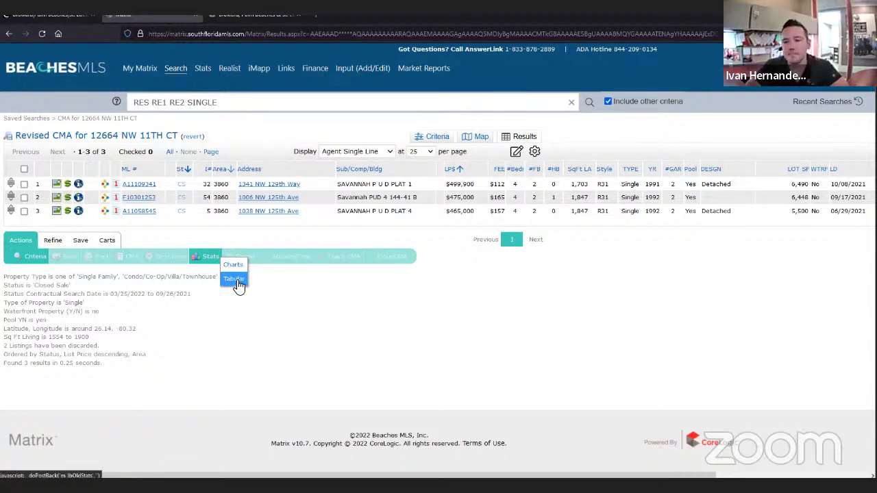
{"action": "left_click", "coordinate": [238, 282]}
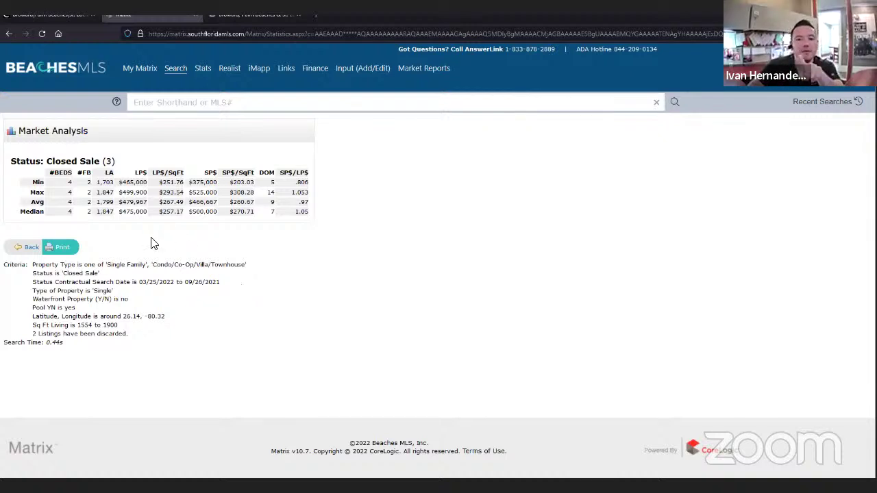
{"action": "left_click_drag", "start_coordinate": [203, 202], "coordinate": [190, 203]}
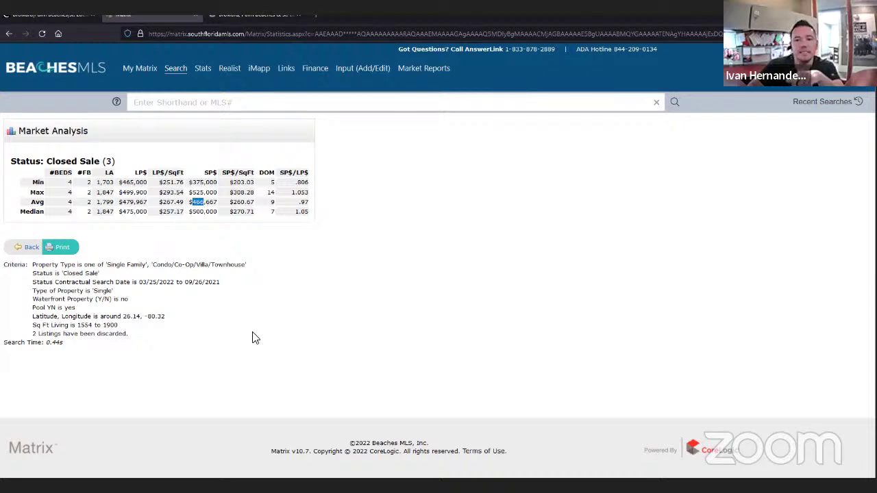
{"action": "left_click", "coordinate": [209, 200]}
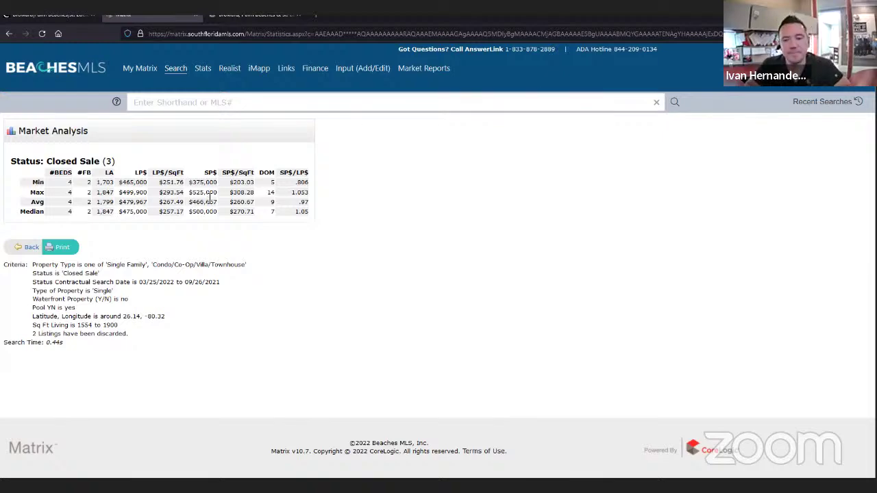
{"action": "left_click", "coordinate": [33, 248]}
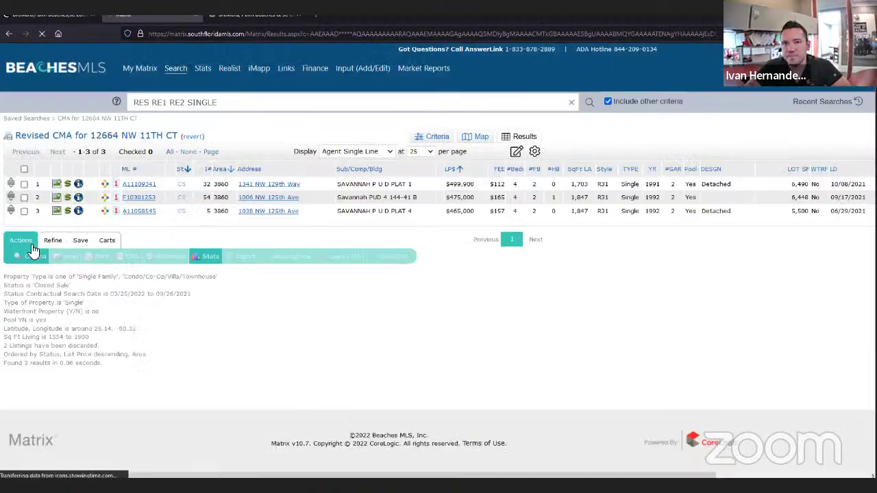
- Change the CMA criteria to Pool: No and show the matching results
{"action": "left_click", "coordinate": [420, 135]}
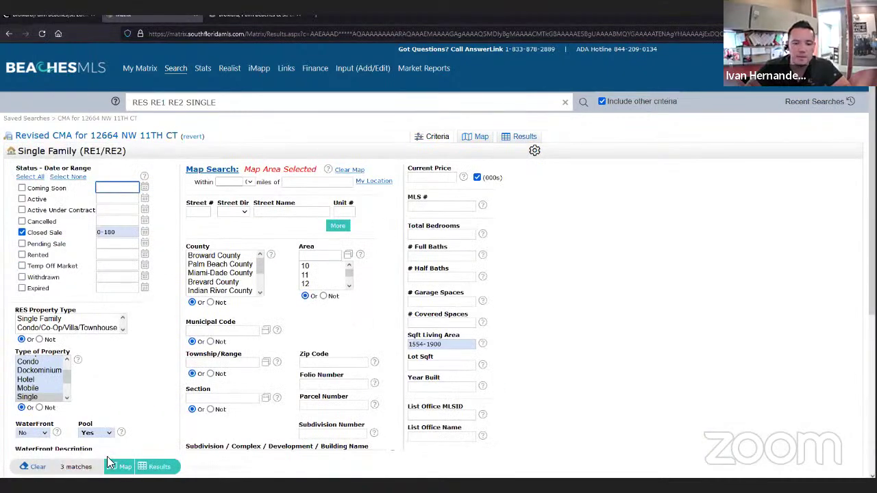
{"action": "left_click", "coordinate": [96, 438]}
{"action": "left_click", "coordinate": [89, 468]}
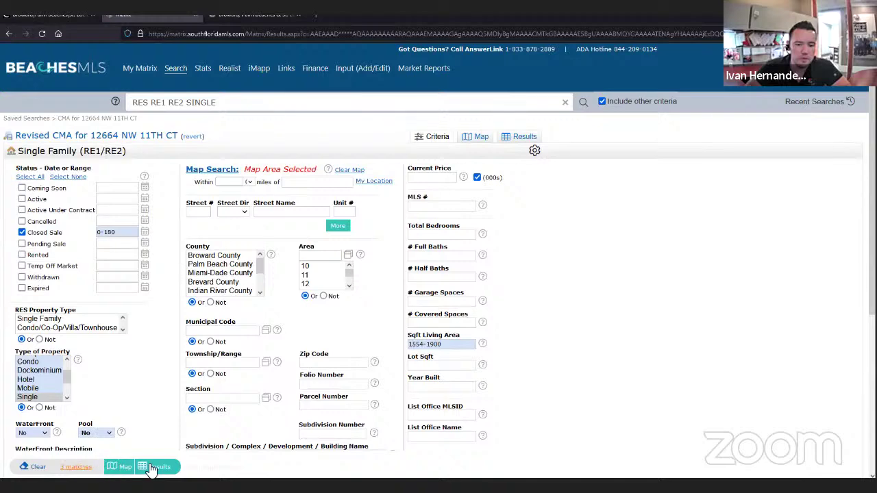
{"action": "left_click", "coordinate": [157, 467]}
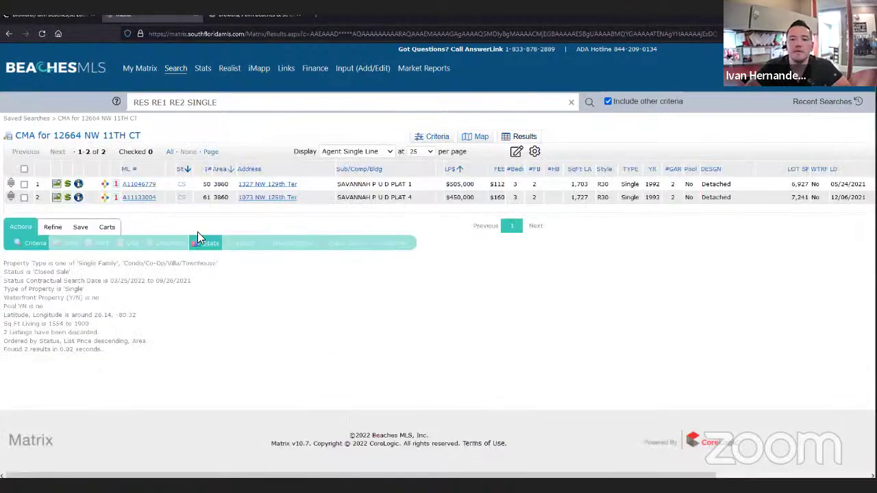
- Check the average sold price in Stats > Tabular, then go back to the results grid
{"action": "mouse_move", "coordinate": [213, 245]}
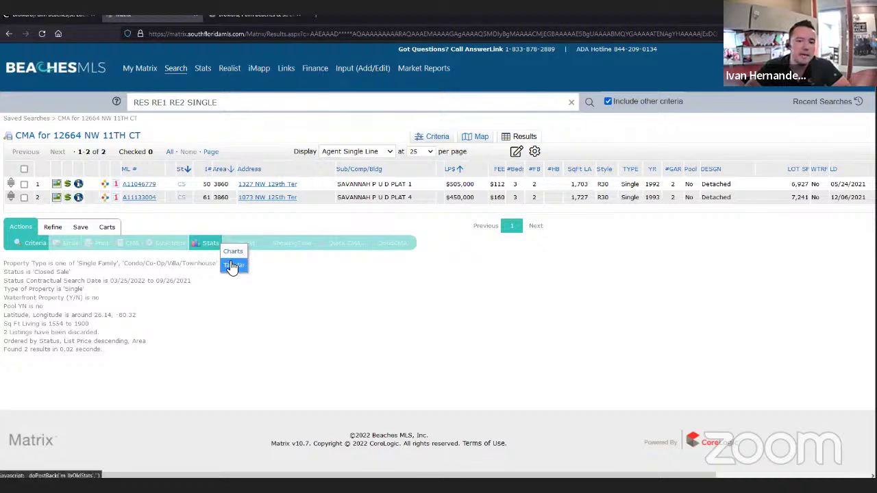
{"action": "left_click", "coordinate": [233, 266]}
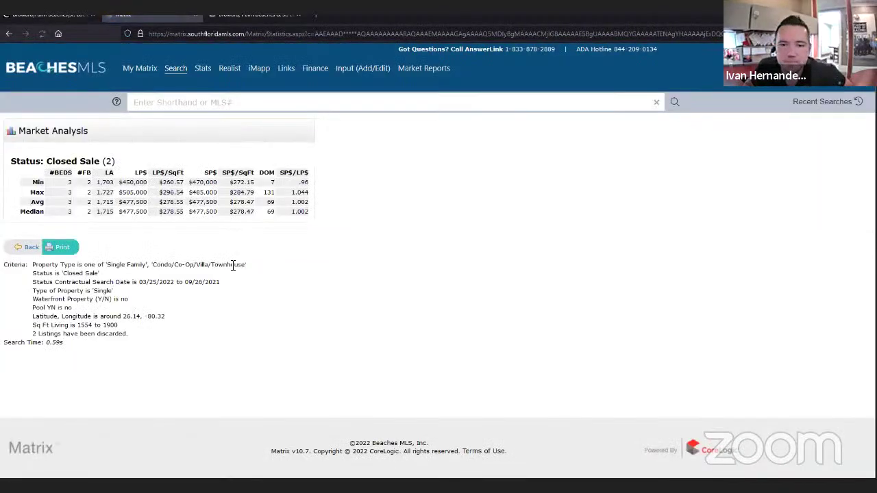
{"action": "double_click", "coordinate": [203, 202]}
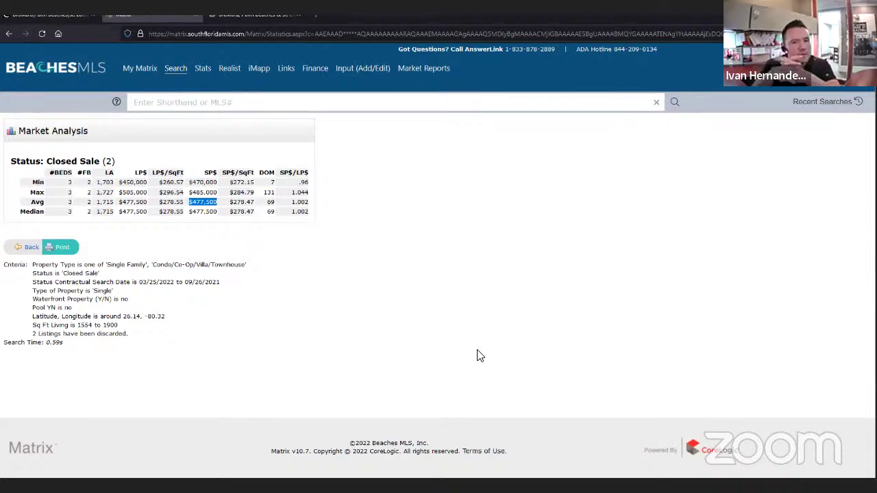
{"action": "left_click", "coordinate": [25, 248]}
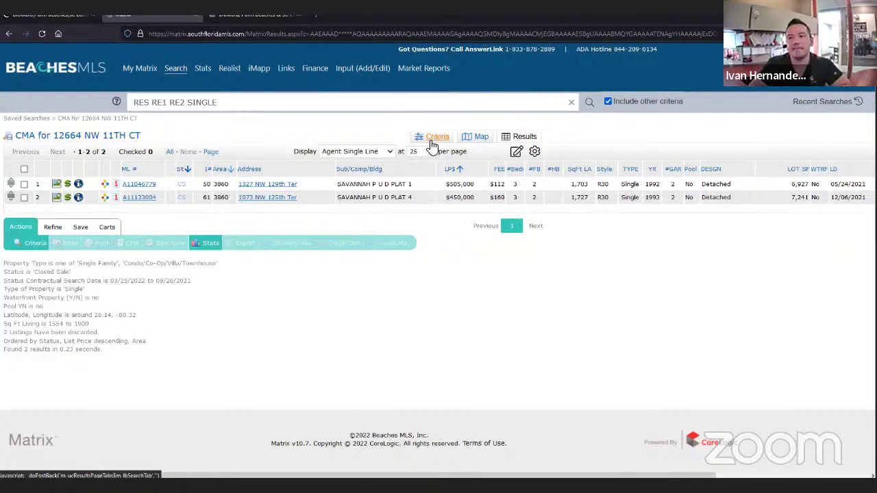
{"action": "left_click", "coordinate": [431, 140]}
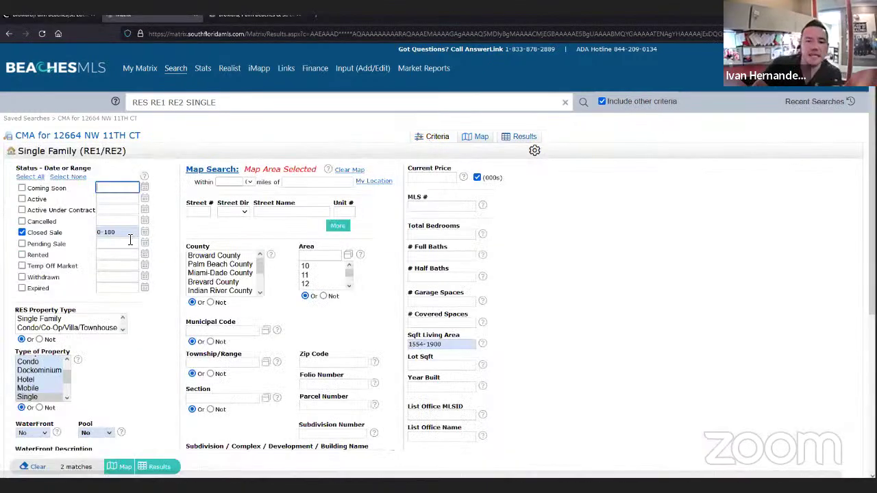
{"action": "left_click", "coordinate": [106, 234]}
{"action": "double_click", "coordinate": [107, 233]}
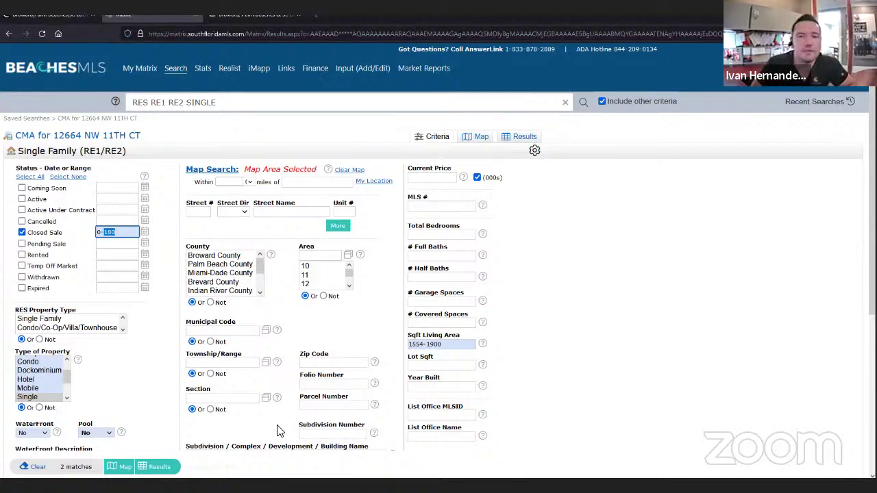
{"action": "type", "text": "90"}
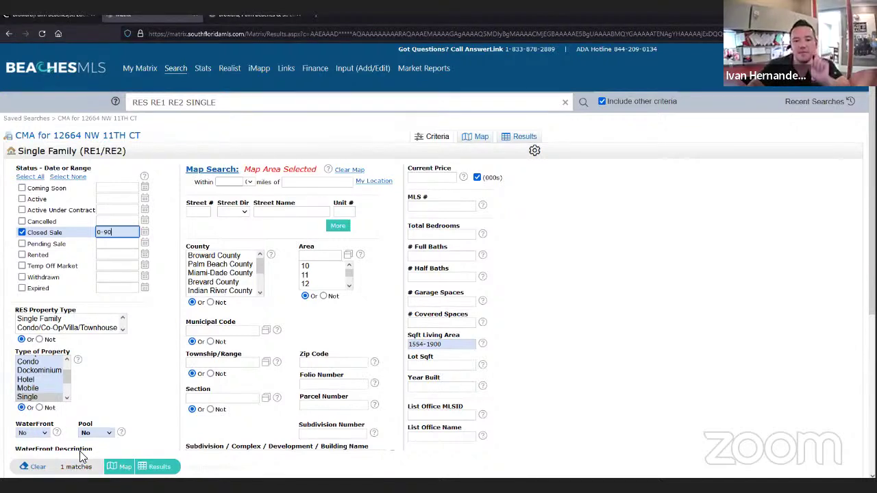
{"action": "left_click", "coordinate": [95, 433]}
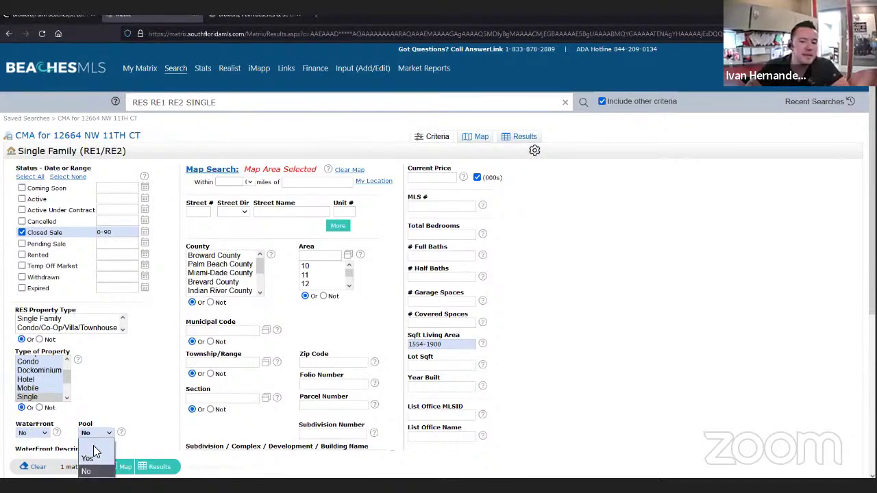
{"action": "left_click", "coordinate": [89, 471]}
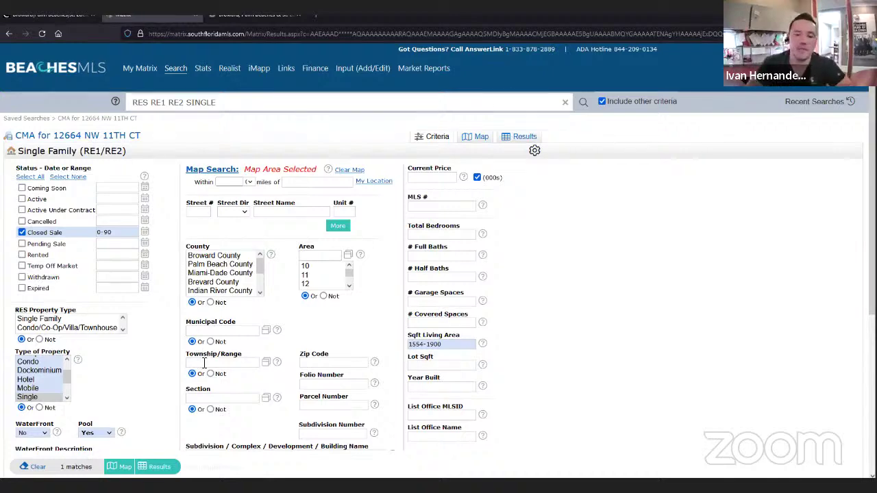
{"action": "scroll", "coordinate": [144, 390], "scroll_direction": "down", "scroll_amount": 3}
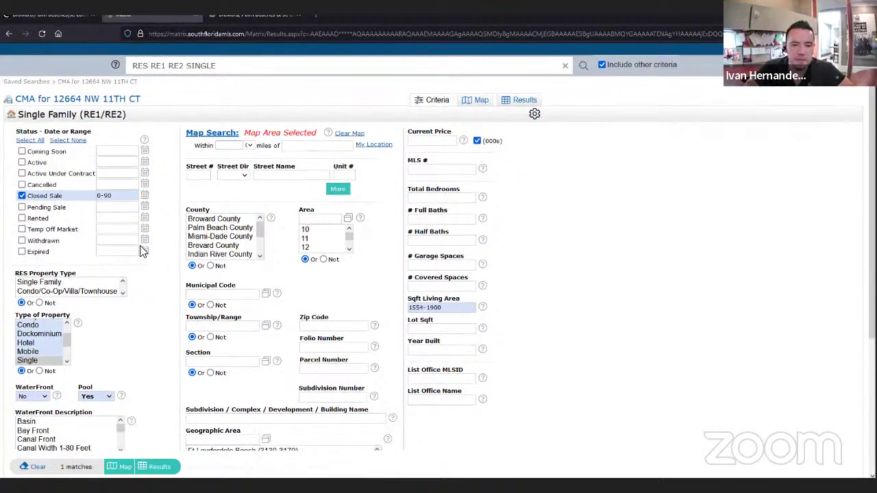
{"action": "left_click", "coordinate": [122, 117]}
{"action": "key", "text": "BackSpace"}
{"action": "key", "text": "BackSpace"}
{"action": "type", "text": "180"}
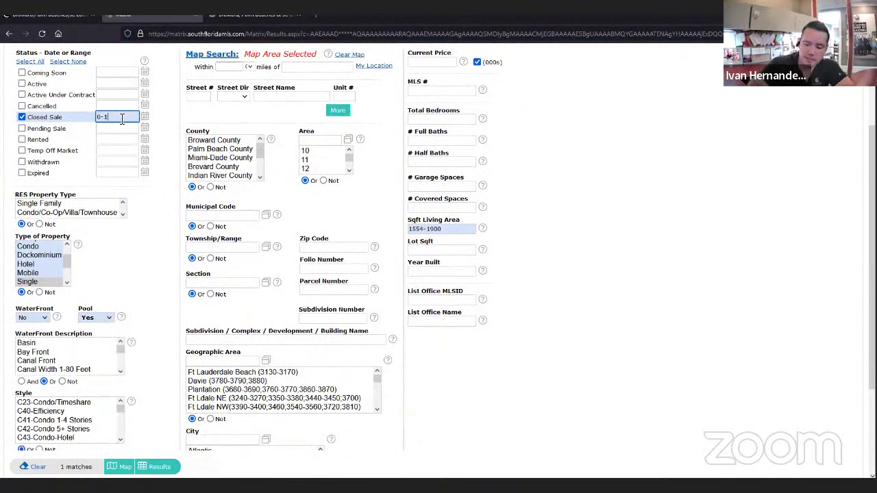
{"action": "left_click", "coordinate": [97, 317]}
{"action": "left_click", "coordinate": [89, 355]}
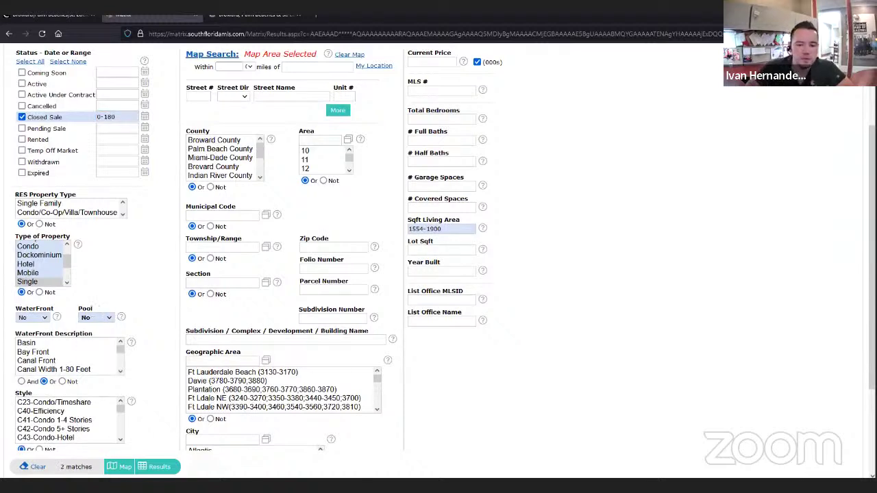
{"action": "left_click", "coordinate": [156, 466]}
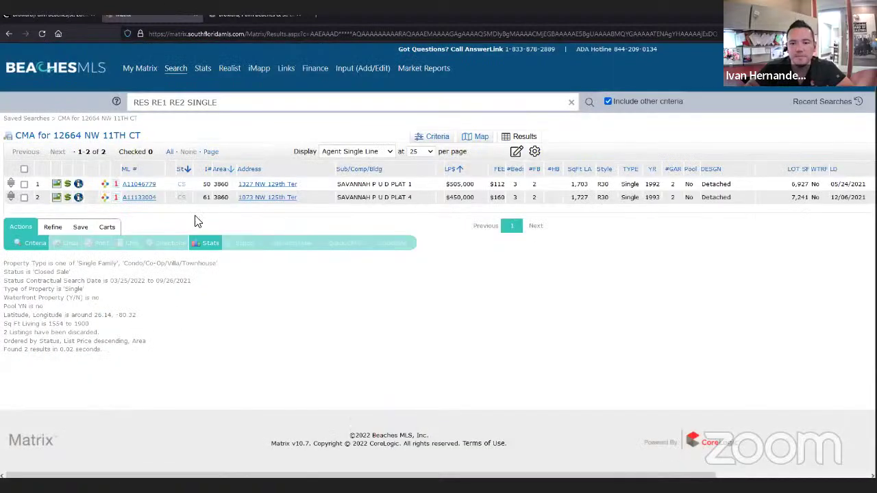
- Un-discard the previously discarded listings and open the first listing's full details
{"action": "left_click", "coordinate": [50, 226]}
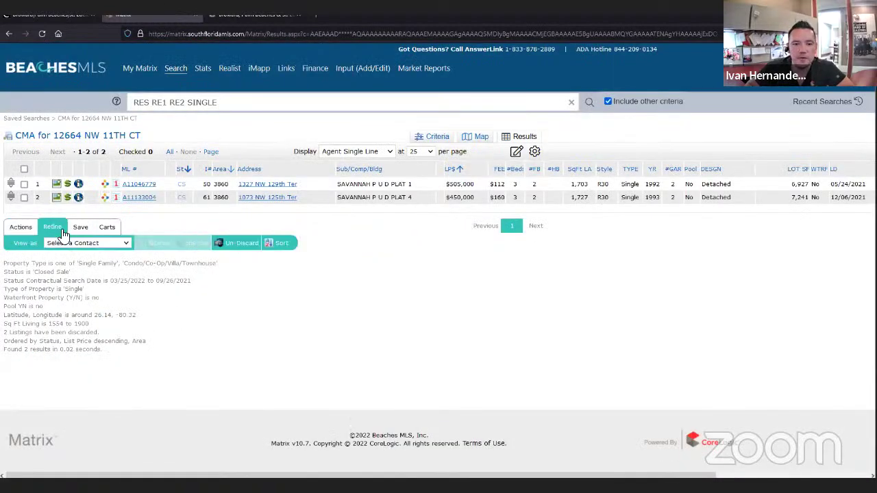
{"action": "left_click", "coordinate": [236, 245]}
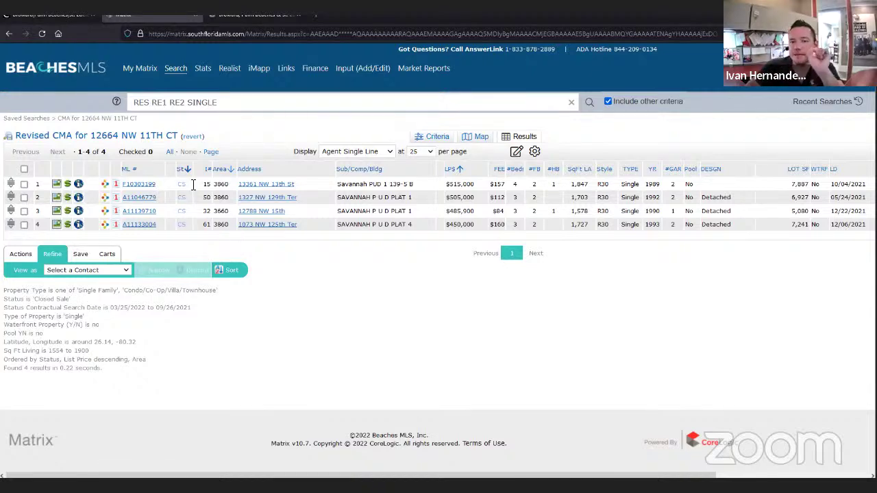
{"action": "left_click", "coordinate": [130, 185]}
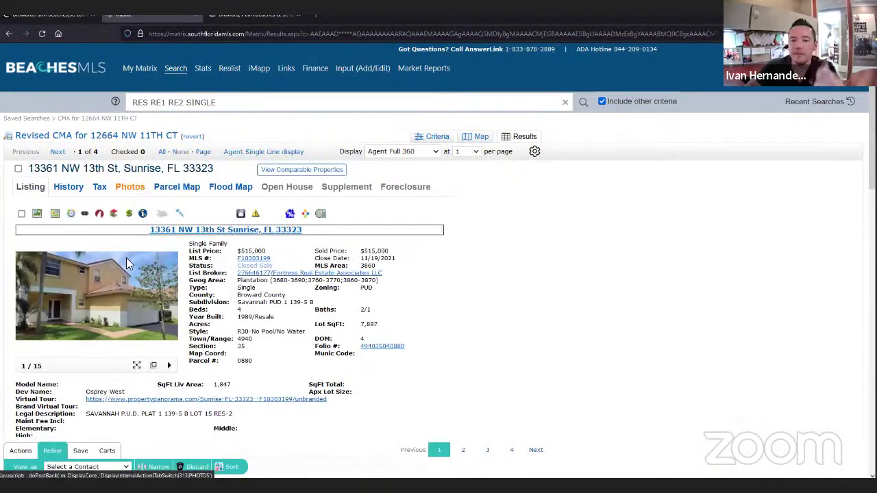
{"action": "left_click", "coordinate": [18, 169]}
{"action": "left_click", "coordinate": [64, 156]}
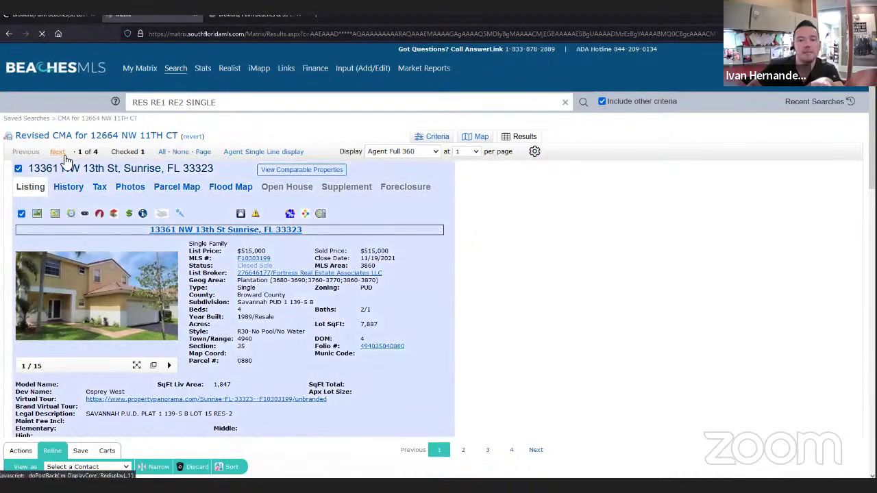
{"action": "left_click", "coordinate": [63, 156]}
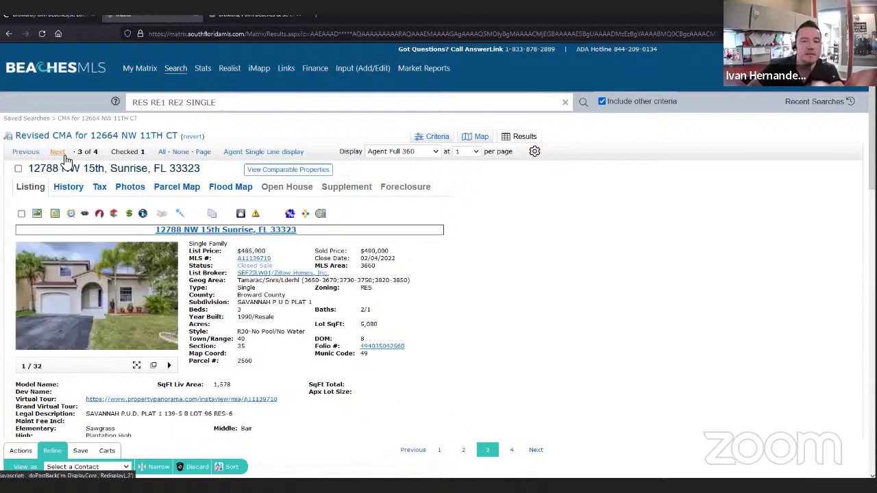
{"action": "left_click", "coordinate": [21, 214]}
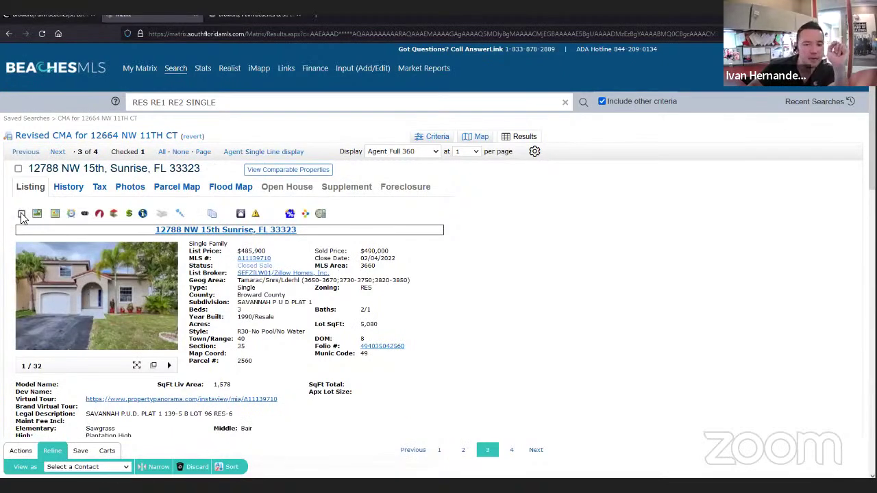
{"action": "left_click", "coordinate": [274, 152]}
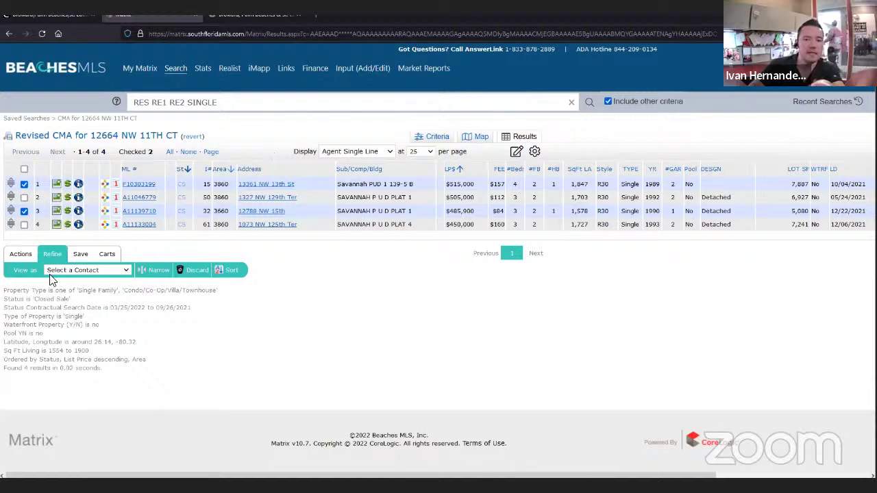
{"action": "left_click", "coordinate": [23, 255]}
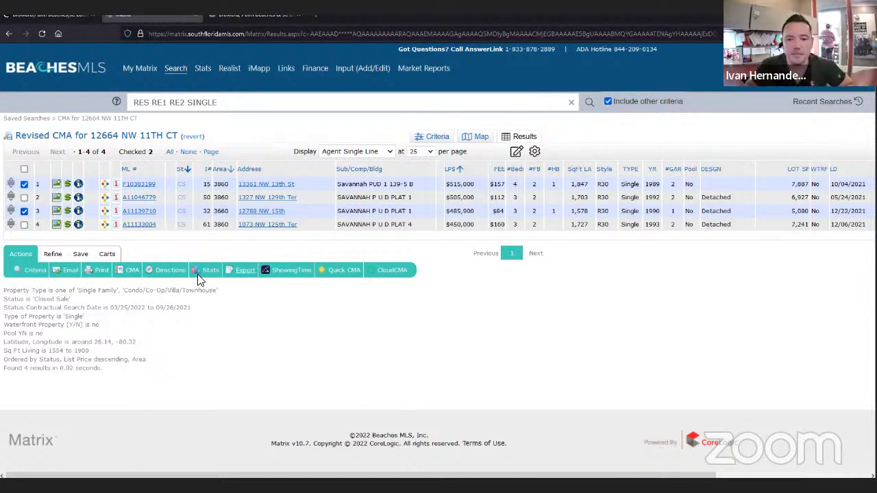
{"action": "mouse_move", "coordinate": [205, 279]}
{"action": "left_click", "coordinate": [233, 293]}
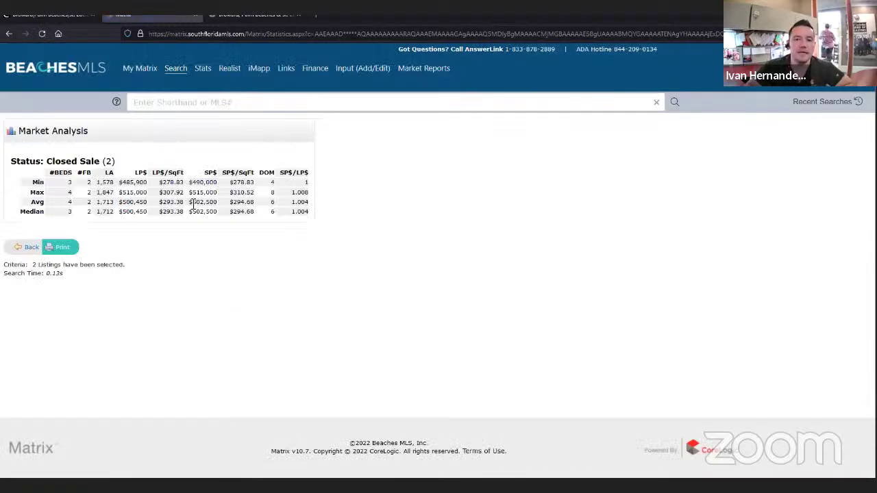
{"action": "left_click_drag", "start_coordinate": [192, 202], "coordinate": [219, 213]}
{"action": "left_click", "coordinate": [215, 206]}
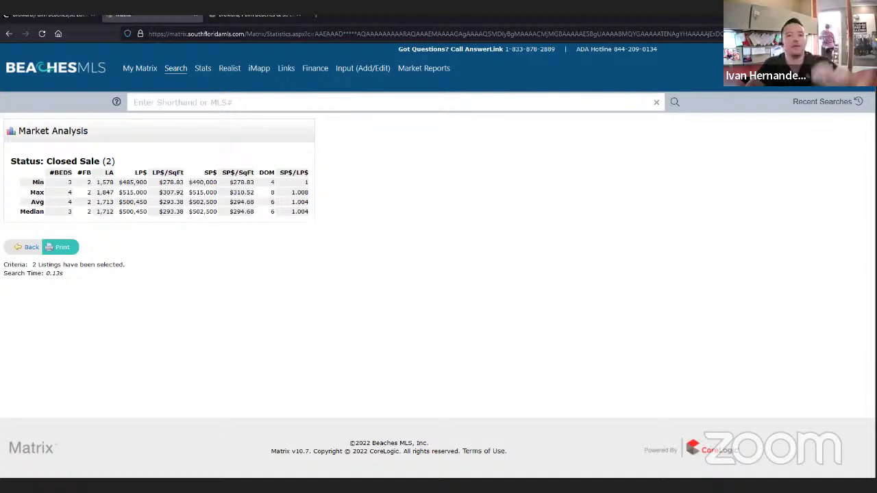
{"action": "left_click", "coordinate": [29, 249]}
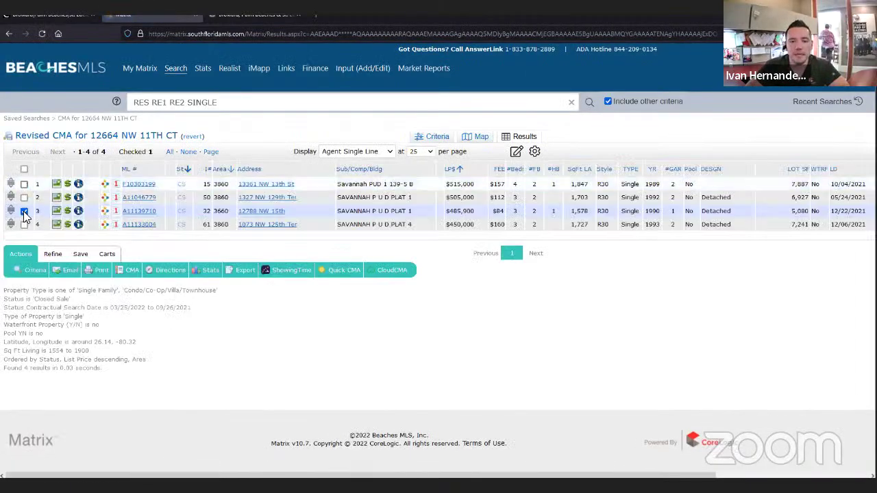
{"action": "left_click", "coordinate": [24, 197]}
{"action": "left_click", "coordinate": [24, 224]}
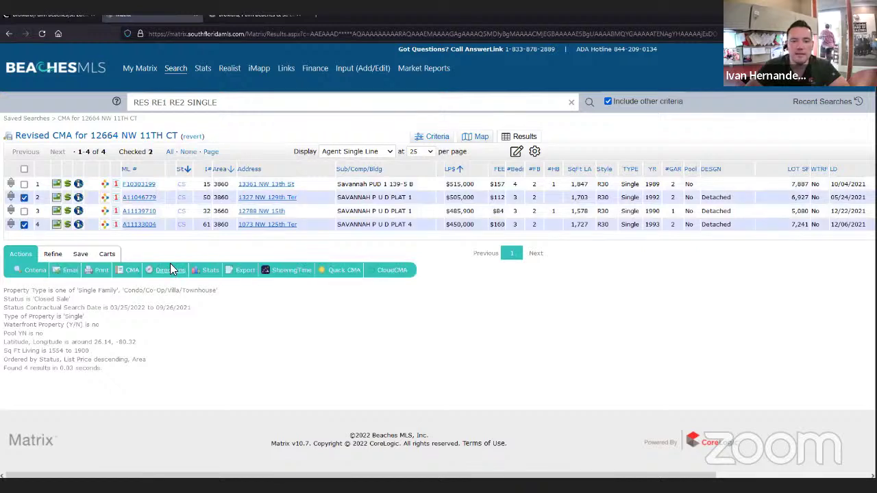
{"action": "mouse_move", "coordinate": [209, 270]}
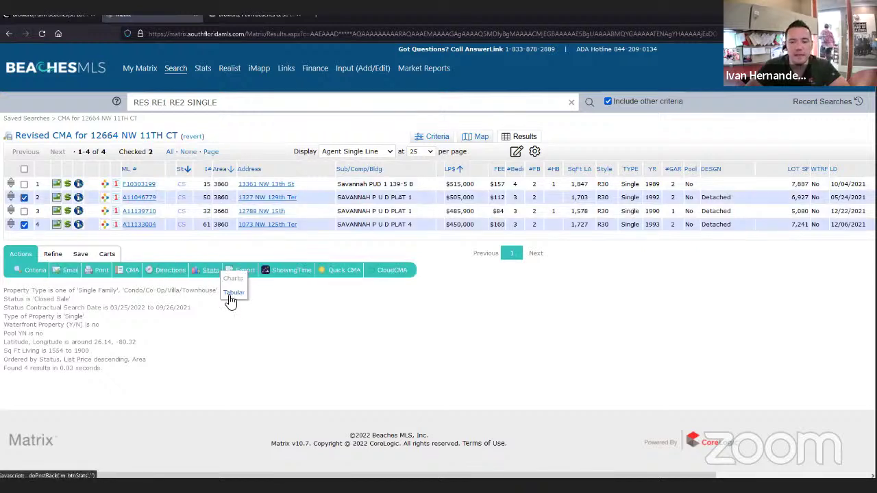
{"action": "left_click", "coordinate": [235, 295]}
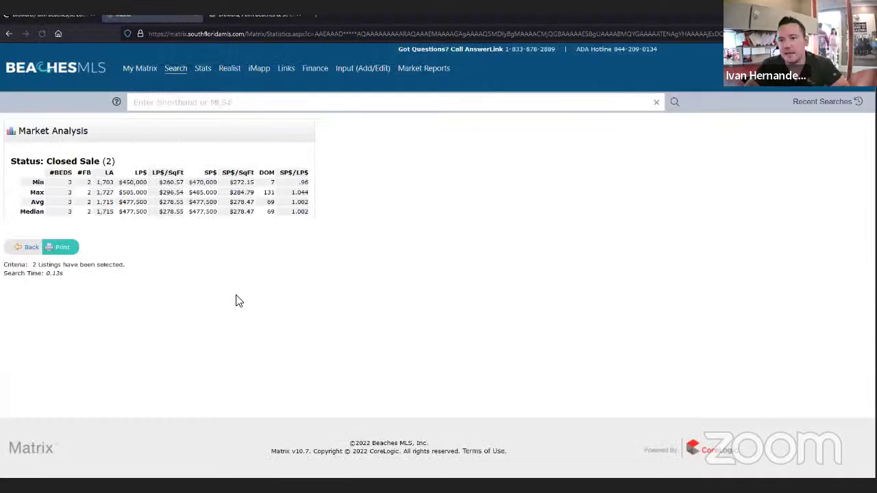
{"action": "left_click_drag", "start_coordinate": [193, 205], "coordinate": [218, 202]}
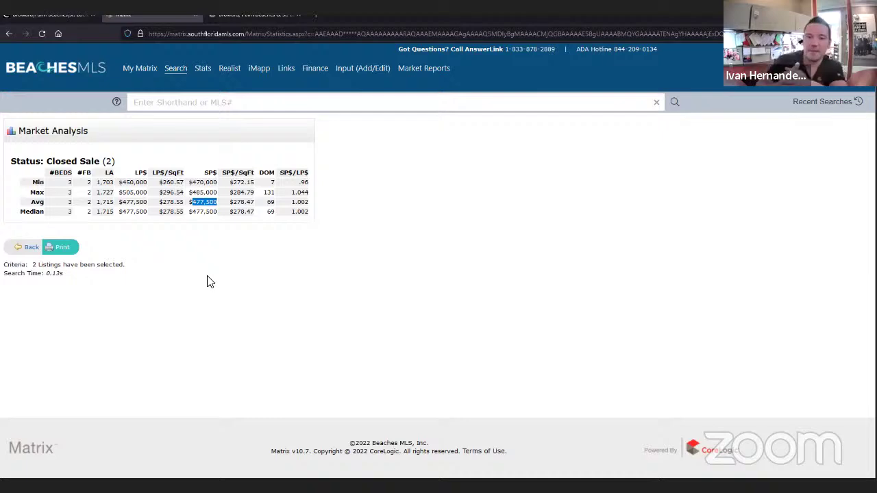
- Go back to the Revised CMA results and check all four comparables via the header checkbox
{"action": "left_click", "coordinate": [38, 241]}
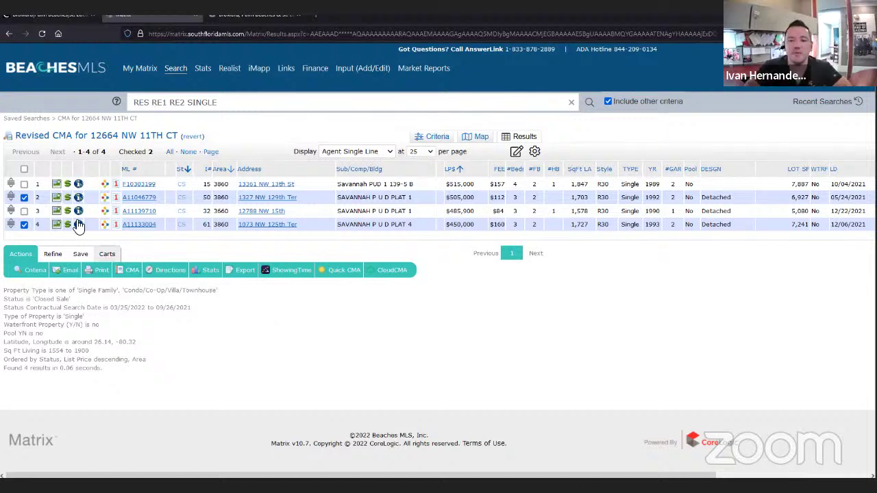
{"action": "left_click", "coordinate": [24, 197]}
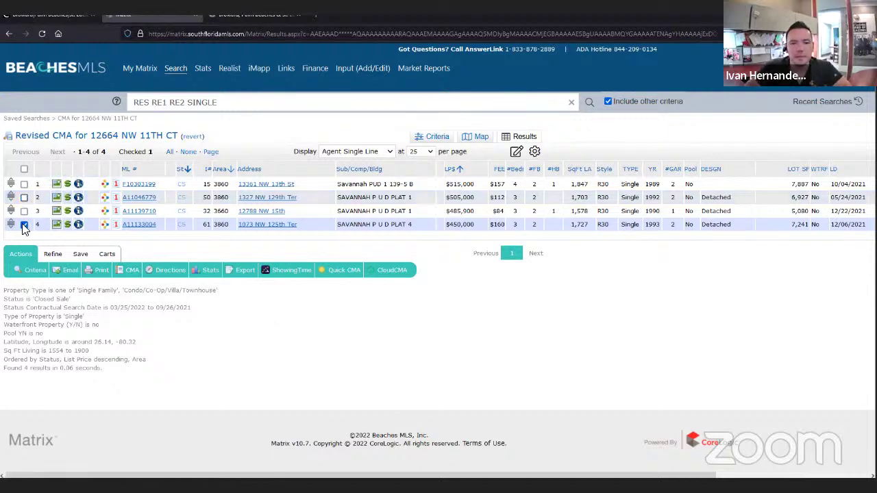
{"action": "left_click", "coordinate": [24, 169]}
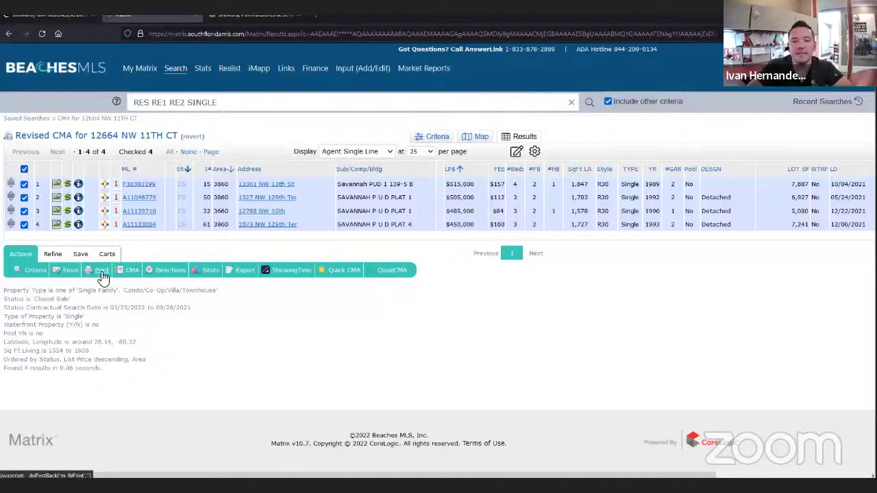
- Print the four listings as a CMA 1-Line Report PDF
{"action": "left_click", "coordinate": [101, 272]}
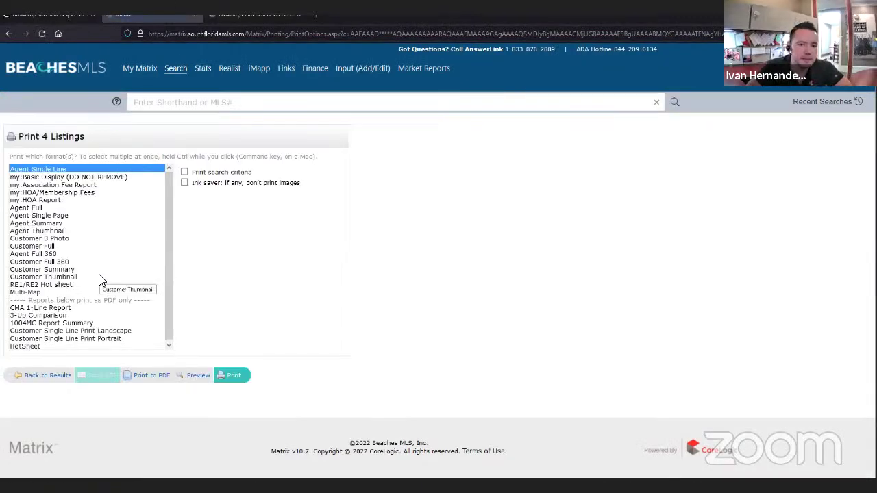
{"action": "left_click", "coordinate": [29, 309]}
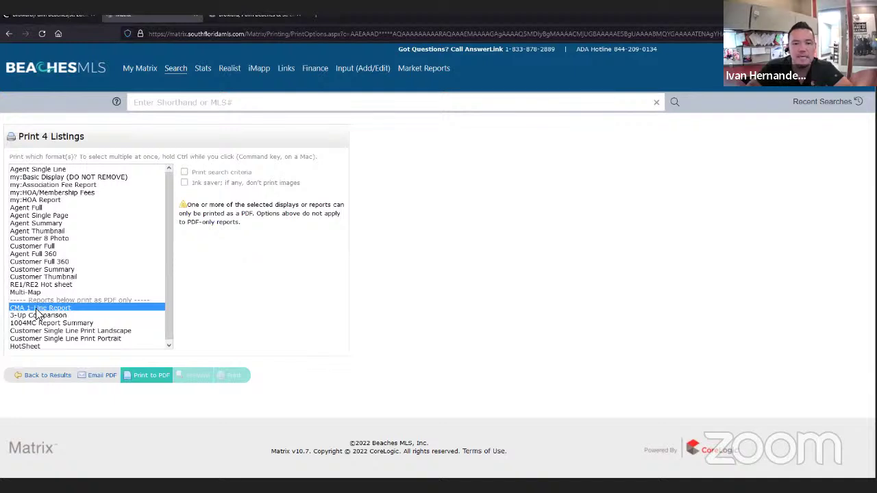
{"action": "left_click", "coordinate": [141, 371]}
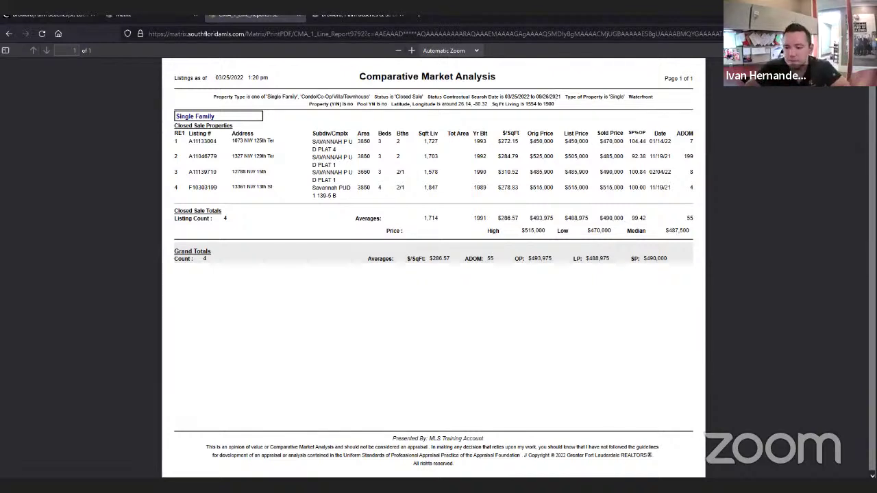
- Add 'precio promedio por pie cuadrado - $287' on a new line below the lot size in the notes
{"action": "mouse_move", "coordinate": [534, 476]}
{"action": "left_click", "coordinate": [528, 430]}
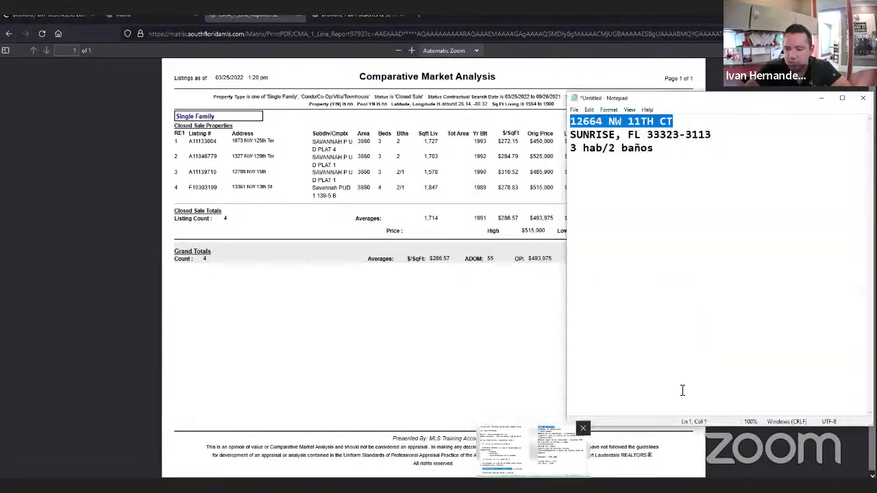
{"action": "left_click", "coordinate": [699, 350]}
{"action": "key", "text": "Return"}
{"action": "key", "text": "Return"}
{"action": "type", "text": "prec"}
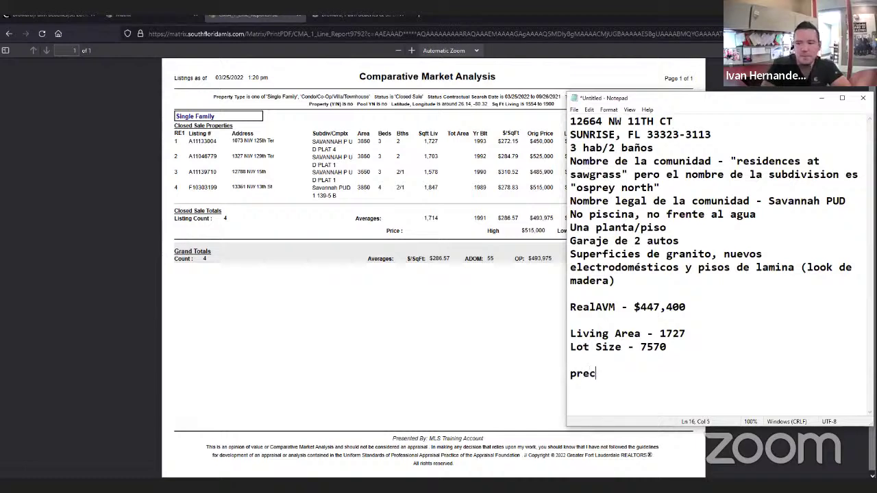
{"action": "type", "text": "io promedio"}
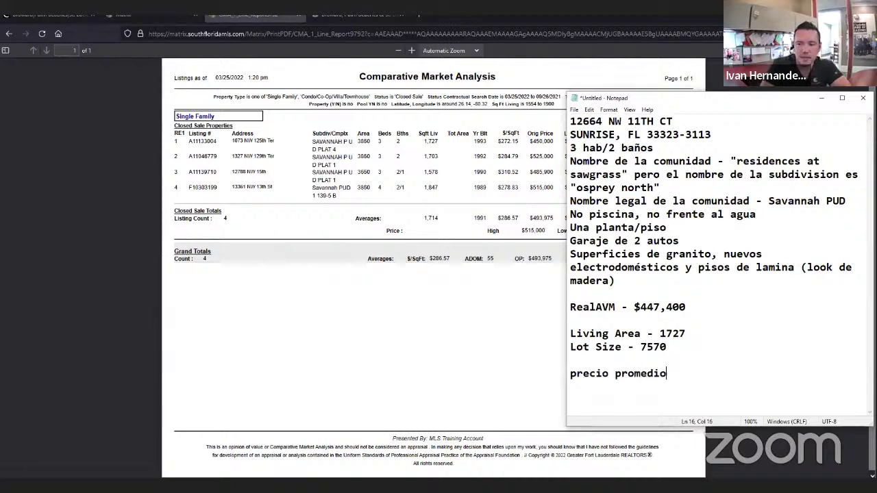
{"action": "type", "text": " por pie cuad"}
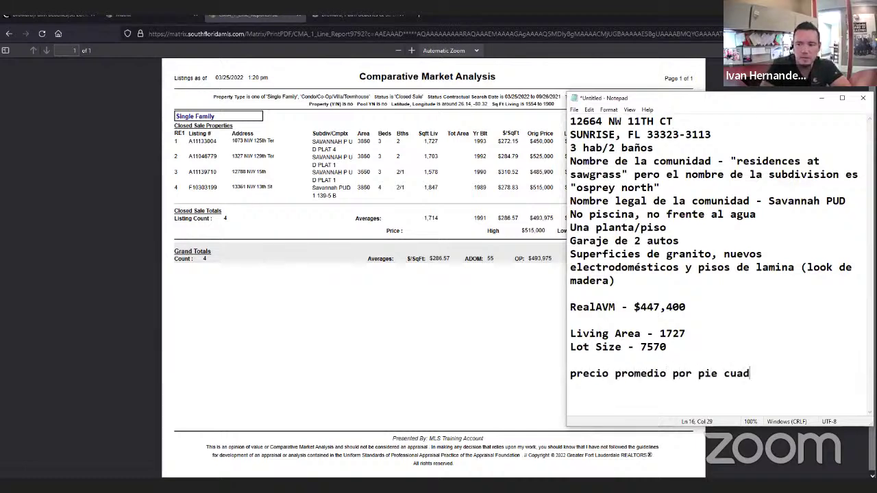
{"action": "type", "text": "rado - $"}
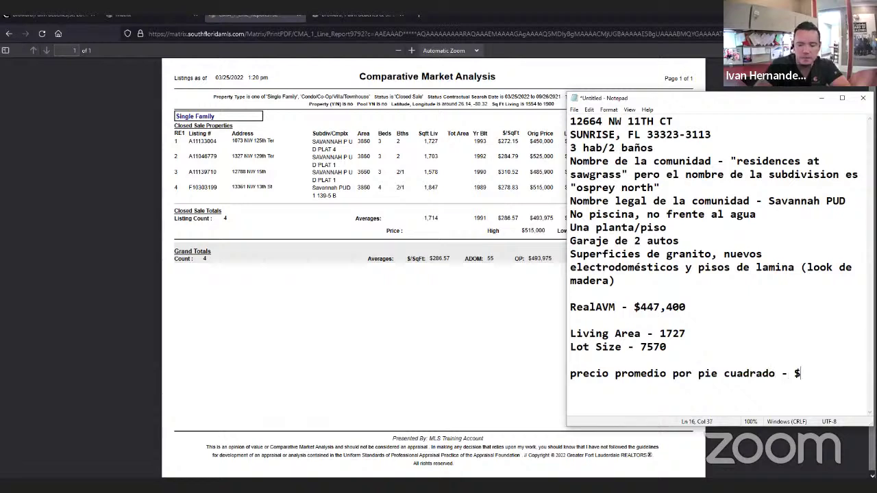
{"action": "type", "text": "287"}
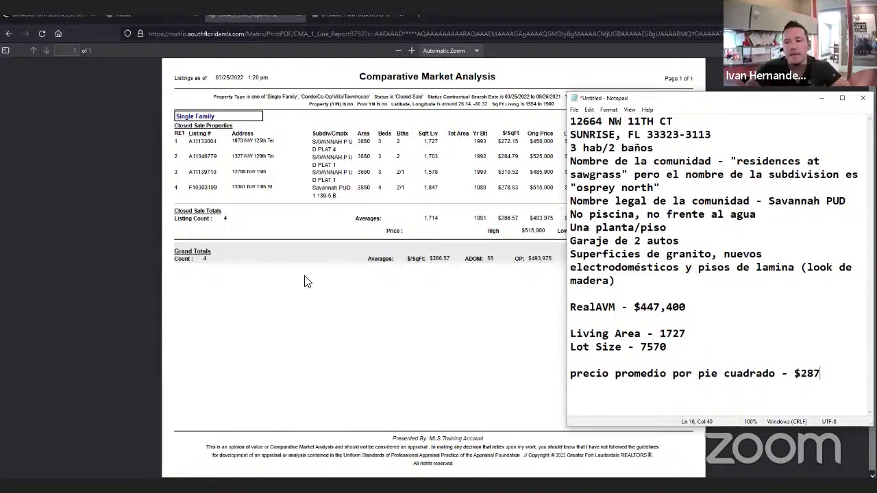
- Leave the PDF report and go back to the Matrix search results
{"action": "left_click", "coordinate": [283, 221]}
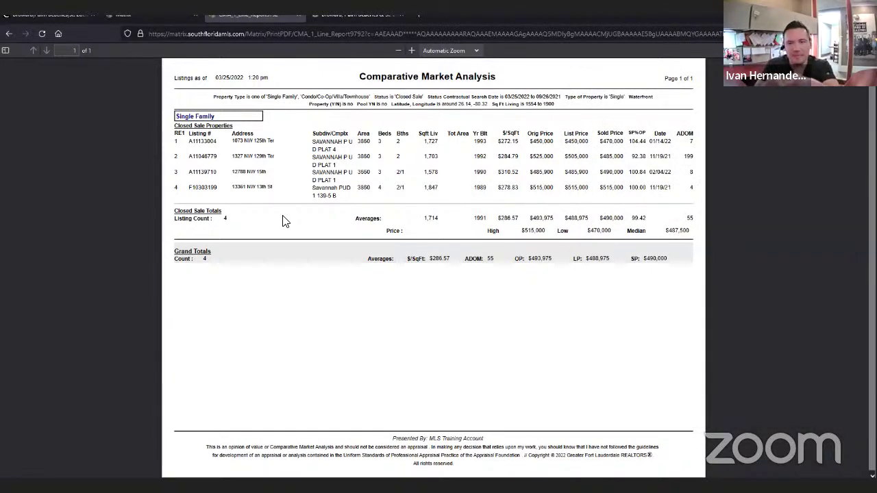
{"action": "left_click", "coordinate": [145, 15]}
{"action": "left_click", "coordinate": [58, 378]}
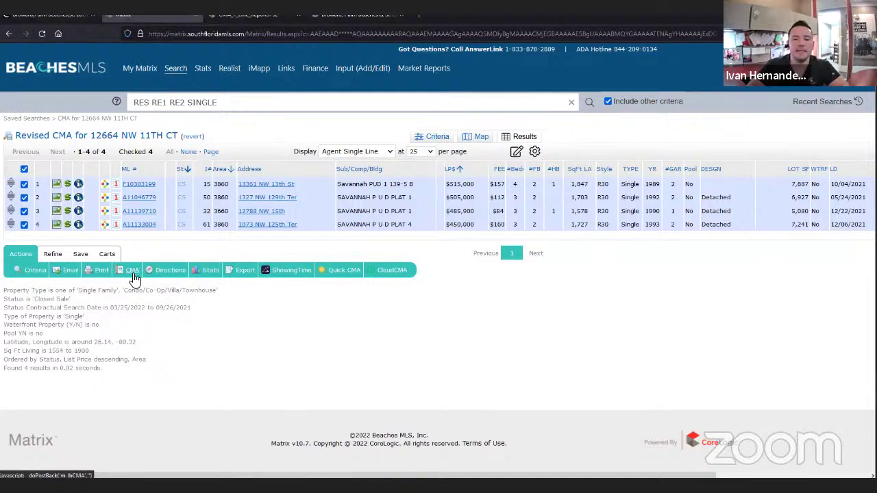
- Launch the CMA Wizard from the four checked listings
{"action": "left_click", "coordinate": [132, 273]}
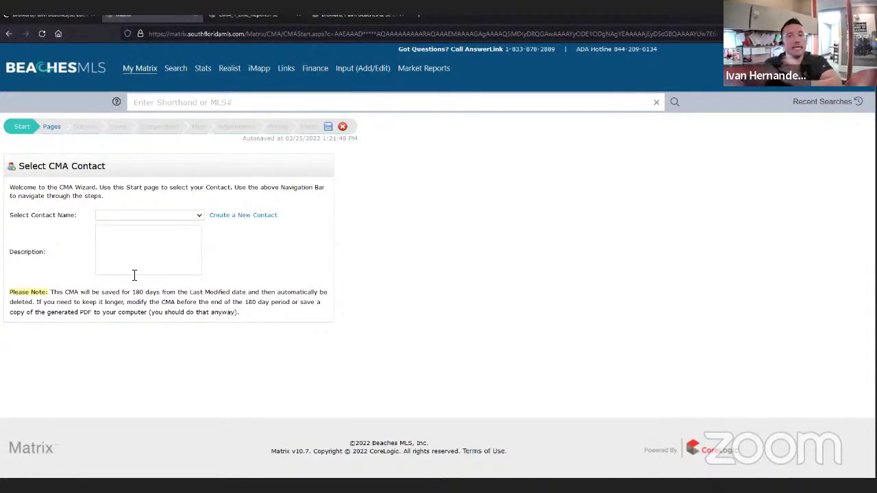
- Glance at the course outline in Notepad, then return to the CMA contact form
{"action": "key", "text": "alt+Tab"}
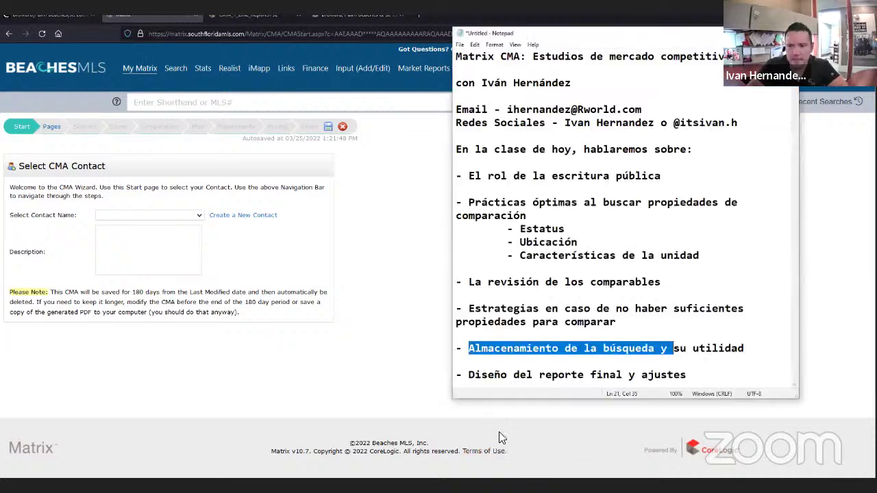
{"action": "left_click", "coordinate": [529, 368]}
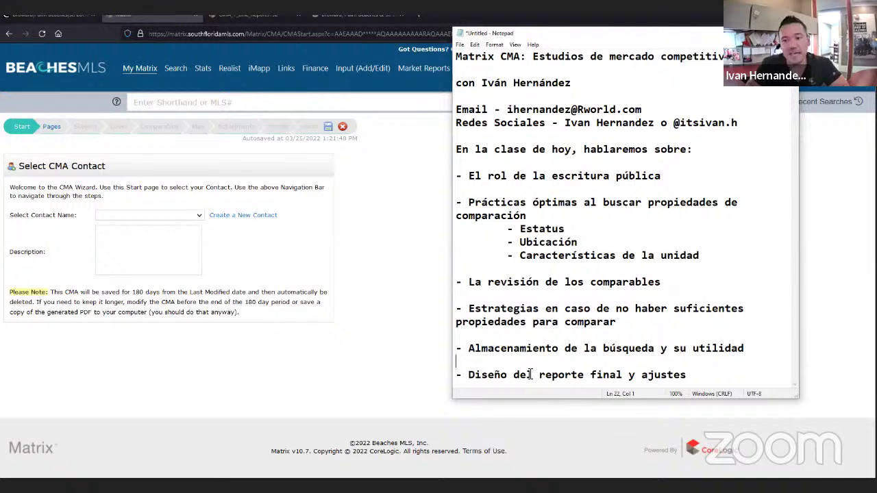
{"action": "left_click", "coordinate": [414, 222]}
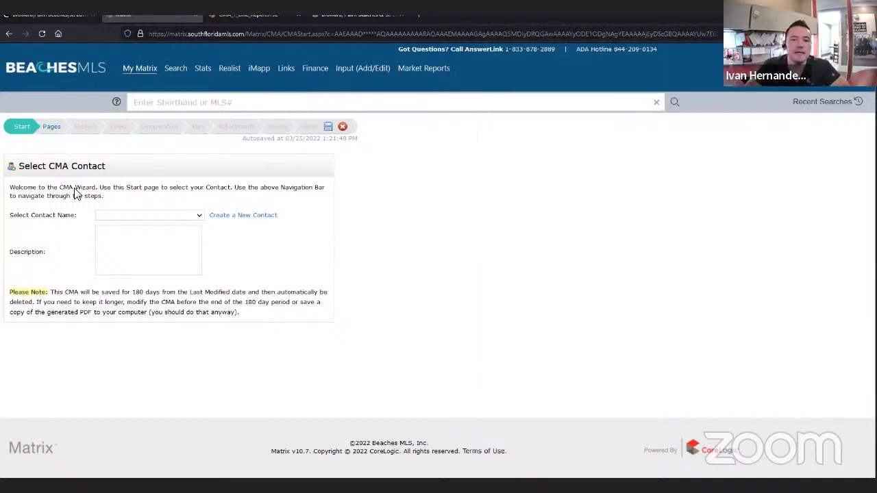
- Pick a saved client from the Select Contact Name dropdown
{"action": "left_click", "coordinate": [152, 220]}
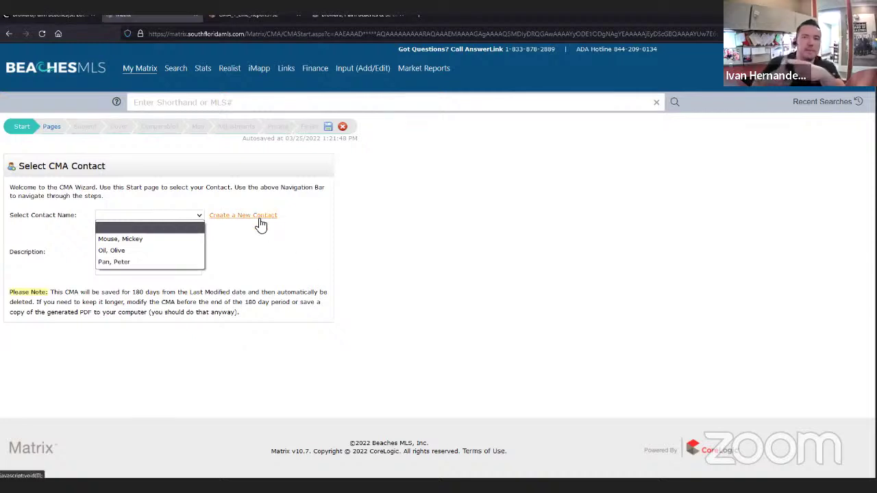
{"action": "left_click", "coordinate": [144, 261]}
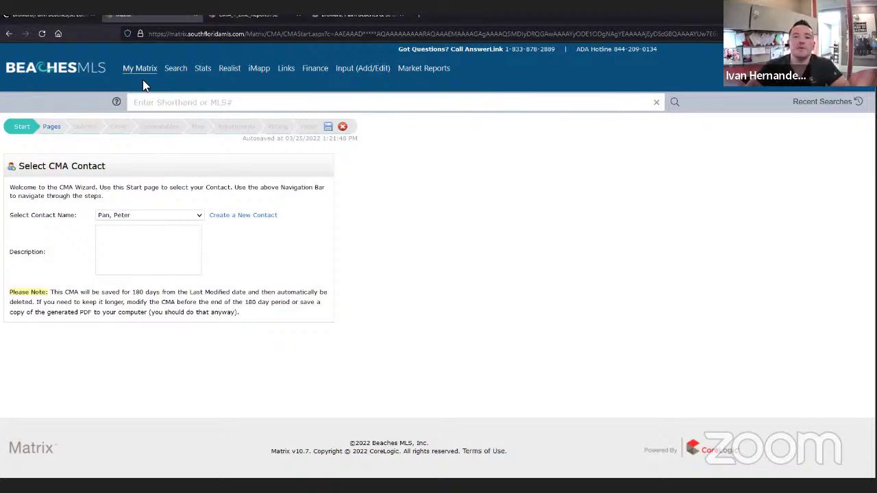
{"action": "mouse_move", "coordinate": [143, 70]}
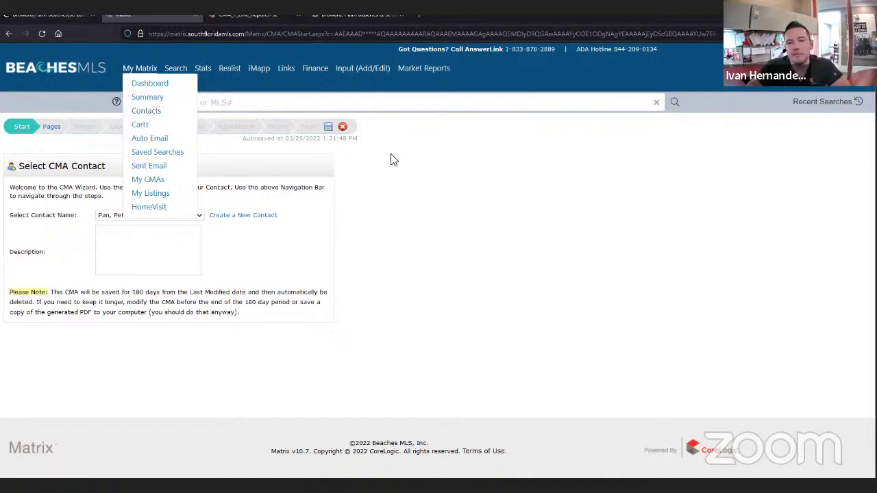
- On the Pages step, browse the Cover, Comparables and Static groups, leaving Cover expanded
{"action": "left_click", "coordinate": [51, 128]}
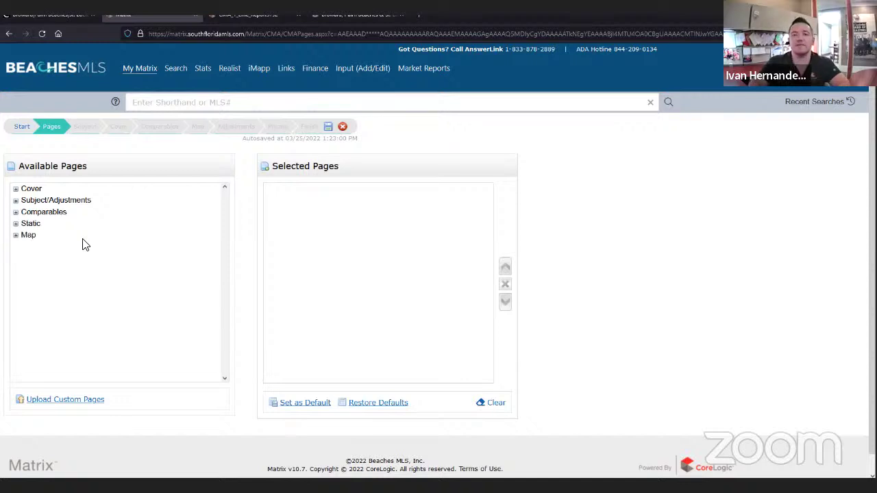
{"action": "left_click", "coordinate": [15, 190]}
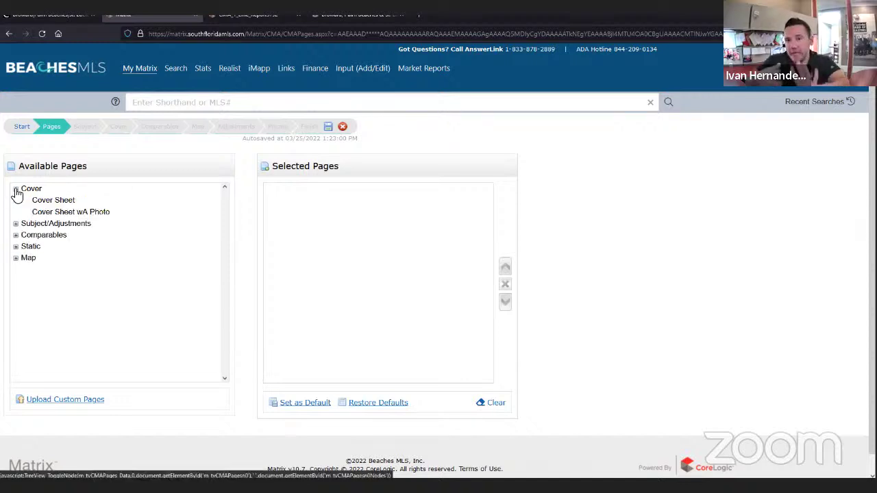
{"action": "left_click", "coordinate": [16, 189]}
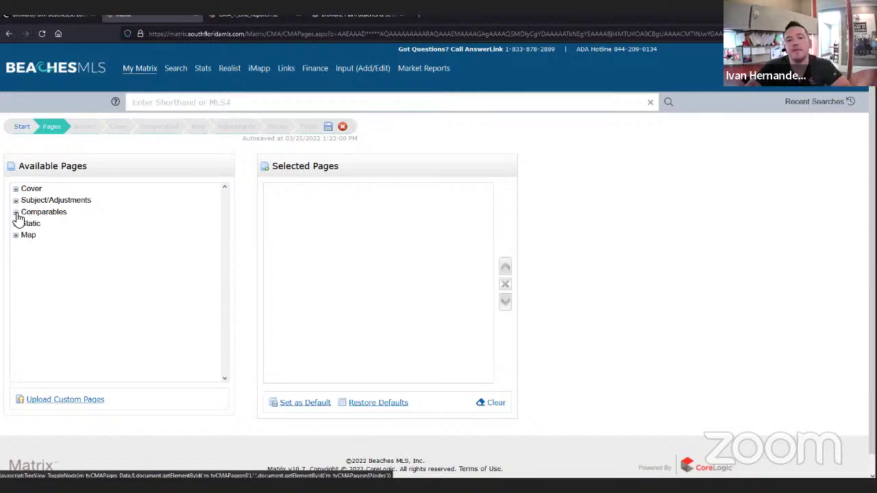
{"action": "left_click", "coordinate": [16, 213]}
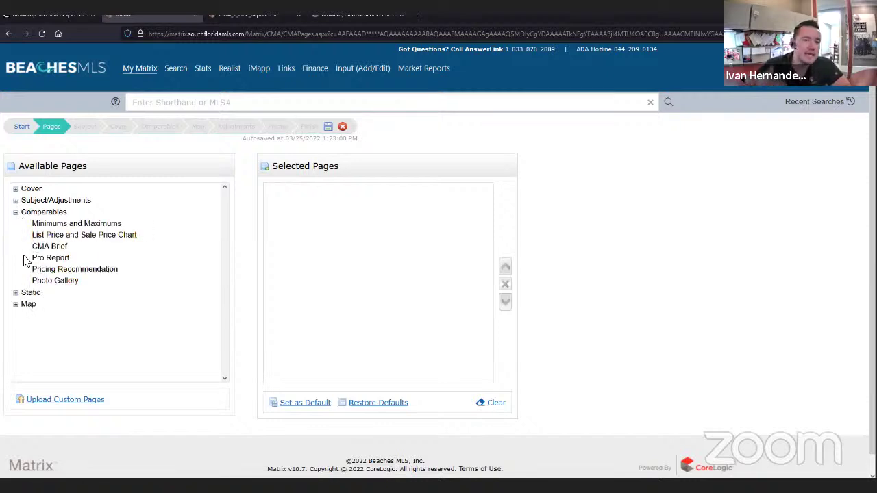
{"action": "left_click", "coordinate": [15, 293]}
{"action": "scroll", "coordinate": [105, 313], "scroll_direction": "down", "scroll_amount": 2}
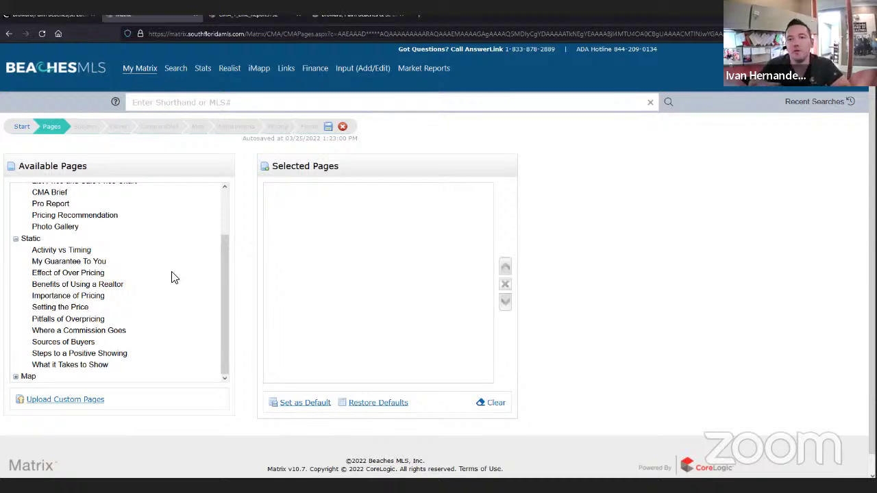
{"action": "left_click", "coordinate": [15, 238]}
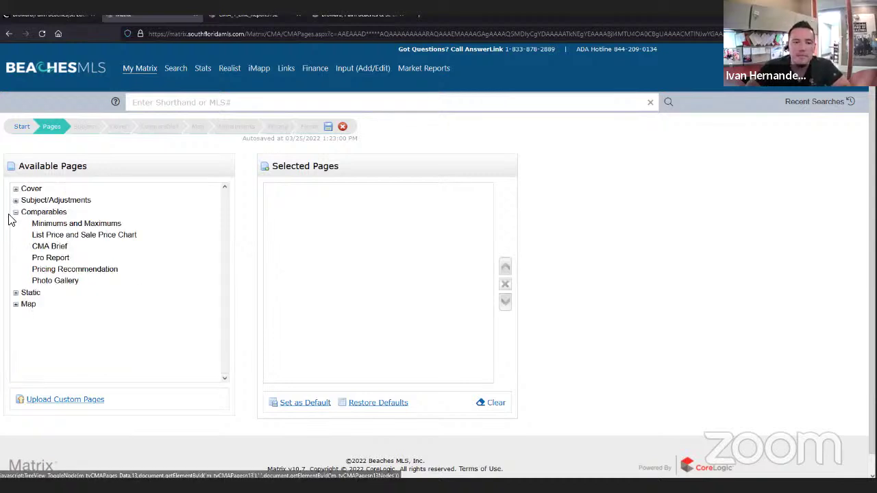
{"action": "left_click", "coordinate": [15, 213]}
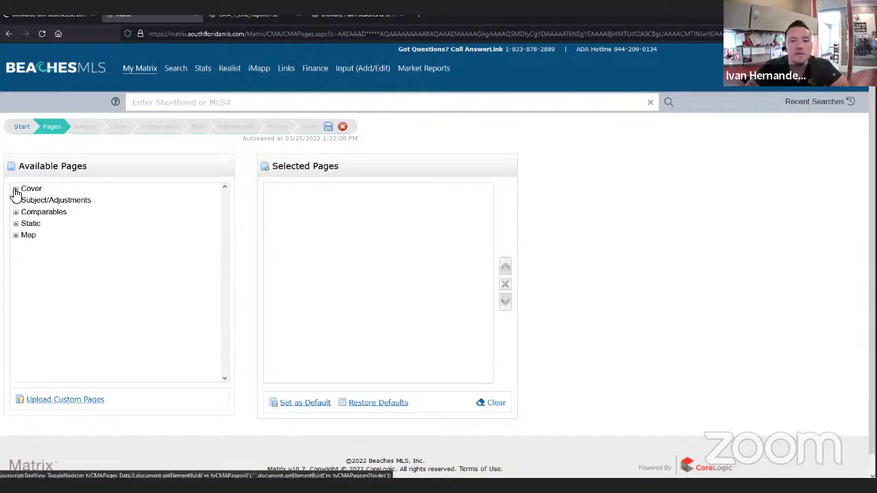
{"action": "left_click", "coordinate": [15, 189]}
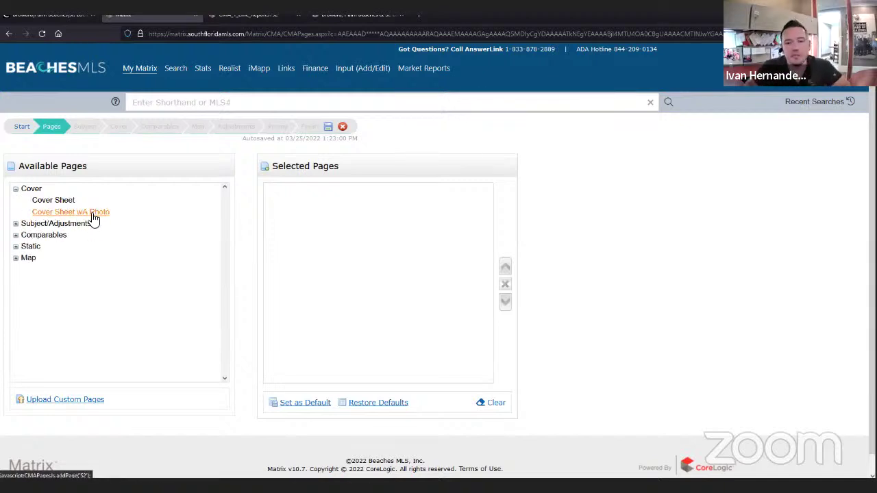
- Add Cover Sheet wA Photo, Summary List and Price Adjustments pages
{"action": "left_click", "coordinate": [95, 217]}
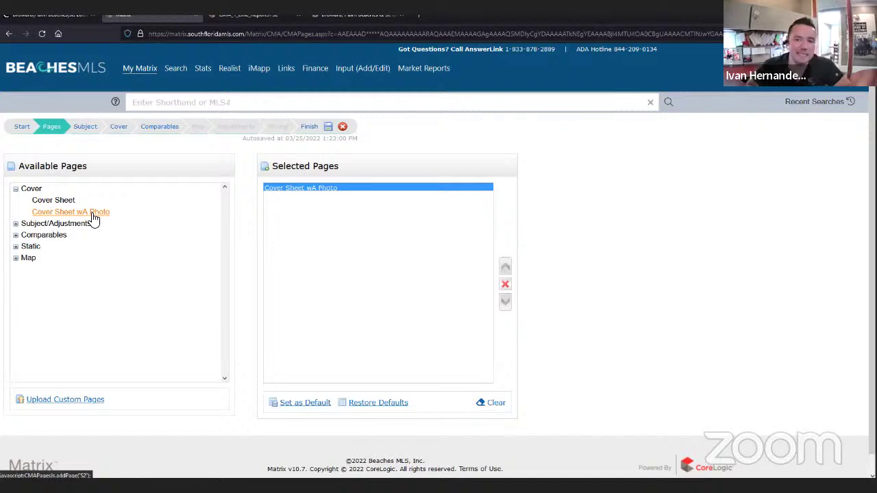
{"action": "left_click", "coordinate": [16, 224]}
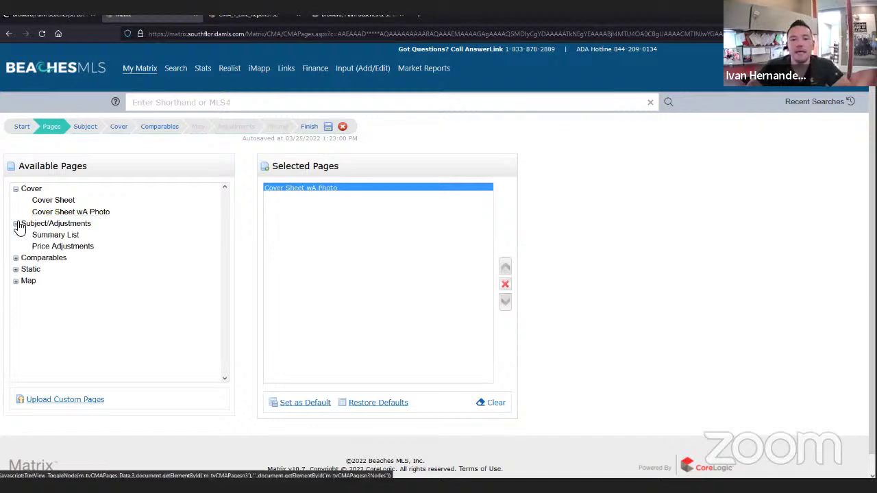
{"action": "left_click", "coordinate": [55, 235]}
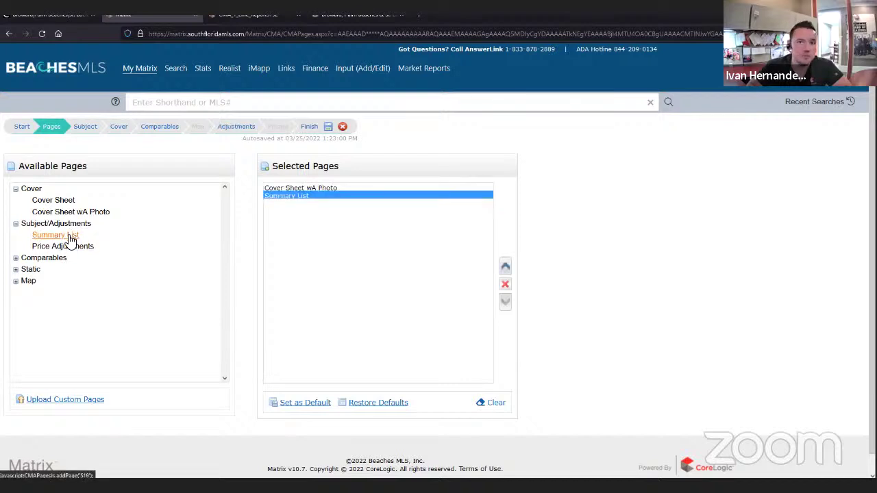
{"action": "left_click", "coordinate": [77, 246]}
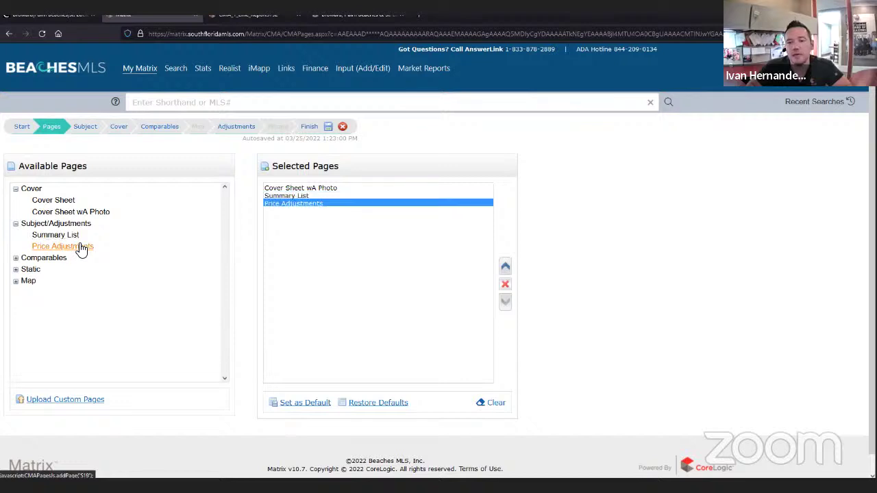
- Add Minimums and Maximums, List Price and Sale Price Chart, Pro Report and Pricing Recommendation pages
{"action": "left_click", "coordinate": [15, 259]}
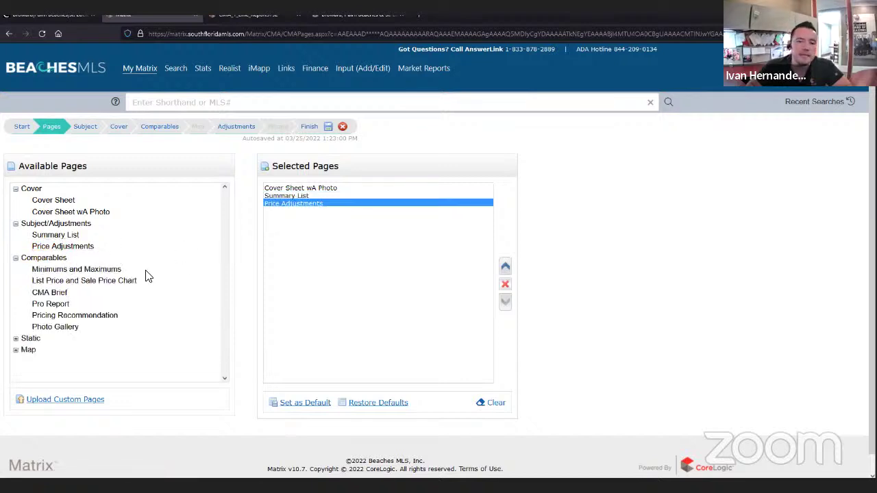
{"action": "left_click", "coordinate": [72, 271]}
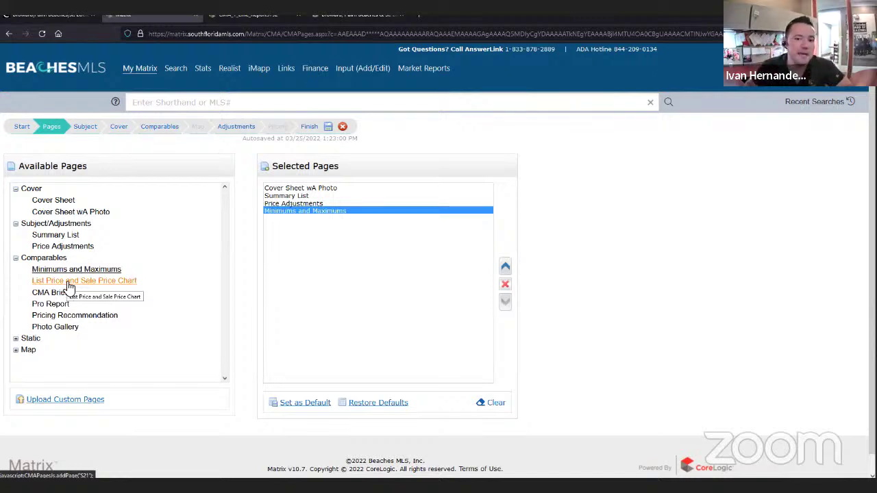
{"action": "left_click", "coordinate": [70, 286]}
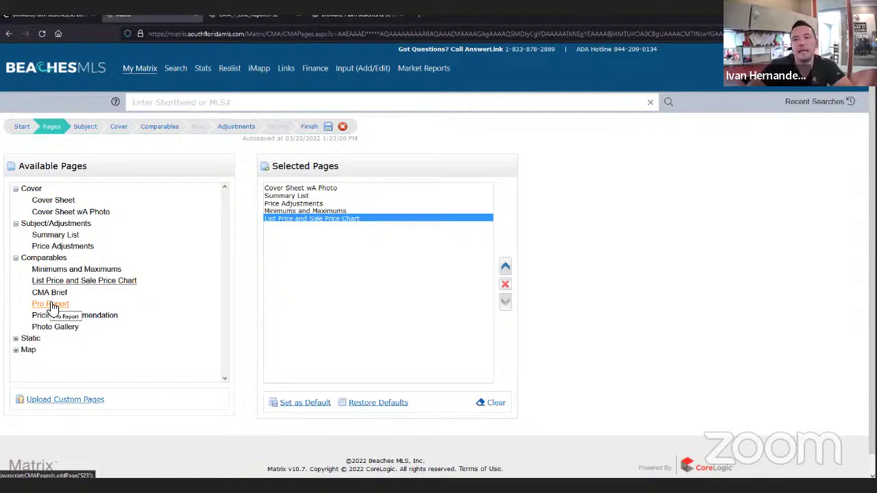
{"action": "left_click", "coordinate": [51, 303]}
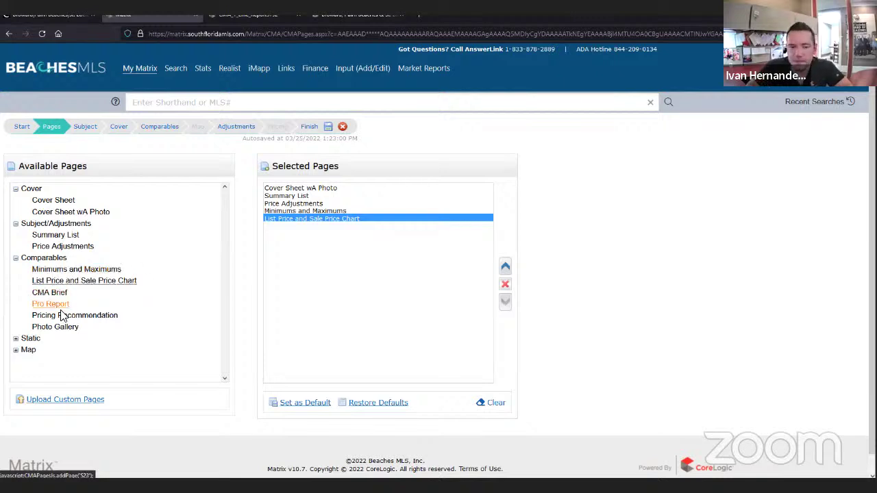
{"action": "left_click", "coordinate": [59, 304]}
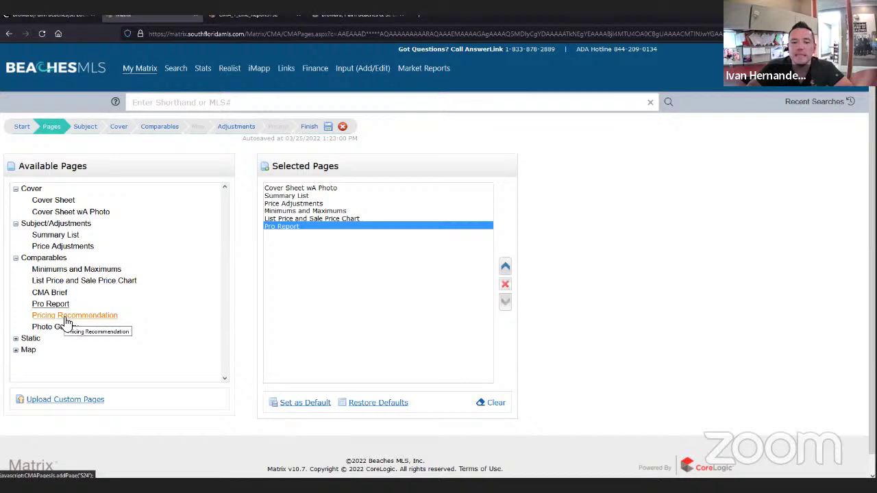
{"action": "left_click", "coordinate": [67, 317]}
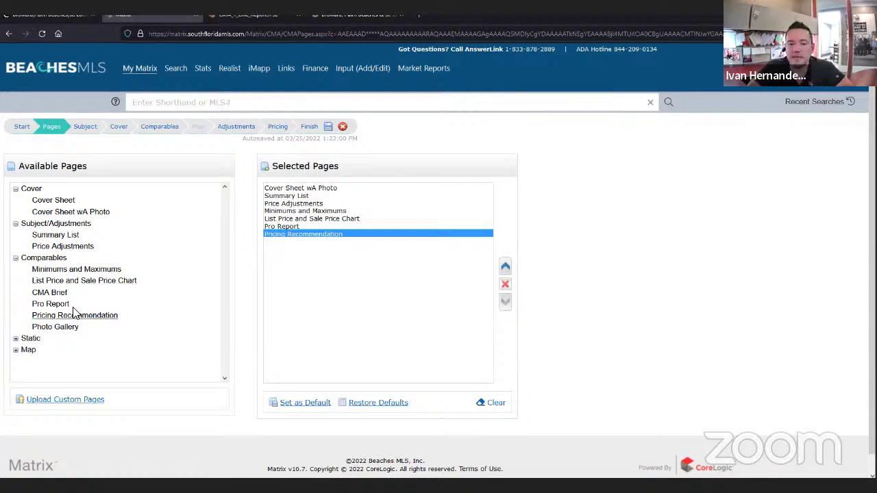
- Add the CMA Map page, then advance to the Subject Property step
{"action": "left_click", "coordinate": [16, 339]}
{"action": "scroll", "coordinate": [52, 360], "scroll_direction": "down", "scroll_amount": 3}
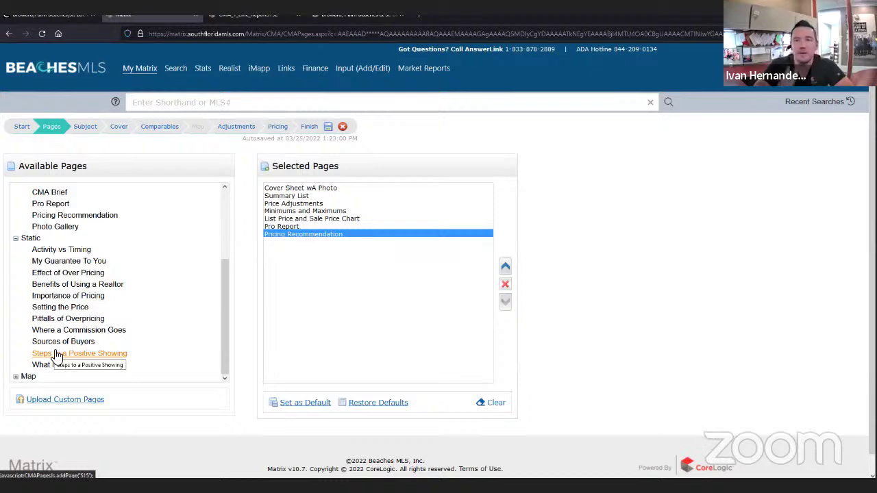
{"action": "left_click", "coordinate": [16, 238]}
{"action": "left_click", "coordinate": [15, 350]}
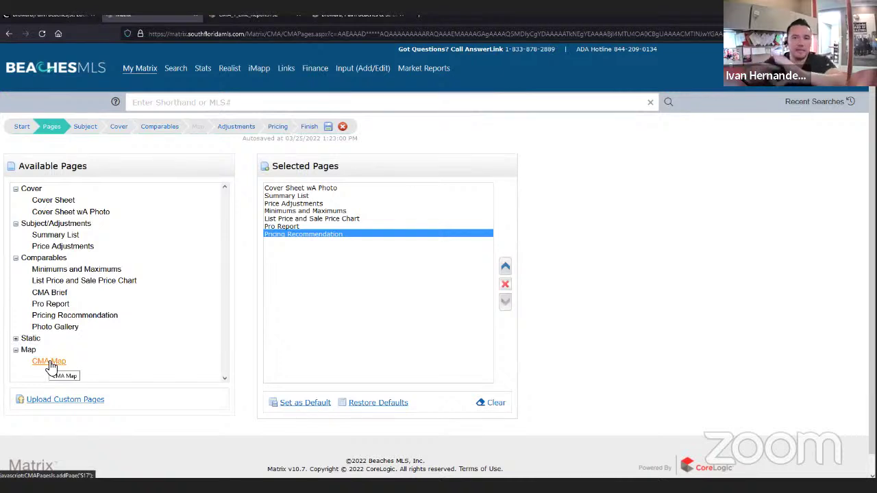
{"action": "left_click", "coordinate": [49, 363]}
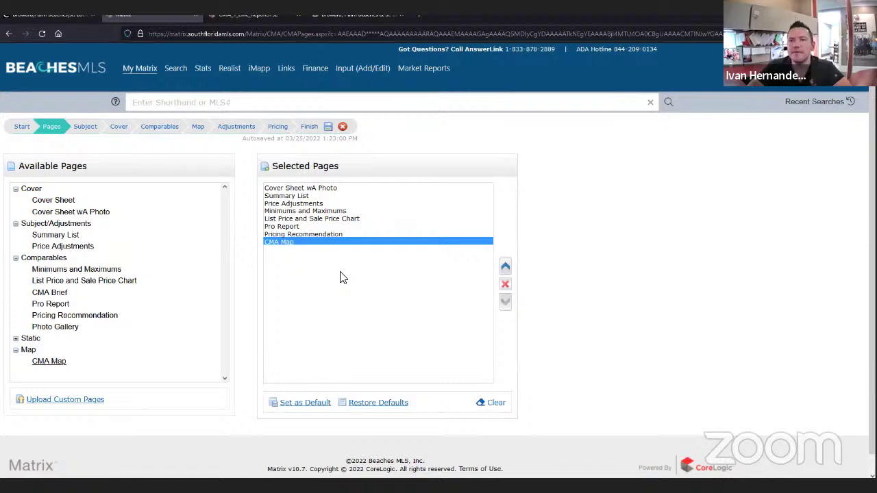
{"action": "left_click", "coordinate": [80, 134]}
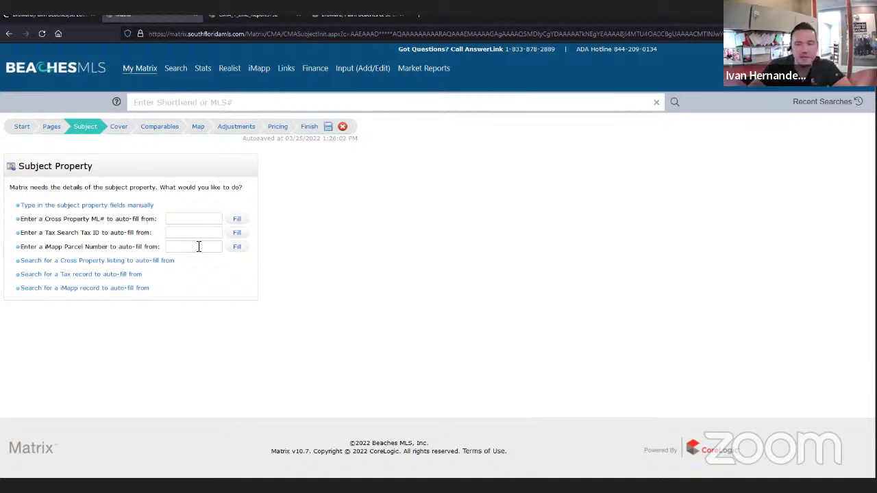
{"action": "left_click", "coordinate": [111, 206]}
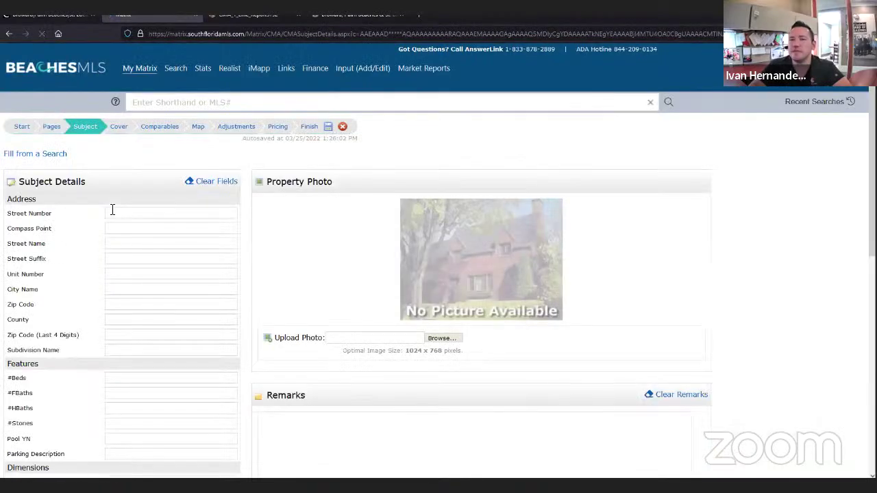
{"action": "left_click", "coordinate": [112, 210]}
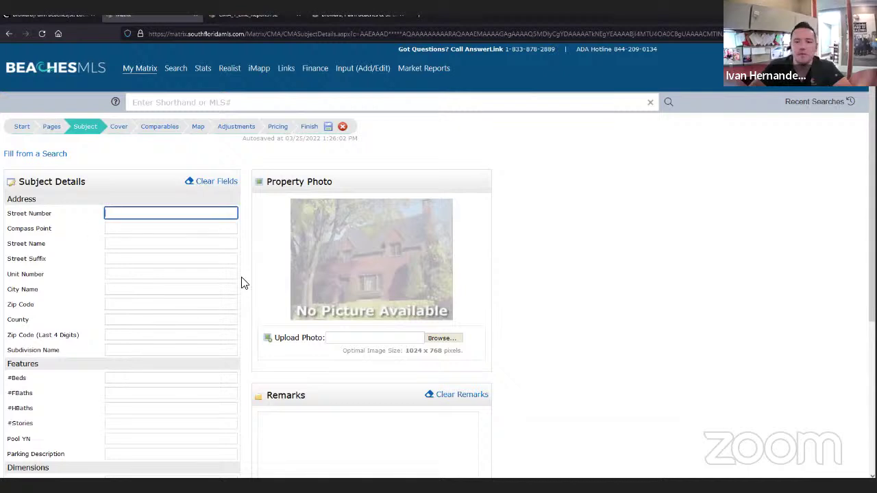
{"action": "key", "text": "alt+Tab"}
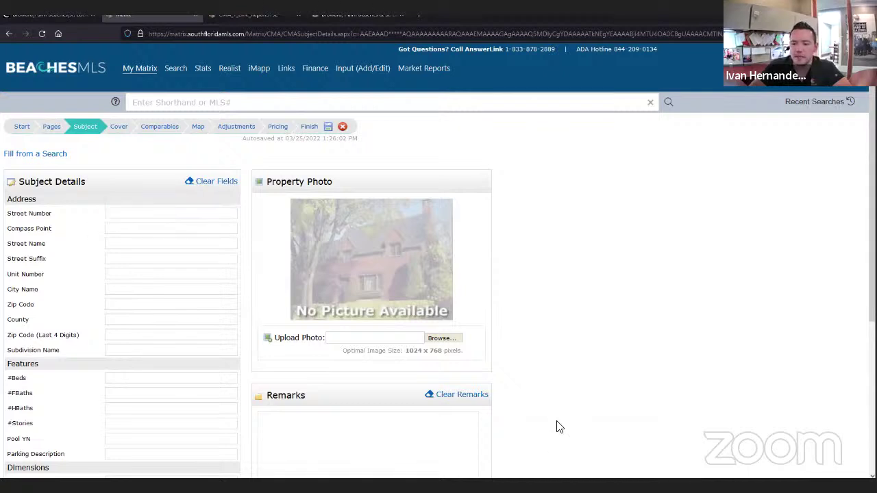
{"action": "left_click", "coordinate": [137, 172]}
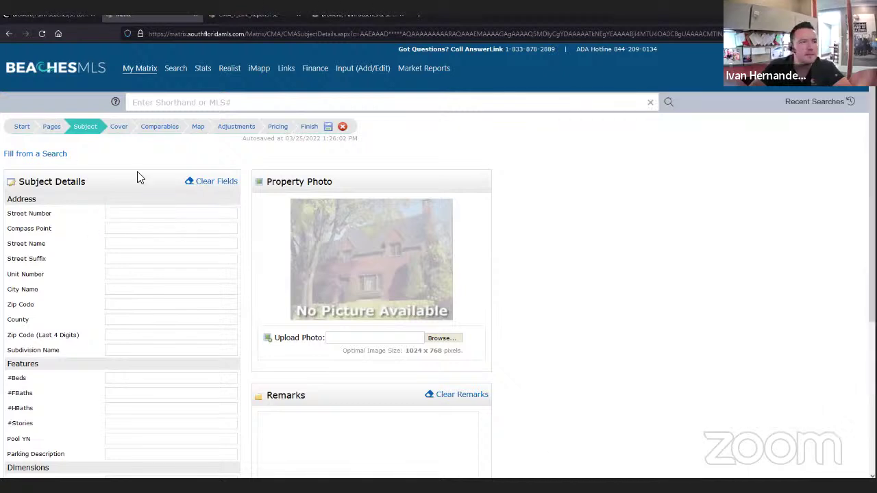
{"action": "left_click", "coordinate": [124, 213]}
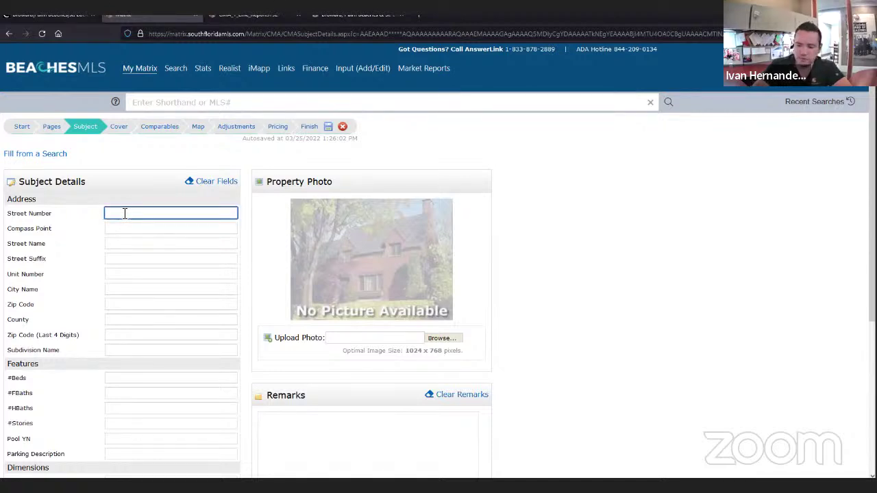
{"action": "key", "text": "Tab"}
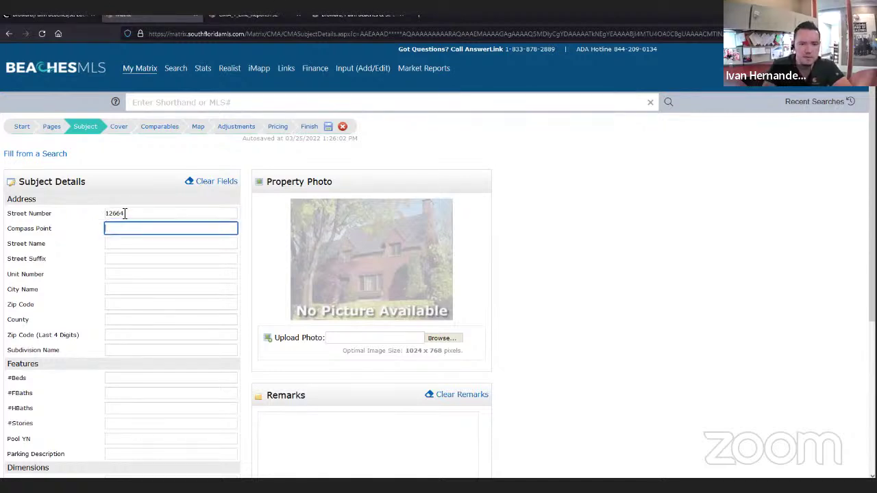
{"action": "key", "text": "Tab"}
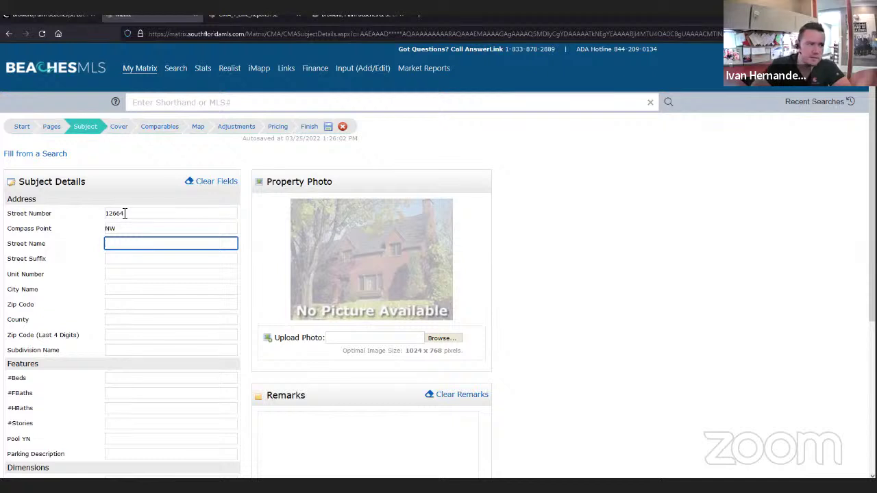
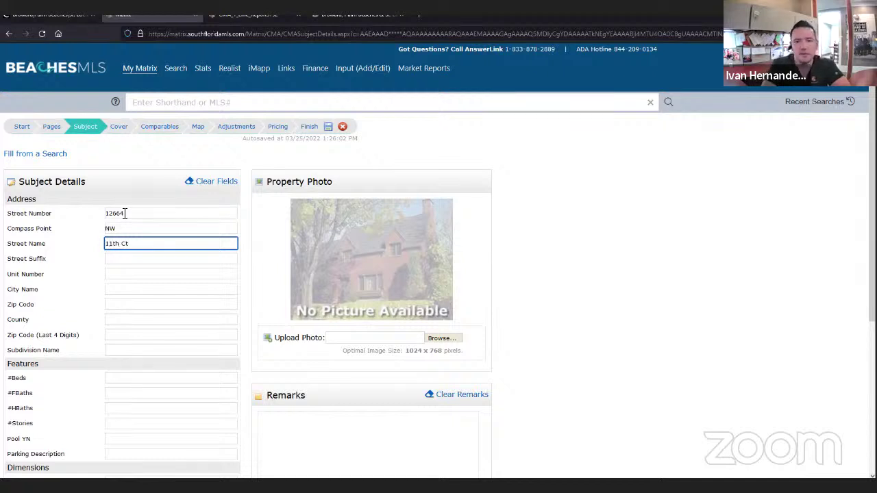
{"action": "key", "text": "Tab"}
{"action": "key", "text": "Tab"}
{"action": "key", "text": "Tab"}
{"action": "type", "text": "Sunrise"}
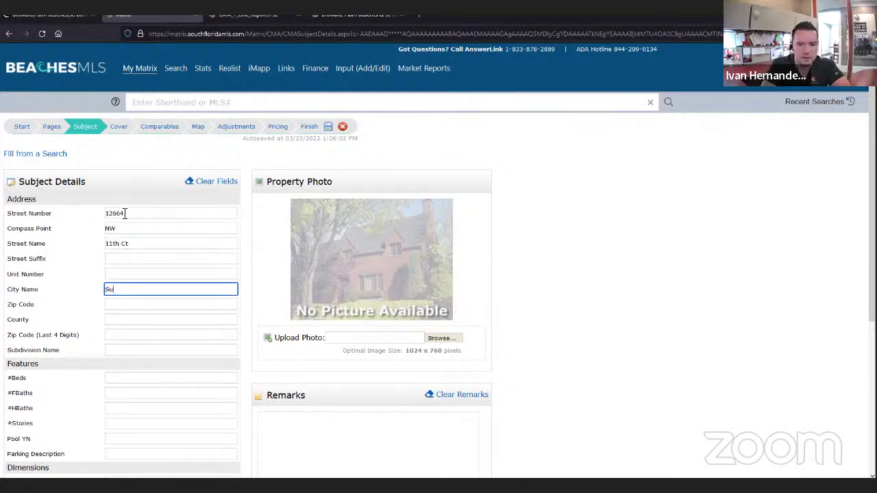
{"action": "key", "text": "Tab"}
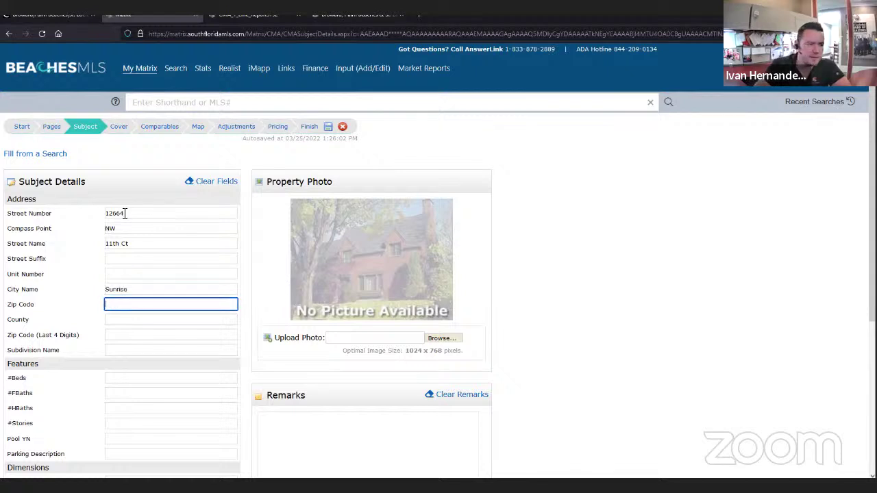
{"action": "type", "text": "33323"}
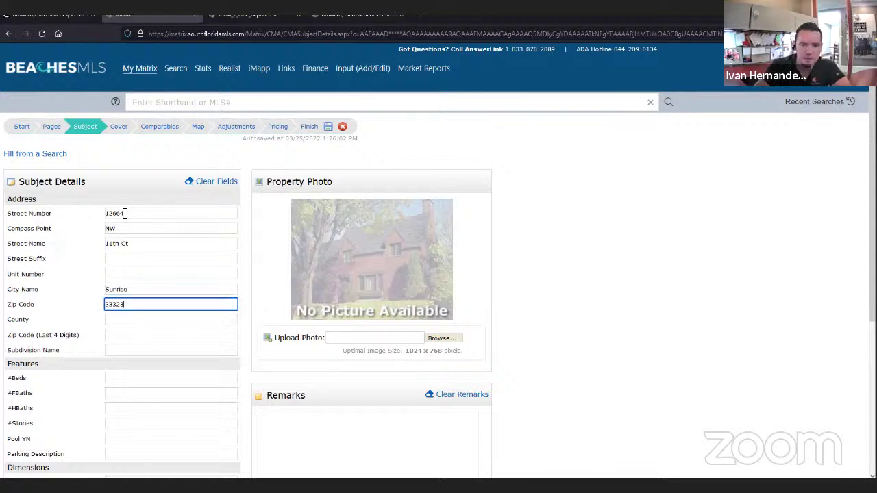
{"action": "key", "text": "Tab"}
{"action": "type", "text": "Broward"}
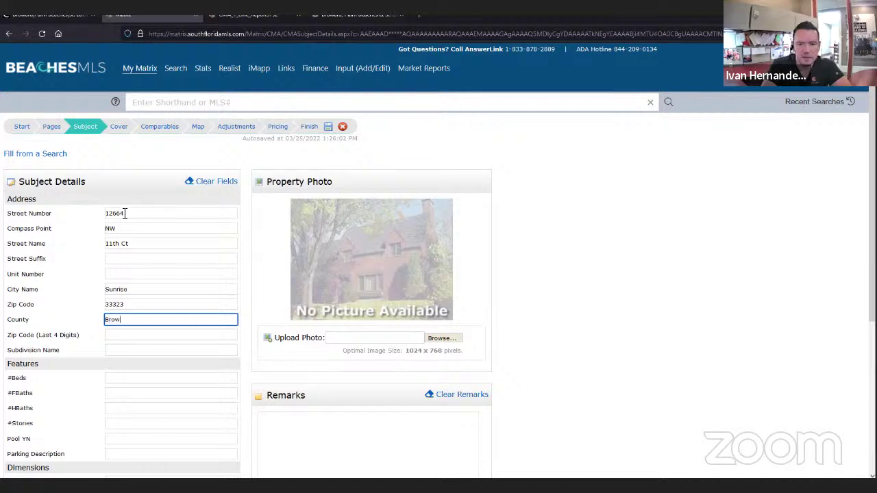
{"action": "key", "text": "Tab"}
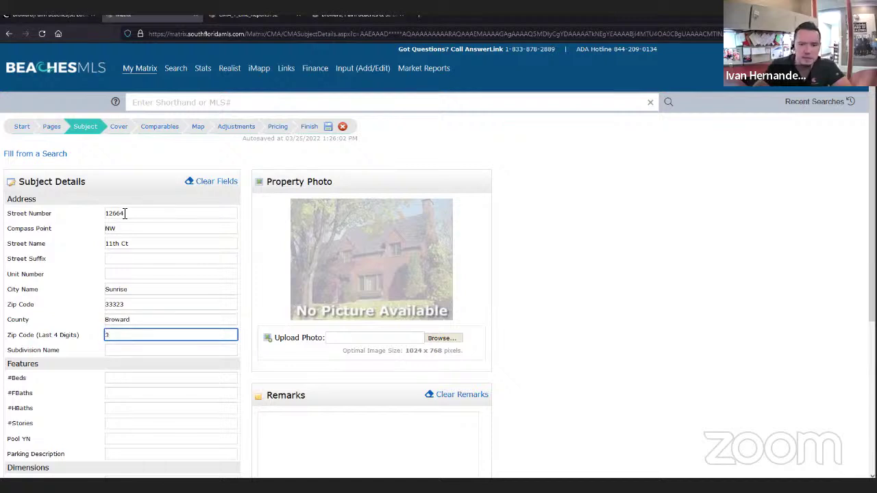
- Enter subdivision Residences at Sawgrass, 3 beds, 2 full baths, 1 story, no pool, Garage parking
{"action": "key", "text": "Tab"}
{"action": "type", "text": "R"}
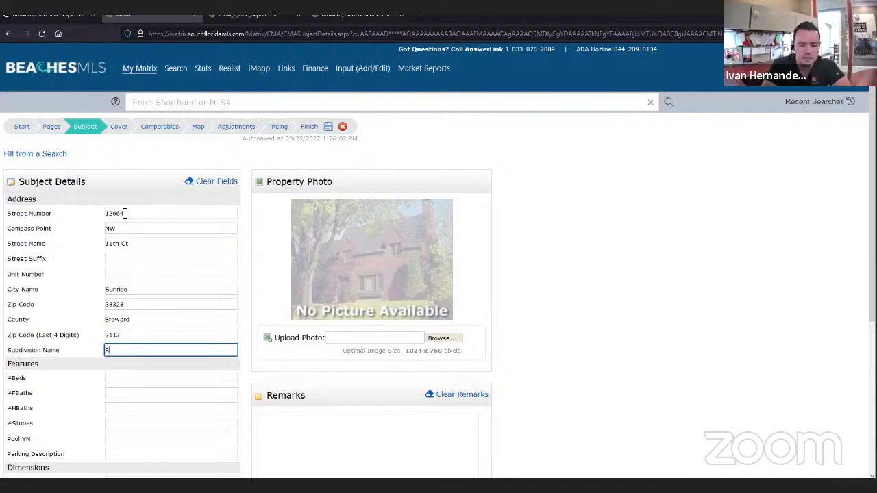
{"action": "type", "text": "esidences at"}
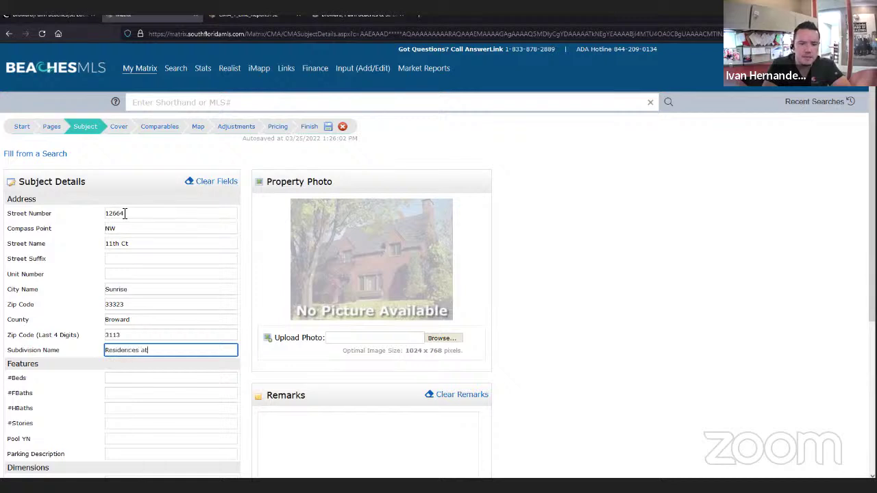
{"action": "type", "text": " Sawgrass"}
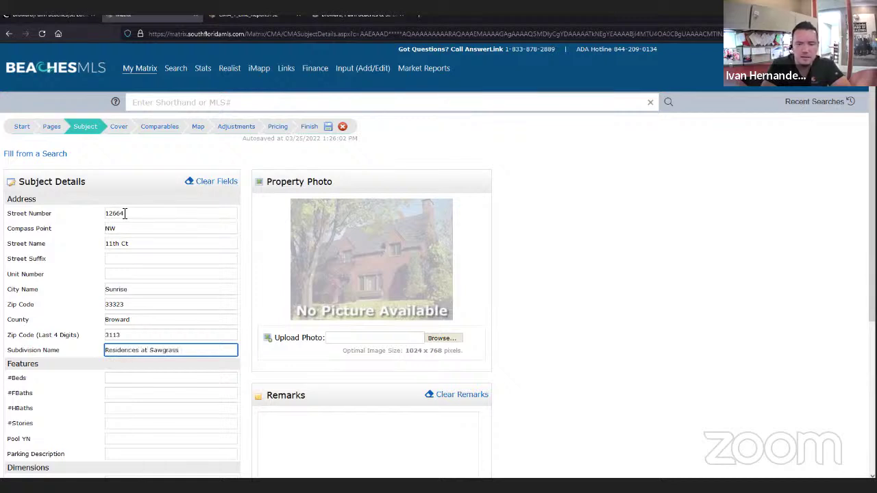
{"action": "key", "text": "Tab"}
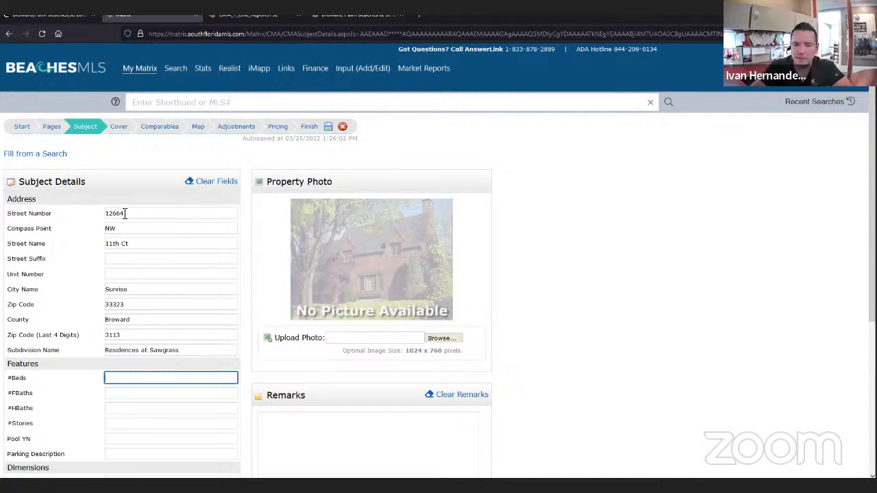
{"action": "type", "text": "3"}
{"action": "key", "text": "Tab"}
{"action": "type", "text": "2"}
{"action": "key", "text": "Tab"}
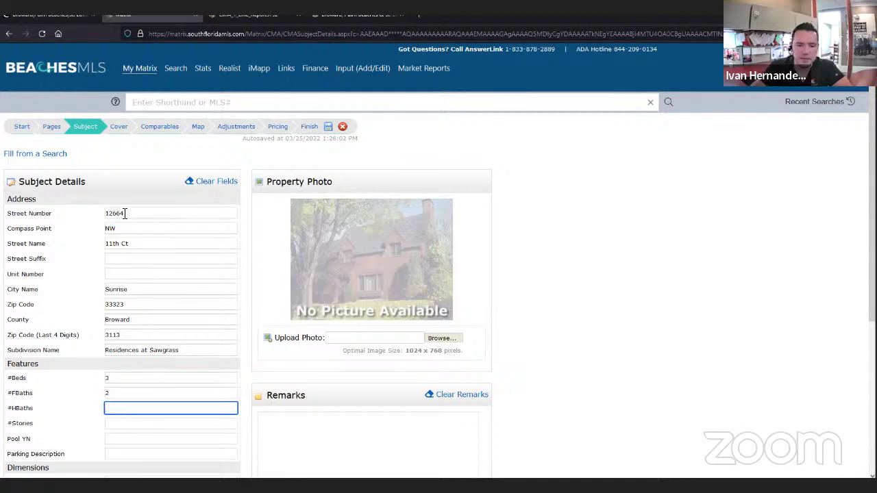
{"action": "key", "text": "Tab"}
{"action": "type", "text": "1"}
{"action": "key", "text": "Tab"}
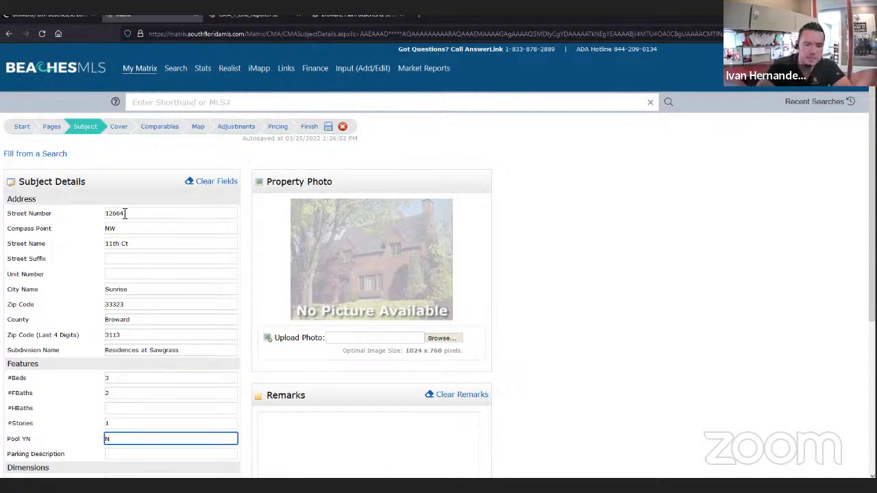
{"action": "key", "text": "Tab"}
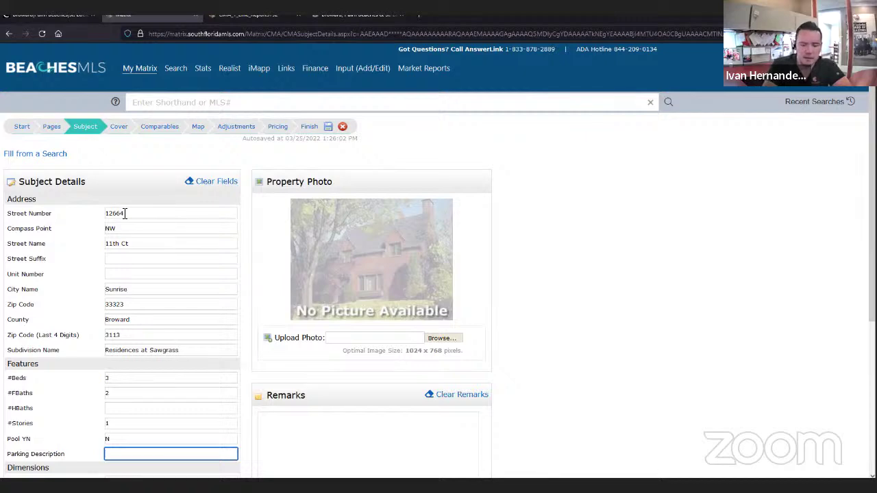
{"action": "type", "text": "Garage"}
{"action": "key", "text": "Tab"}
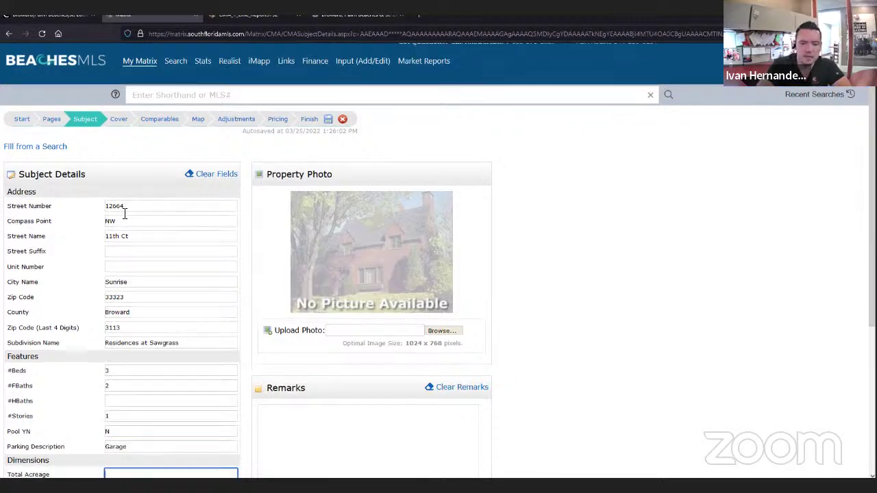
- Set Year Built to 1991
{"action": "scroll", "coordinate": [109, 233], "scroll_direction": "down", "scroll_amount": 3}
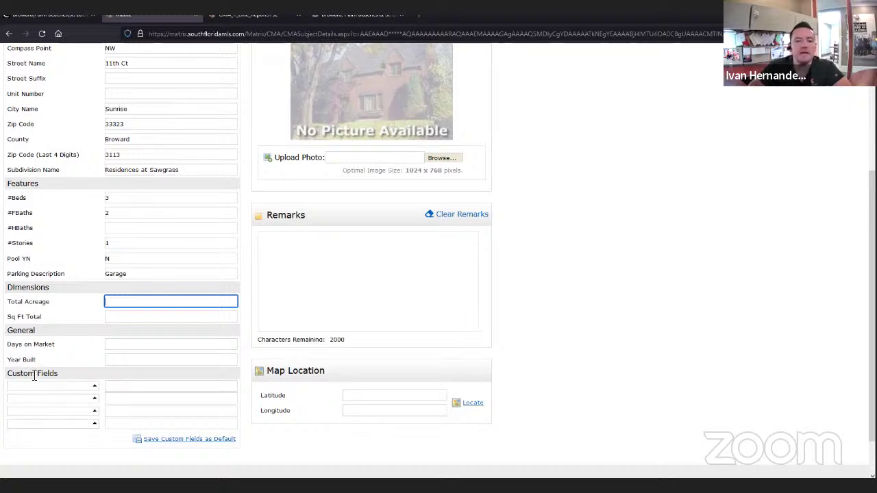
{"action": "left_click", "coordinate": [164, 361]}
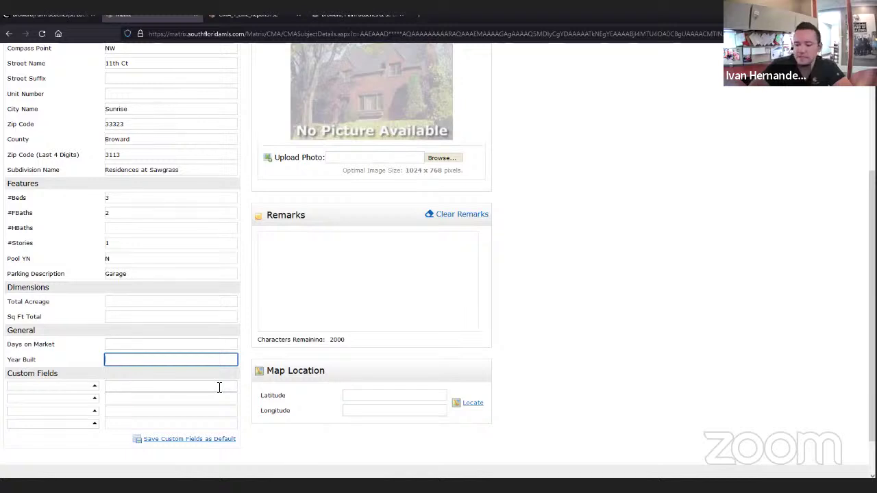
{"action": "type", "text": "1991"}
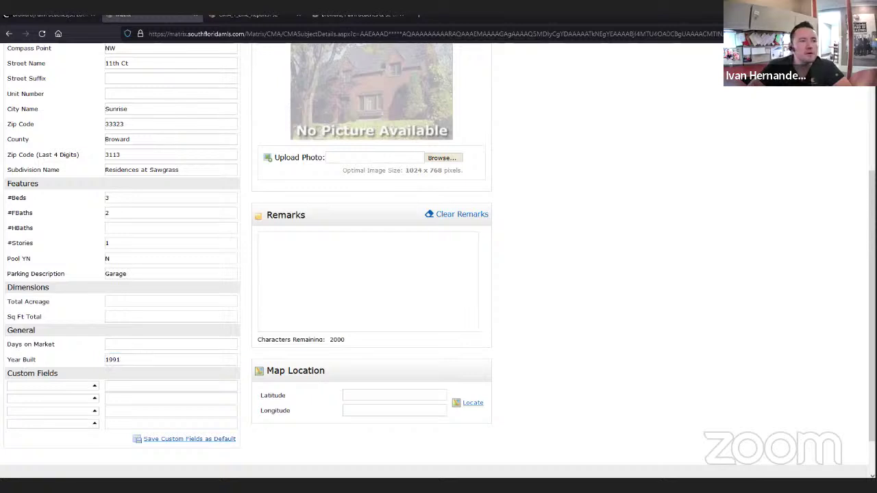
{"action": "key", "text": "alt+Tab"}
- Select the Living Area and Lot Size lines in the notes, then open the first custom field's settings
{"action": "left_click_drag", "start_coordinate": [518, 334], "coordinate": [408, 317]}
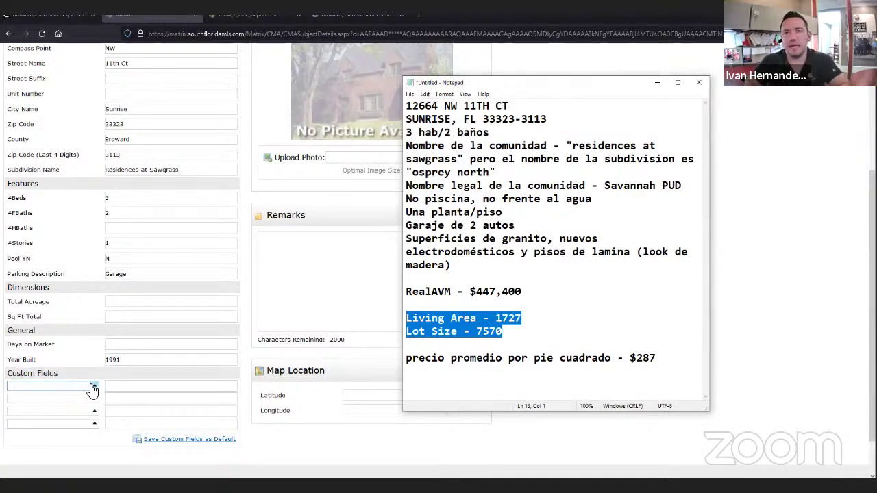
{"action": "left_click", "coordinate": [93, 388]}
{"action": "left_click", "coordinate": [92, 388]}
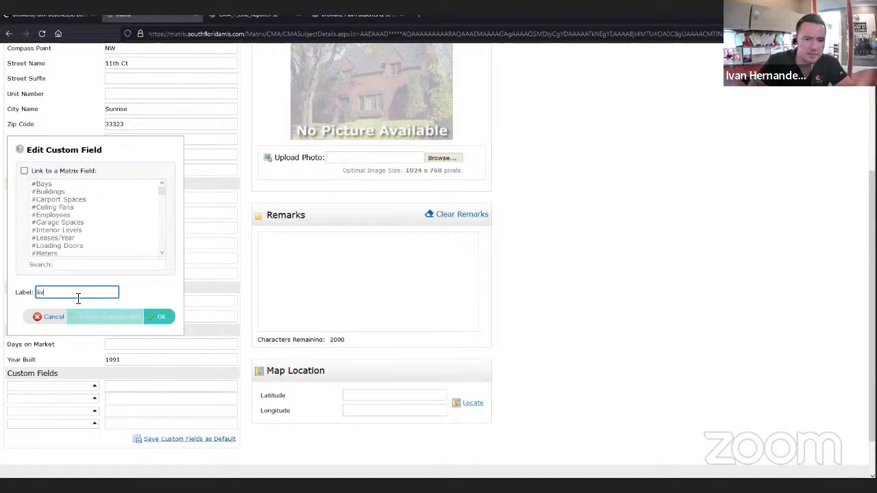
- Link the first custom field to Sq Ft Living and label it Living Area
{"action": "left_click", "coordinate": [24, 171]}
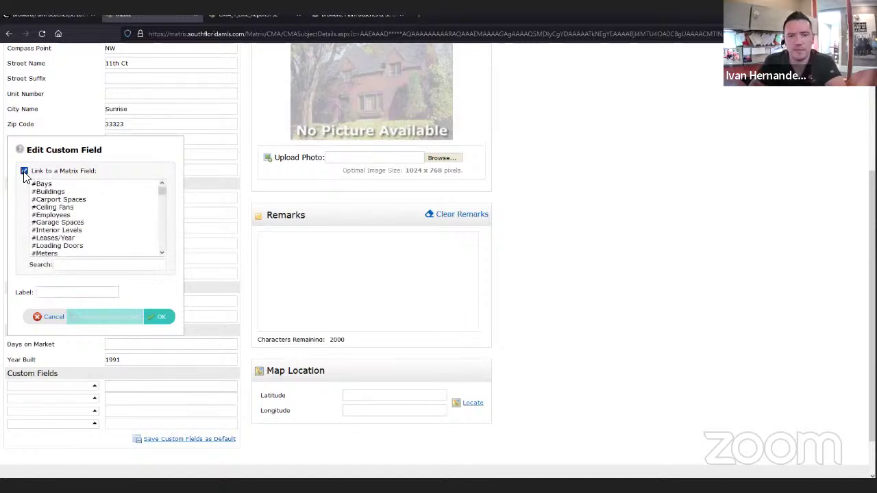
{"action": "left_click", "coordinate": [66, 266]}
{"action": "type", "text": "liv"}
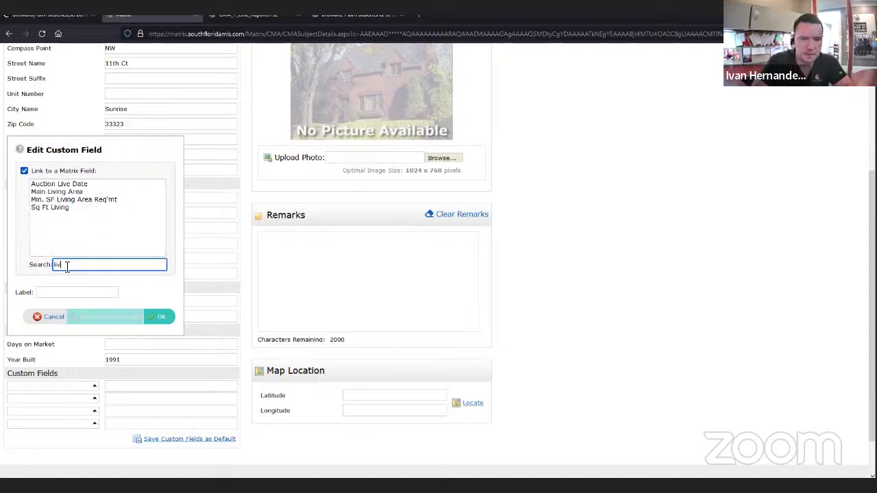
{"action": "left_click", "coordinate": [52, 207]}
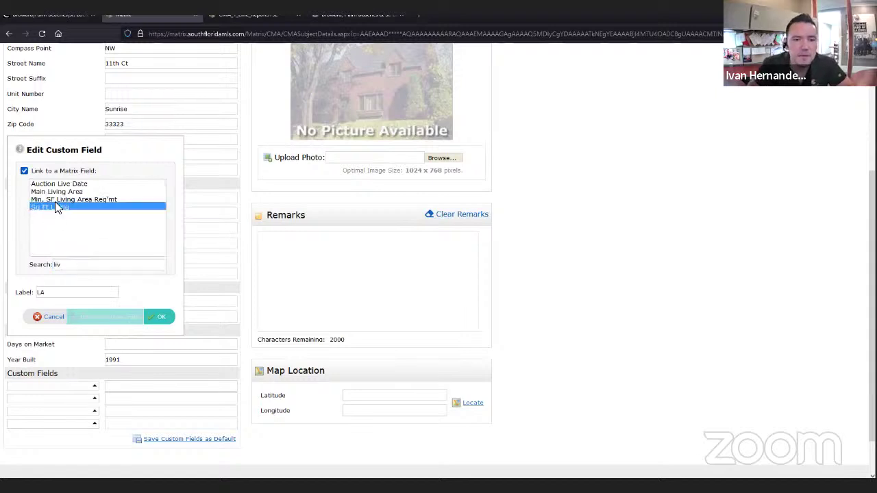
{"action": "double_click", "coordinate": [35, 292]}
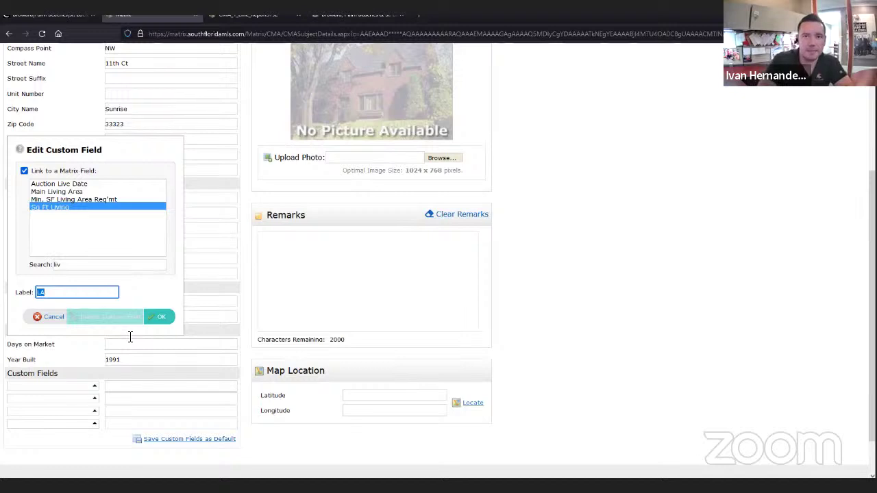
{"action": "type", "text": "Lic"}
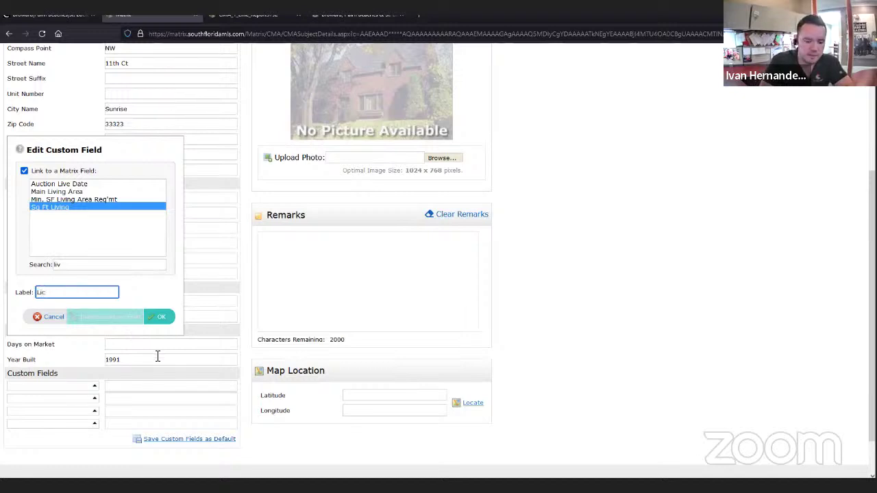
{"action": "type", "text": "ing A"}
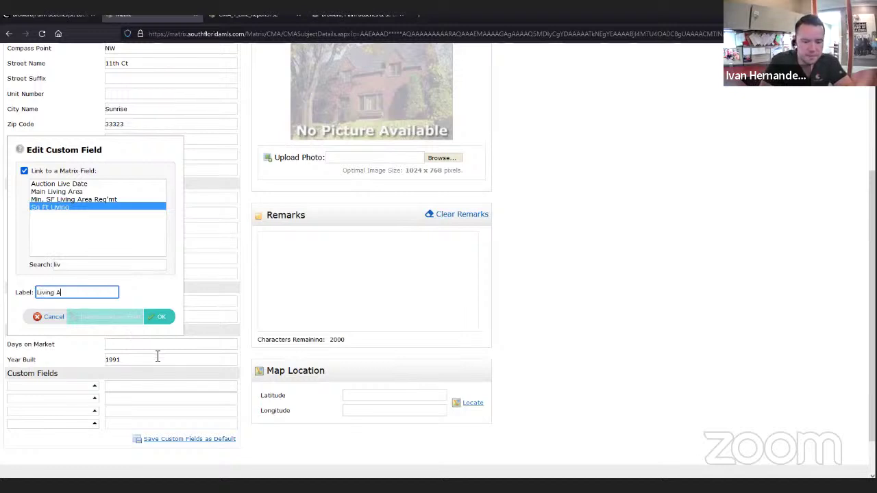
{"action": "type", "text": "rea"}
{"action": "left_click", "coordinate": [159, 319]}
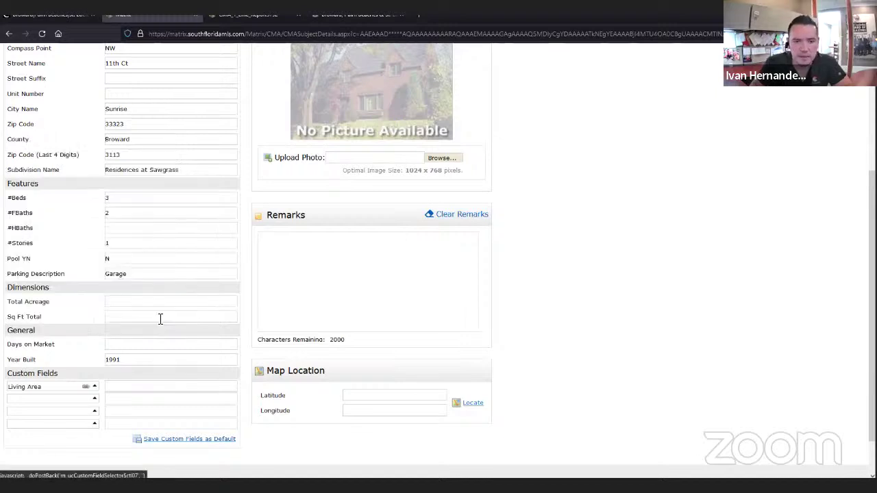
- Link the second custom field to Lot Sq Footage as LOT SF
{"action": "left_click", "coordinate": [96, 400]}
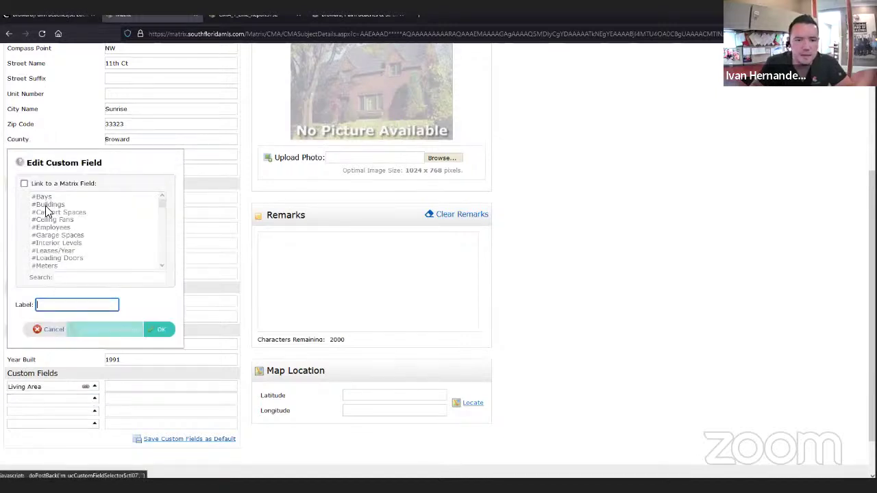
{"action": "left_click", "coordinate": [24, 183]}
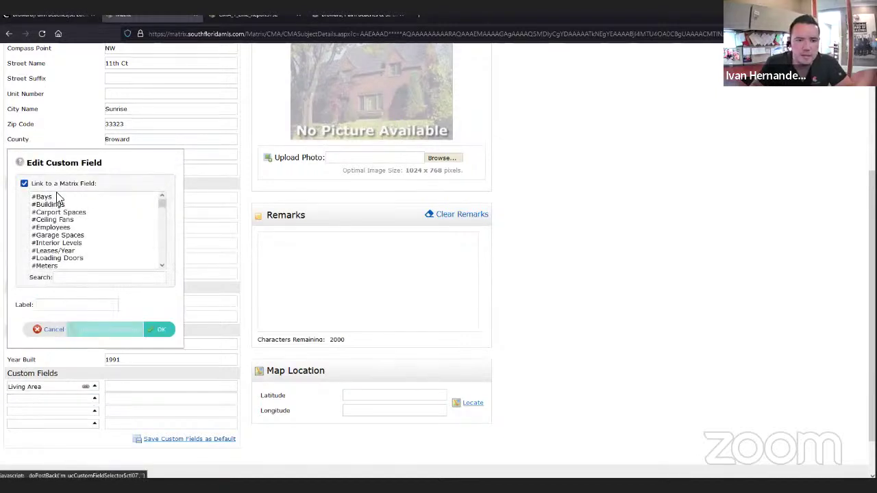
{"action": "left_click", "coordinate": [78, 277]}
{"action": "type", "text": "lot"}
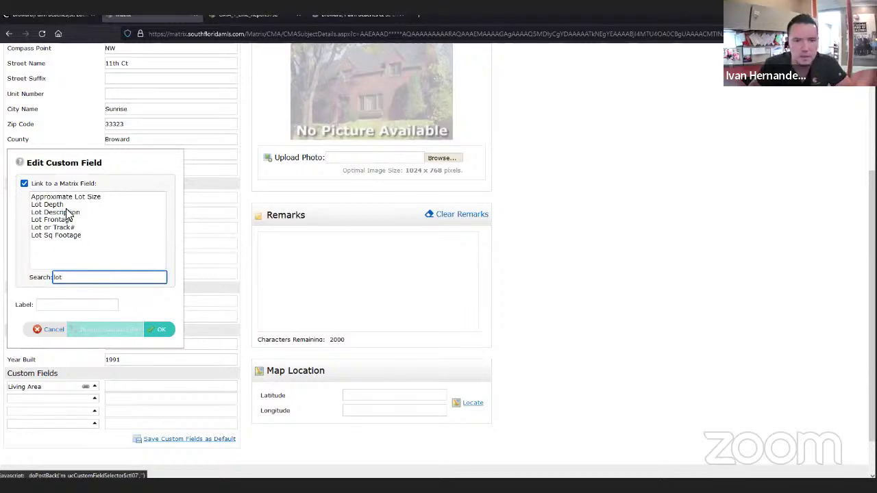
{"action": "left_click", "coordinate": [65, 236]}
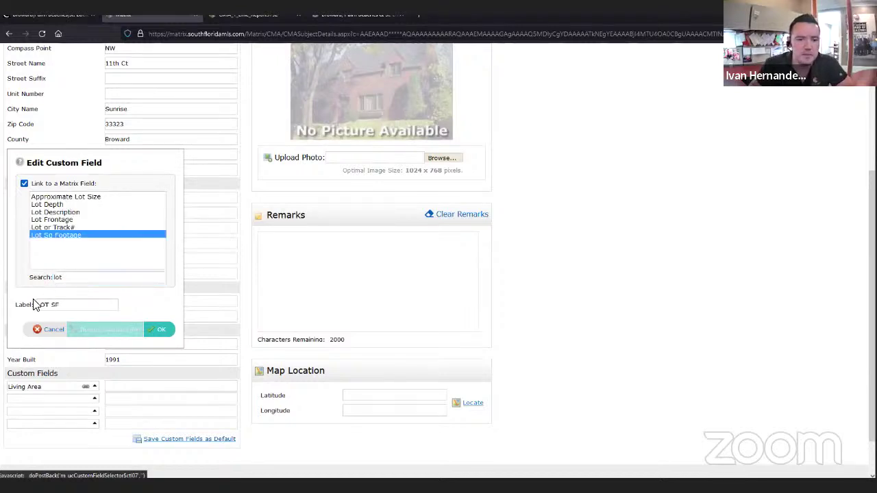
{"action": "left_click", "coordinate": [160, 333]}
{"action": "left_click", "coordinate": [110, 386]}
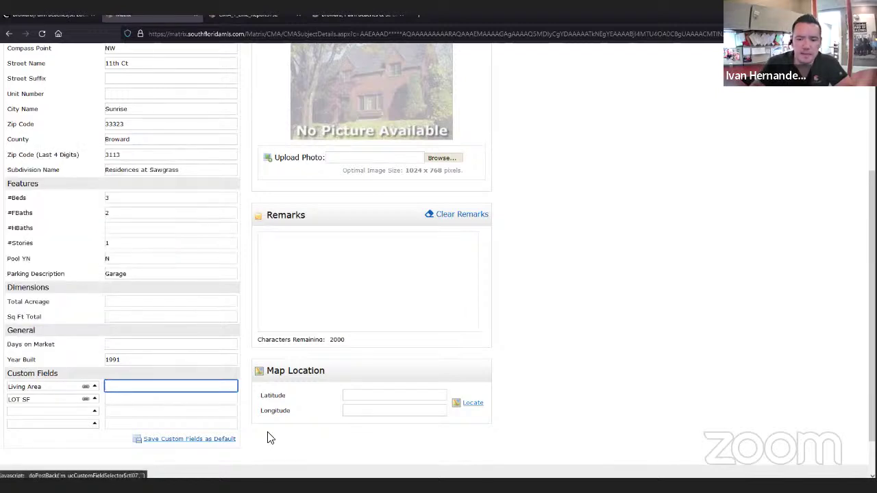
- Enter custom field values Living Area 1,727 and LOT SF 7,570
{"action": "left_click", "coordinate": [551, 475]}
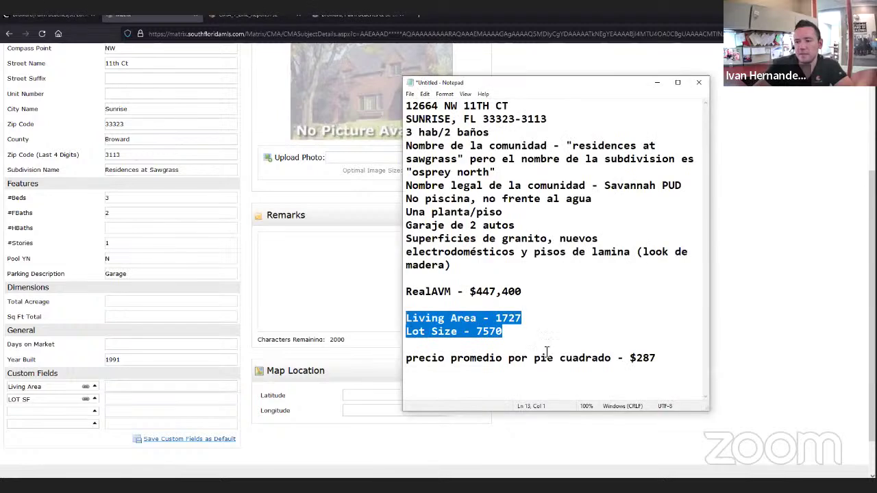
{"action": "left_click", "coordinate": [150, 387]}
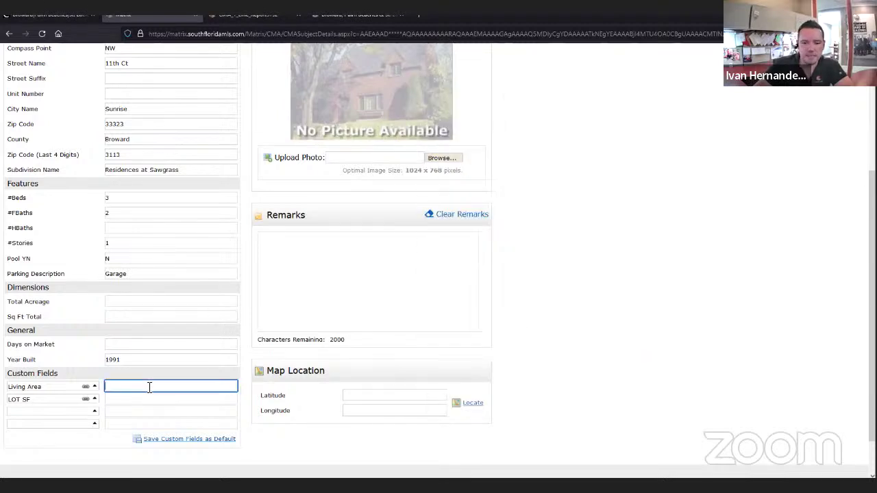
{"action": "type", "text": "1"}
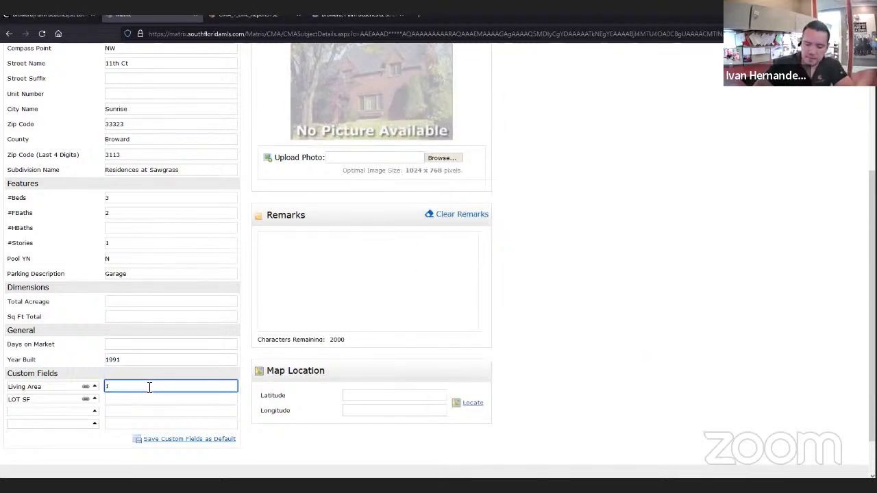
{"action": "type", "text": ",727"}
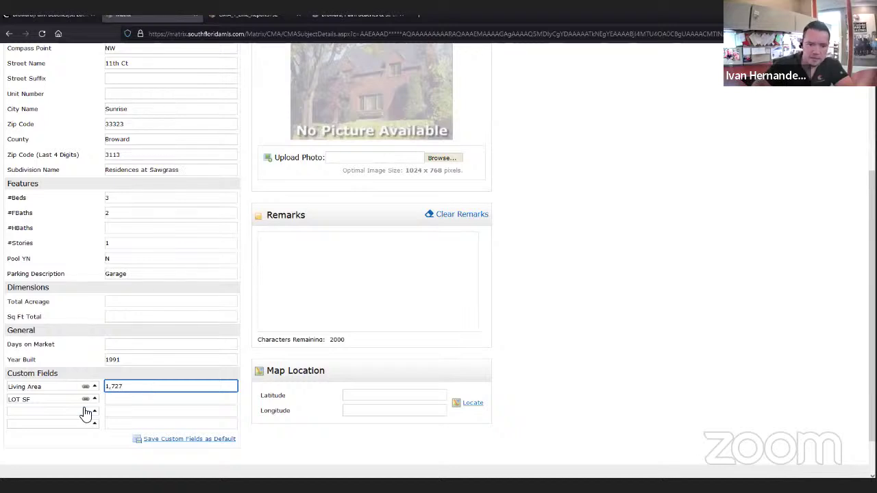
{"action": "left_click", "coordinate": [114, 403]}
{"action": "type", "text": "7"}
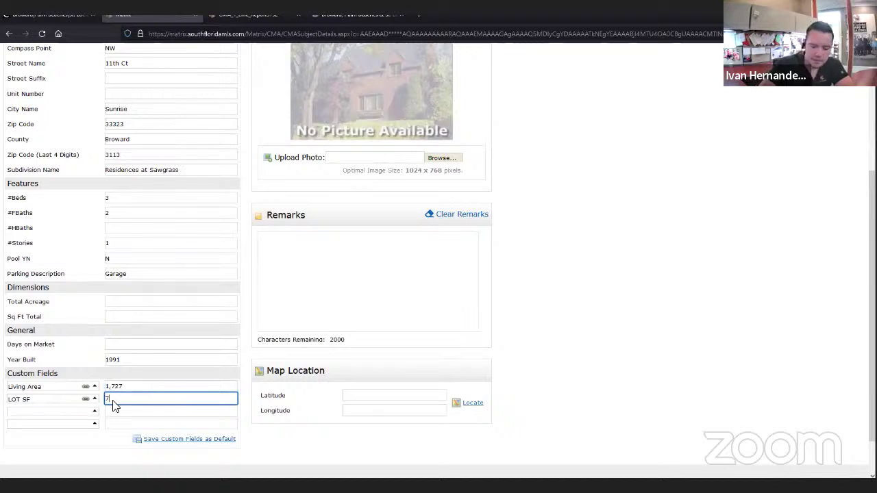
{"action": "type", "text": ",57"}
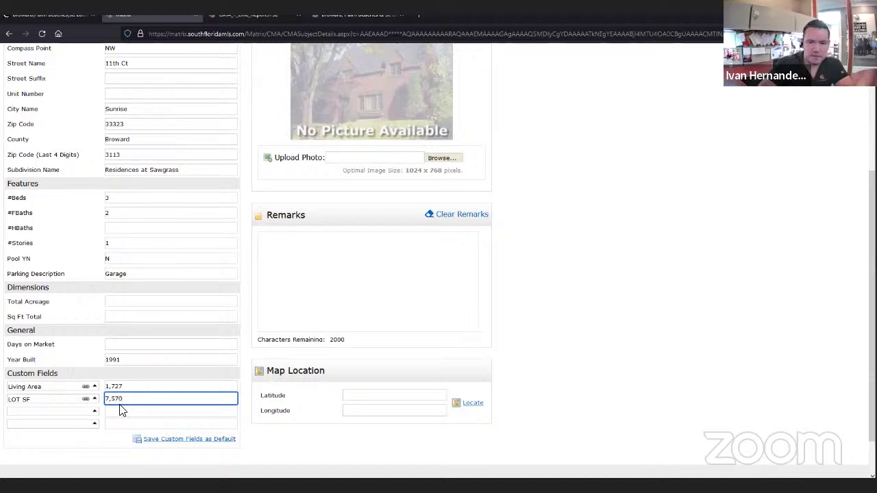
{"action": "type", "text": "0"}
{"action": "scroll", "coordinate": [519, 268], "scroll_direction": "up", "scroll_amount": 3}
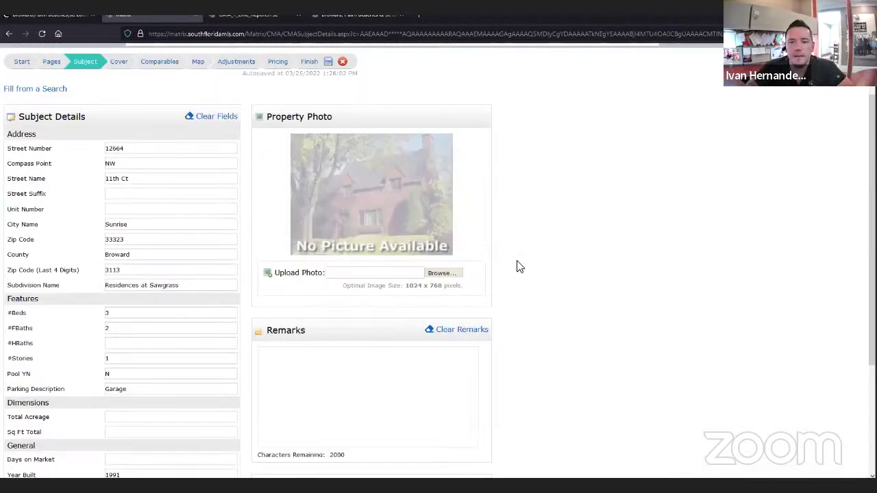
{"action": "scroll", "coordinate": [510, 288], "scroll_direction": "down", "scroll_amount": 2}
{"action": "scroll", "coordinate": [407, 382], "scroll_direction": "up", "scroll_amount": 1}
{"action": "scroll", "coordinate": [451, 368], "scroll_direction": "down", "scroll_amount": 3}
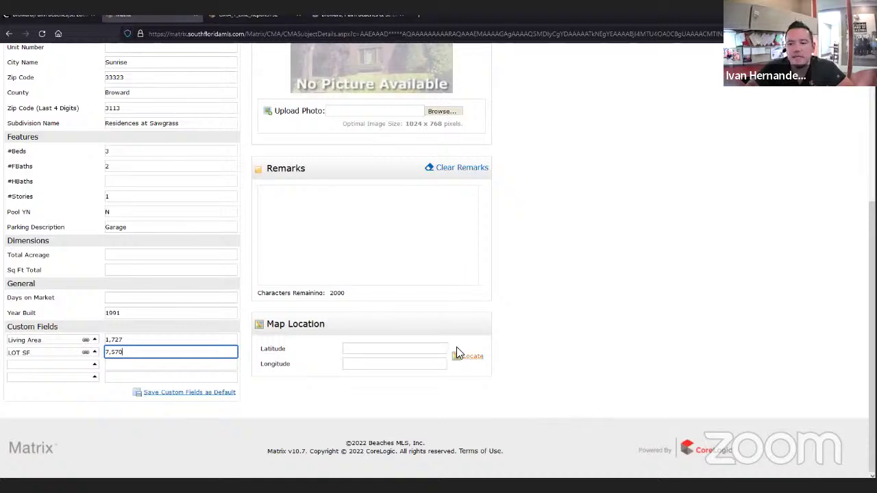
{"action": "left_click", "coordinate": [479, 358]}
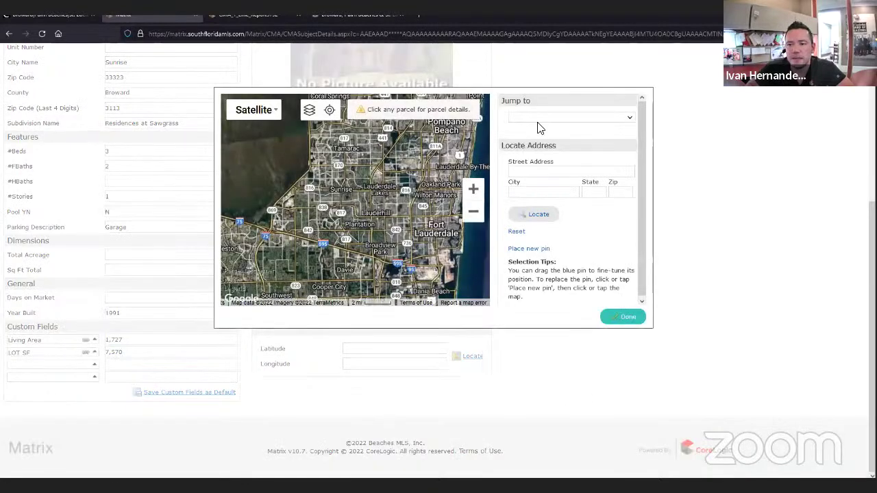
{"action": "left_click", "coordinate": [538, 171]}
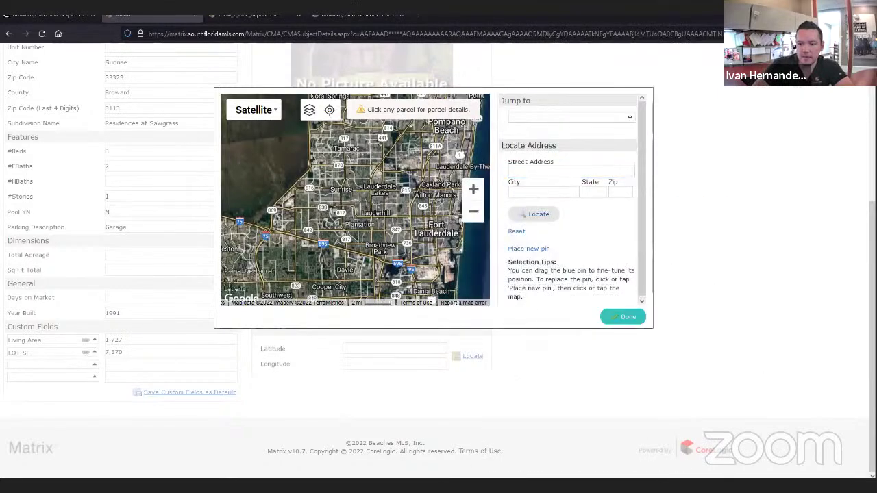
{"action": "key", "text": "alt+Tab"}
{"action": "key", "text": "alt+Tab"}
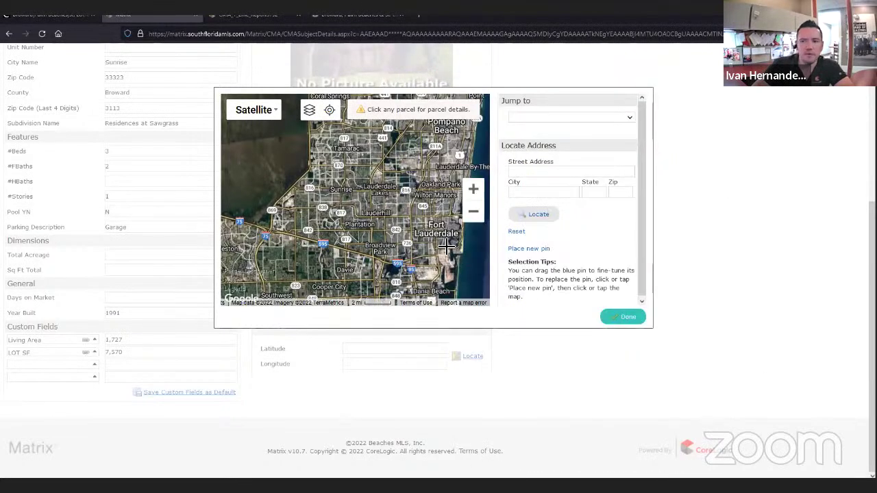
{"action": "left_click", "coordinate": [536, 173]}
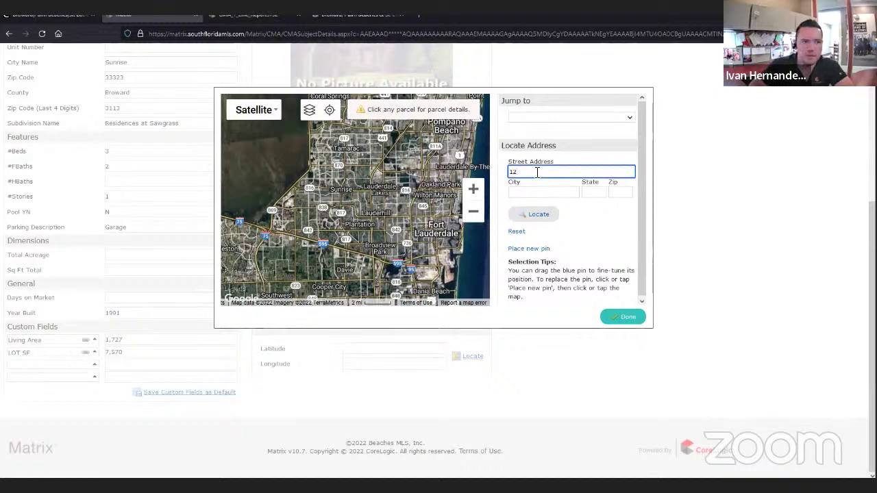
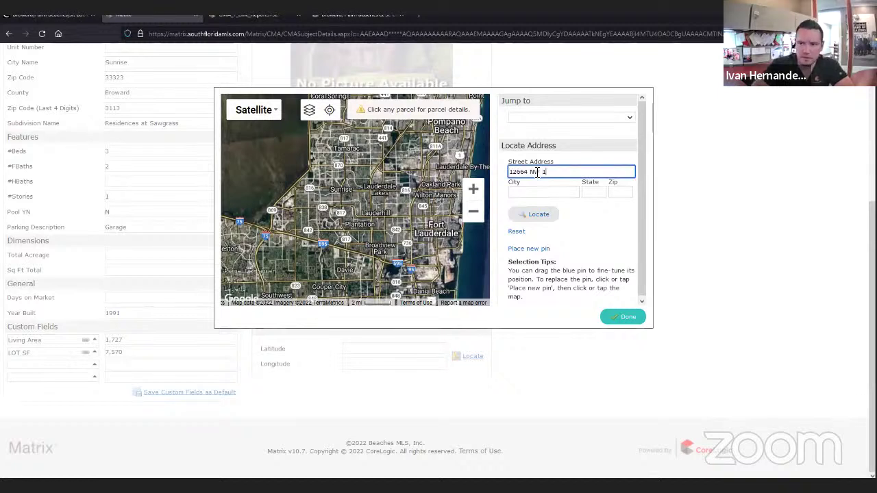
{"action": "key", "text": "Tab"}
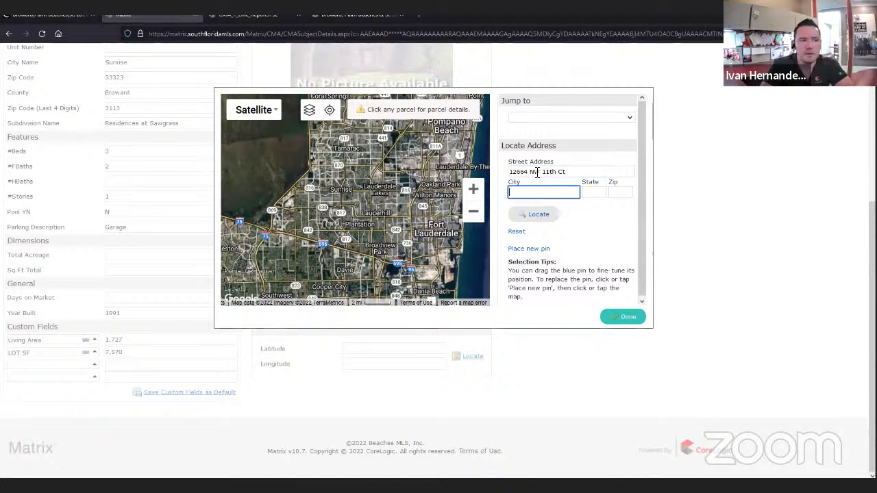
{"action": "type", "text": "Sunrisw"}
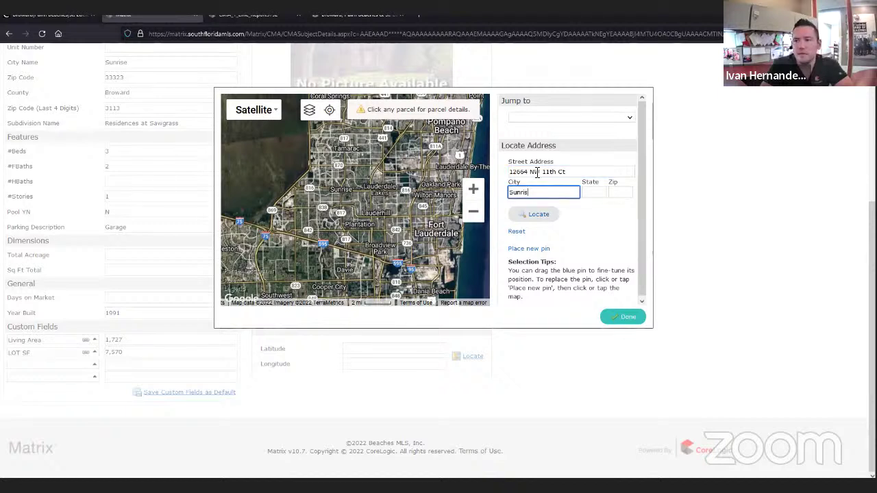
{"action": "key", "text": "Tab"}
{"action": "key", "text": "Tab"}
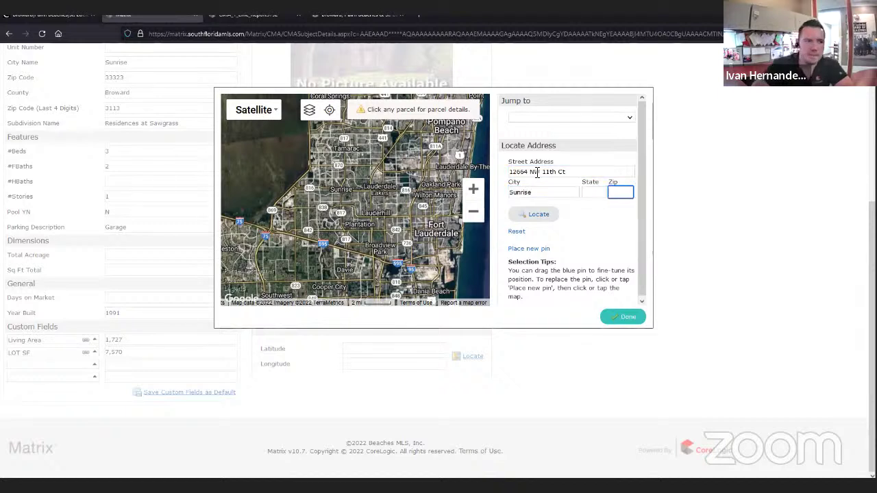
{"action": "type", "text": "33323"}
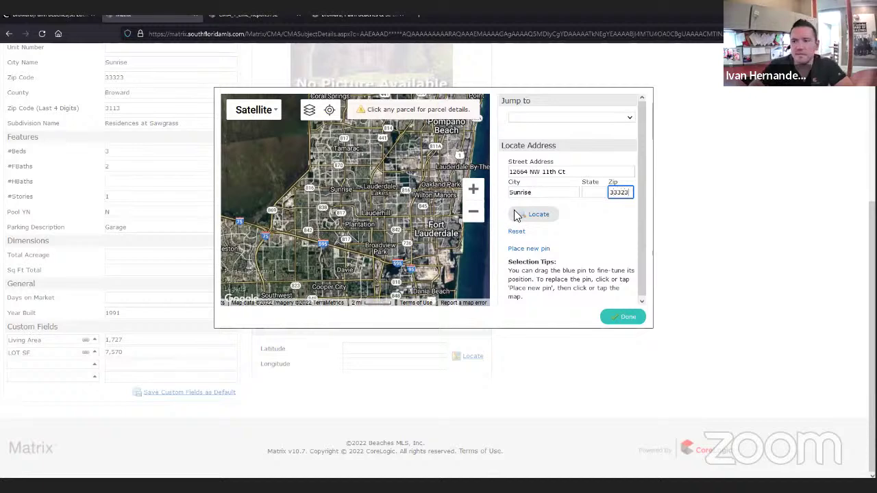
{"action": "left_click", "coordinate": [545, 215]}
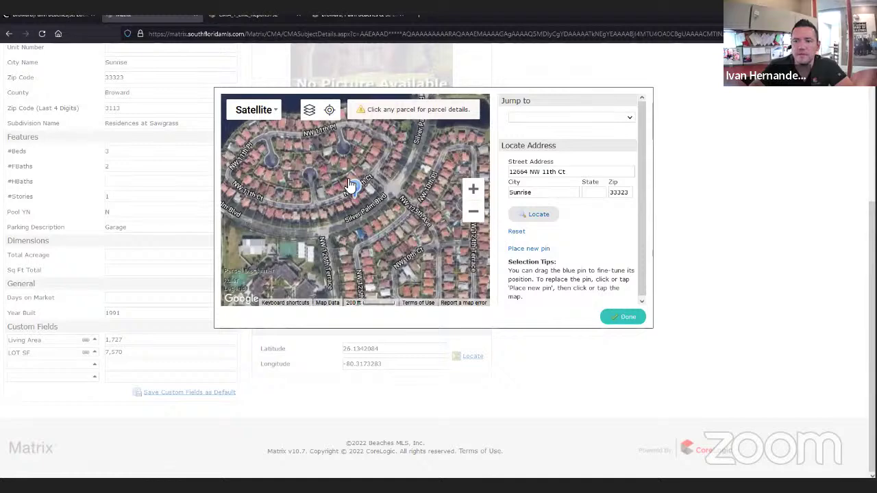
{"action": "left_click", "coordinate": [626, 317]}
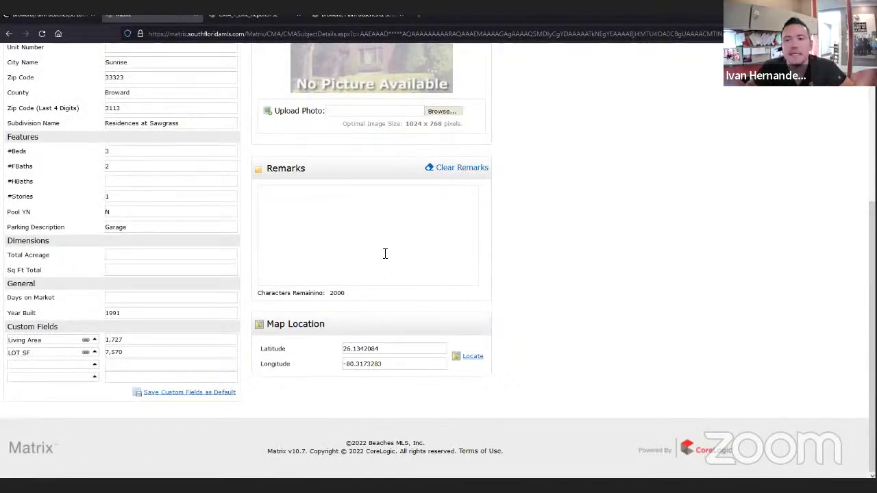
- Copy all the property notes from Notepad and paste them into the subject Remarks
{"action": "scroll", "coordinate": [278, 275], "scroll_direction": "up", "scroll_amount": 1}
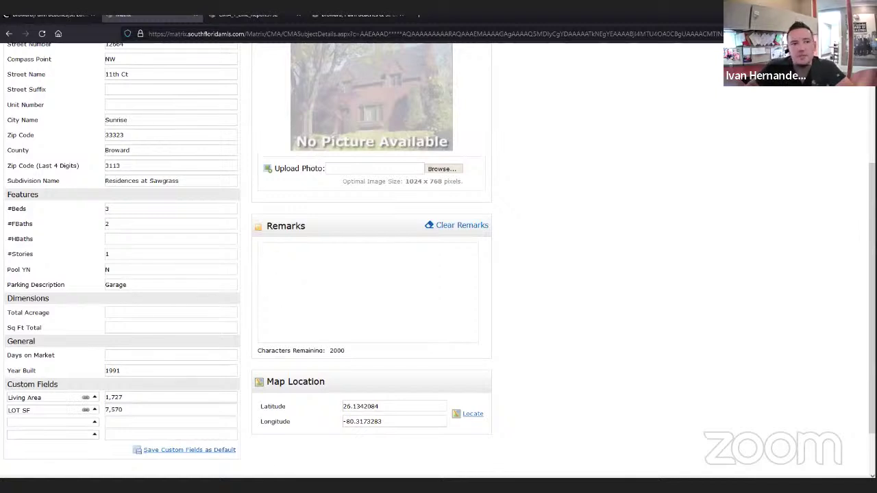
{"action": "key", "text": "alt+Tab"}
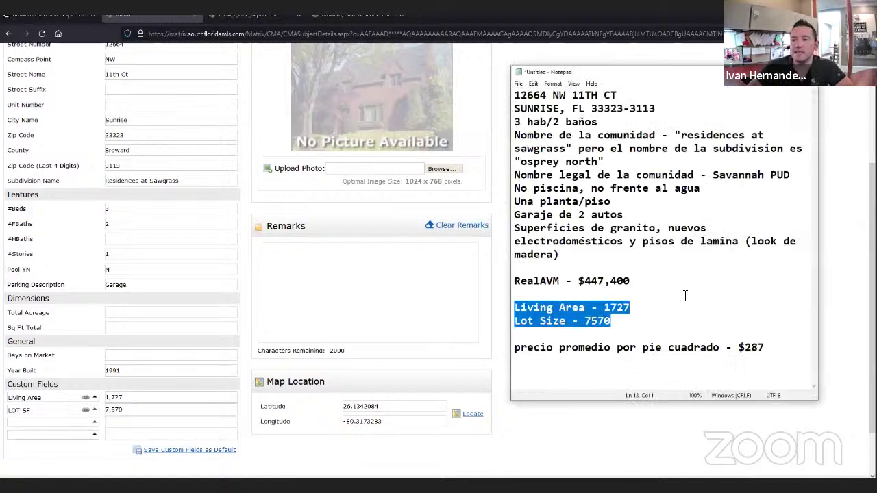
{"action": "key", "text": "Up"}
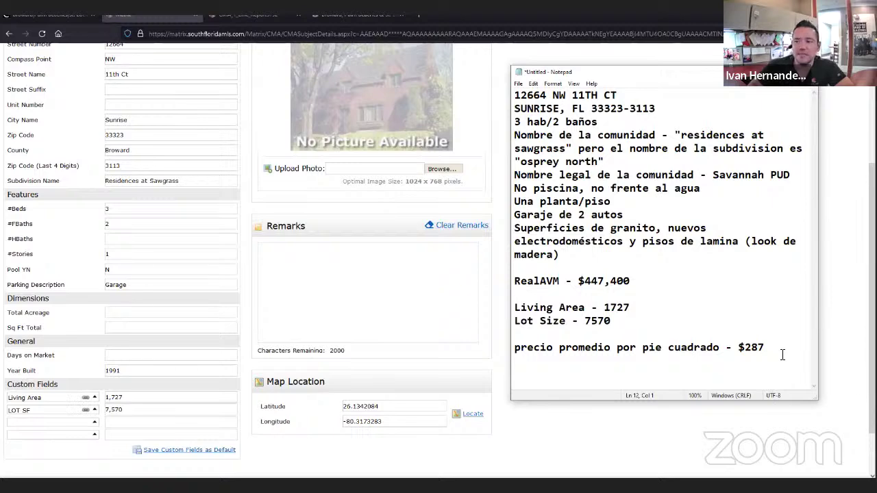
{"action": "left_click_drag", "start_coordinate": [781, 354], "coordinate": [483, 62]}
{"action": "key", "text": "ctrl+c"}
{"action": "scroll", "coordinate": [494, 183], "scroll_direction": "up", "scroll_amount": 1}
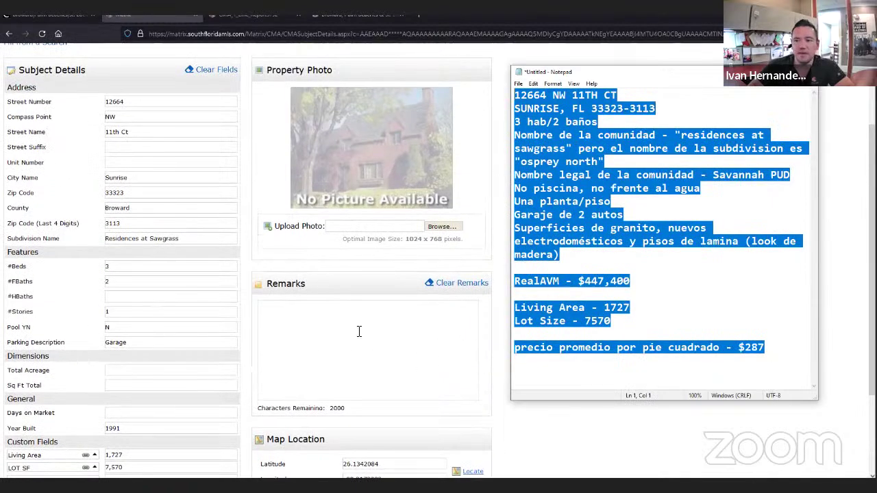
{"action": "left_click", "coordinate": [308, 325]}
{"action": "key", "text": "ctrl+v"}
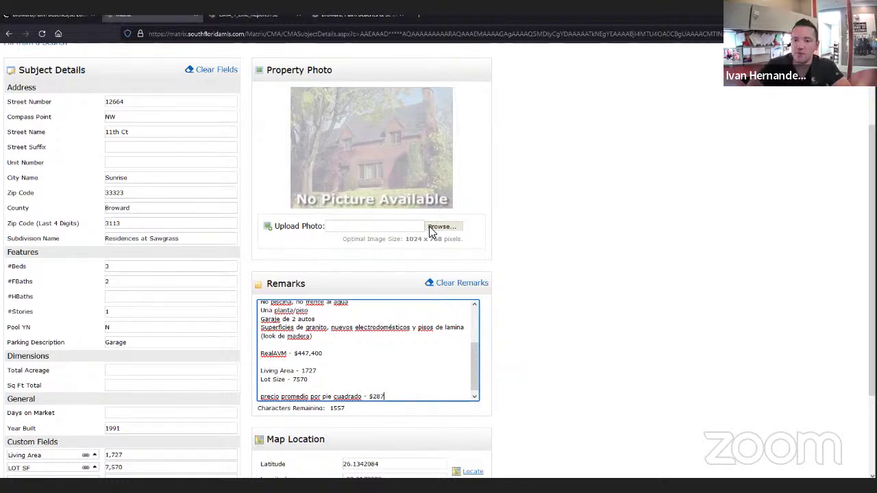
- Upload the CMA Photo image from Pictures as the subject's property photo
{"action": "left_click", "coordinate": [430, 228]}
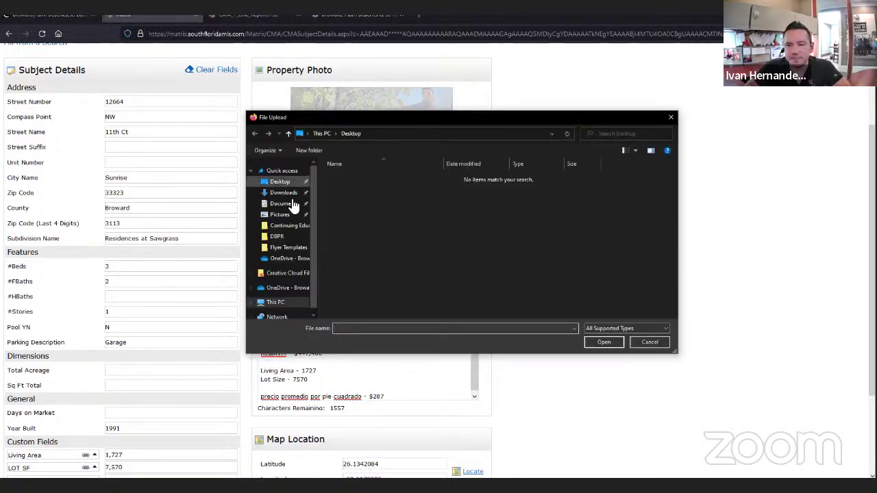
{"action": "left_click", "coordinate": [287, 215]}
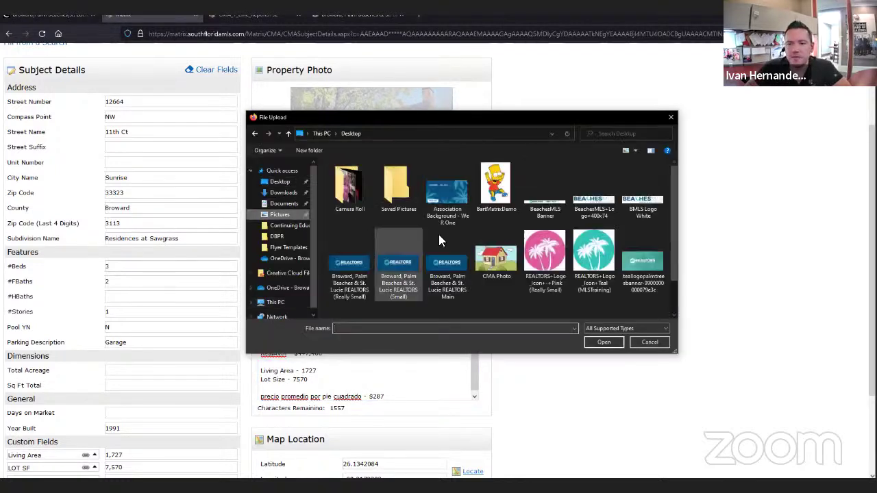
{"action": "left_click", "coordinate": [504, 265]}
{"action": "left_click", "coordinate": [605, 342]}
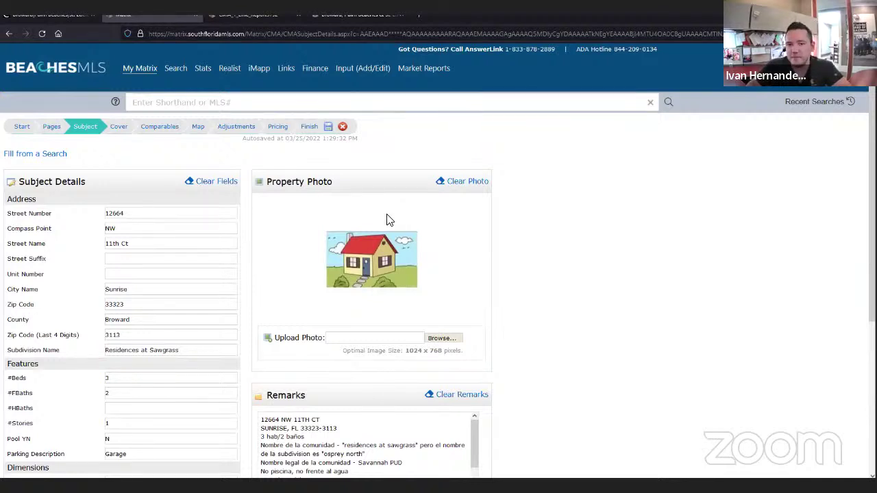
- Go through the Cover step to the Comparables step of the CMA wizard
{"action": "left_click", "coordinate": [119, 130]}
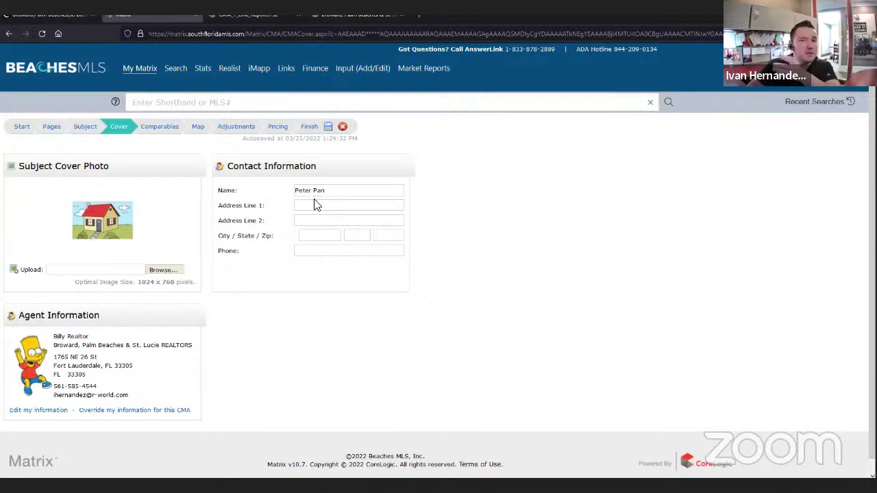
{"action": "left_click", "coordinate": [170, 132]}
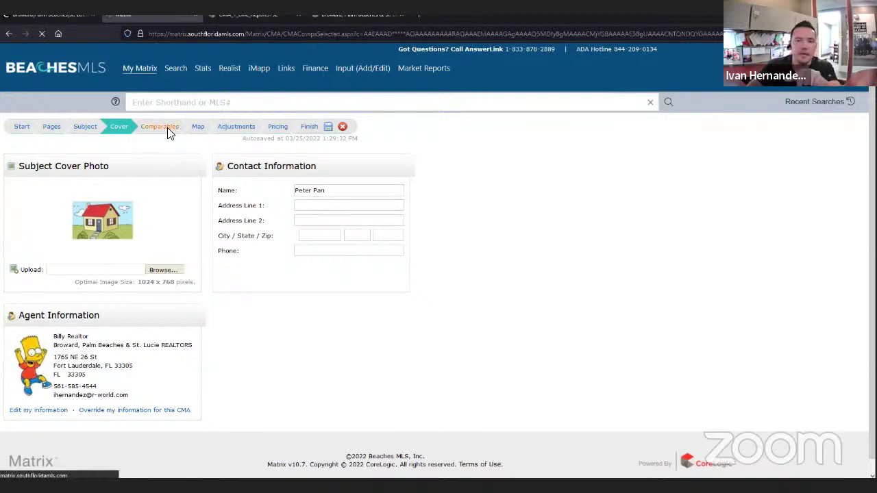
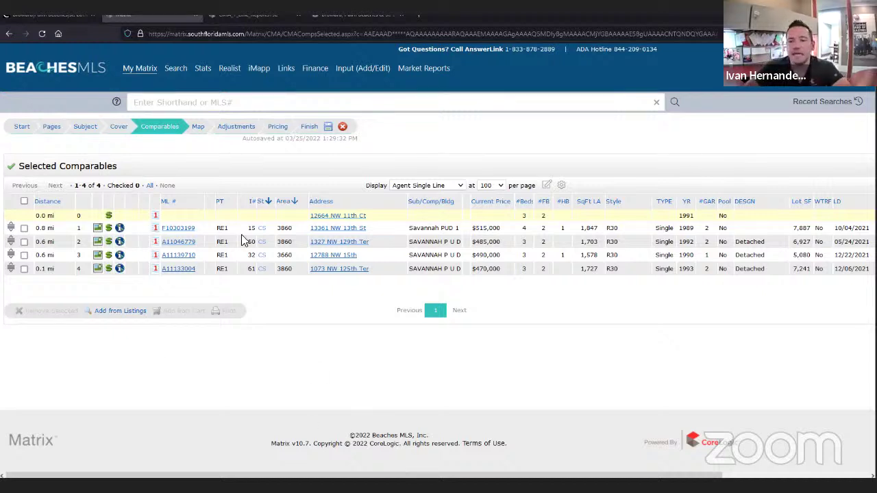
- Step past the Map preview of the subject and four comparables to the Adjustments step
{"action": "left_click", "coordinate": [200, 129]}
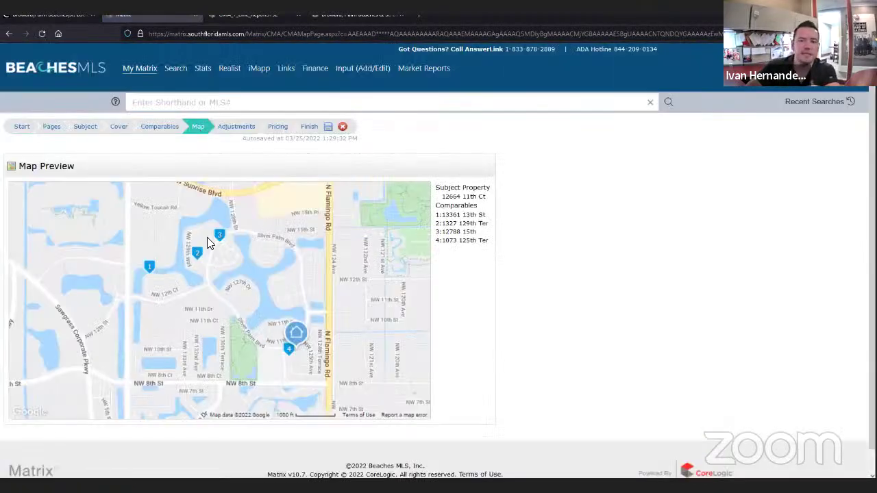
{"action": "left_click", "coordinate": [246, 129]}
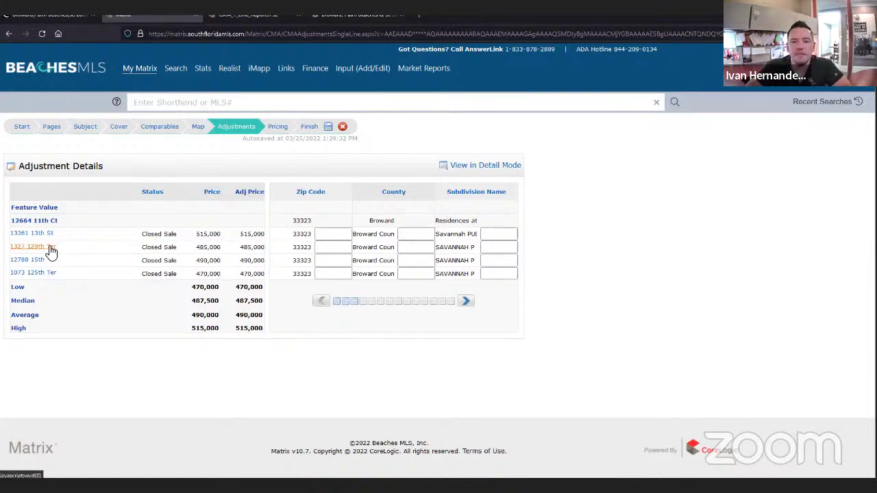
{"action": "left_click", "coordinate": [465, 305]}
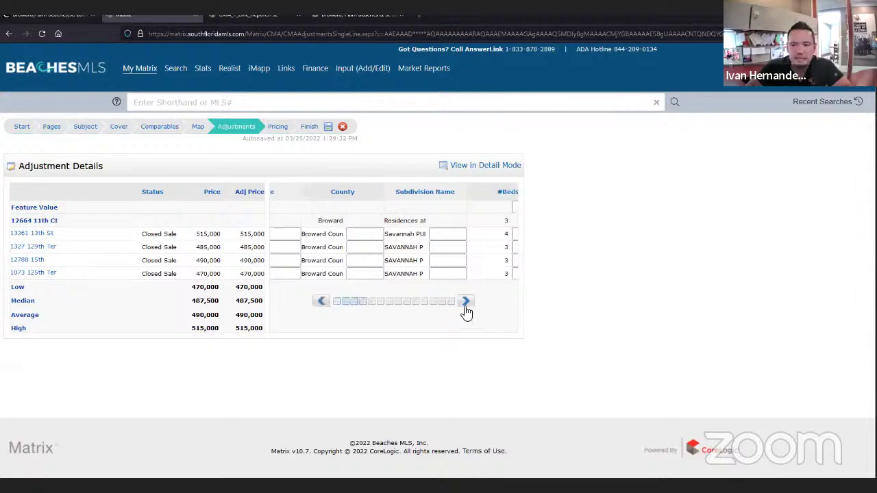
{"action": "left_click", "coordinate": [465, 304]}
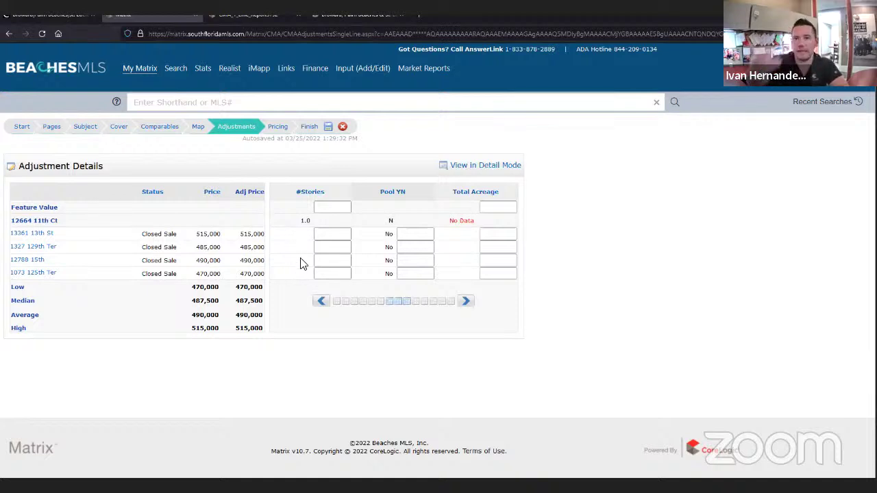
{"action": "left_click", "coordinate": [35, 249]}
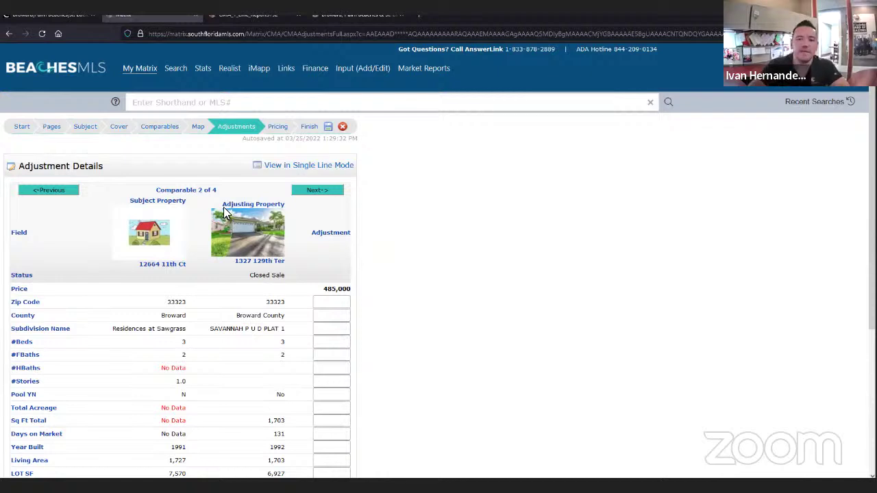
- Browse comparables 1 through 3 of 4 in detail, then return to the single-line grid
{"action": "left_click", "coordinate": [54, 194]}
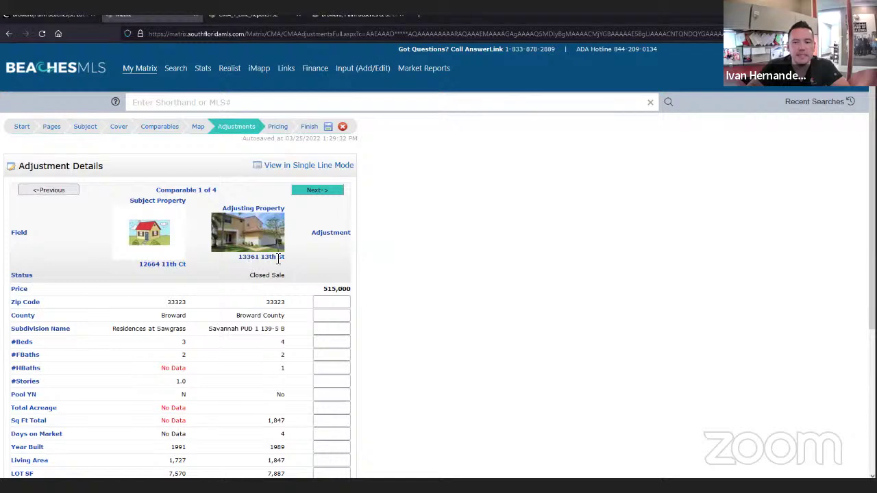
{"action": "left_click", "coordinate": [326, 191]}
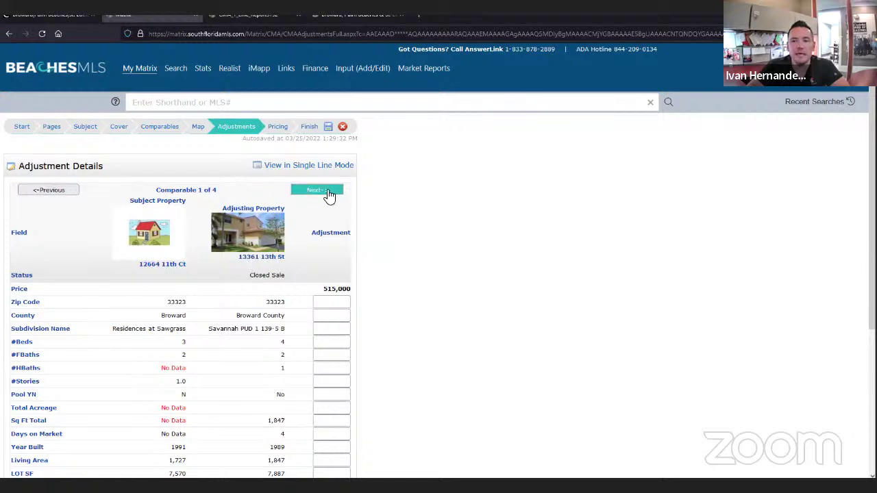
{"action": "left_click", "coordinate": [327, 193]}
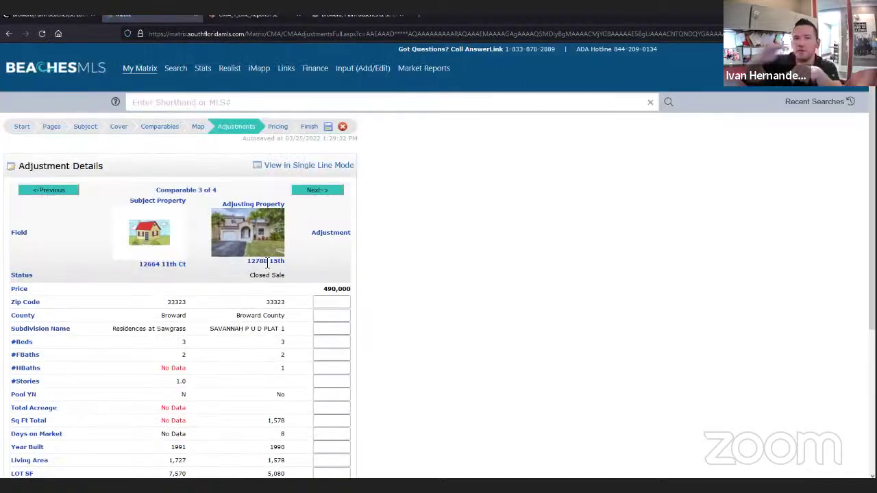
{"action": "left_click", "coordinate": [328, 164]}
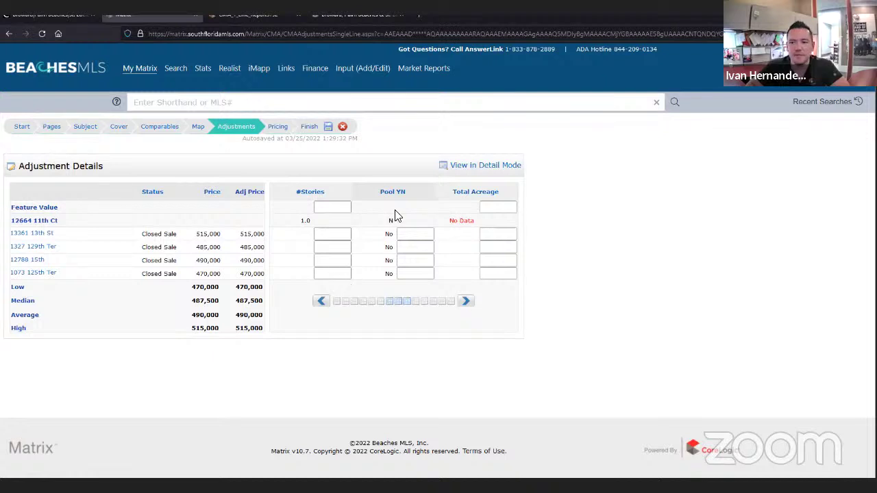
{"action": "left_click", "coordinate": [330, 237]}
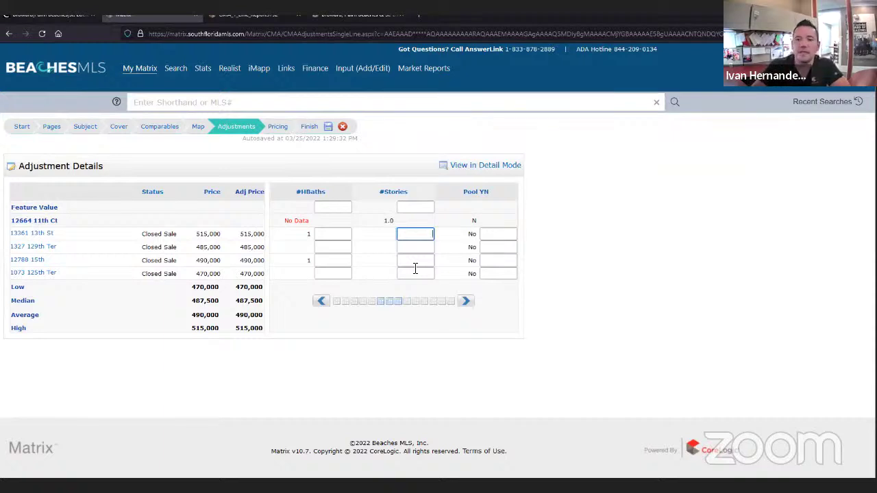
{"action": "type", "text": "-25000"}
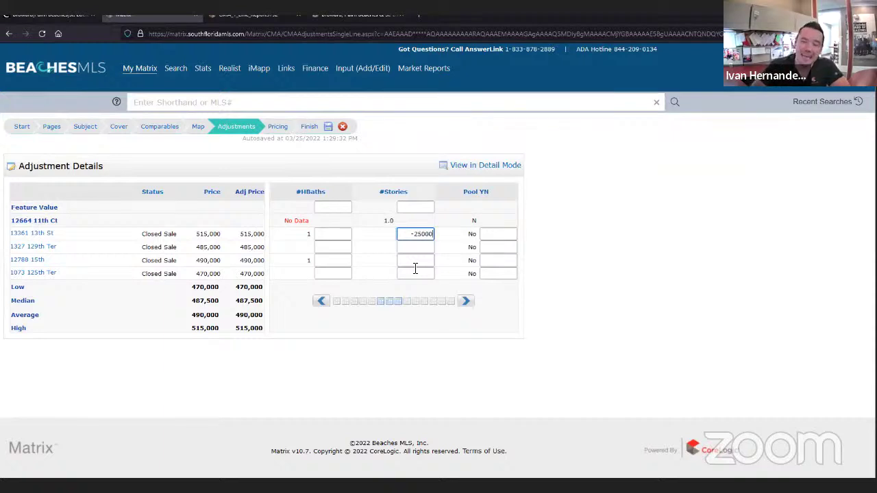
{"action": "key", "text": "Return"}
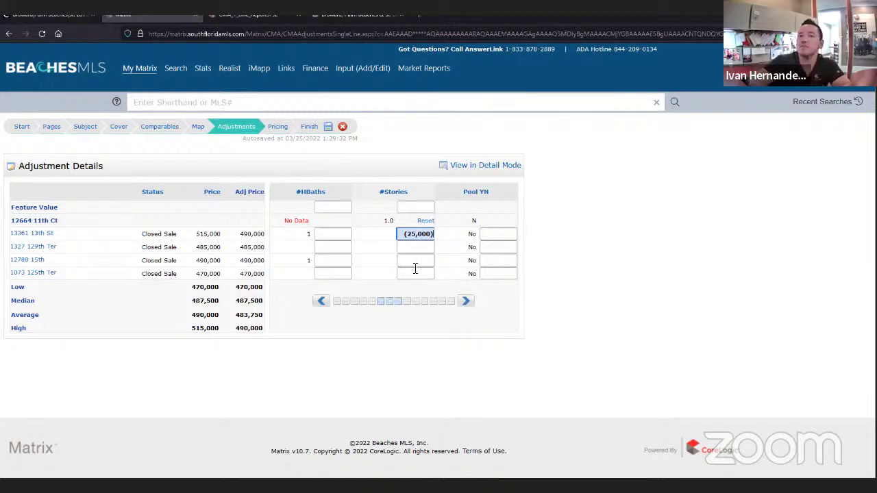
{"action": "left_click", "coordinate": [415, 267]}
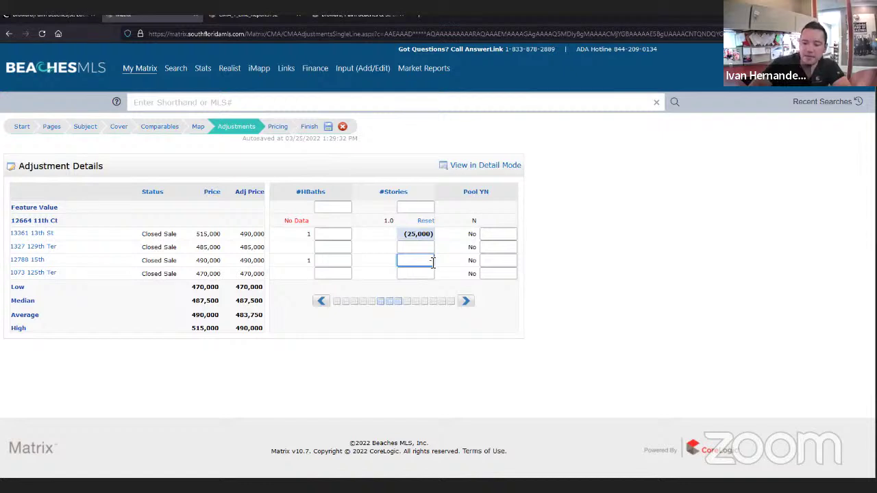
{"action": "type", "text": "-25000"}
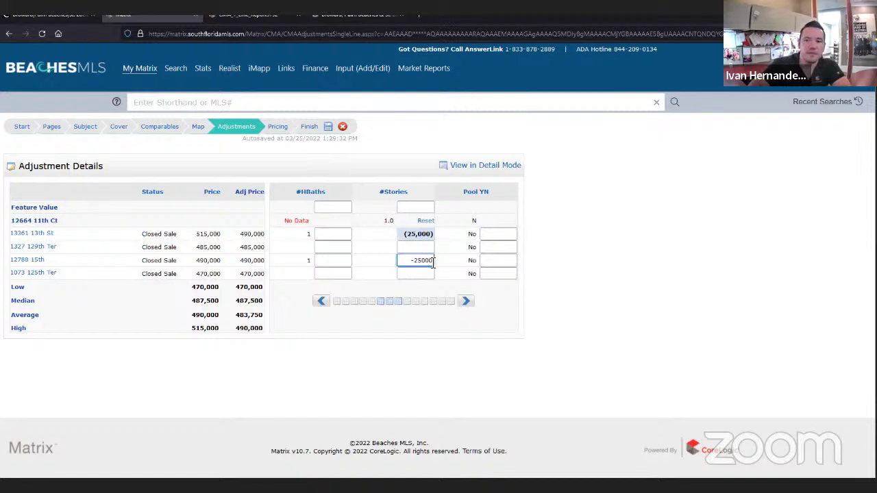
{"action": "left_click", "coordinate": [607, 284]}
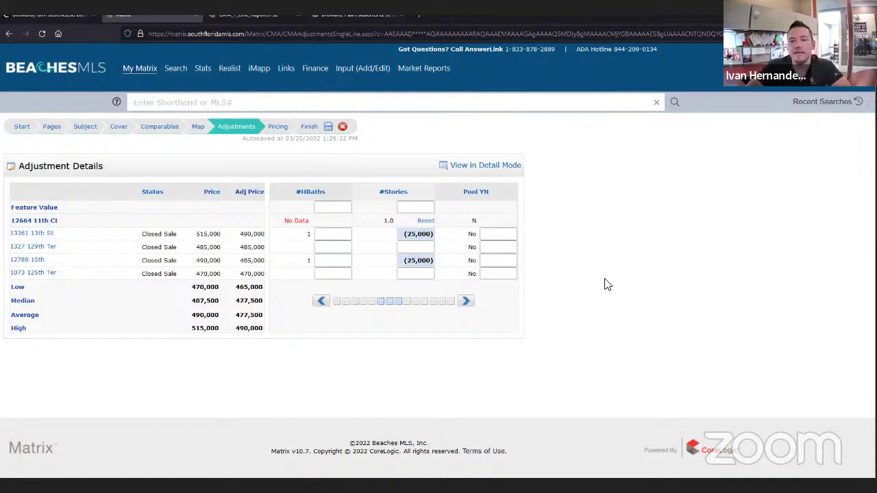
- Page the grid right until the Year Built, Living Area and LOT SF columns show
{"action": "left_click", "coordinate": [466, 302]}
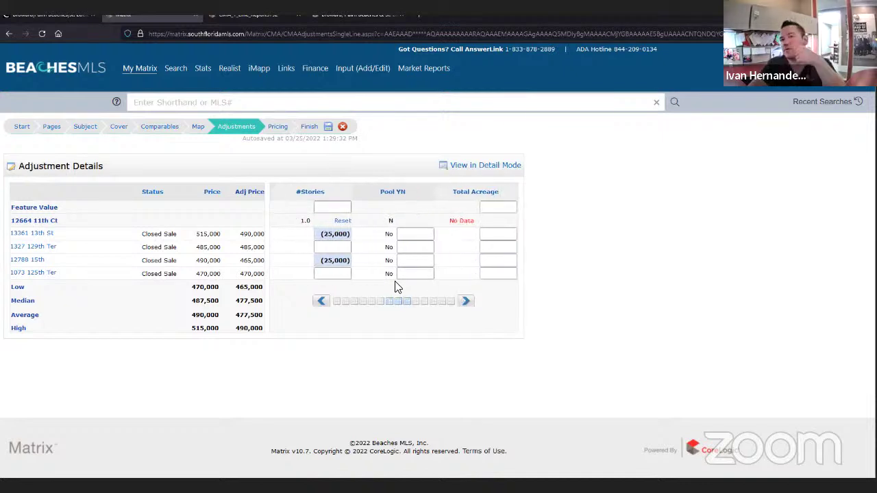
{"action": "left_click", "coordinate": [466, 303]}
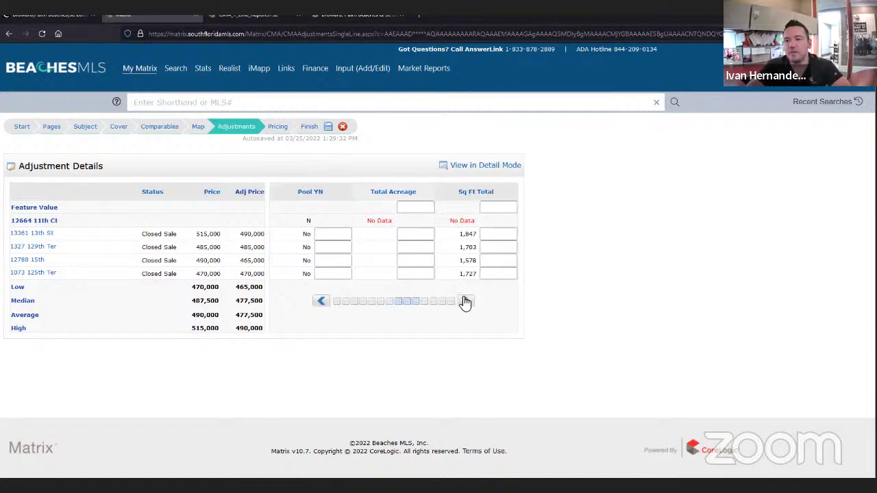
{"action": "left_click", "coordinate": [466, 303]}
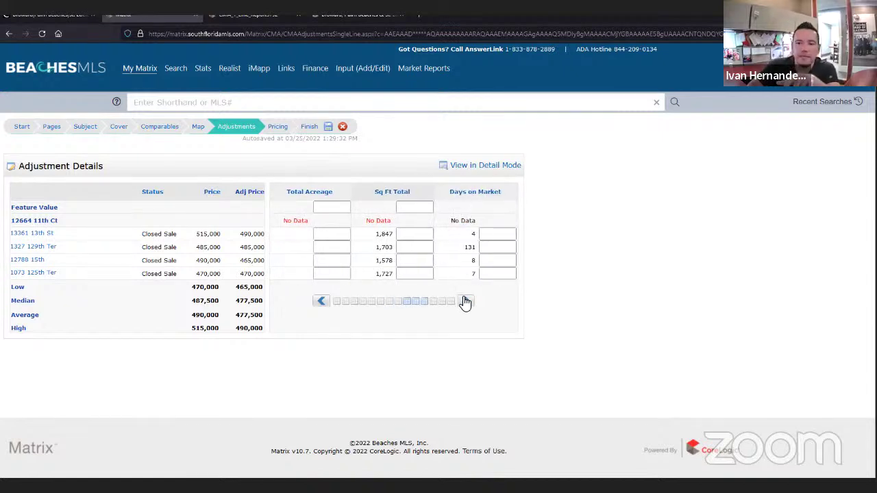
{"action": "left_click", "coordinate": [465, 302]}
{"action": "left_click", "coordinate": [465, 302]}
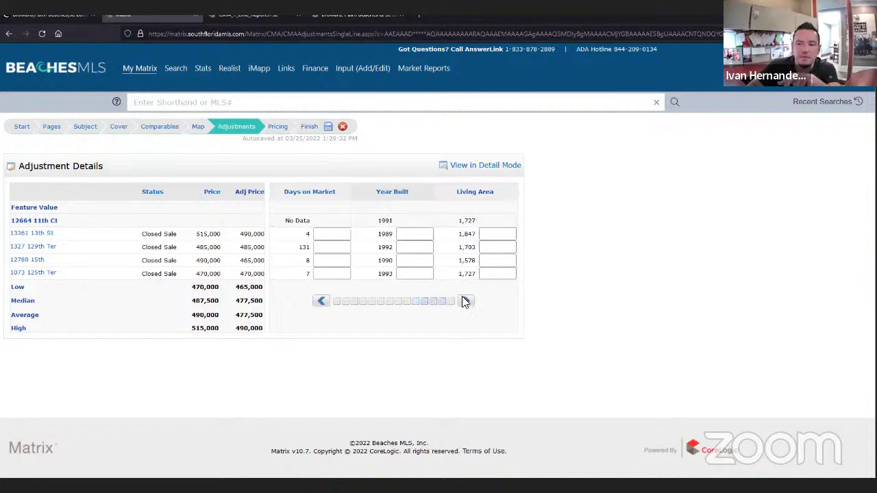
{"action": "left_click", "coordinate": [466, 302]}
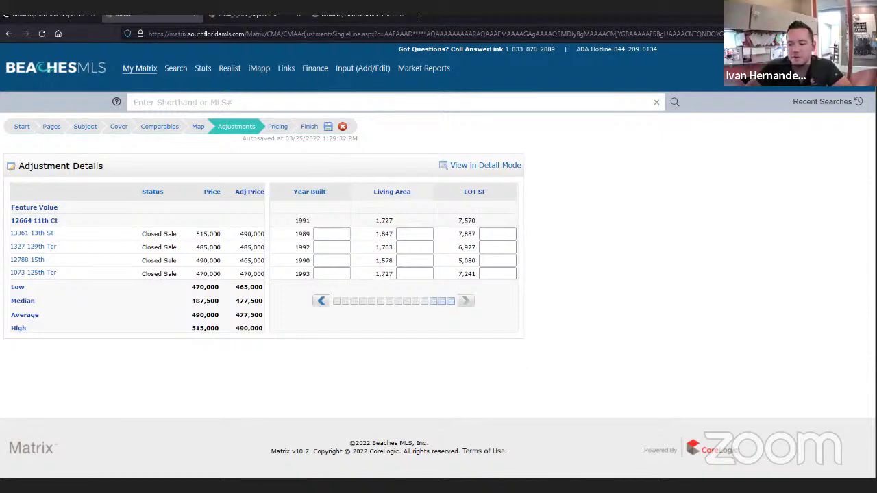
{"action": "key", "text": "alt+Tab"}
- In Calculator, work out (1,847 − 1,727) × $287 per sq ft = 34,440
{"action": "left_click", "coordinate": [707, 235]}
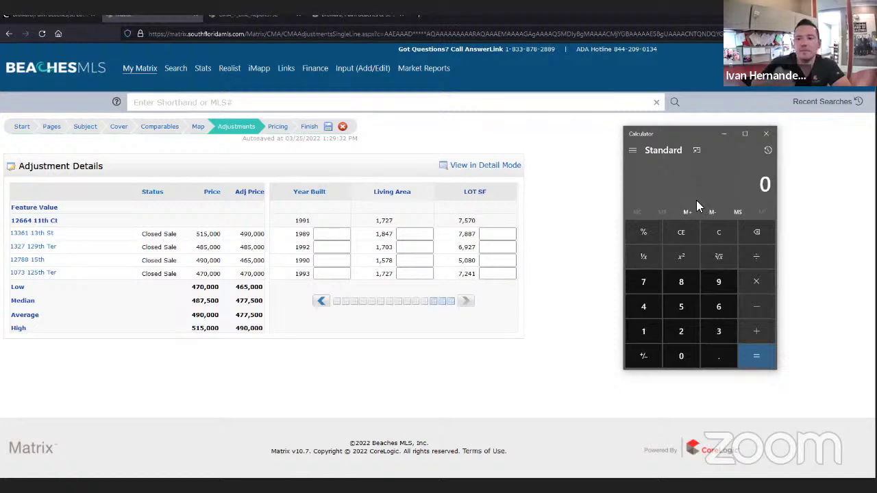
{"action": "type", "text": "1847"}
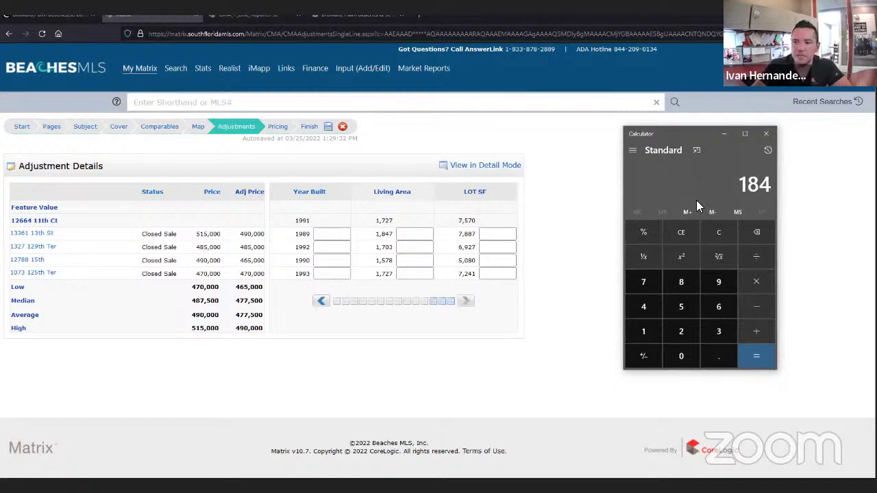
{"action": "key", "text": "minus"}
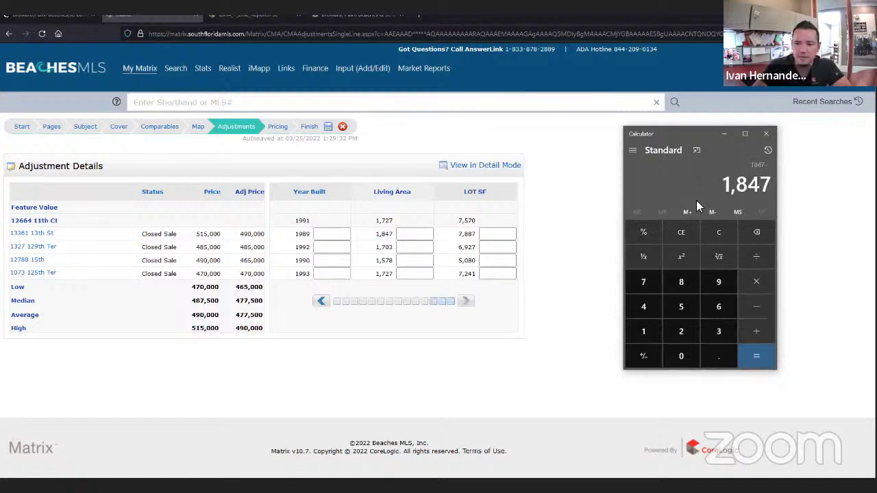
{"action": "type", "text": "1,727"}
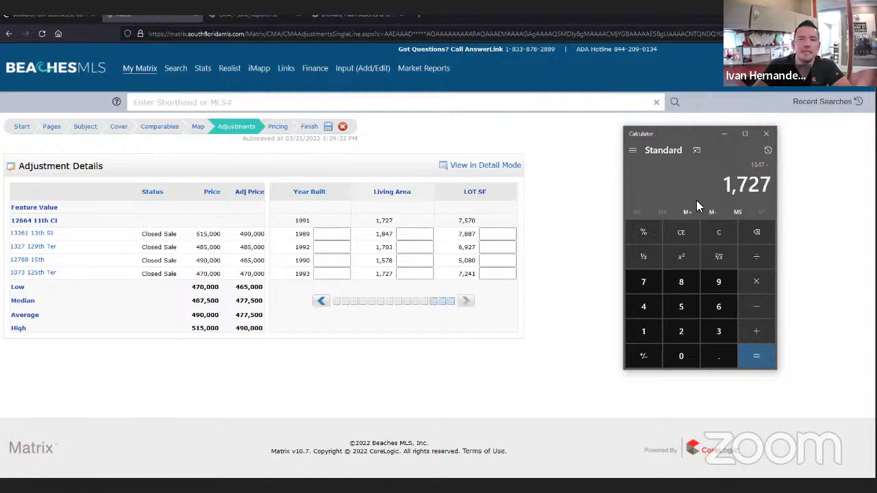
{"action": "key", "text": "Return"}
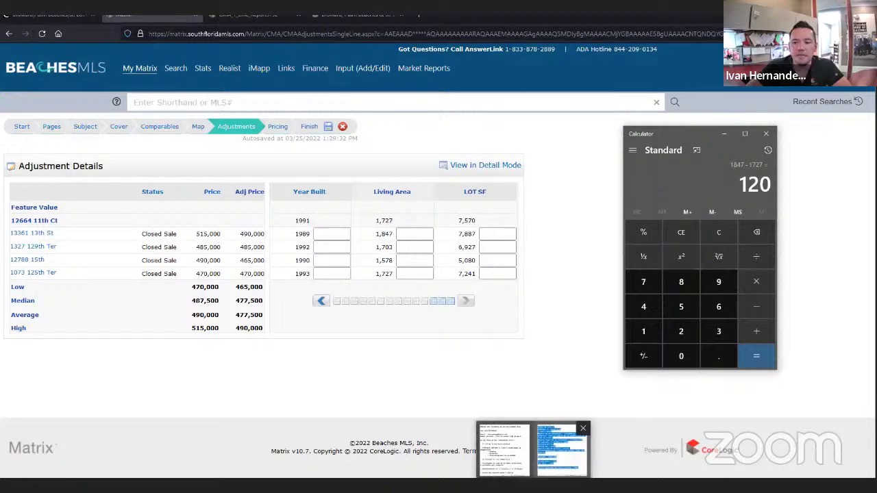
{"action": "left_click", "coordinate": [572, 445]}
{"action": "left_click", "coordinate": [753, 313]}
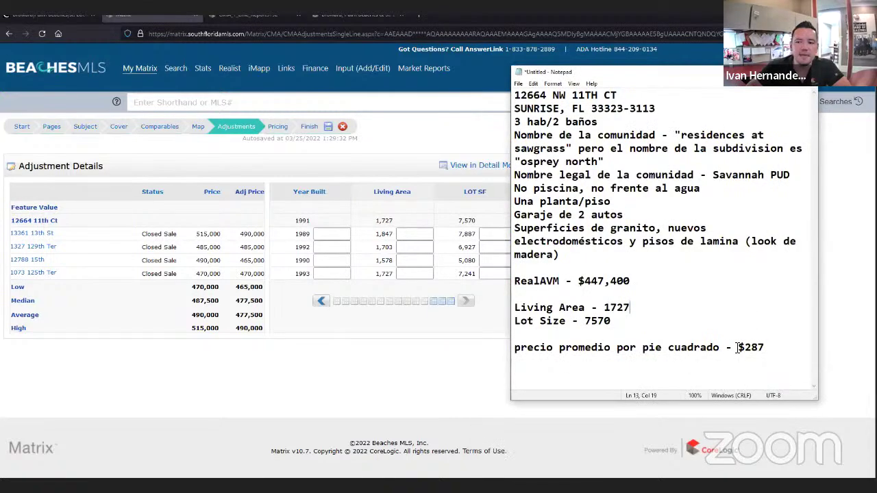
{"action": "left_click_drag", "start_coordinate": [737, 349], "coordinate": [772, 354]}
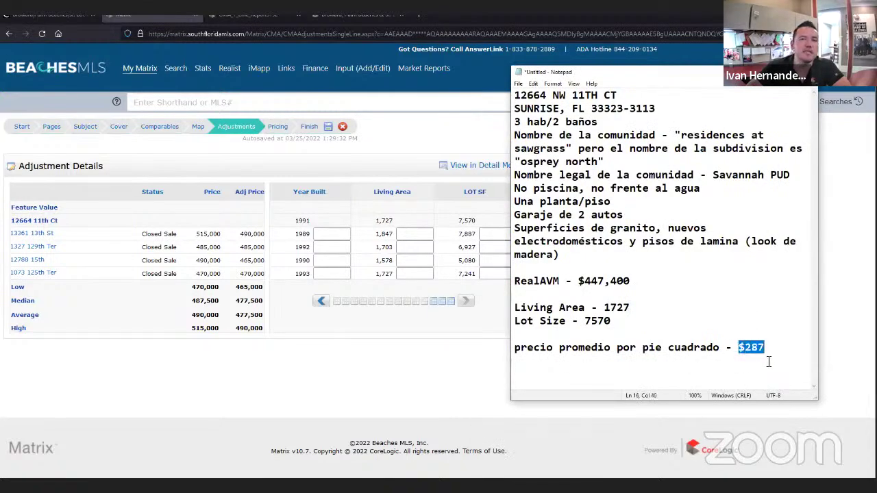
{"action": "left_click", "coordinate": [350, 367]}
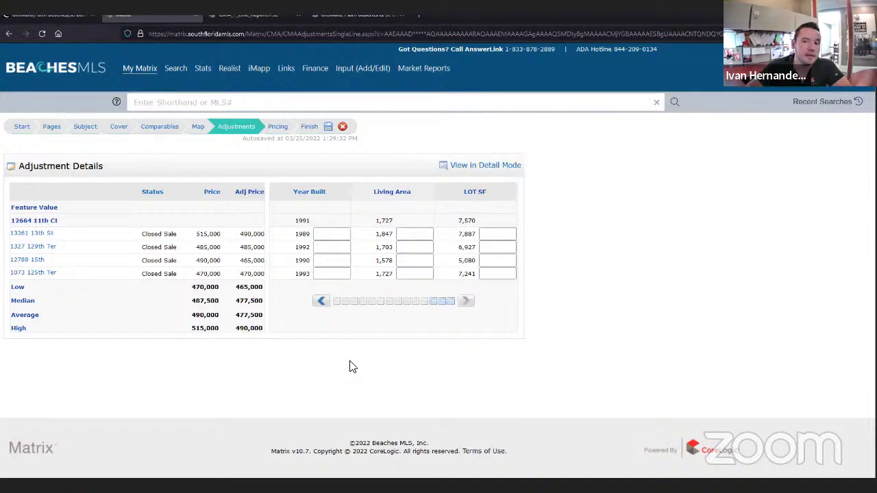
{"action": "key", "text": "alt+Tab"}
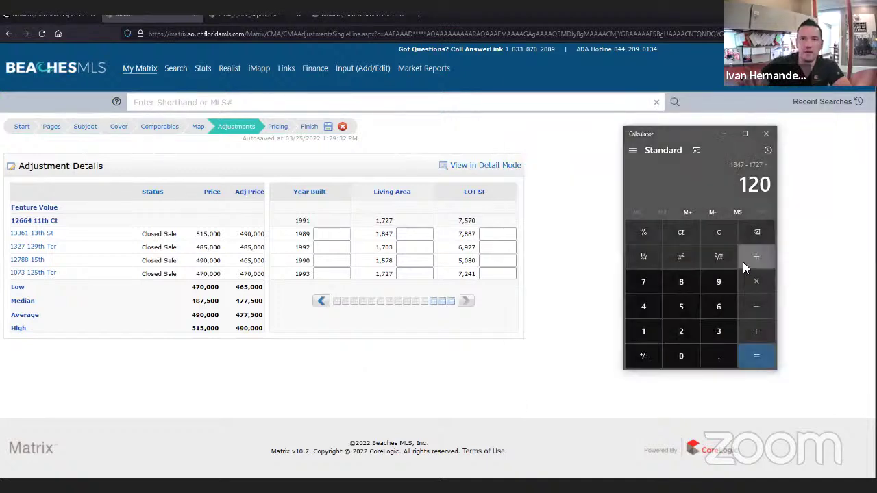
{"action": "type", "text": "287"}
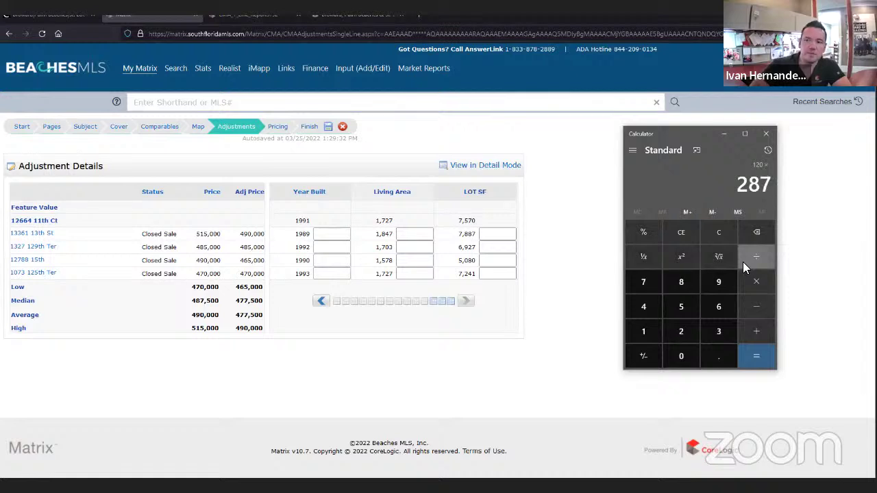
{"action": "key", "text": "Return"}
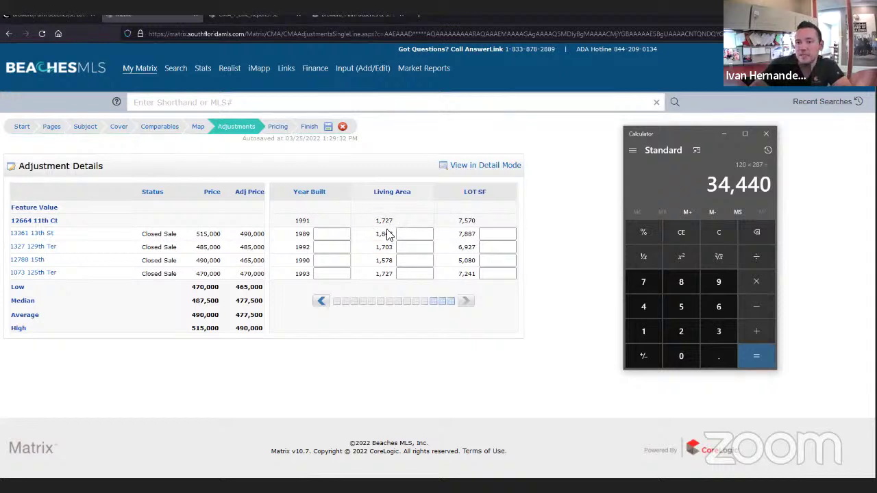
{"action": "left_click", "coordinate": [415, 235]}
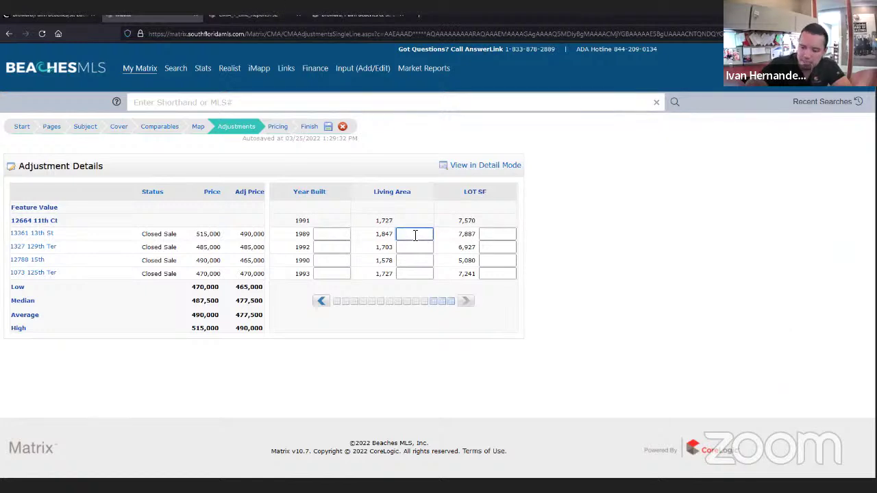
{"action": "type", "text": "-34440"}
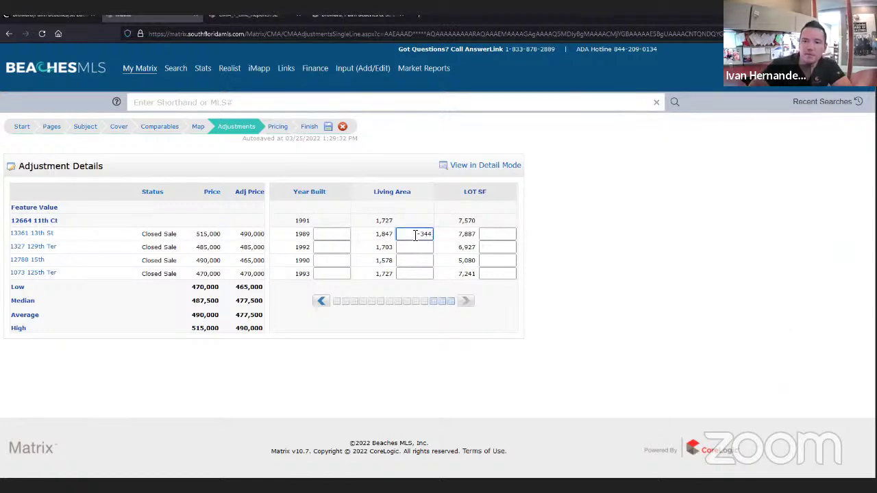
{"action": "left_click", "coordinate": [411, 247]}
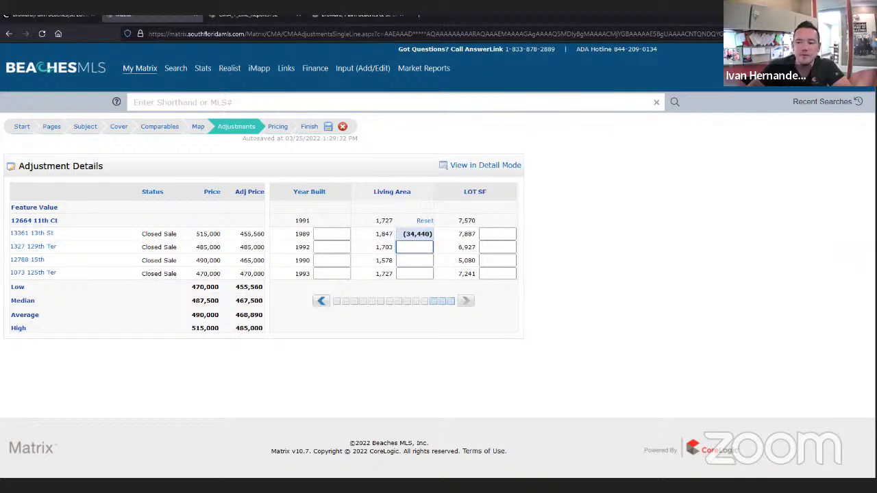
- In Calculator, compute (1,727 − 1,703) × 287 = 6,888
{"action": "key", "text": "alt+Tab"}
{"action": "left_click", "coordinate": [716, 236]}
{"action": "type", "text": "17"}
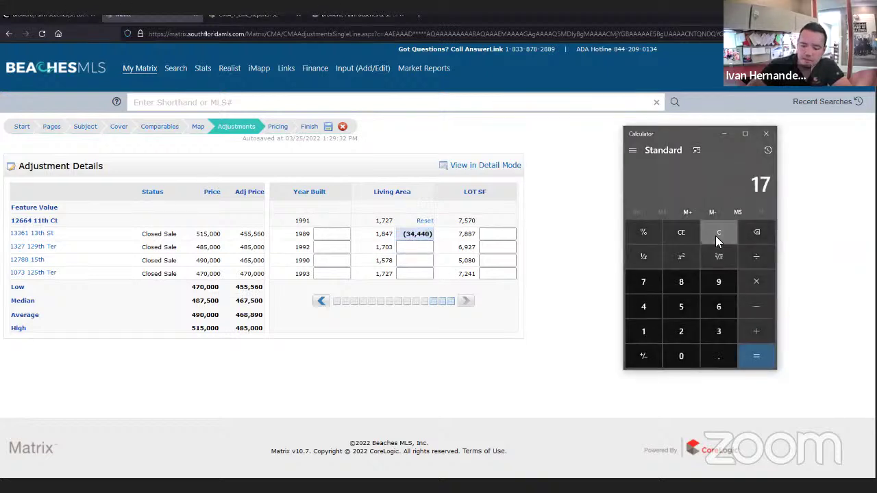
{"action": "type", "text": "27 - 17"}
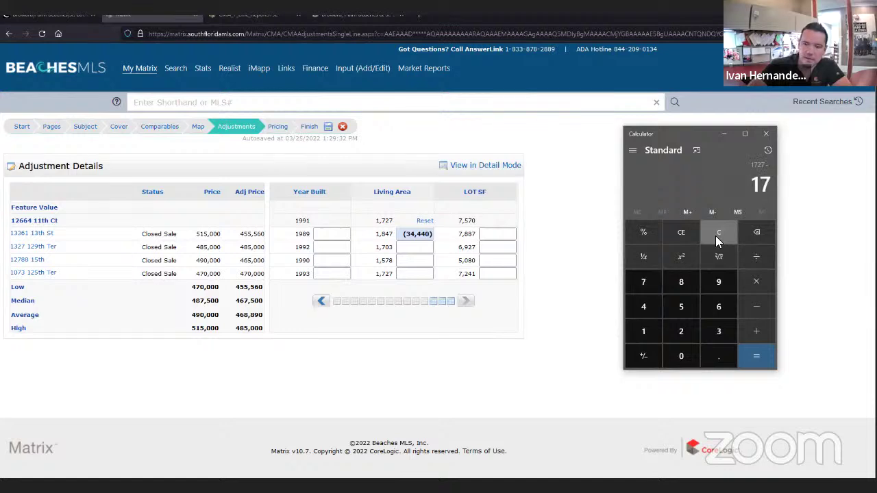
{"action": "type", "text": "03"}
{"action": "key", "text": "Return"}
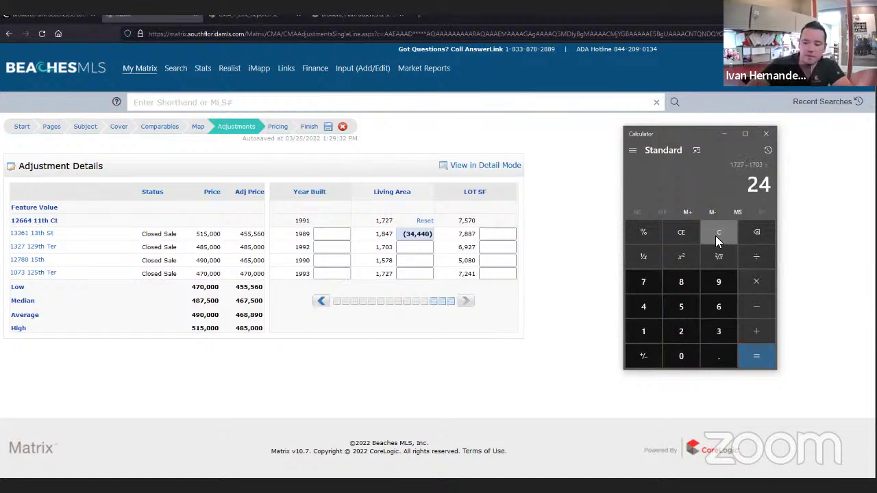
{"action": "type", "text": "*287"}
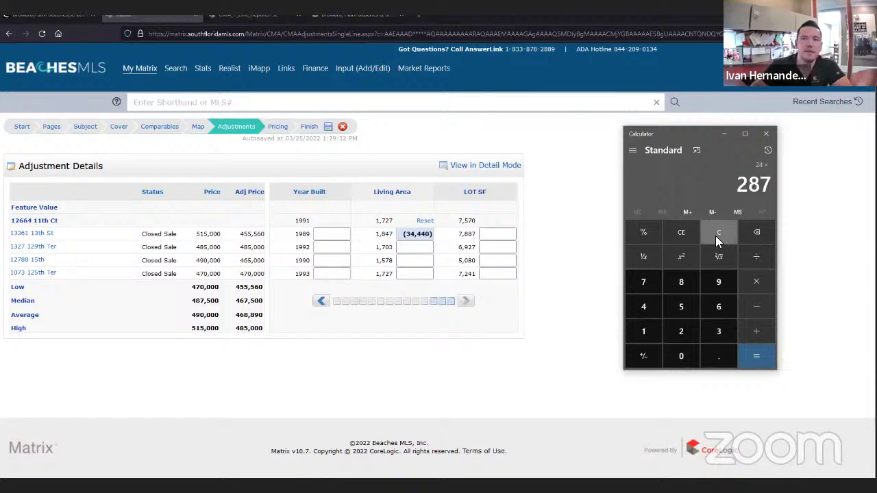
{"action": "key", "text": "Return"}
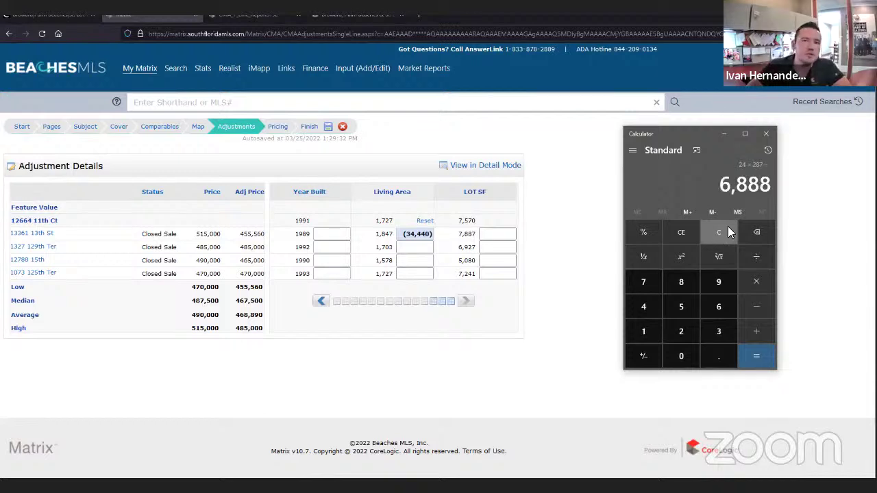
{"action": "left_click", "coordinate": [410, 248]}
{"action": "type", "text": "+"}
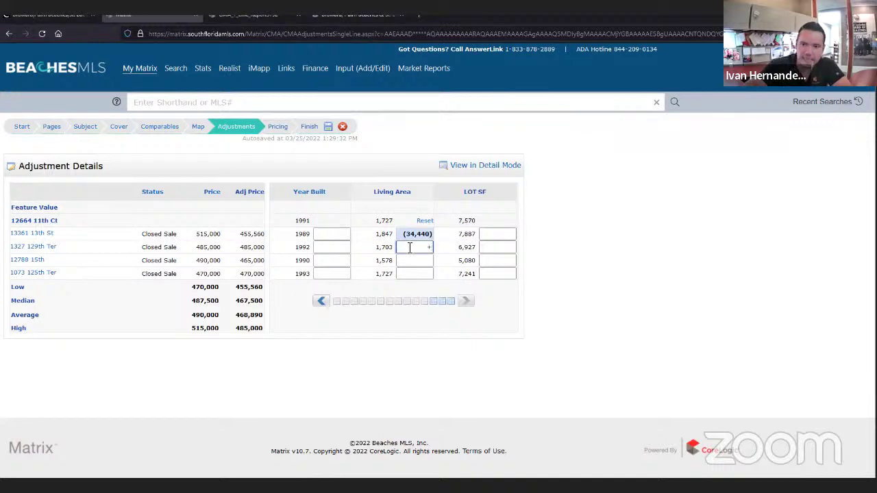
{"action": "type", "text": "6888"}
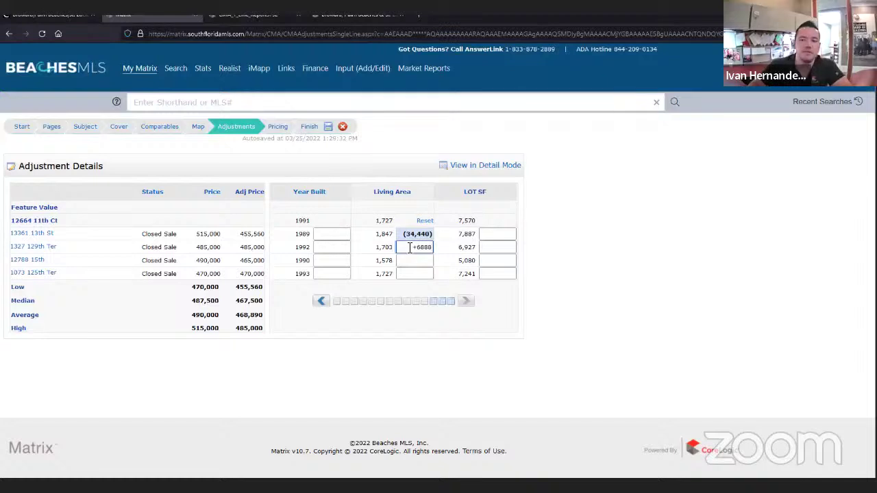
{"action": "left_click", "coordinate": [417, 261]}
{"action": "left_click", "coordinate": [603, 469]}
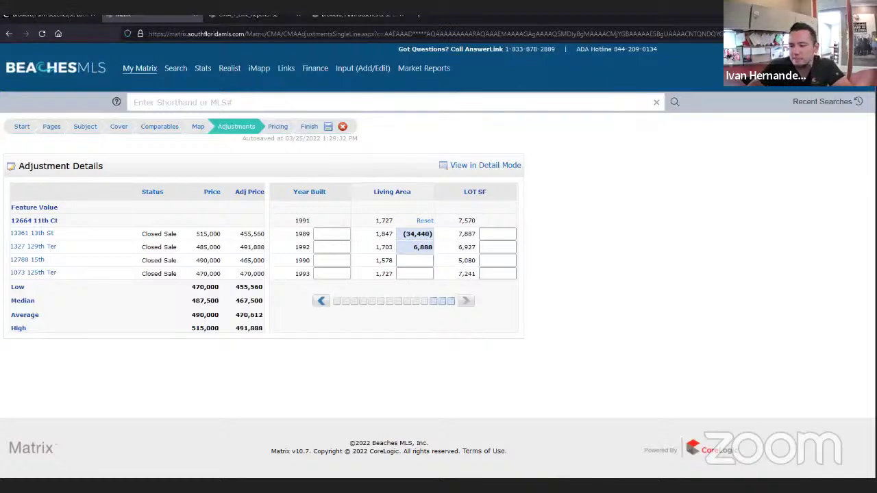
- In Calculator, compute (1,727 − 1,578) × 287 = 42,763
{"action": "left_click", "coordinate": [718, 233]}
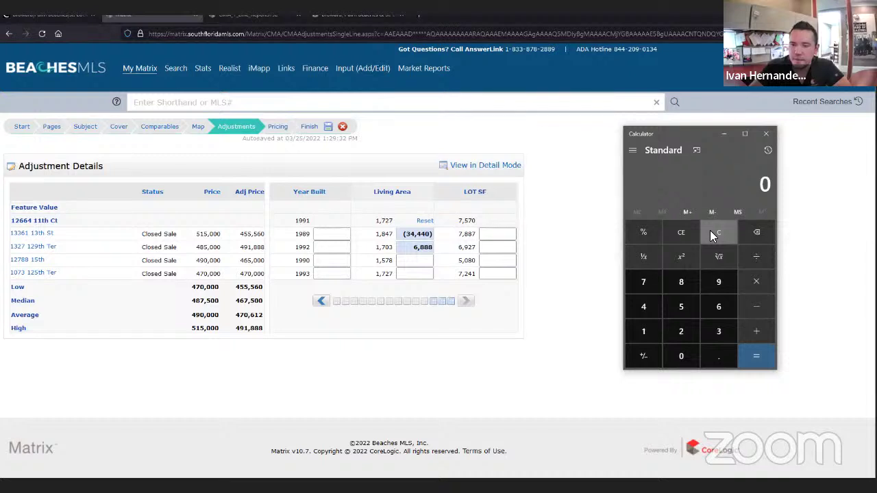
{"action": "type", "text": "1727 "}
{"action": "type", "text": "- 1,578"}
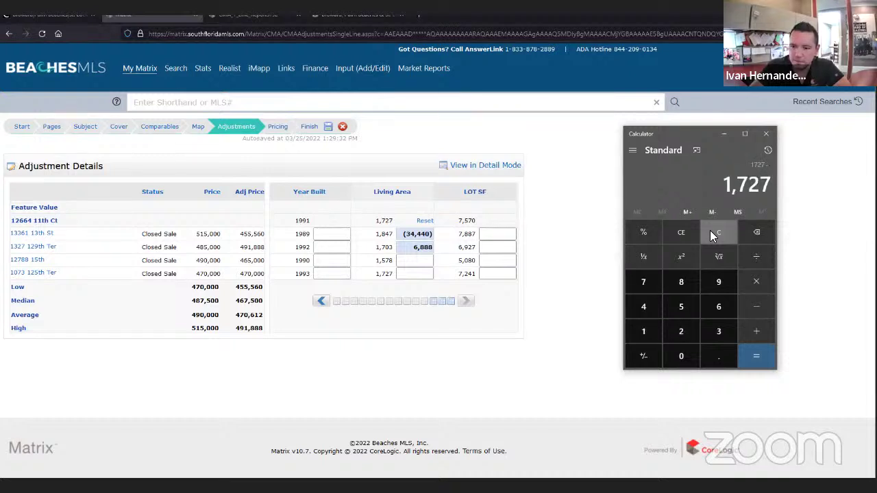
{"action": "key", "text": "Return"}
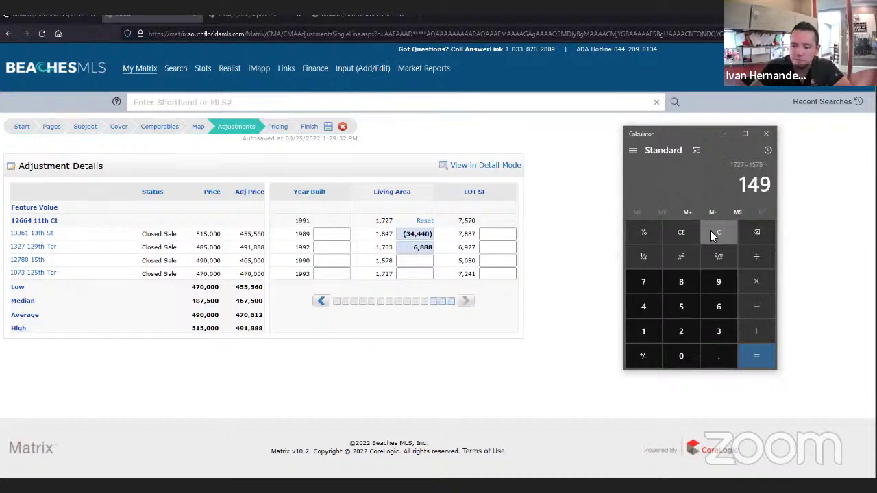
{"action": "type", "text": "*287"}
{"action": "key", "text": "Return"}
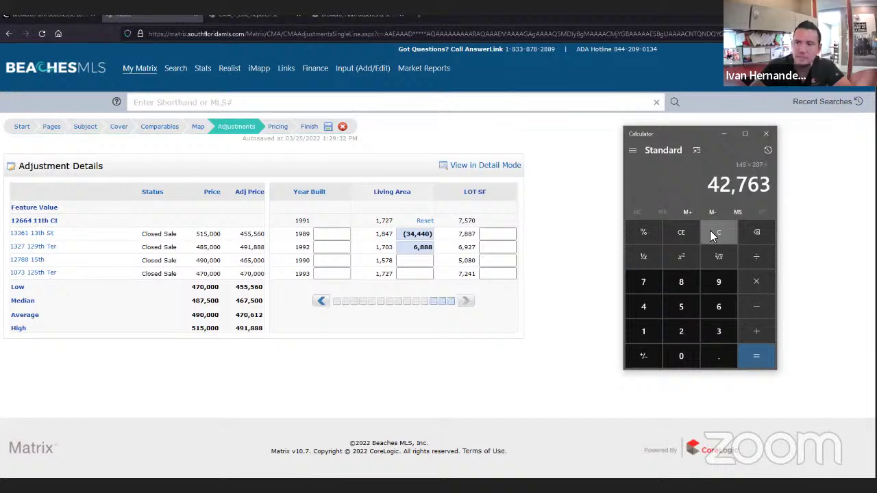
{"action": "left_click", "coordinate": [414, 262]}
{"action": "type", "text": "42763"}
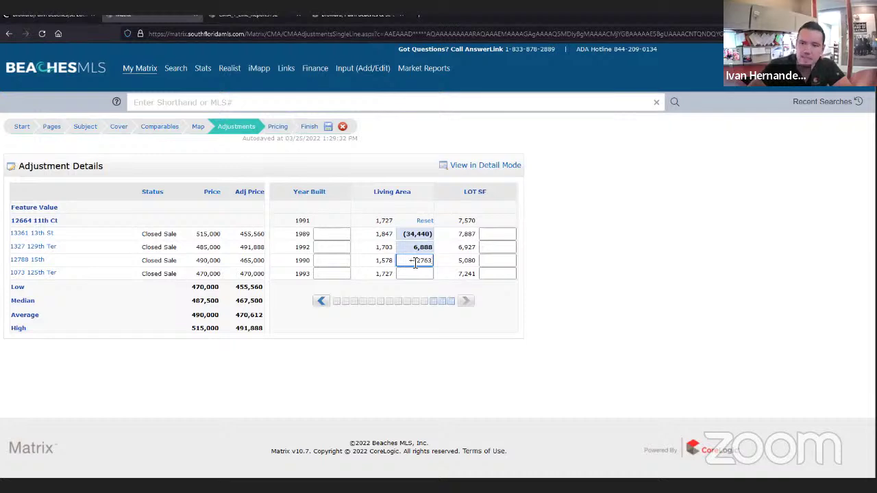
{"action": "key", "text": "Return"}
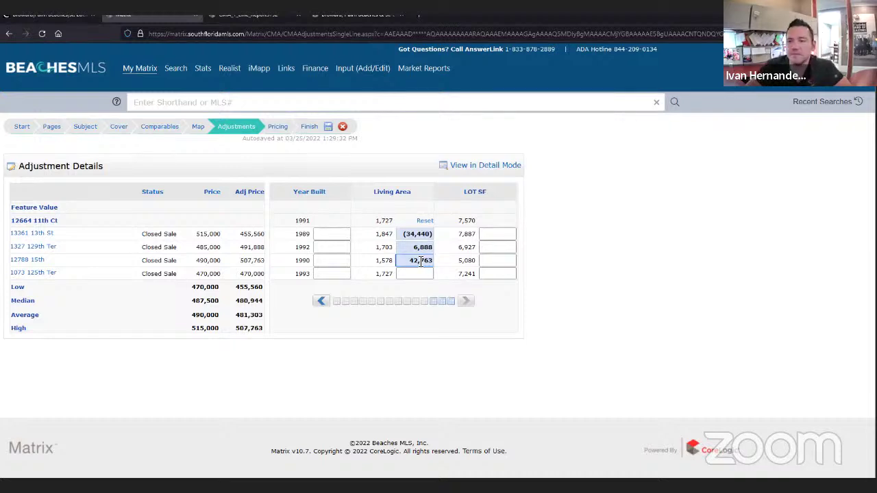
{"action": "key", "text": "alt+Tab"}
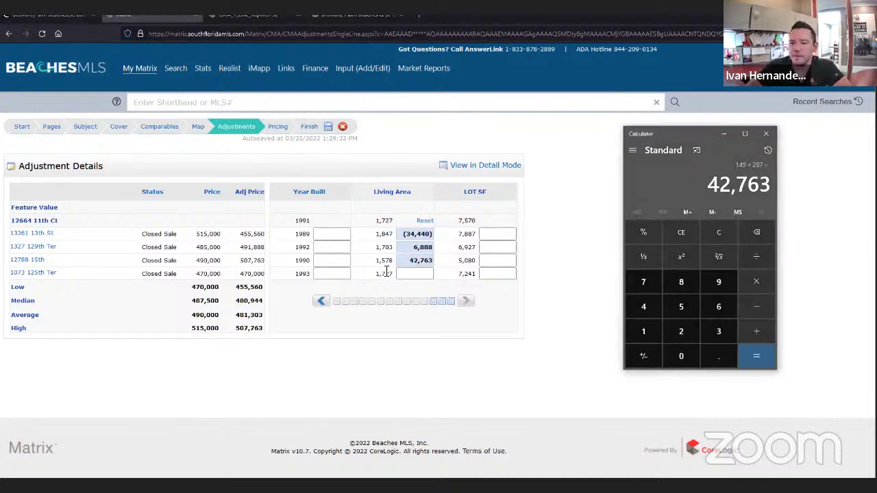
{"action": "left_click", "coordinate": [414, 278]}
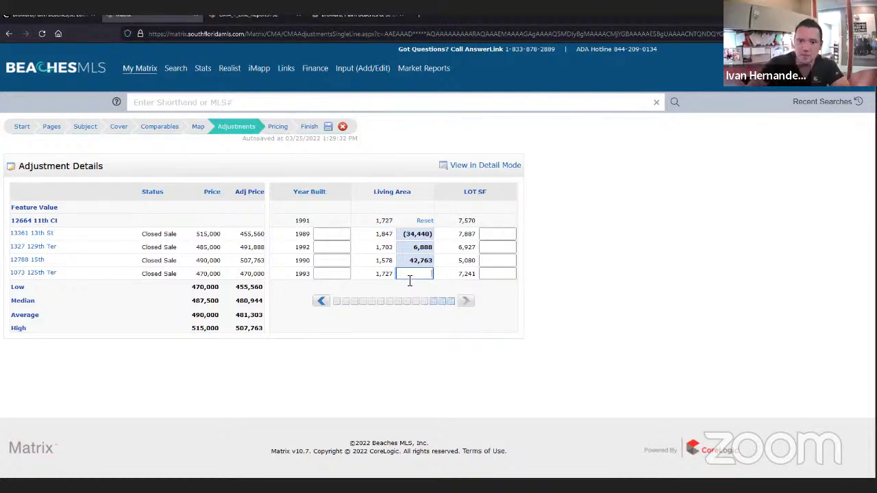
{"action": "left_click", "coordinate": [250, 295]}
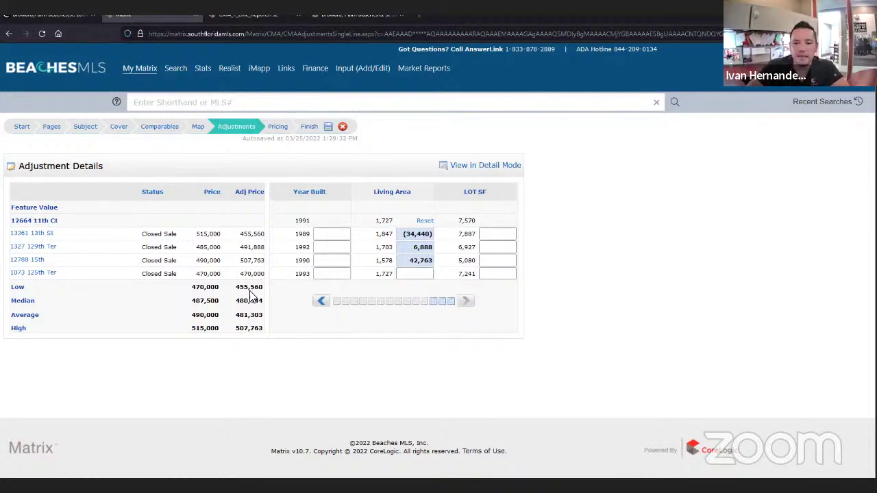
{"action": "left_click_drag", "start_coordinate": [250, 295], "coordinate": [257, 330]}
{"action": "left_click", "coordinate": [257, 332]}
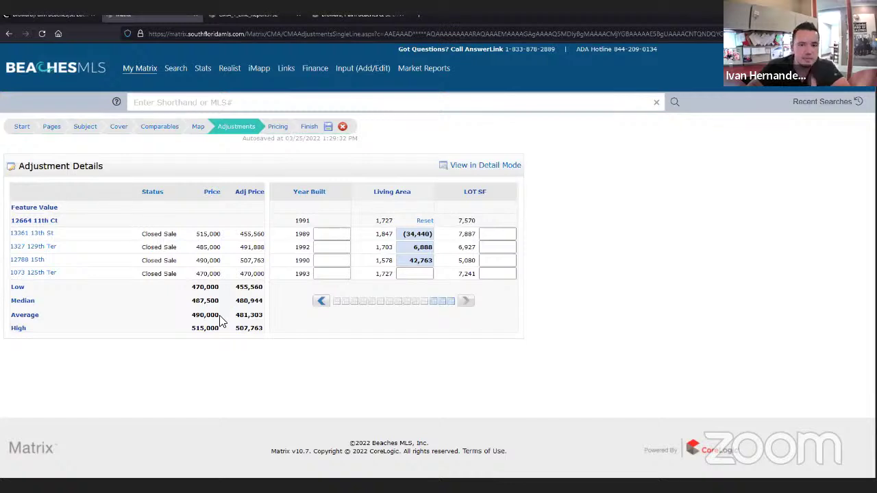
{"action": "left_click_drag", "start_coordinate": [219, 316], "coordinate": [194, 317]}
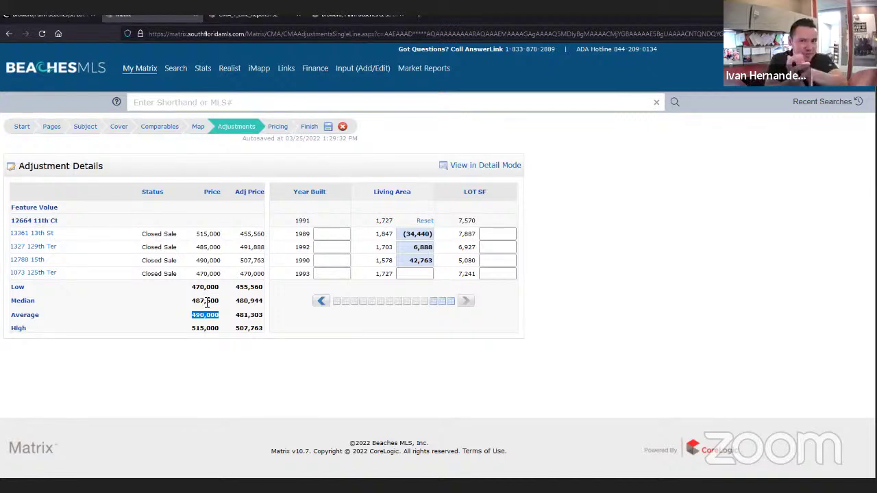
{"action": "left_click", "coordinate": [251, 317]}
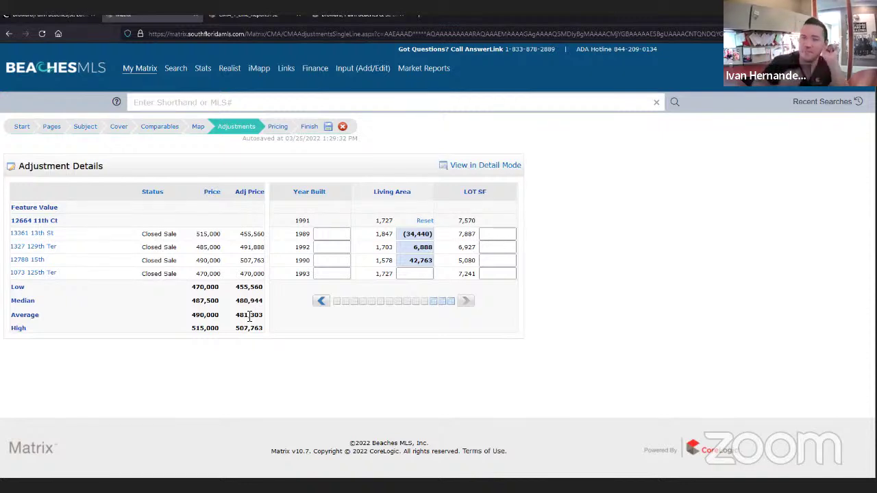
{"action": "left_click", "coordinate": [274, 129]}
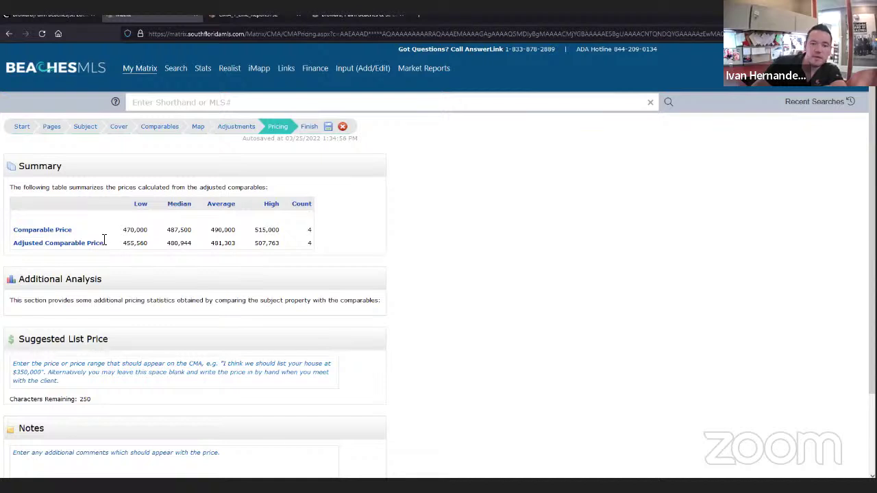
- Review the Pricing summary: comparables 470,000–515,000 versus adjusted 455,560–507,763, Suggested List Price left blank
{"action": "scroll", "coordinate": [104, 239], "scroll_direction": "down", "scroll_amount": 2}
{"action": "left_click", "coordinate": [97, 277]}
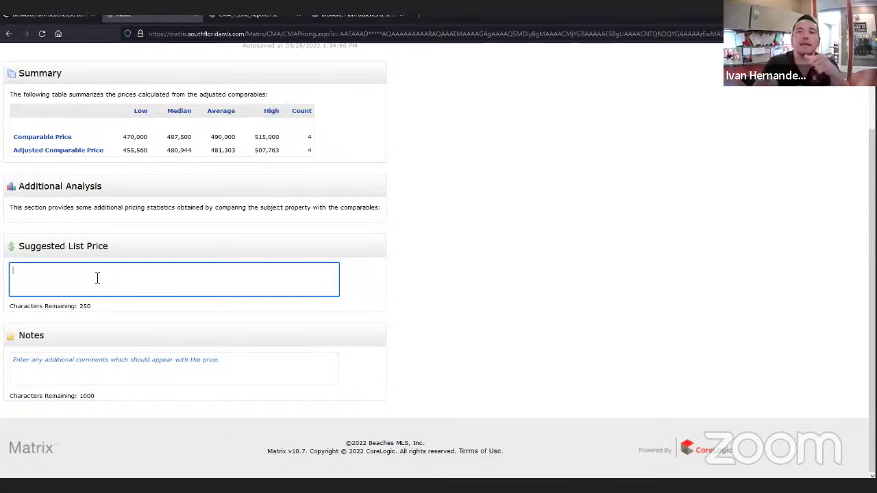
{"action": "scroll", "coordinate": [174, 195], "scroll_direction": "up", "scroll_amount": 2}
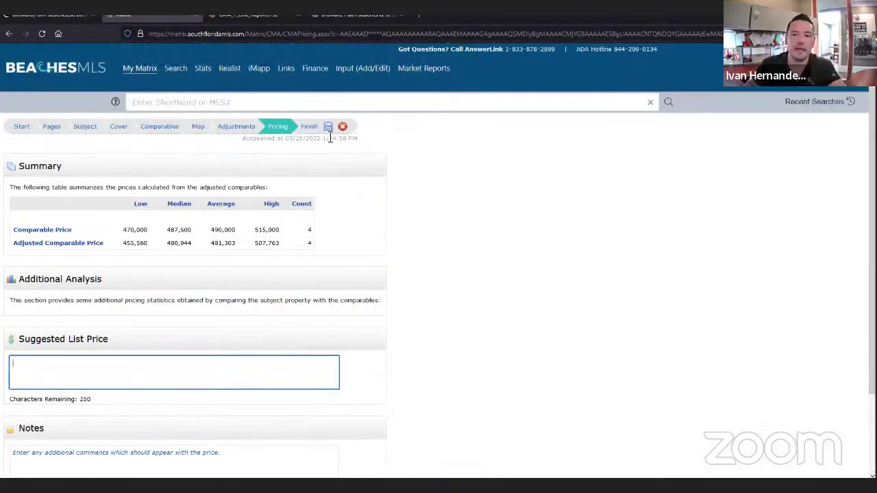
- Finish the CMA and generate the 12-page Comparative Market Analysis PDF
{"action": "left_click", "coordinate": [308, 125]}
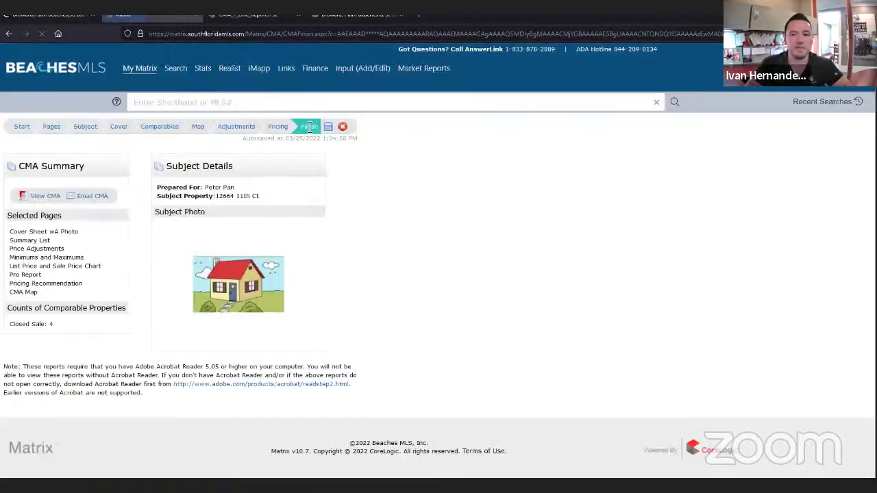
{"action": "left_click", "coordinate": [45, 197]}
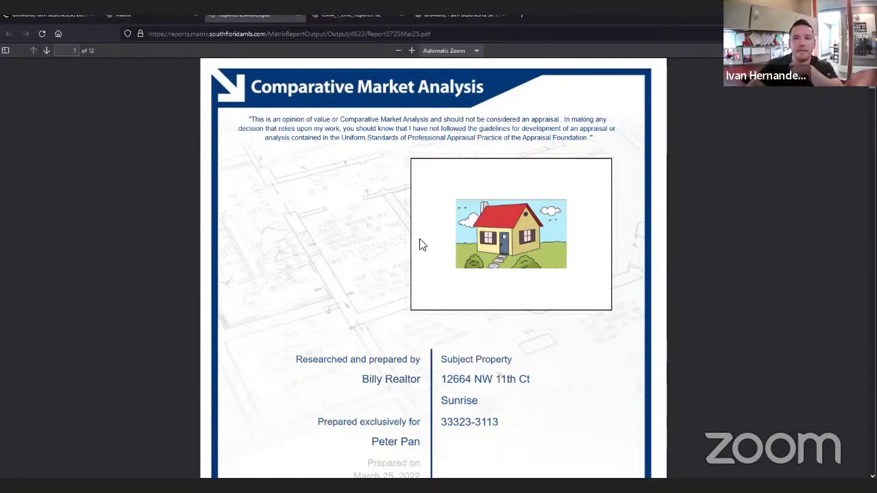
{"action": "scroll", "coordinate": [395, 250], "scroll_direction": "down", "scroll_amount": 4}
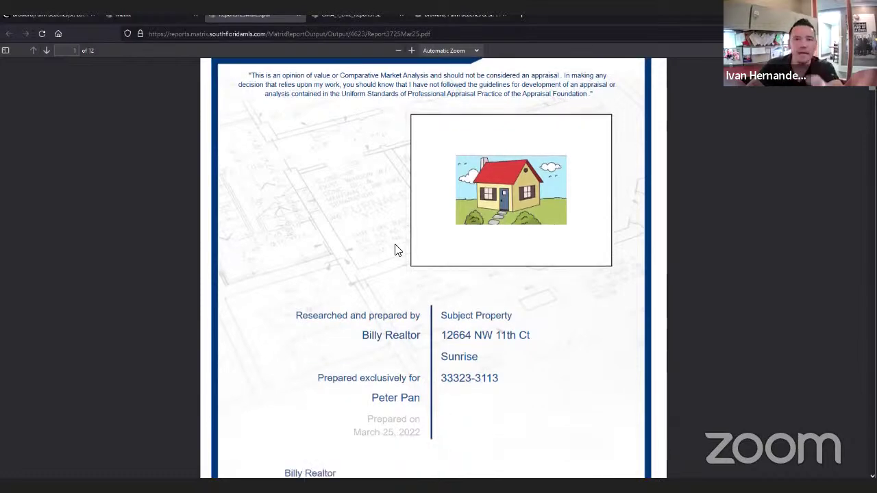
{"action": "scroll", "coordinate": [398, 248], "scroll_direction": "down", "scroll_amount": 15}
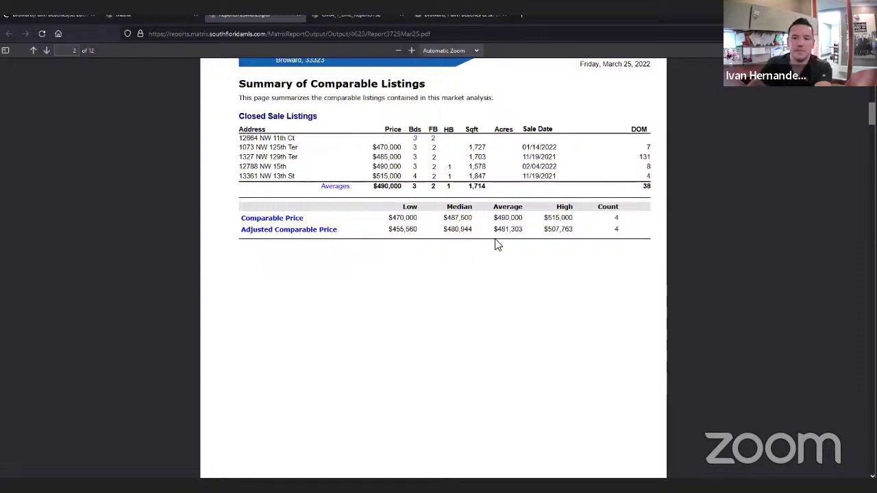
{"action": "scroll", "coordinate": [548, 284], "scroll_direction": "down", "scroll_amount": 8}
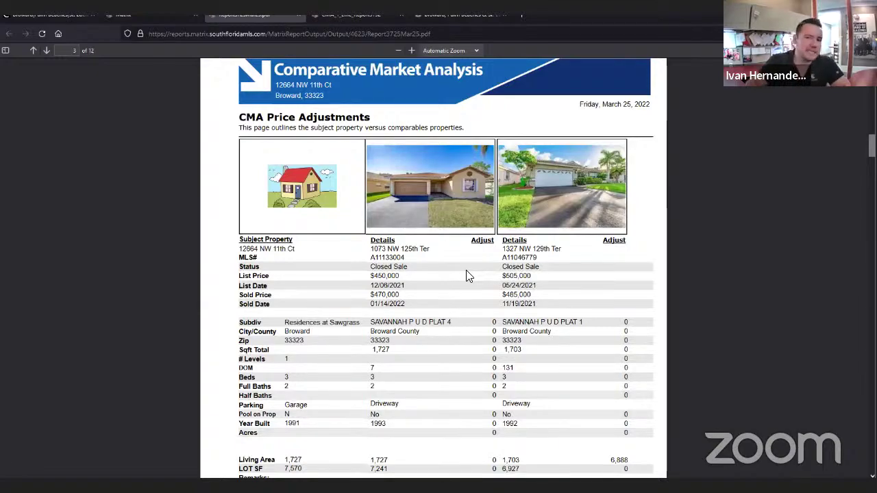
{"action": "scroll", "coordinate": [438, 267], "scroll_direction": "down", "scroll_amount": 5}
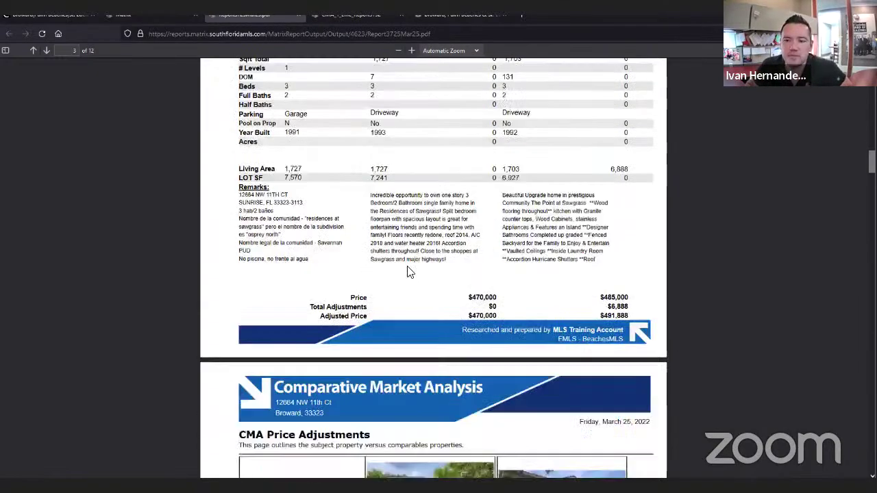